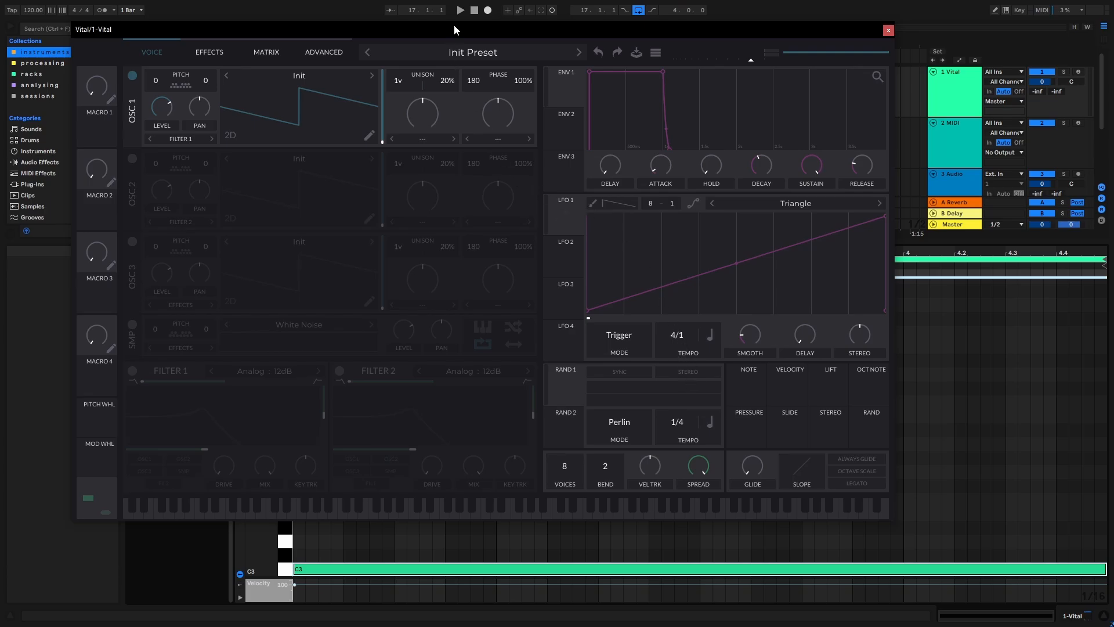
drag(463, 28, 456, 25)
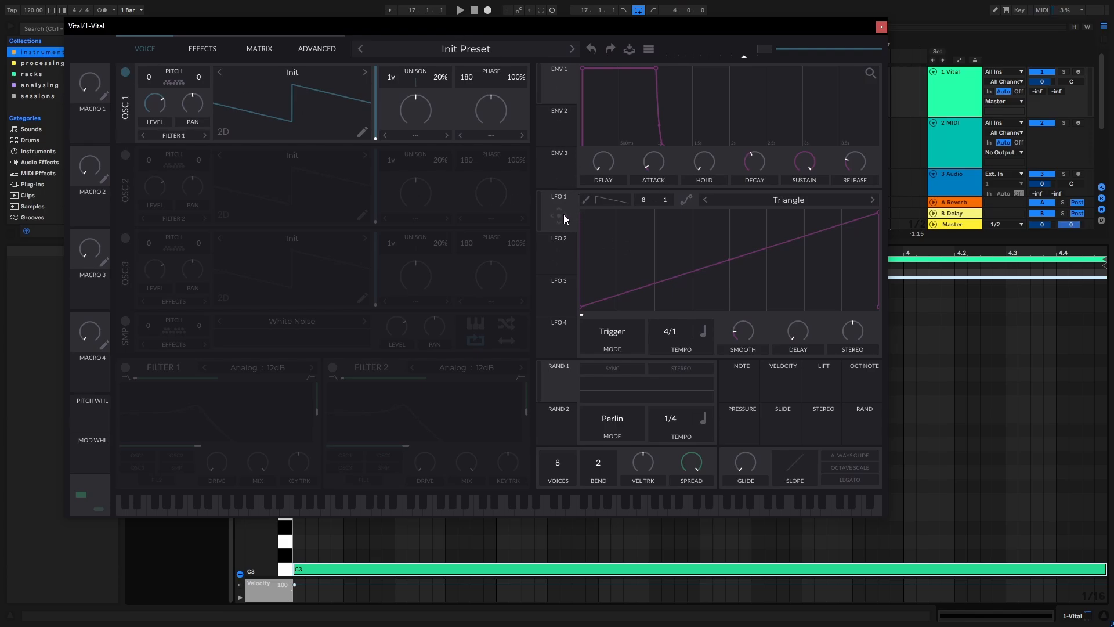
click(203, 48)
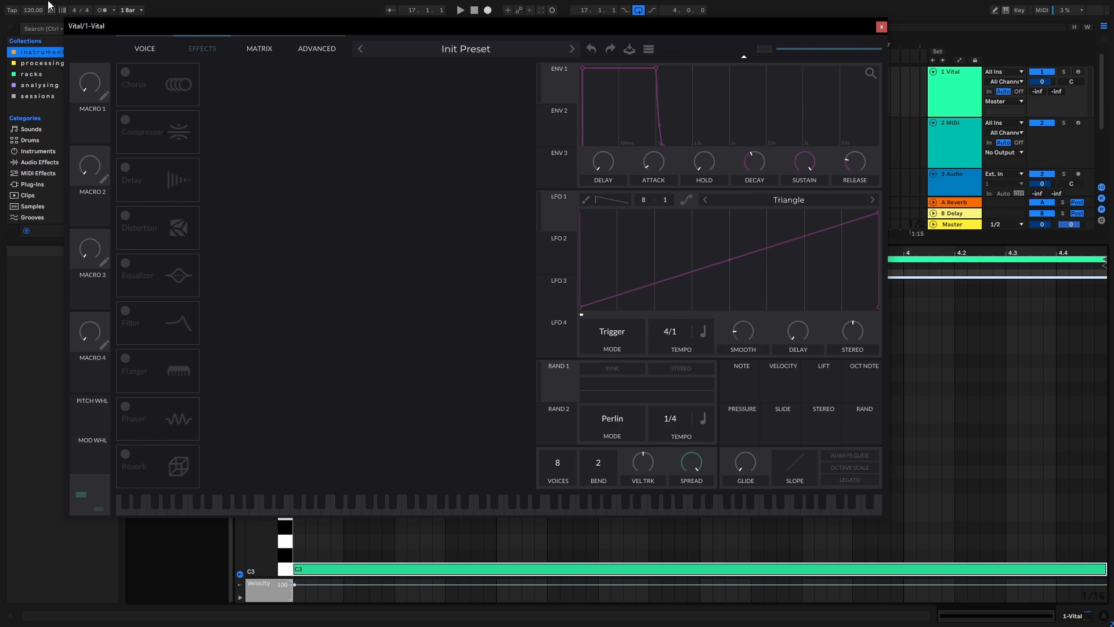
click(146, 48)
drag(192, 29, 206, 28)
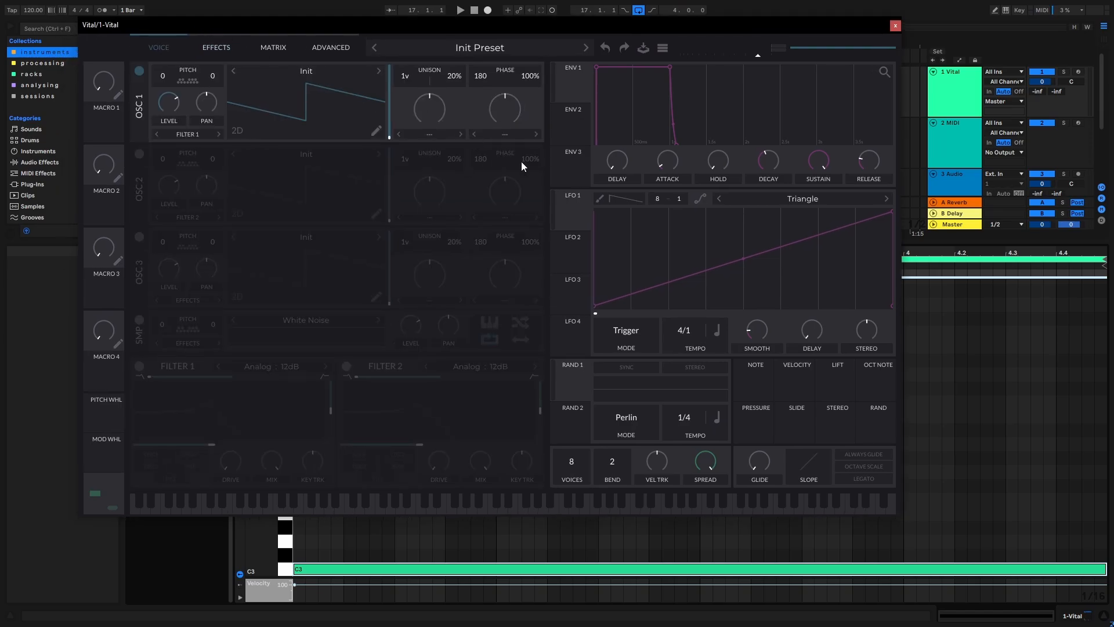
- Modulate oscillator 1's pitch transposition with LFO 1 and set the modulation amount to 24
drag(574, 212, 174, 79)
right_click(159, 93)
click(204, 184)
key(BackSpace)
text(24)
key(Return)
- Select the looped region in the arrangement and play it to hear the pitch modulation
drag(294, 29, 304, 172)
click(523, 53)
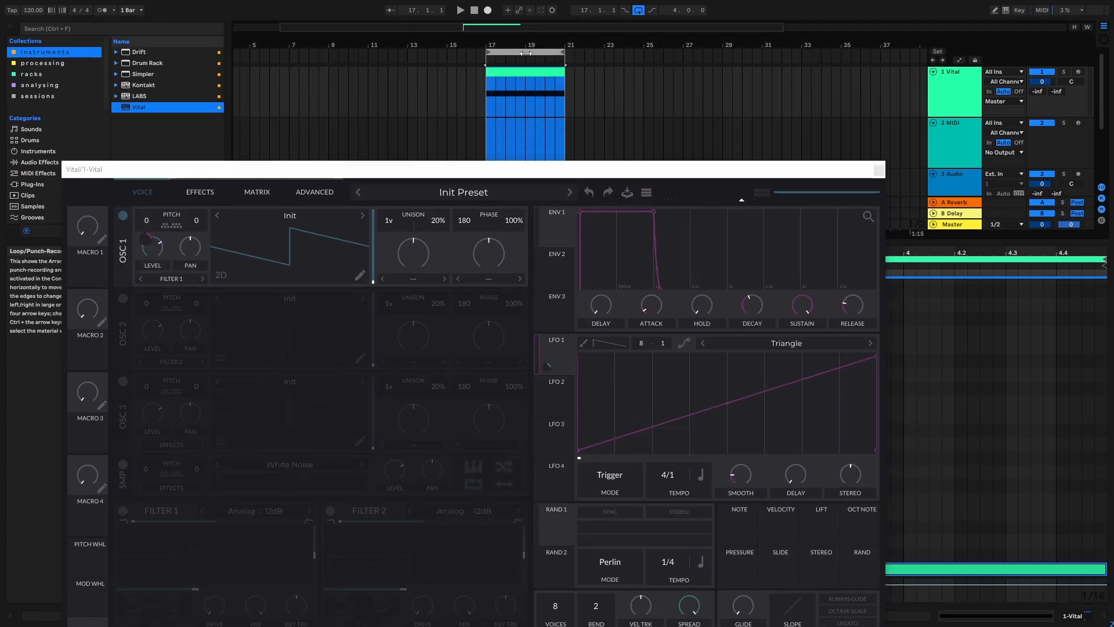
key(space)
drag(452, 174, 497, 42)
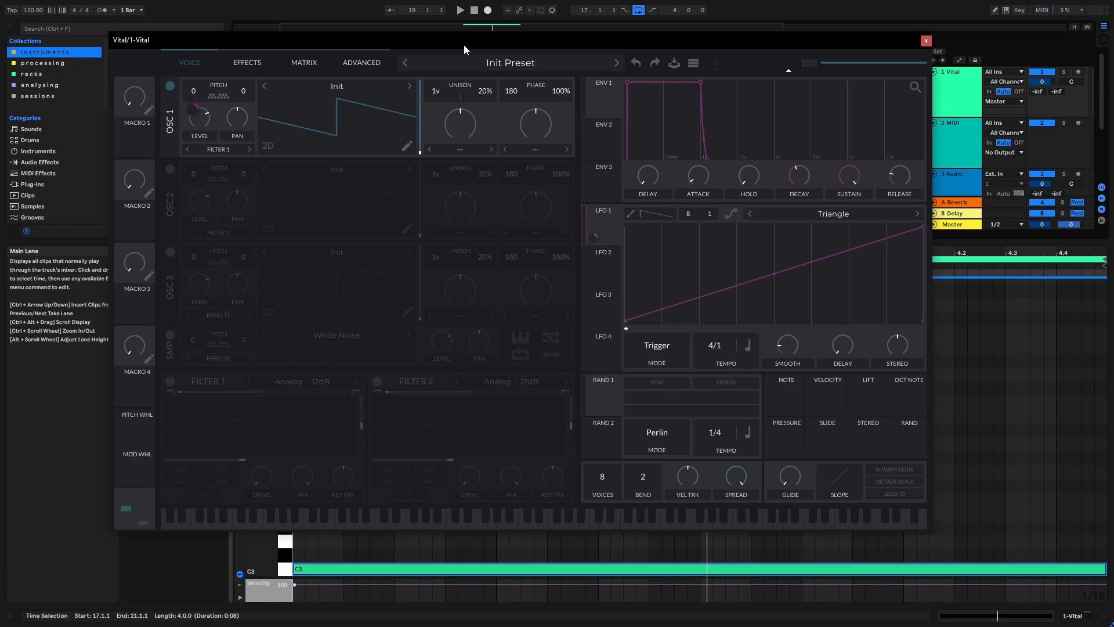
drag(464, 44, 468, 41)
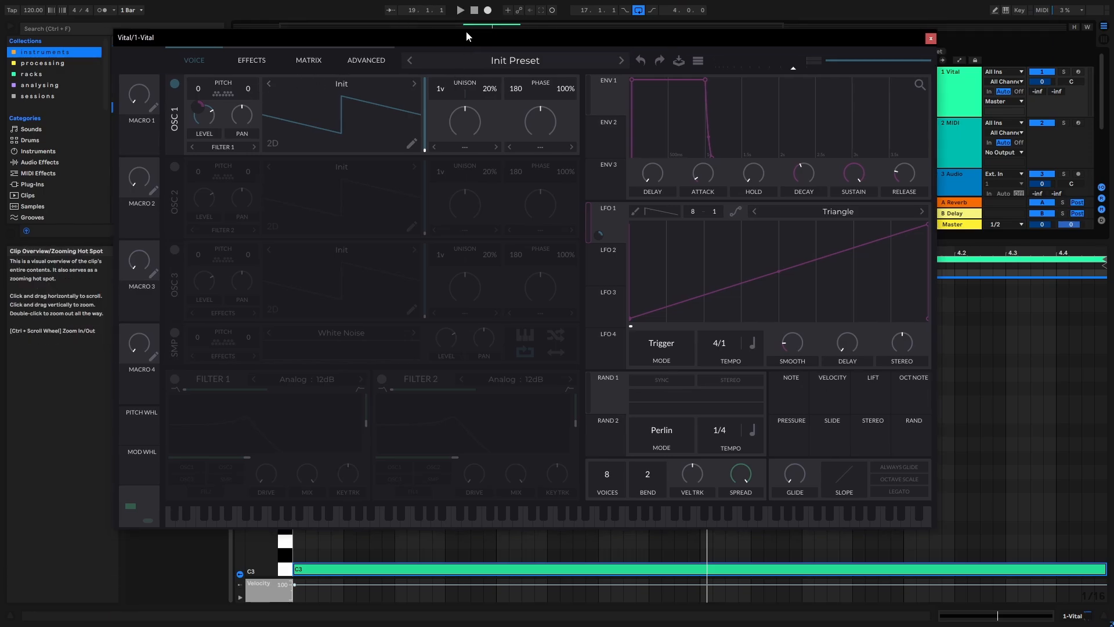
drag(473, 33, 468, 33)
- Set oscillator 1 to 5 unison voices with 1% detune and modulate the detune with LFO 1
drag(440, 90, 447, 68)
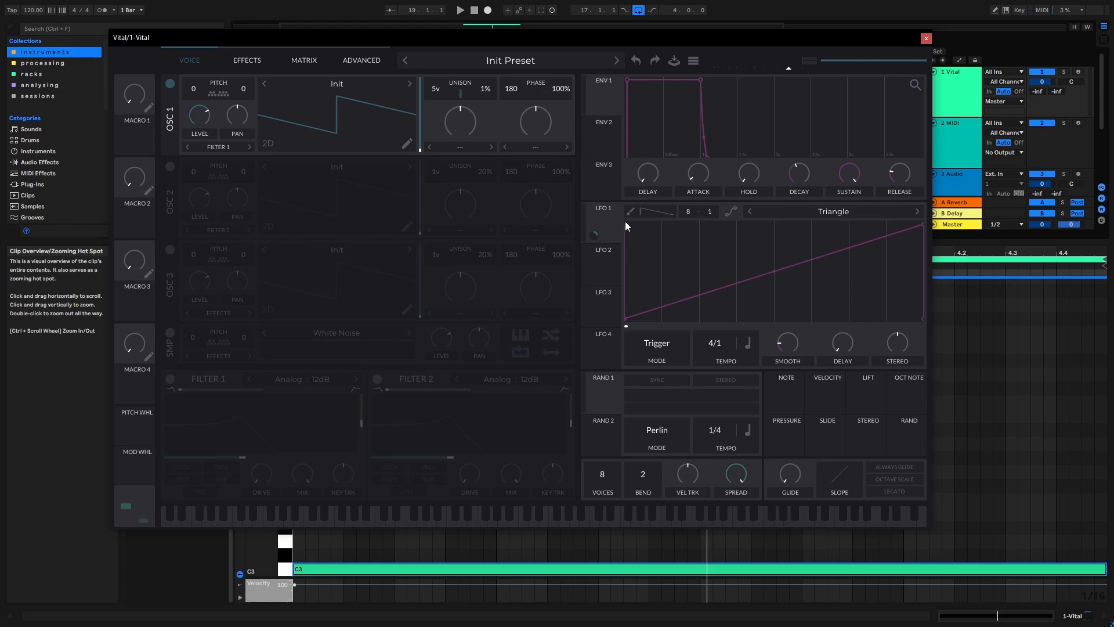
drag(594, 234, 488, 91)
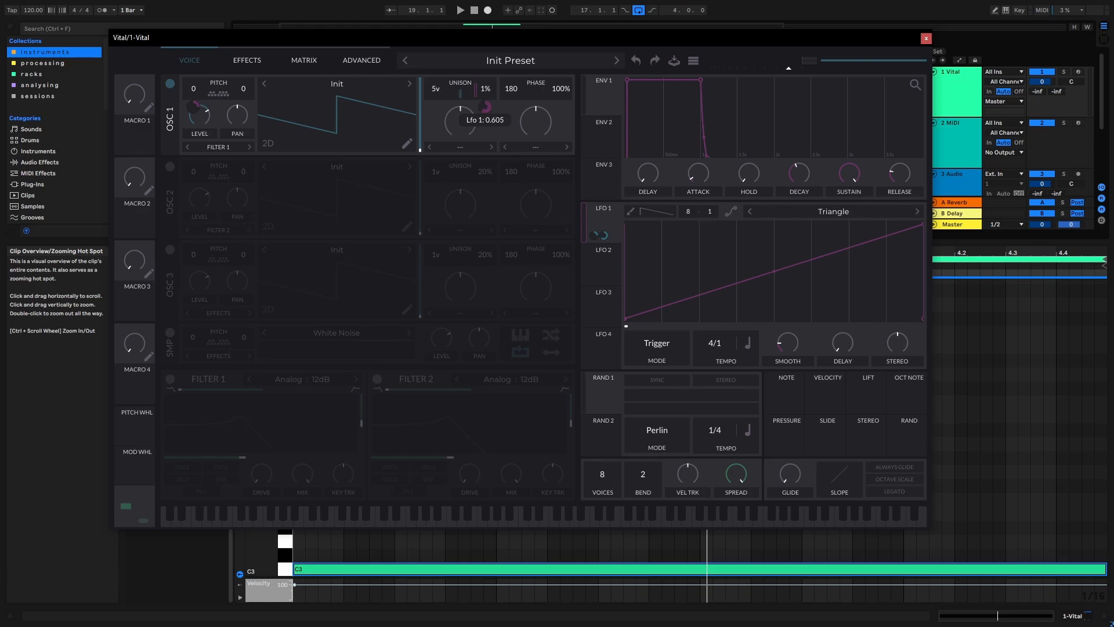
drag(485, 106, 485, 111)
- Play the loop to hear the unison detune modulation
drag(486, 42, 522, 42)
click(529, 124)
key(space)
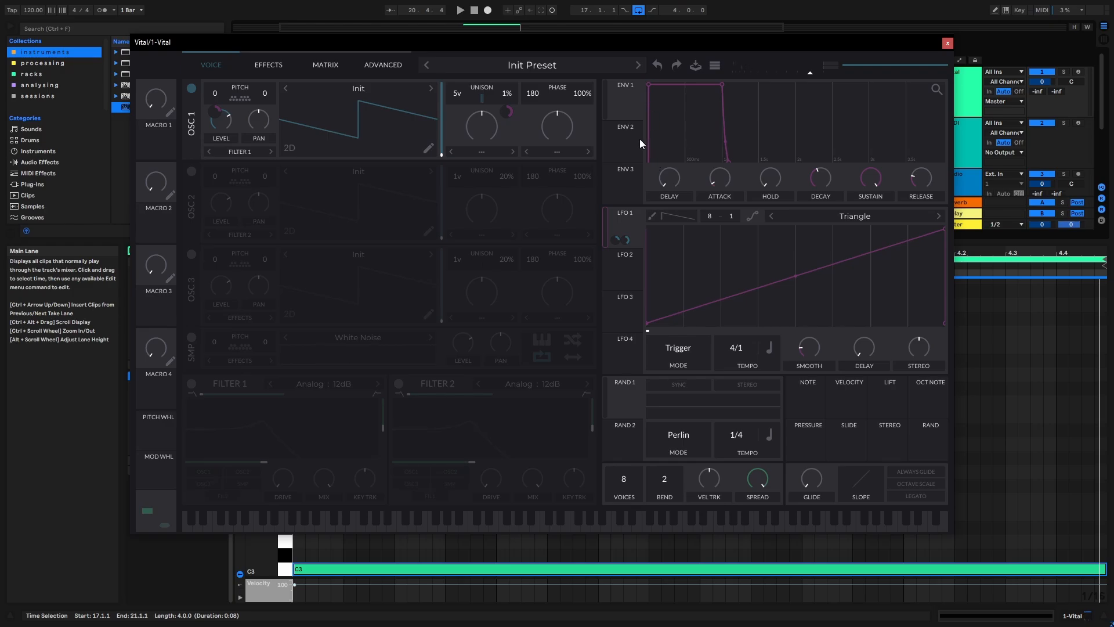
drag(496, 42, 484, 33)
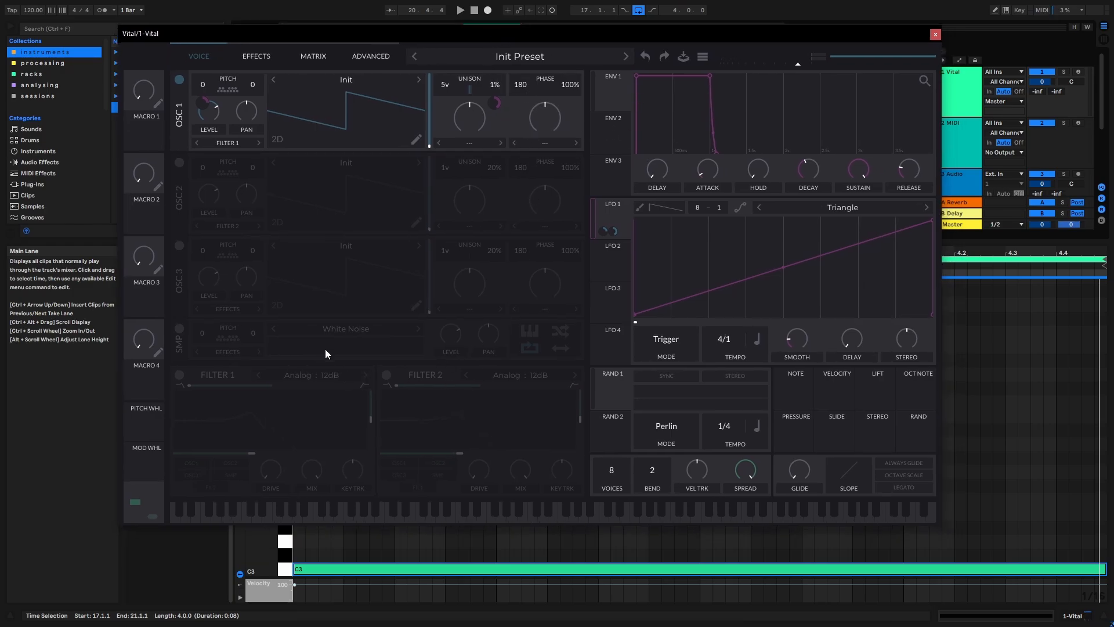
- Enable the sampler, turn its level fully down and load the Grinder noise sample
click(179, 329)
drag(451, 336, 416, 429)
click(354, 329)
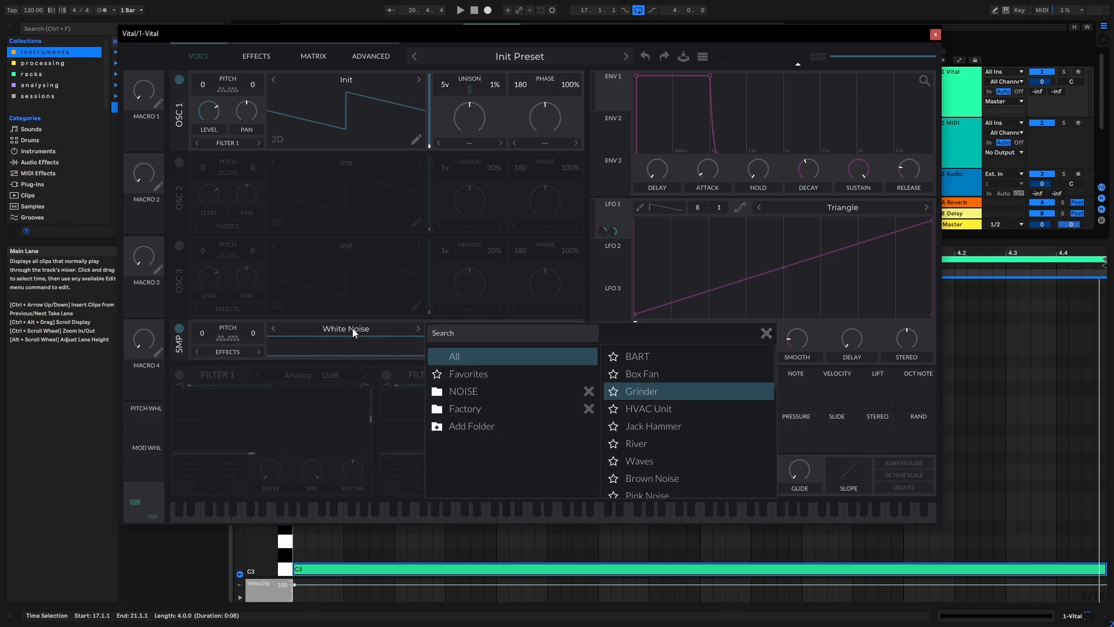
click(667, 389)
click(766, 333)
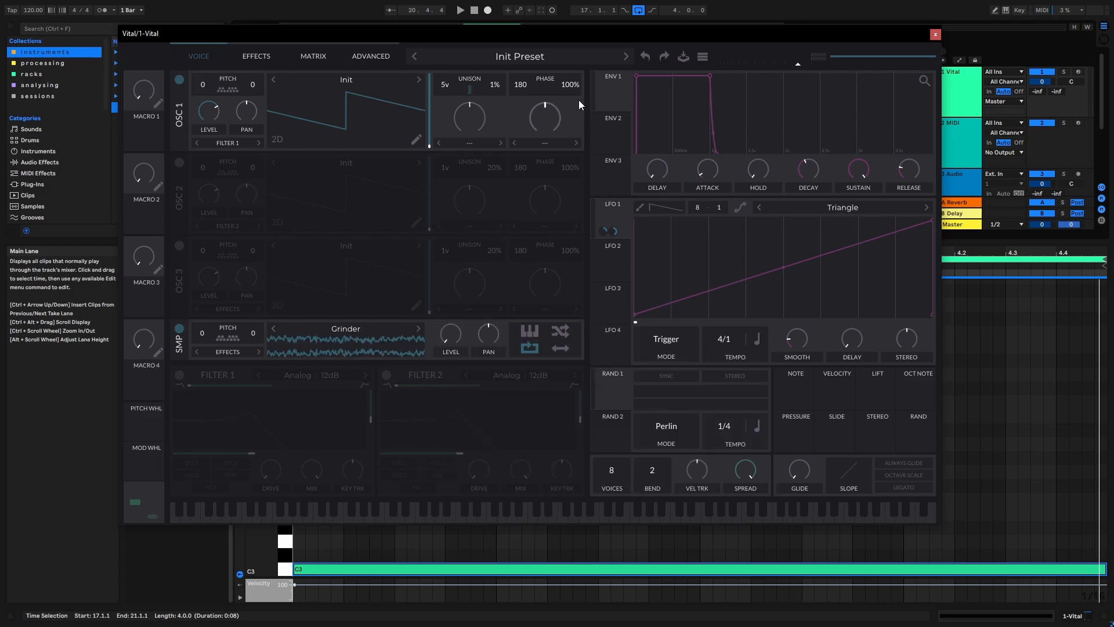
- Set oscillator 1's phase distortion mode to FM <- Sample and play the loop to hear it
click(546, 143)
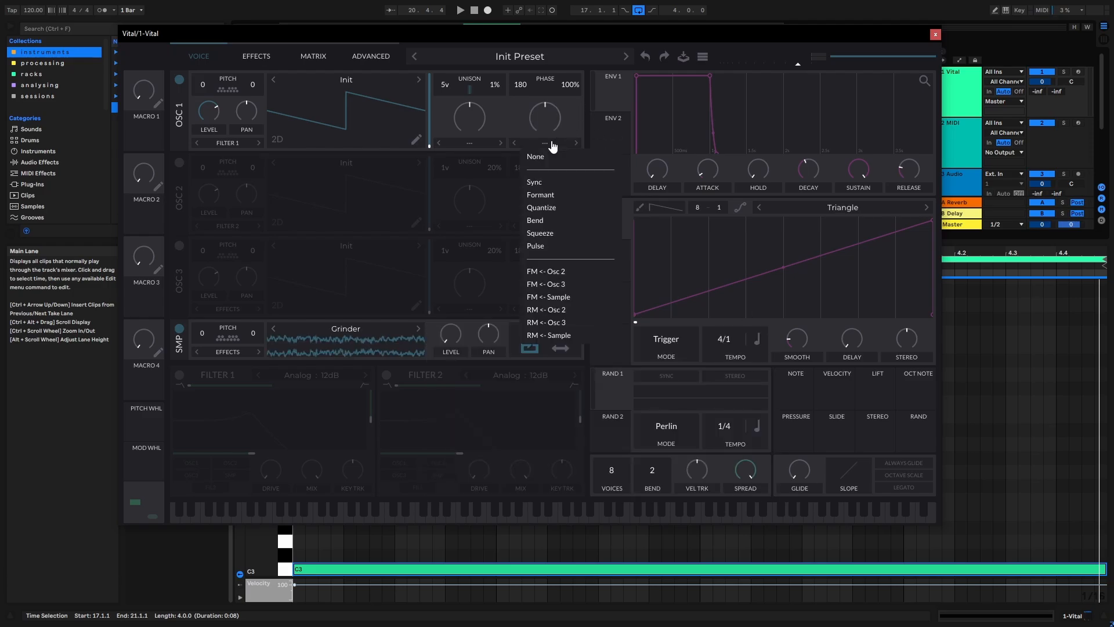
click(566, 296)
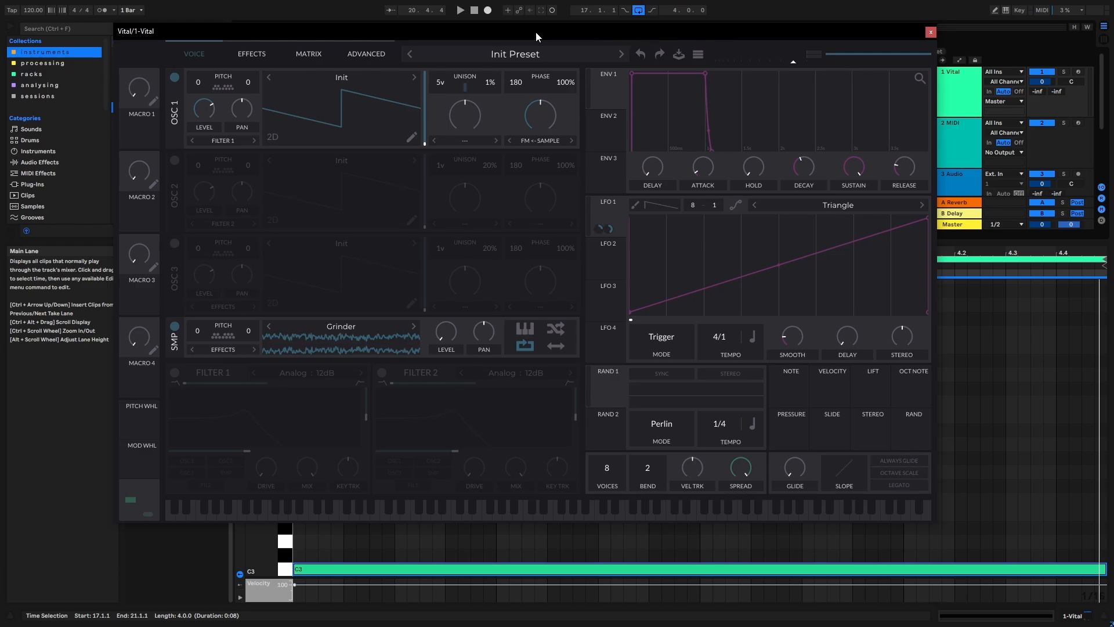
drag(535, 33, 481, 27)
key(space)
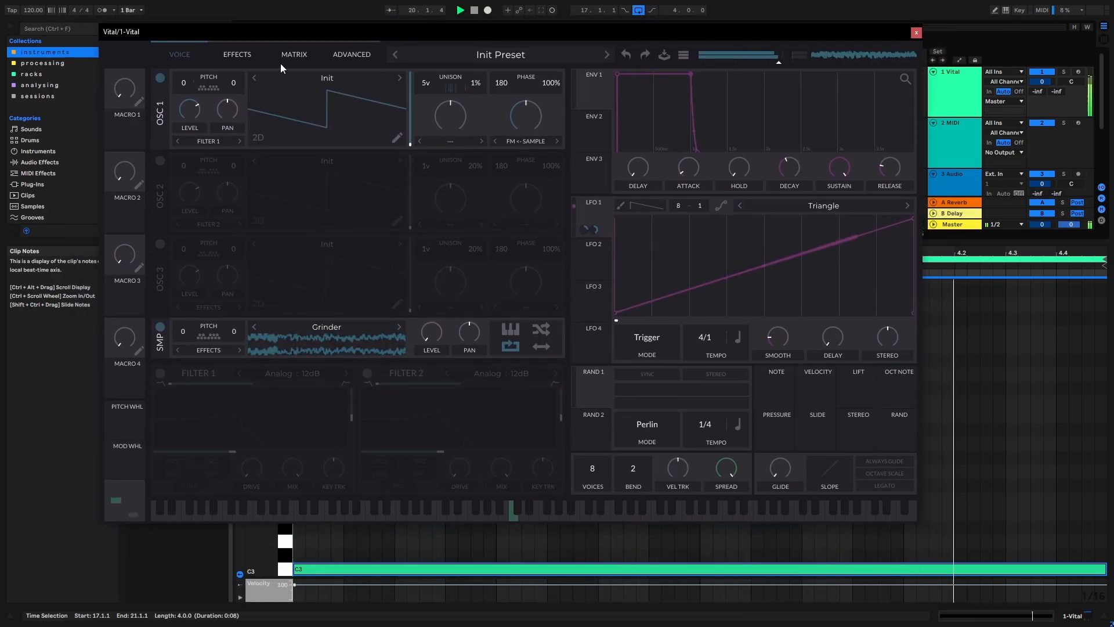
- Enable the Chorus effect and lower its feedback
click(251, 54)
drag(257, 33, 276, 33)
click(186, 78)
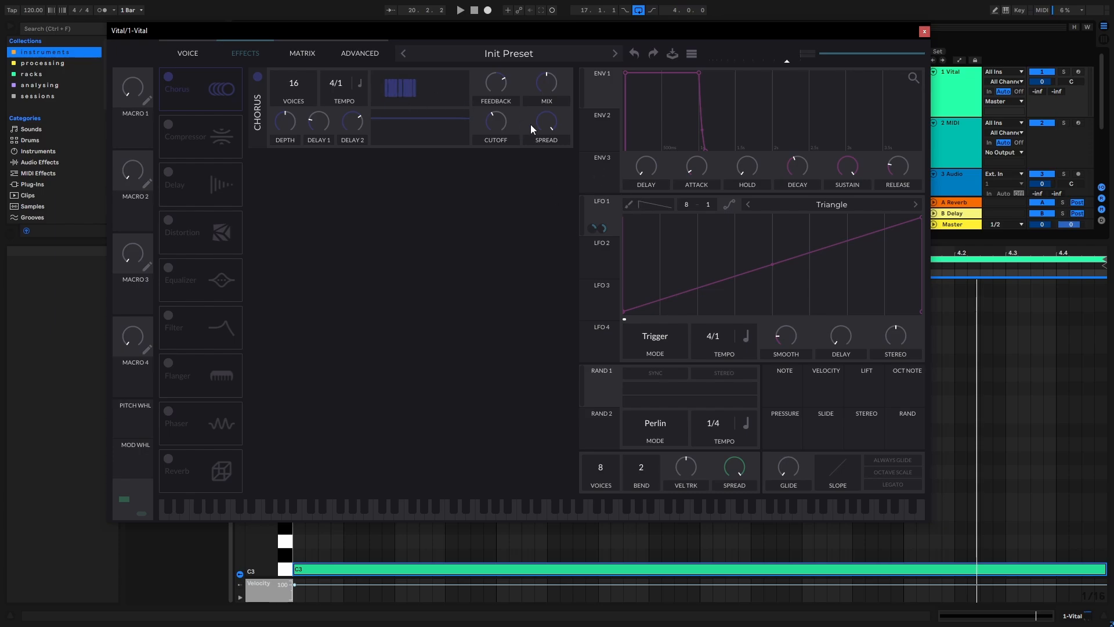
drag(430, 33, 435, 29)
drag(501, 73, 490, 103)
mouse_move(488, 23)
mouse_down()
mouse_move(476, 36)
mouse_move(475, 25)
mouse_up()
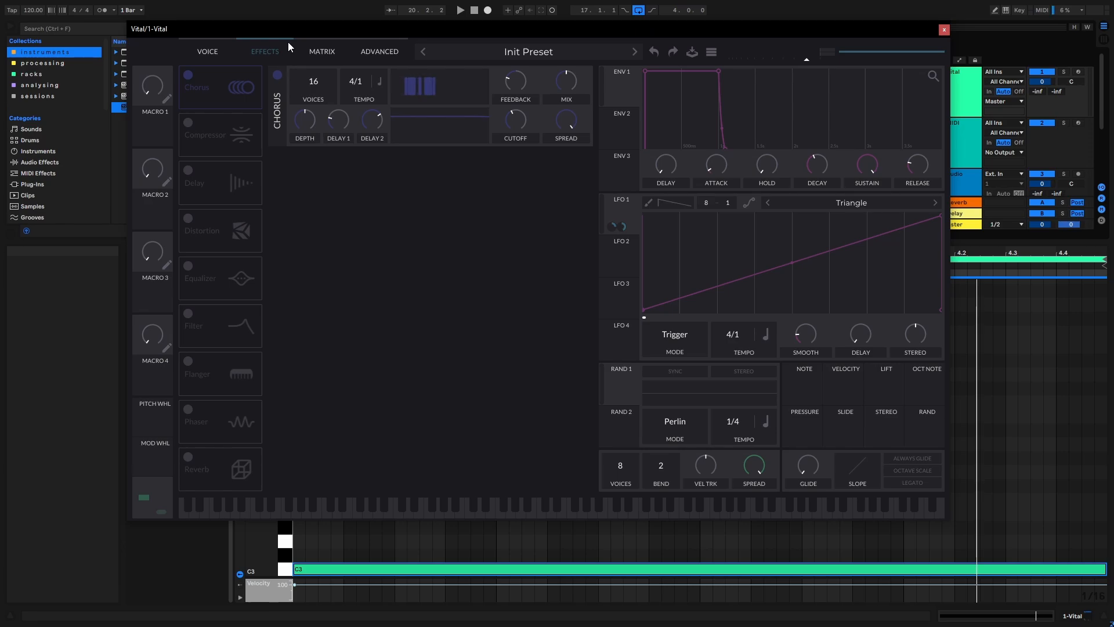
mouse_move(329, 31)
mouse_down()
mouse_move(367, 32)
mouse_move(339, 27)
mouse_up()
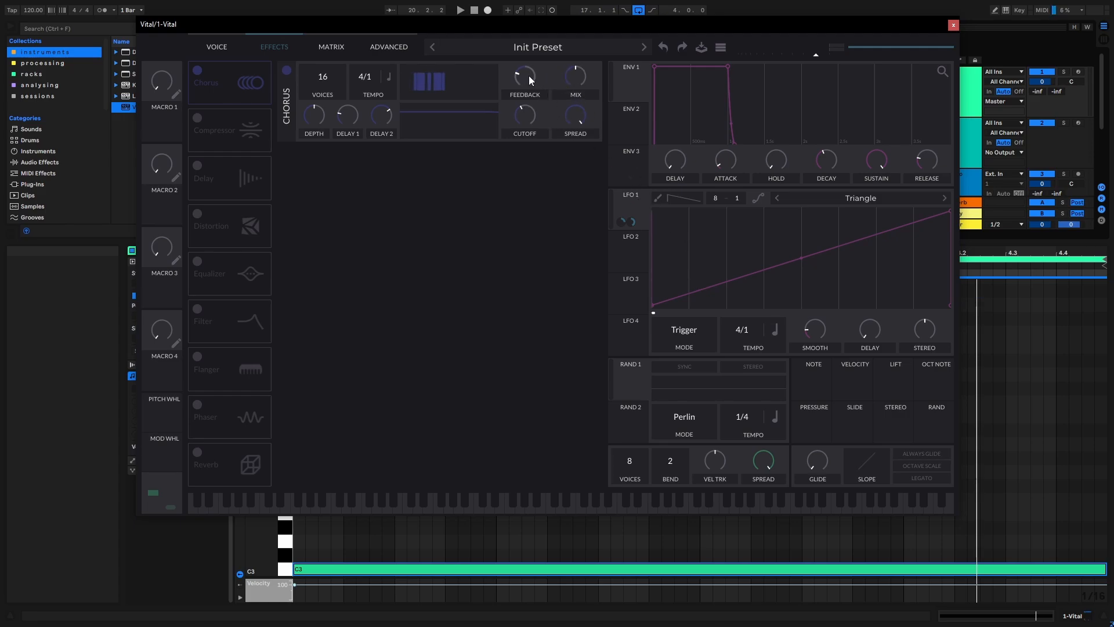
- Lower the chorus mix and modulate both feedback and mix with LFO 1, using about 0.243 for the mix
click(197, 70)
click(198, 70)
drag(627, 198, 527, 106)
drag(582, 75, 563, 93)
drag(627, 198, 580, 105)
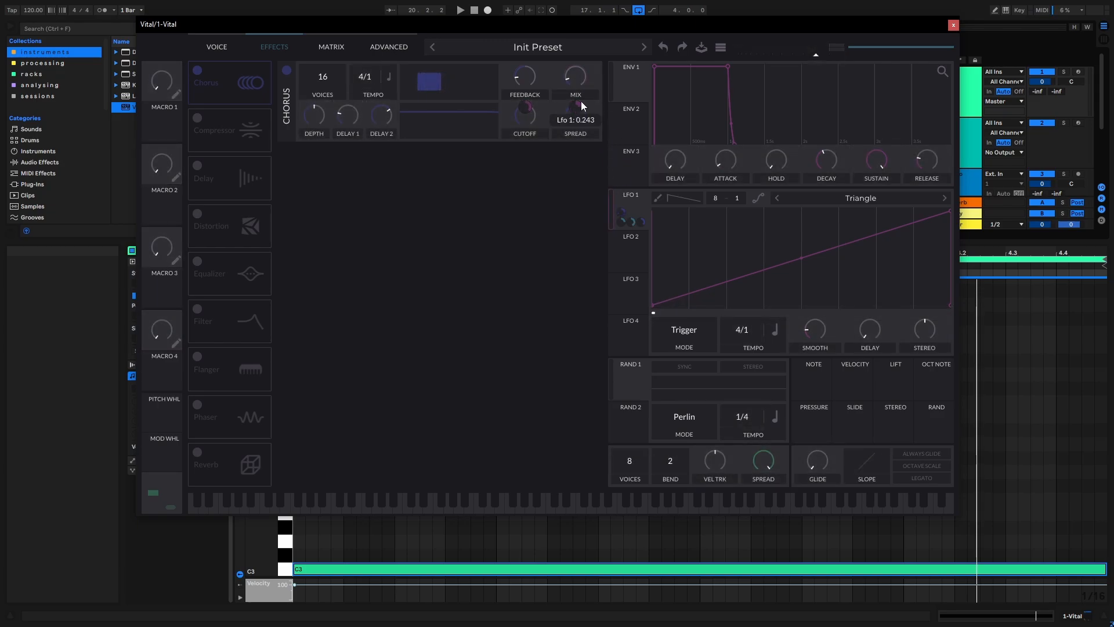
- Play the loop to hear the modulated chorus
mouse_move(547, 24)
mouse_down()
mouse_move(561, 34)
mouse_move(562, 22)
mouse_up()
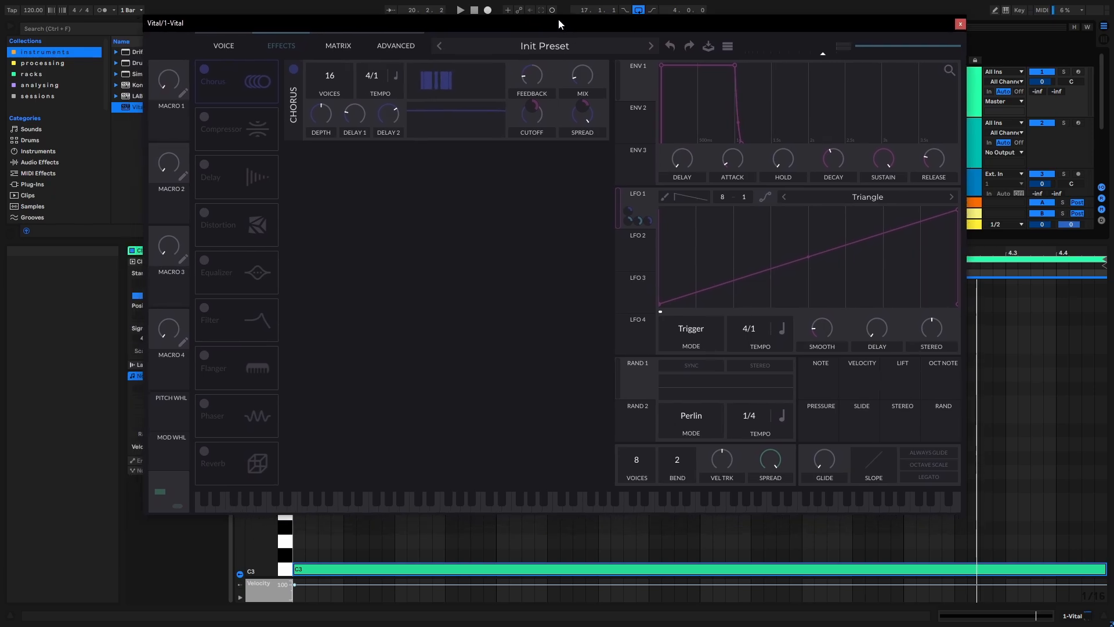
click(460, 9)
drag(445, 19, 450, 23)
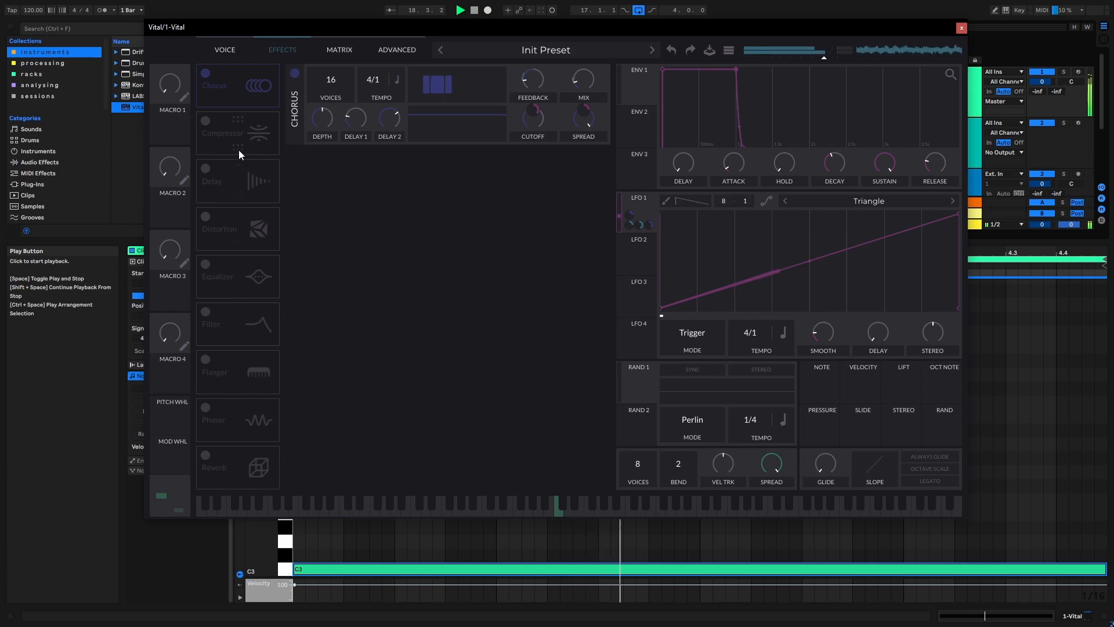
key(space)
- Enable the Compressor, set its mix to about 0.43 and modulate that mix with LFO 1
click(213, 132)
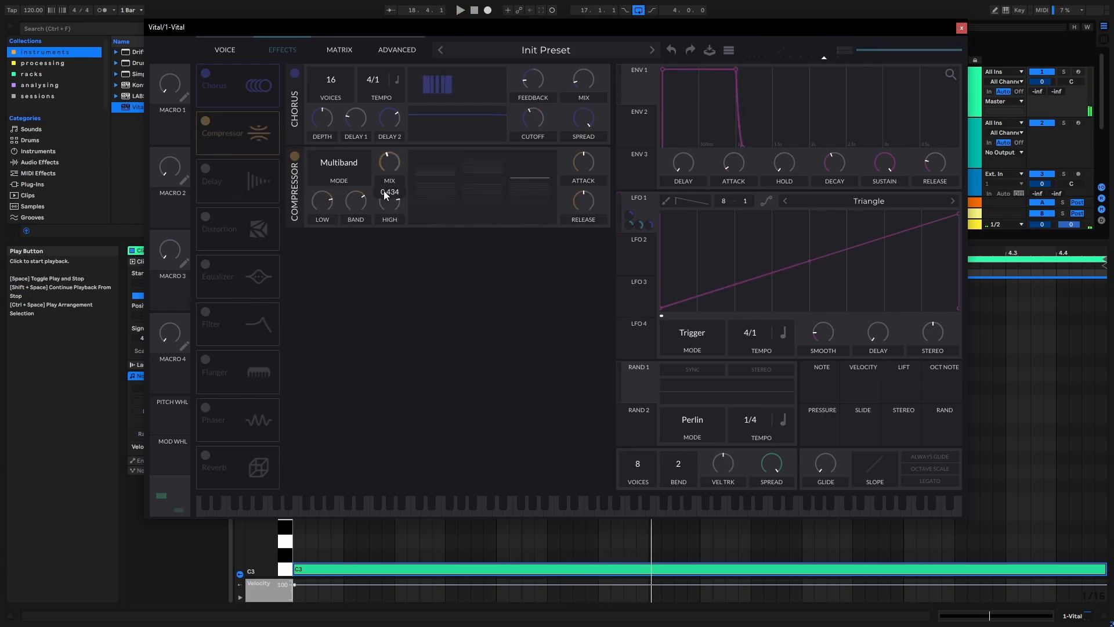
drag(640, 208, 393, 167)
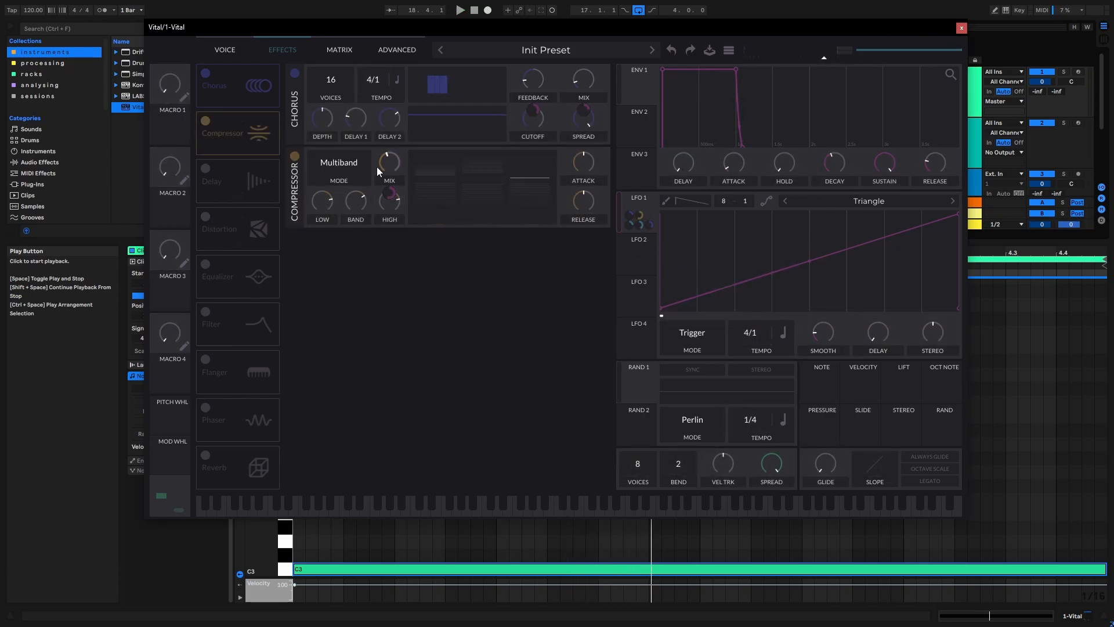
- Enable the Distortion effect, place it directly after the compressor and modulate its drive with LFO 1
click(205, 216)
drag(221, 226, 235, 174)
drag(639, 219, 495, 278)
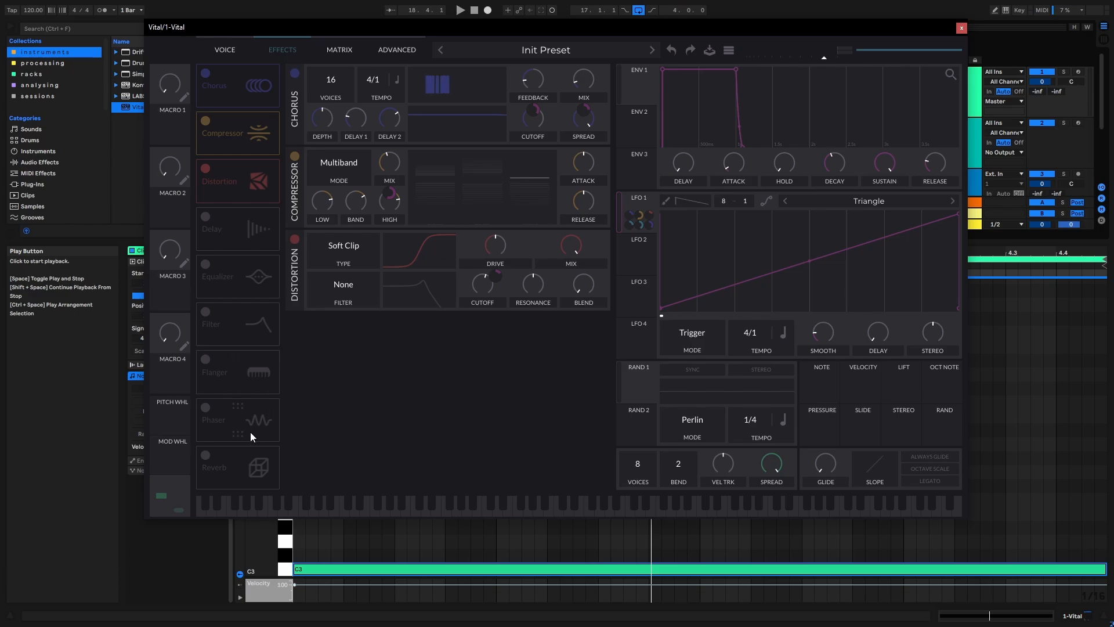
- Enable the Flanger directly after the distortion, lower its feedback and mix, and modulate the feedback with LFO 1
click(204, 364)
drag(220, 377, 228, 222)
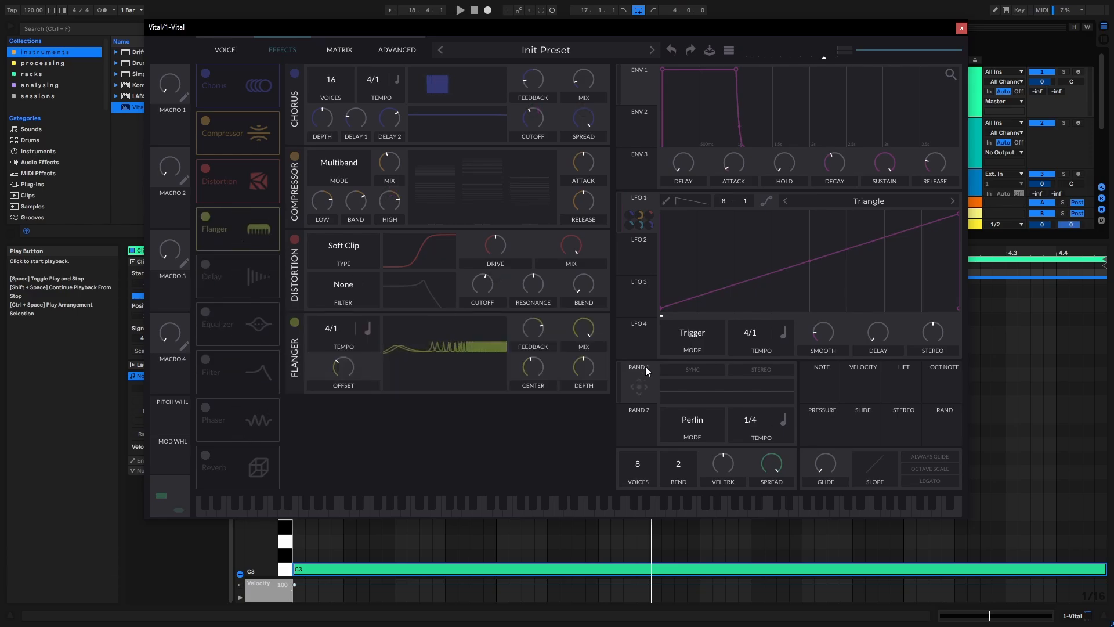
drag(538, 329, 517, 346)
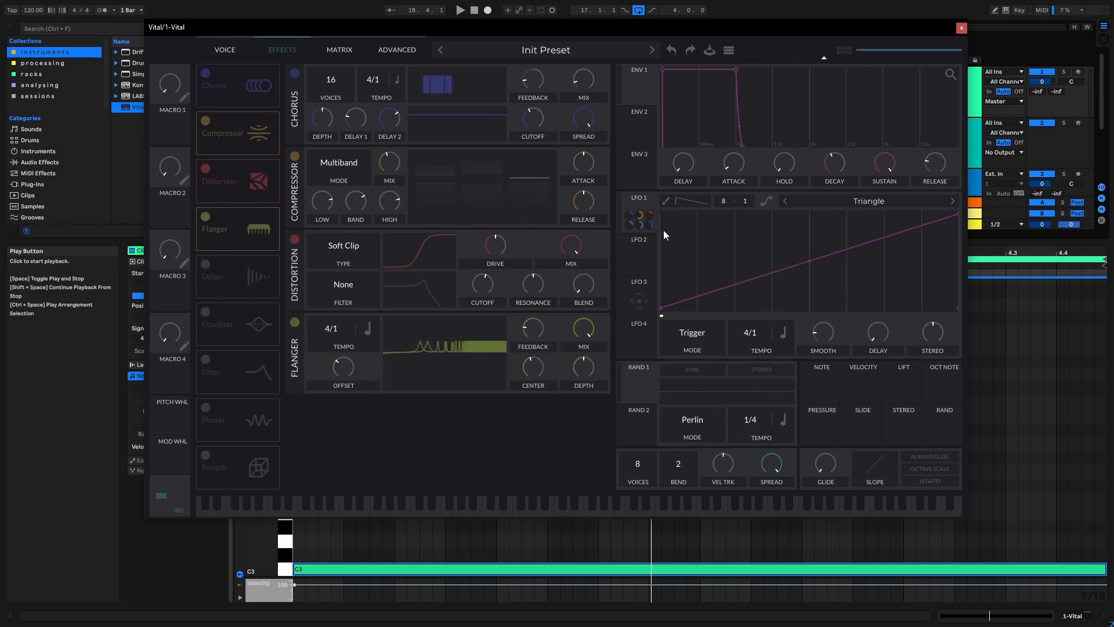
drag(638, 217, 532, 366)
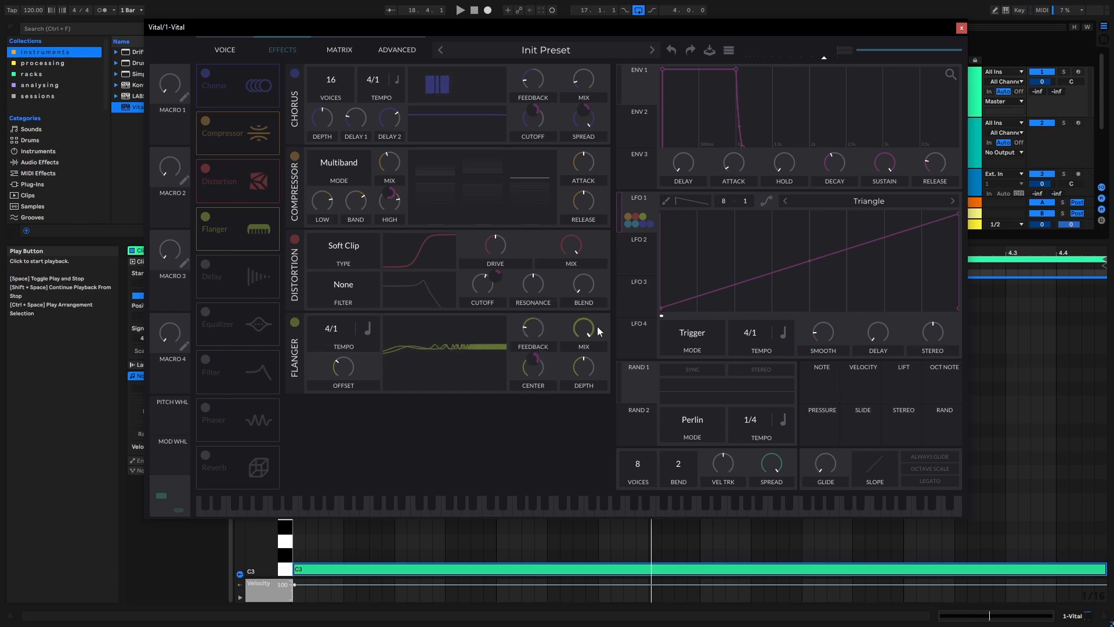
drag(586, 326, 574, 381)
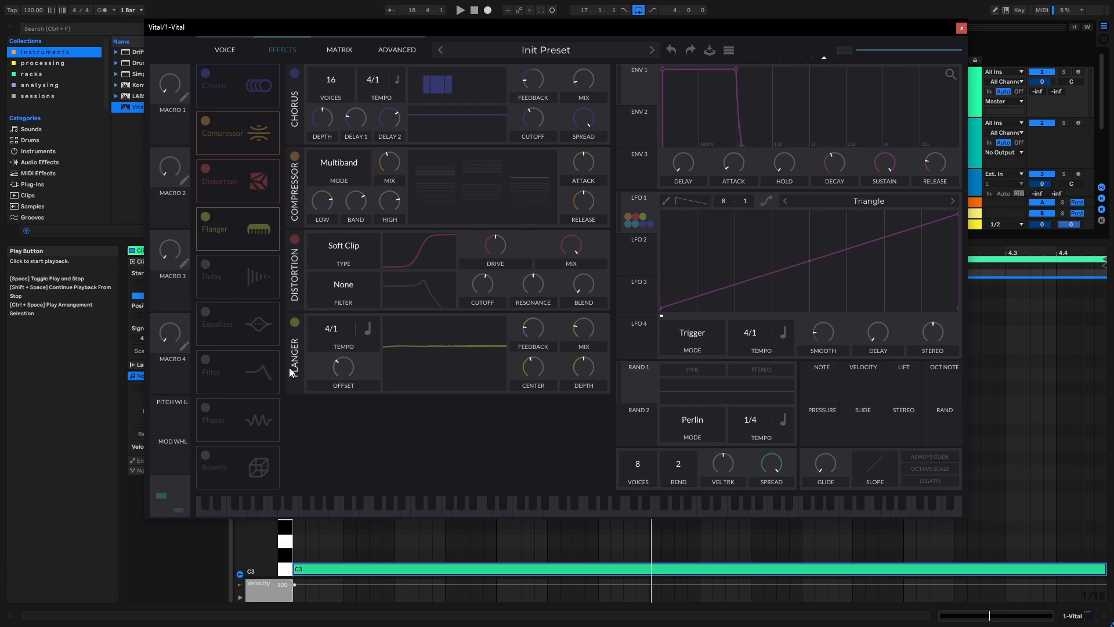
- Enable the Filter effect, place it first in the effects chain and set its type to Phaser : Positive
click(206, 361)
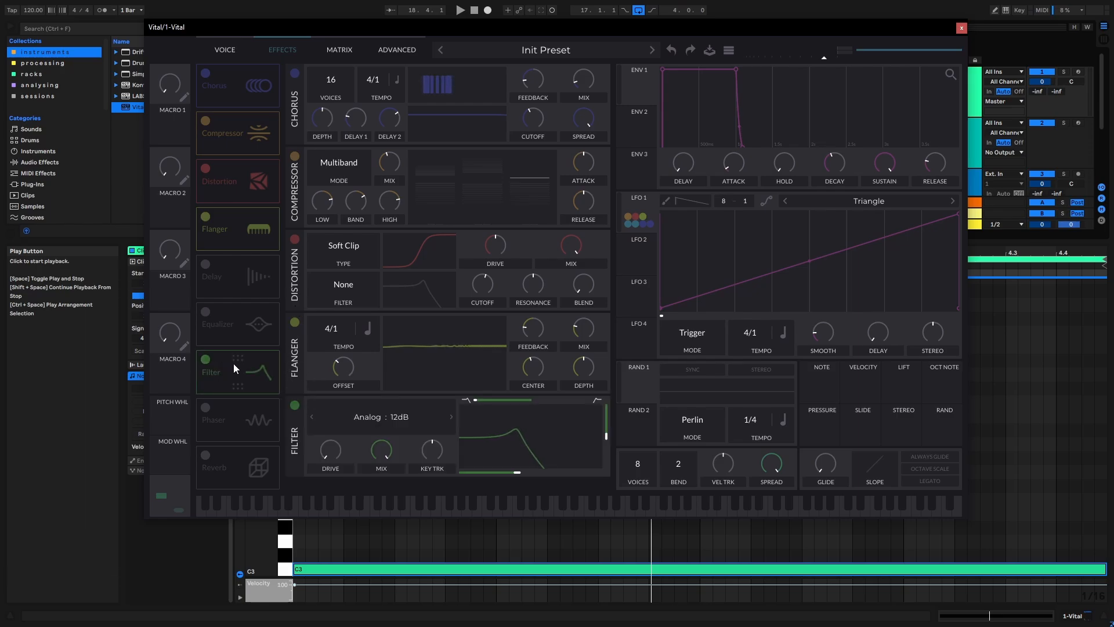
drag(234, 363, 241, 8)
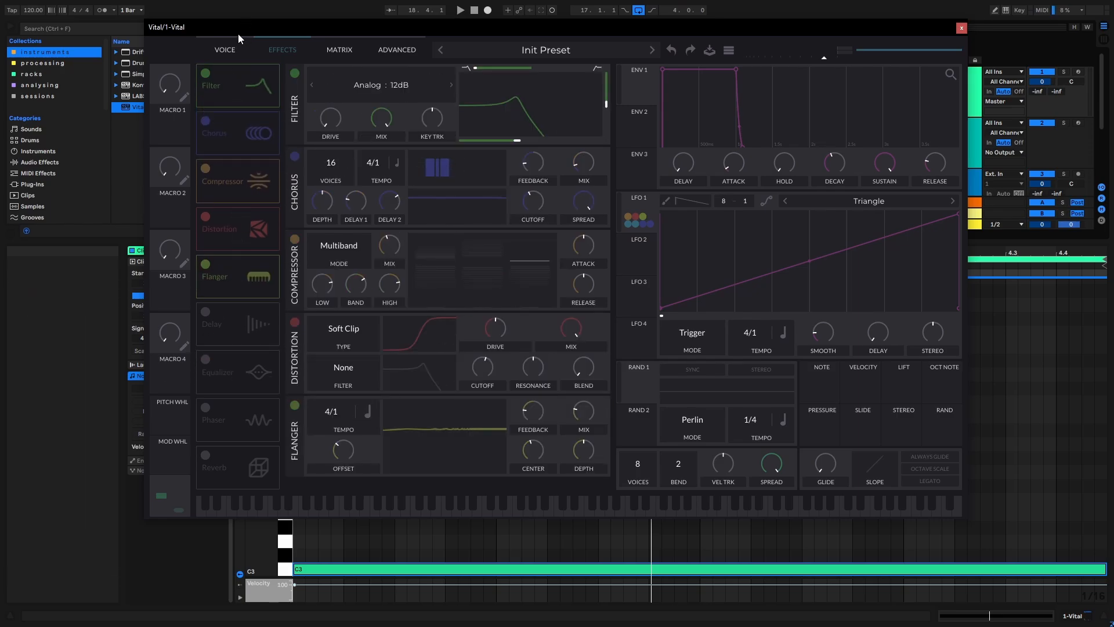
click(384, 87)
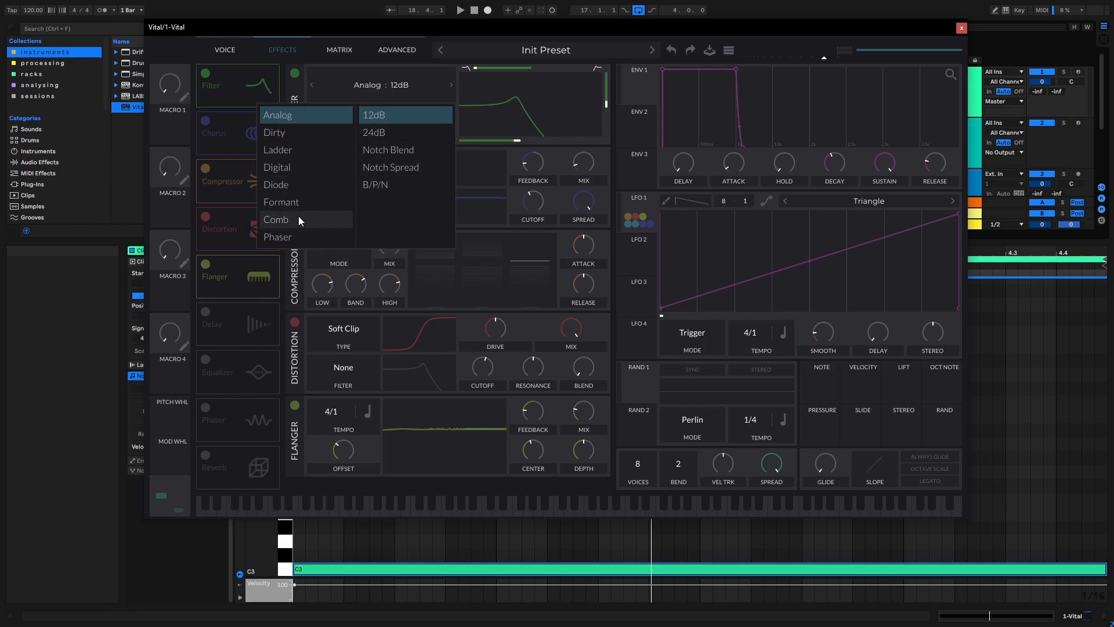
click(290, 232)
click(518, 128)
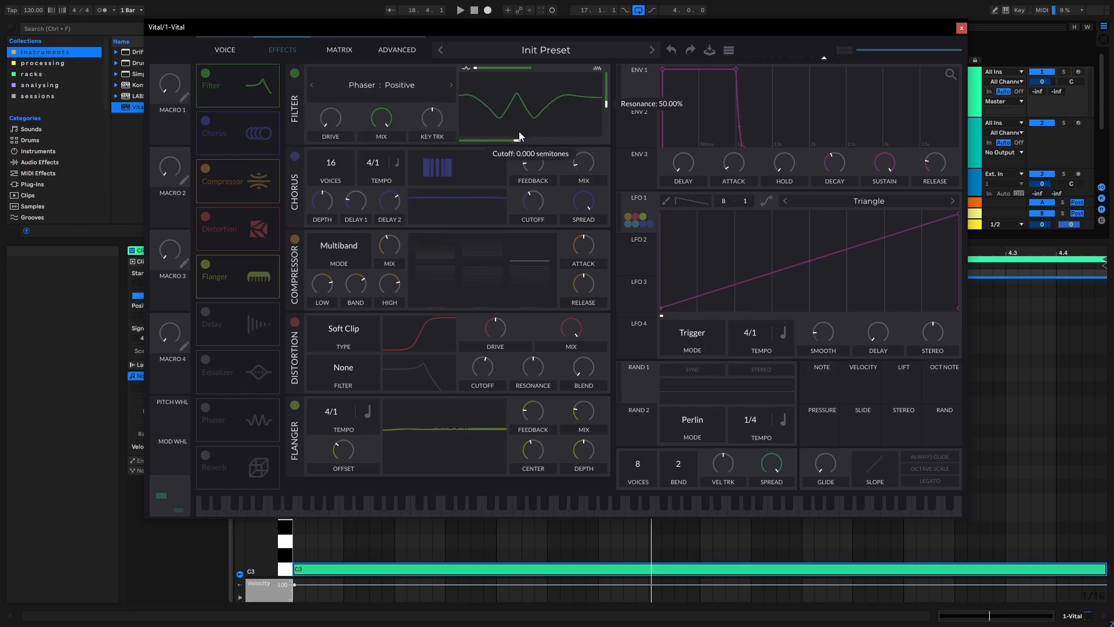
mouse_move(519, 133)
mouse_down()
mouse_move(511, 145)
mouse_move(526, 145)
mouse_move(515, 143)
mouse_up()
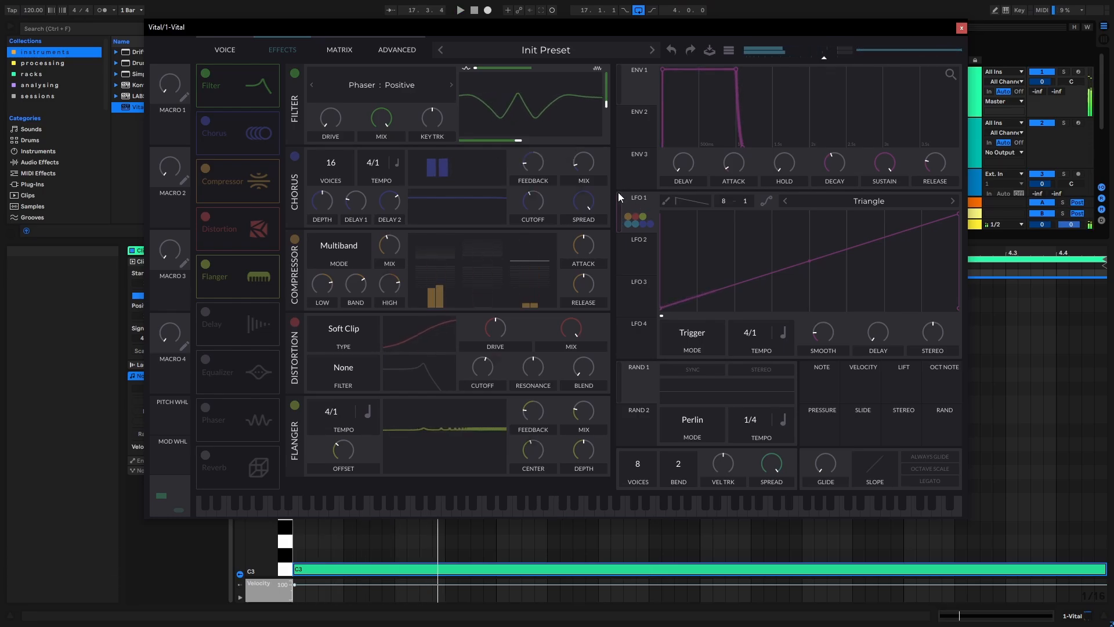
- Modulate the effect filter's cutoff by about 7.6 and its resonance with LFO 1, playing the loop to check
drag(618, 192, 531, 165)
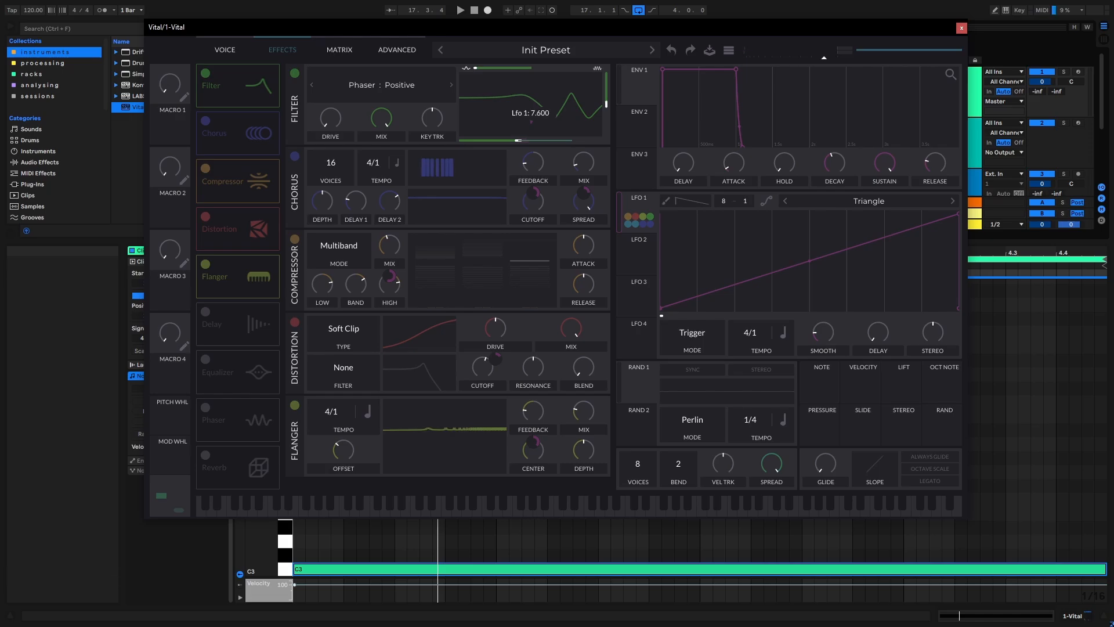
key(space)
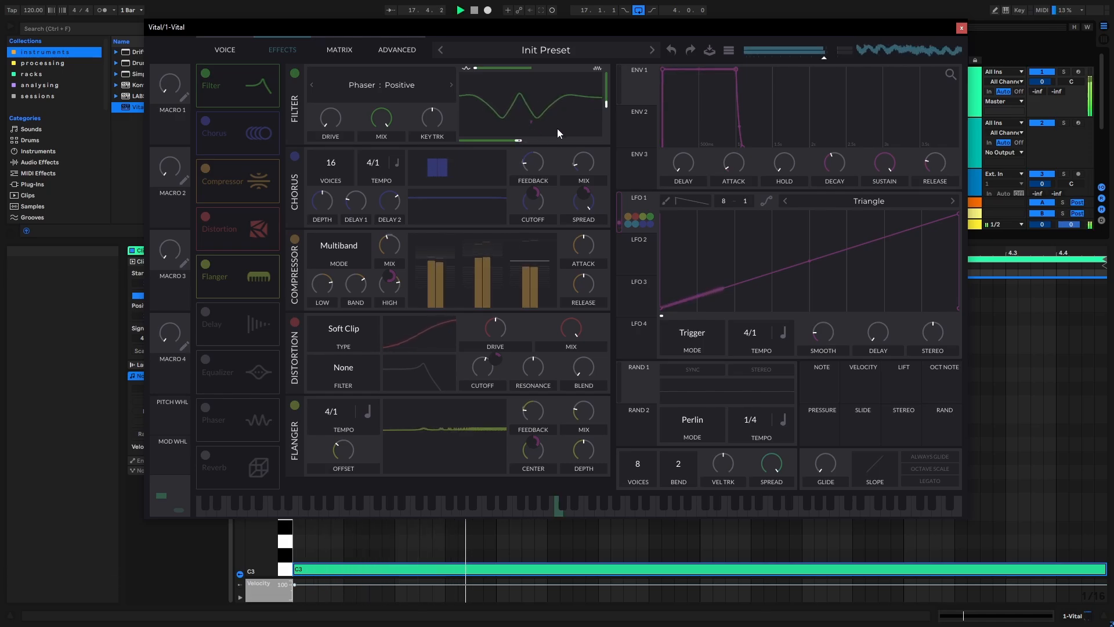
key(space)
mouse_move(605, 111)
mouse_down()
mouse_move(601, 194)
mouse_move(607, 113)
mouse_up()
key(space)
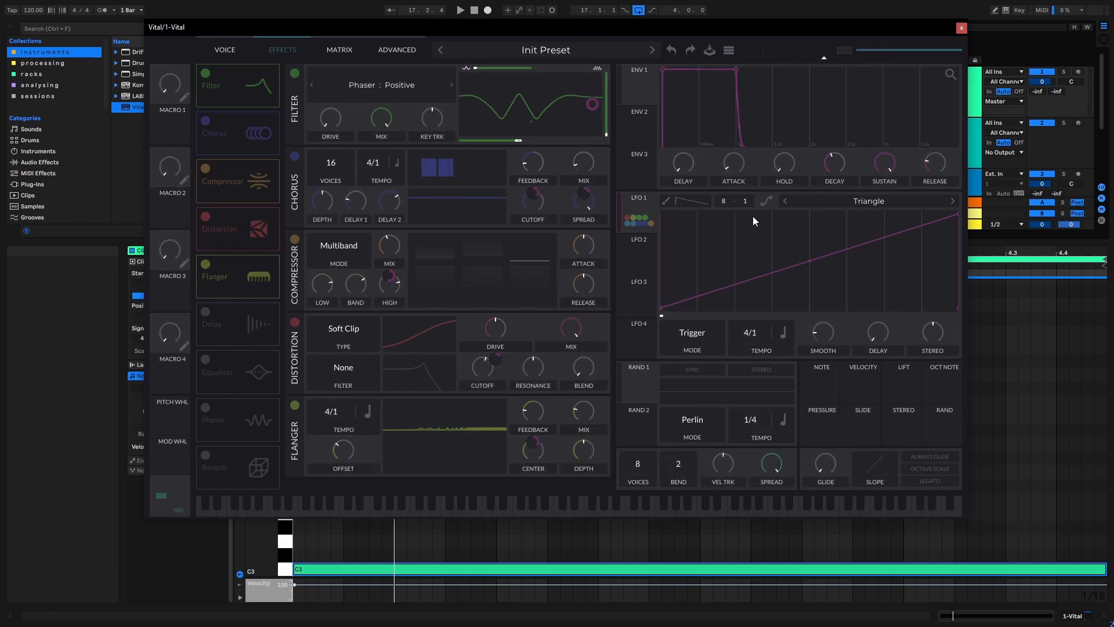
- Set oscillator 1's spectral morph type to Spectral Filter, raise it to about 53% and modulate it with LFO 1 by about -0.4
click(232, 51)
mouse_move(421, 28)
mouse_down()
mouse_move(365, 33)
mouse_move(409, 33)
mouse_up()
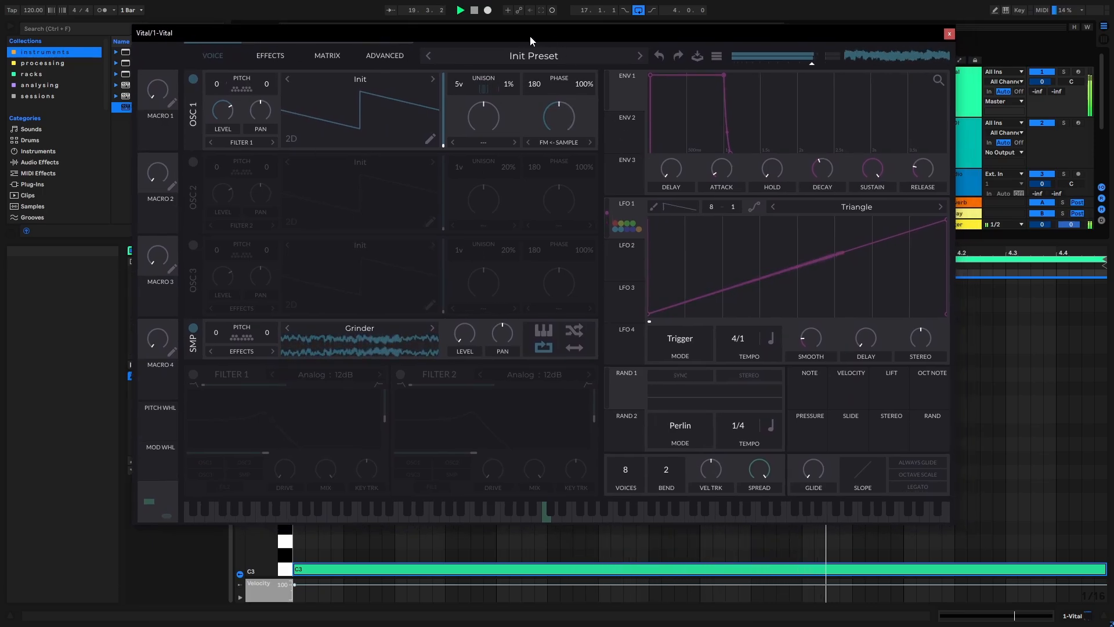
drag(530, 36, 532, 34)
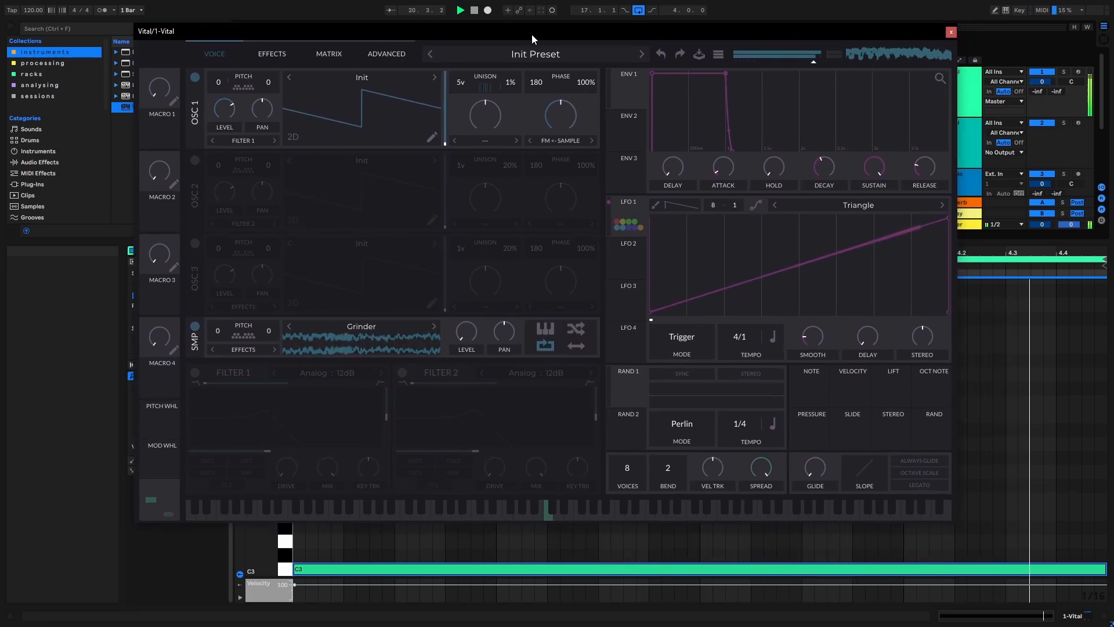
click(486, 141)
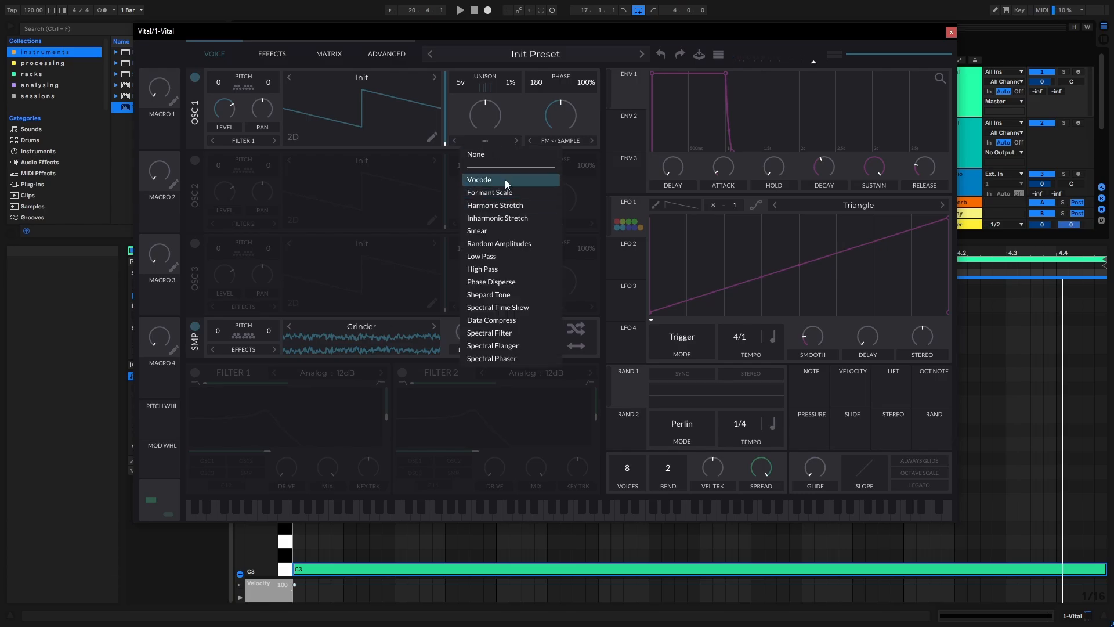
click(495, 333)
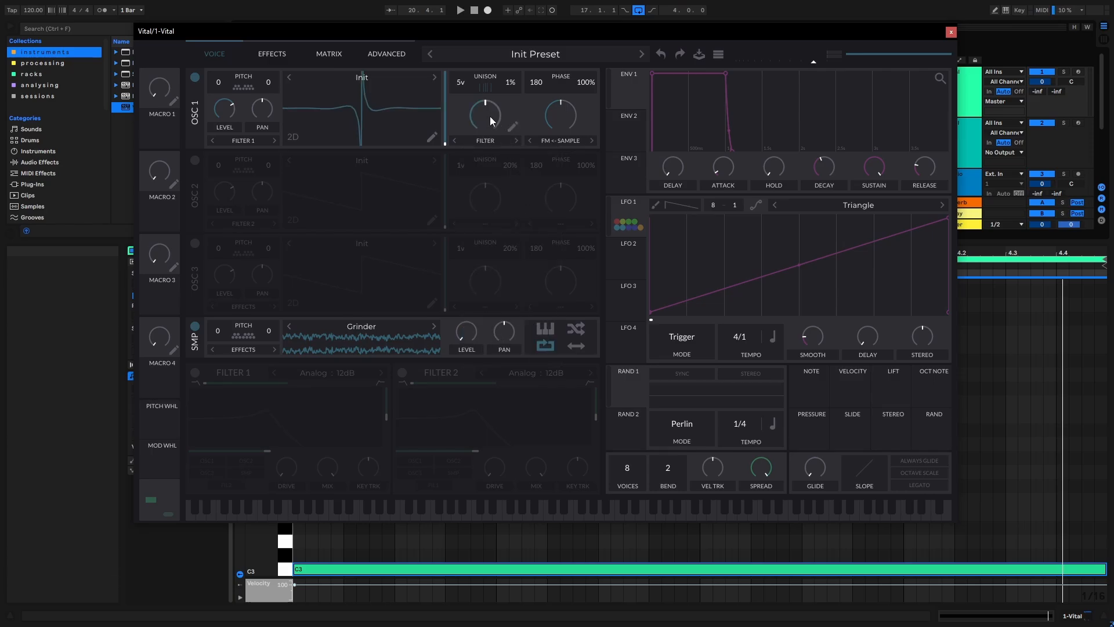
drag(491, 117, 492, 115)
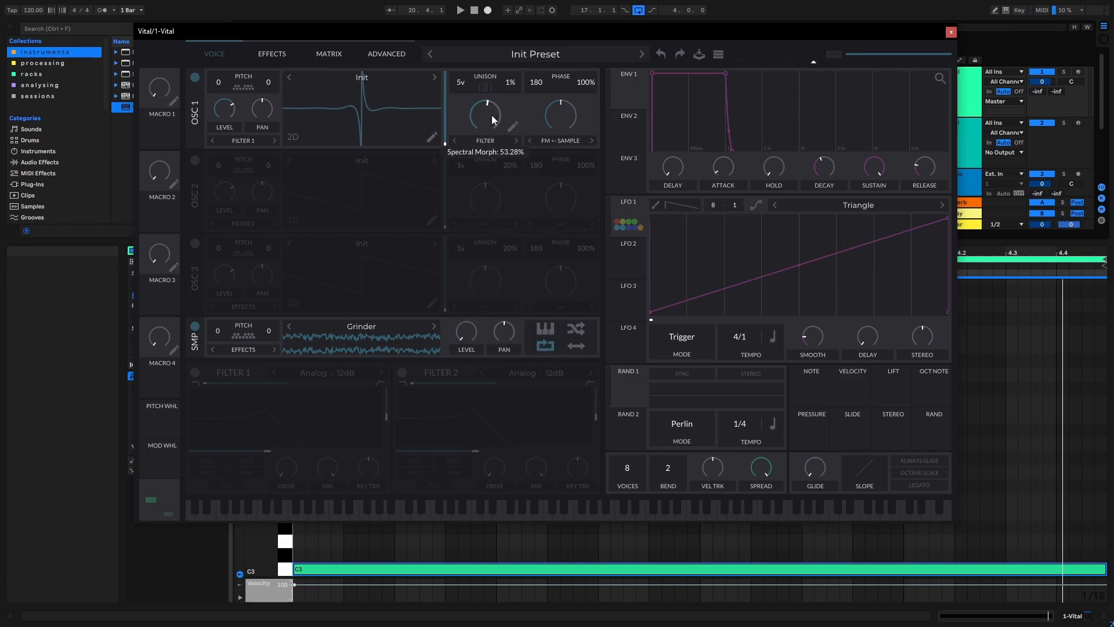
drag(610, 200, 479, 122)
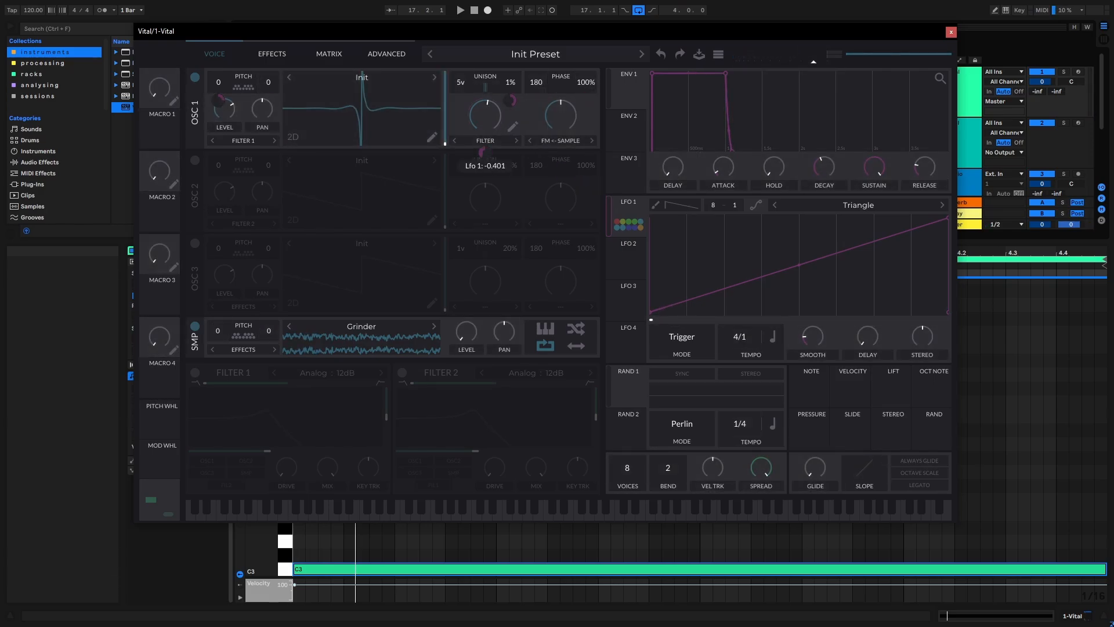
key(space)
mouse_move(493, 36)
mouse_down()
mouse_move(503, 36)
mouse_move(476, 43)
mouse_up()
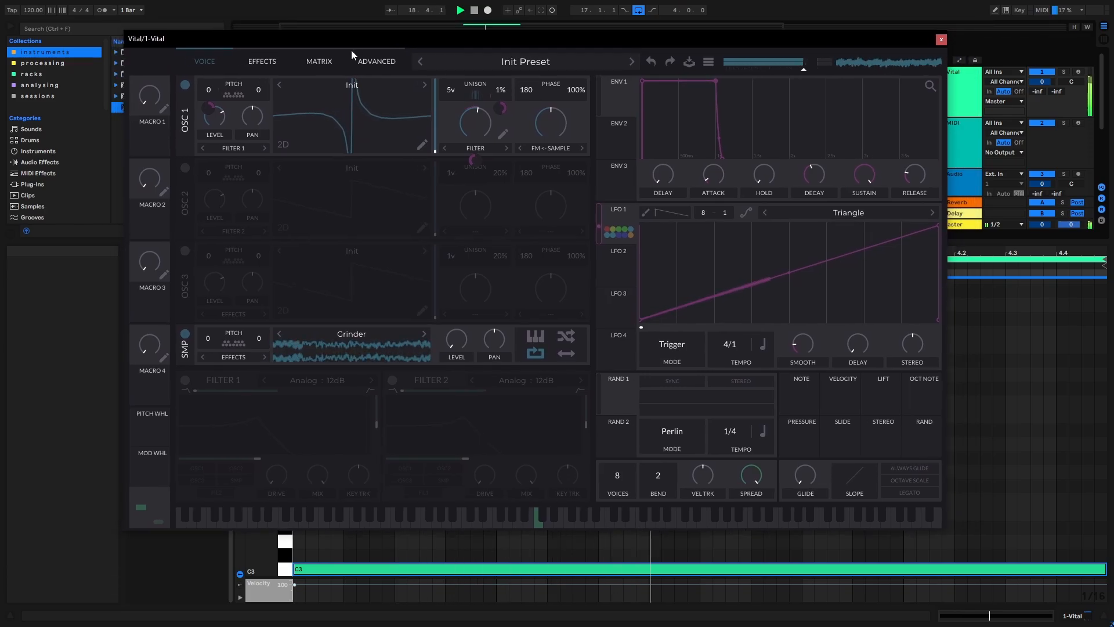
- Reduce LFO 1's modulation of the spectral morph to about -0.24, lower the base morph amount and audition the loop
click(258, 58)
drag(301, 40, 310, 40)
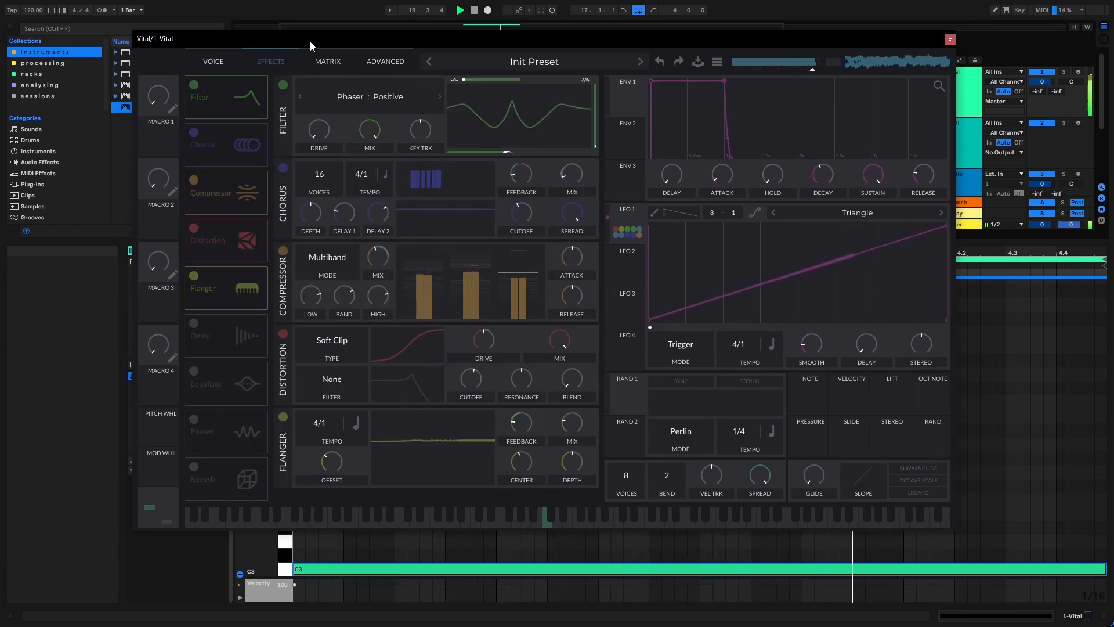
click(220, 61)
drag(267, 40, 273, 37)
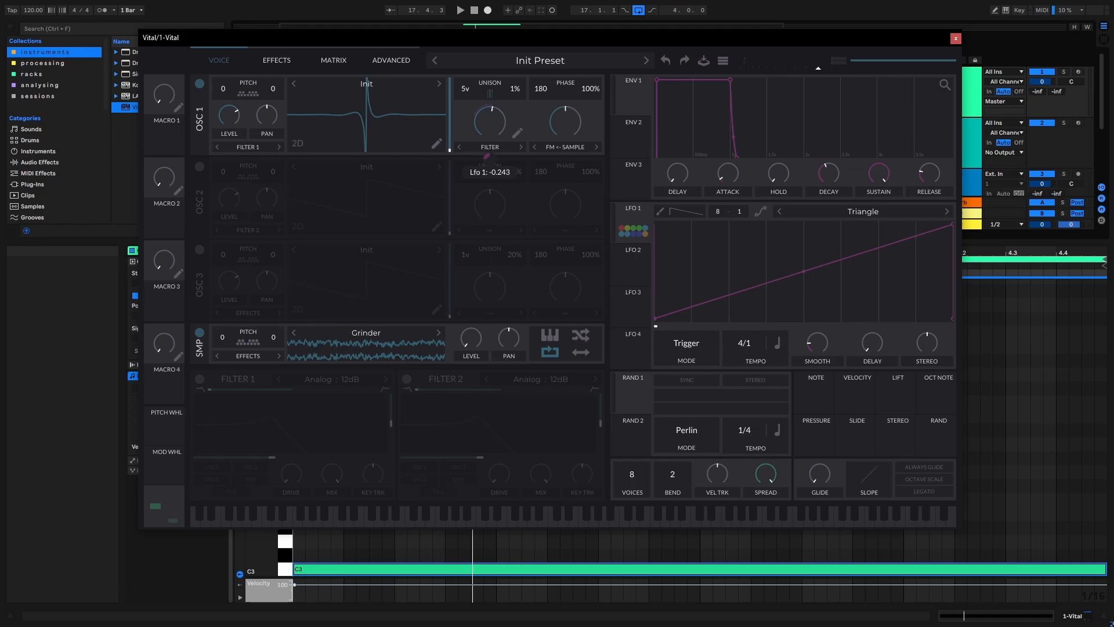
drag(487, 156, 487, 162)
key(space)
key(space)
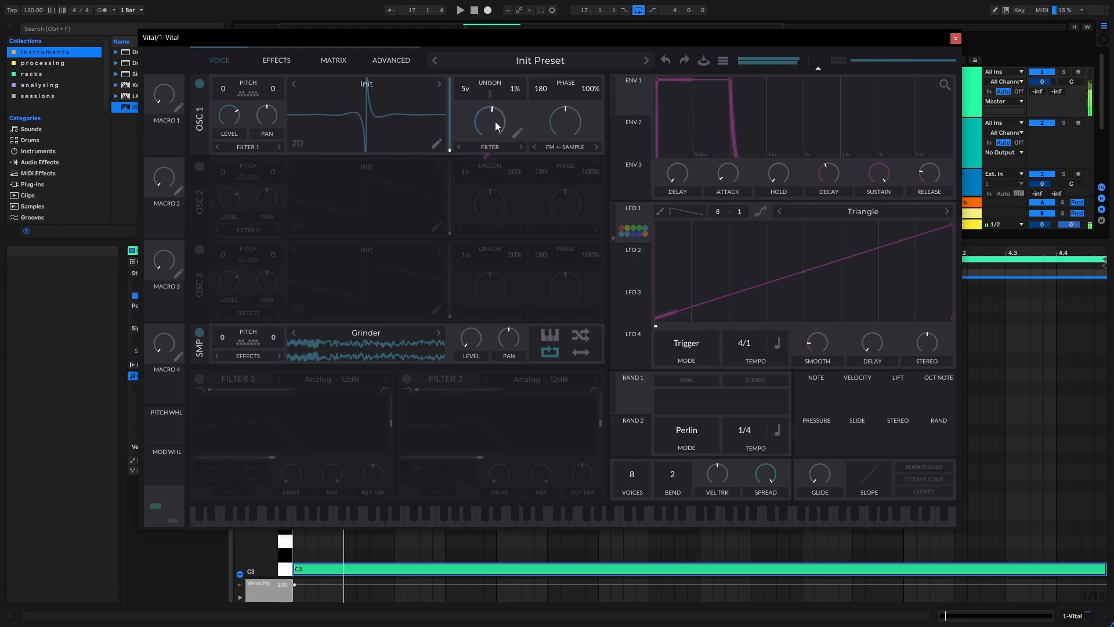
drag(495, 119, 486, 124)
key(space)
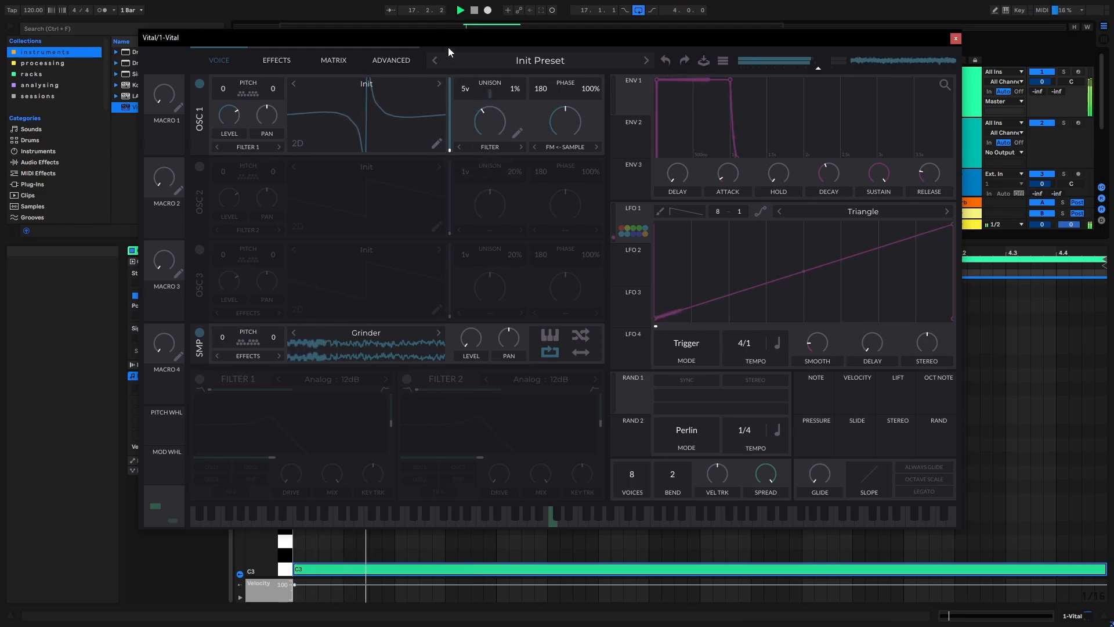
drag(448, 46, 449, 34)
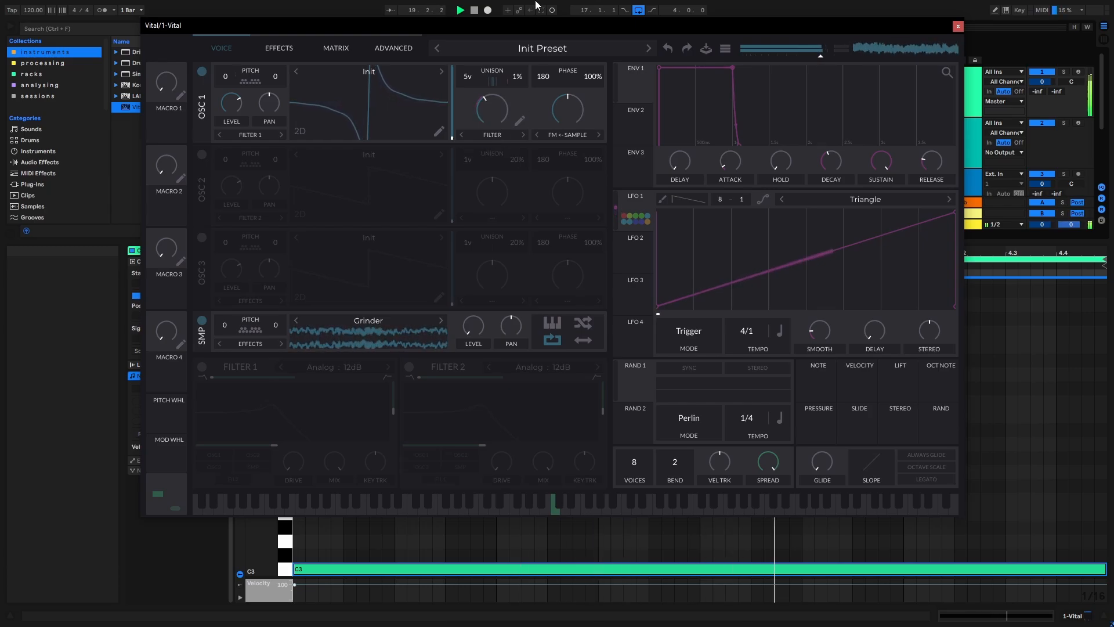
mouse_move(534, 26)
mouse_down()
mouse_move(506, 107)
mouse_move(520, 84)
mouse_move(514, 27)
mouse_move(543, 26)
mouse_up()
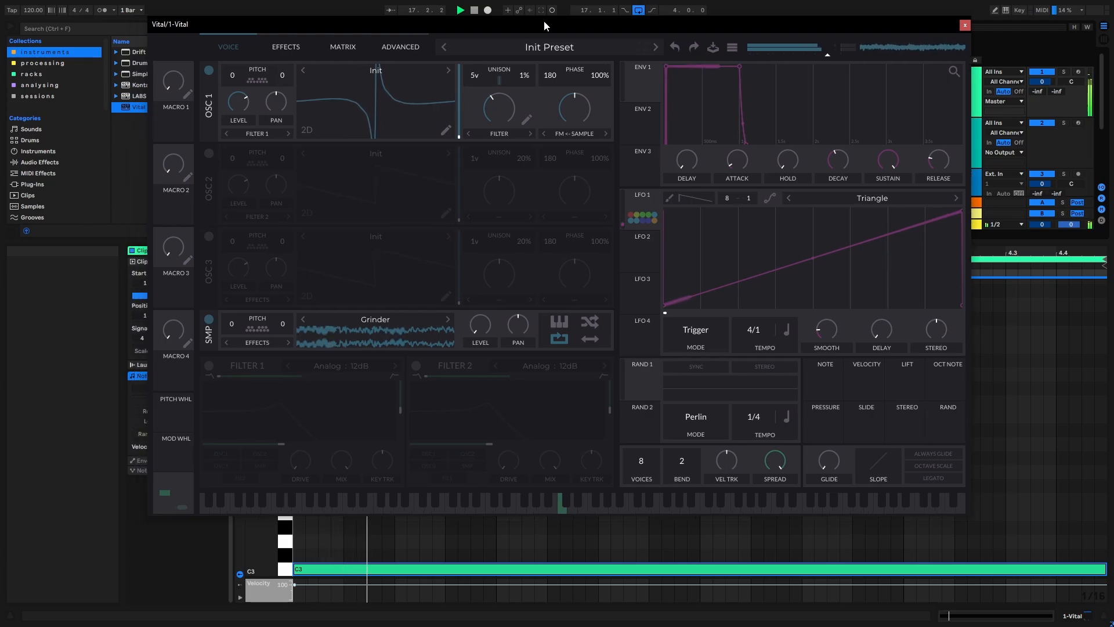
key(space)
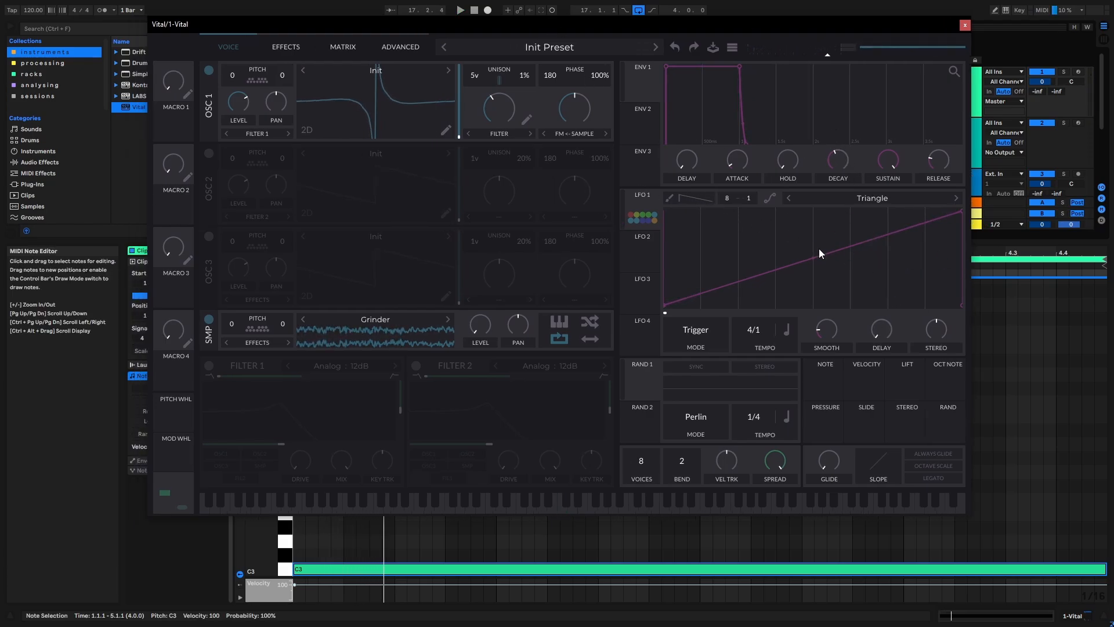
- Bend LFO 1's rising ramp upward into a gentle convex curve, audition the loop and close the Vital window
mouse_move(813, 259)
mouse_down()
mouse_move(816, 290)
mouse_move(927, 281)
mouse_move(818, 290)
mouse_move(795, 221)
mouse_move(813, 253)
mouse_up()
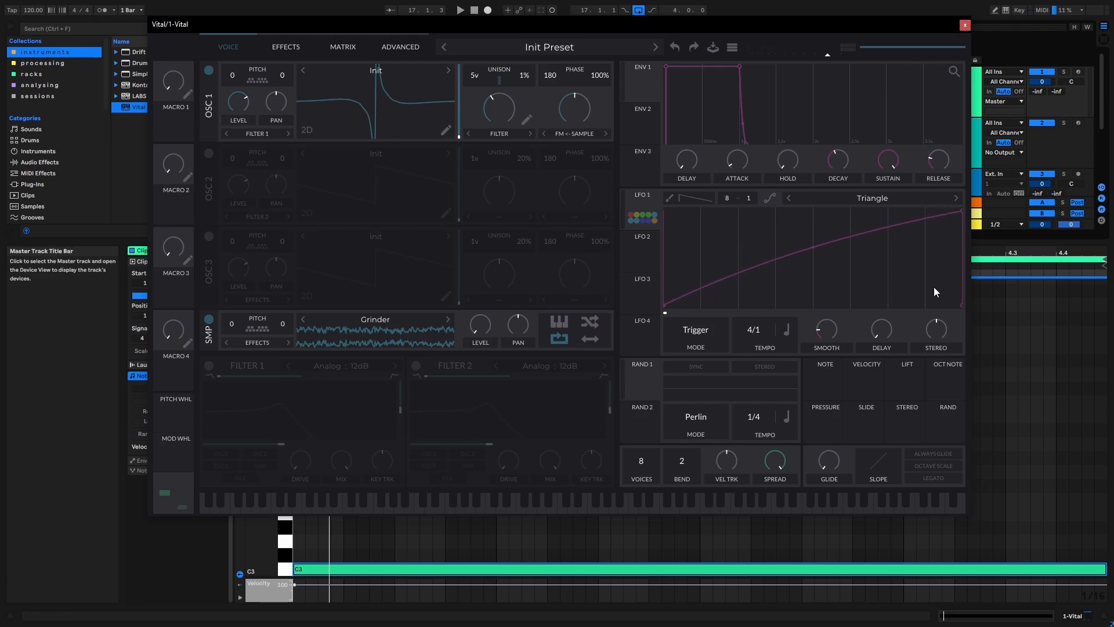
key(space)
drag(621, 27, 577, 28)
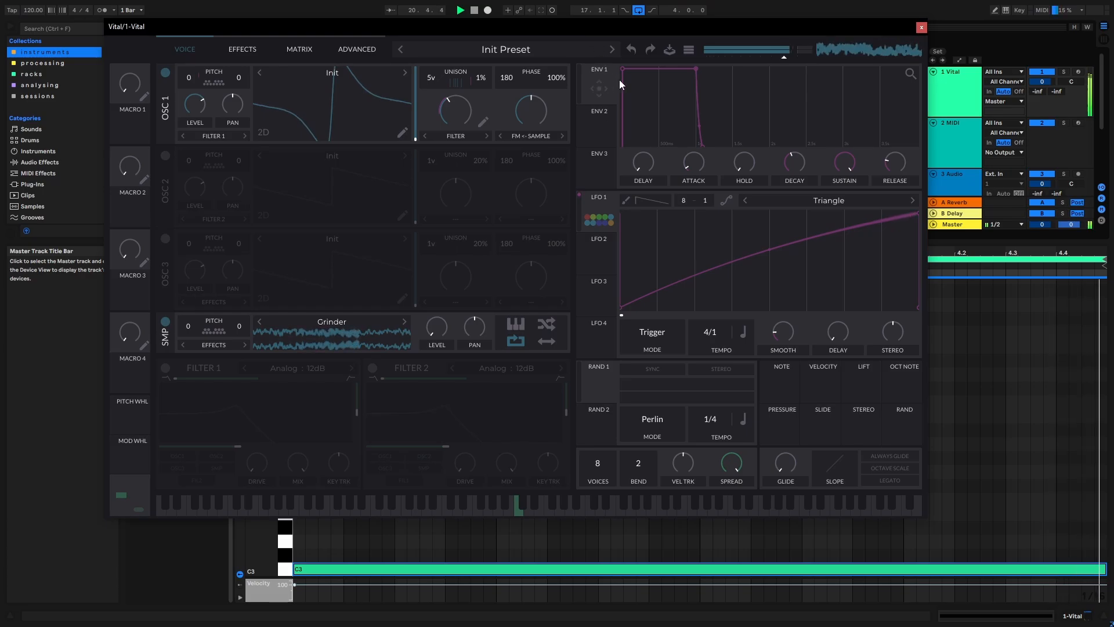
drag(514, 23, 528, 33)
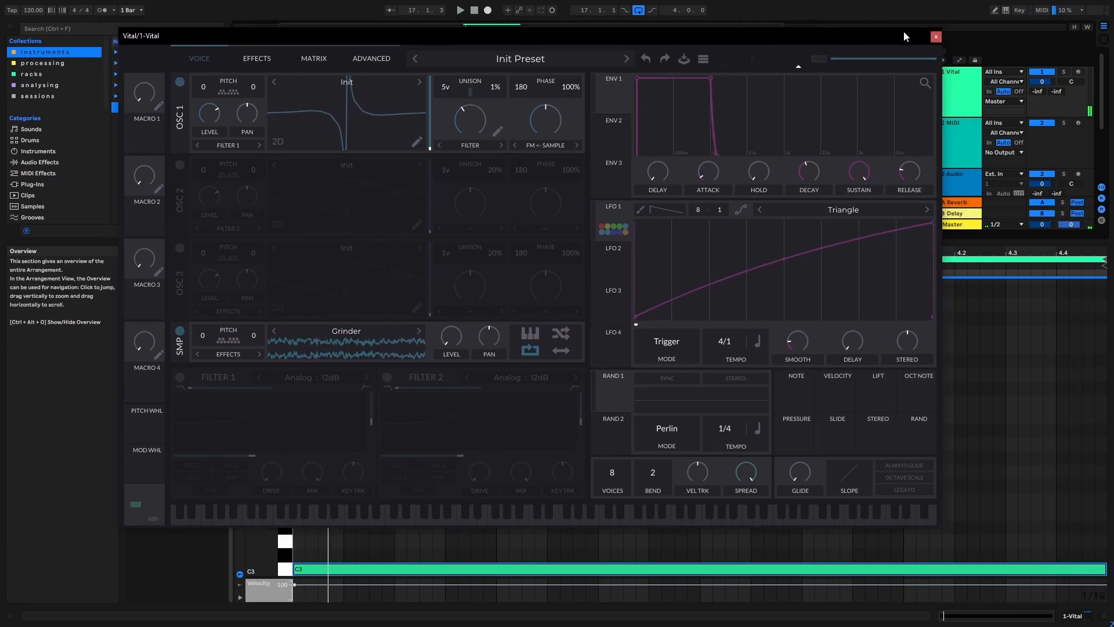
click(936, 37)
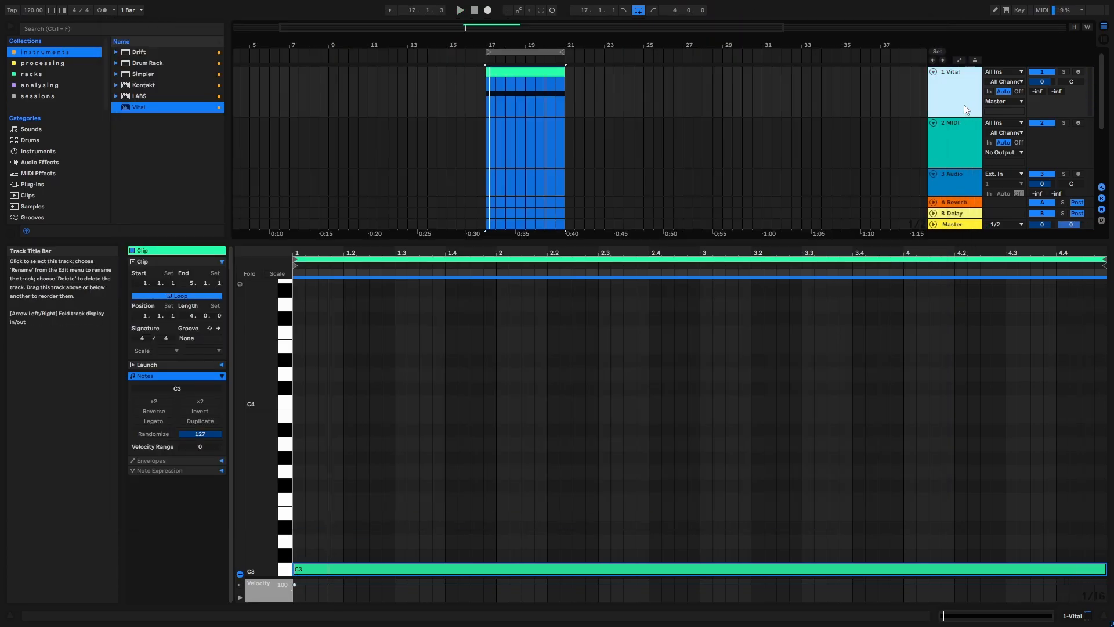
- Add an audio track below the Vital track, set its input to Resampling and arm it for recording
key(ctrl+t)
click(997, 122)
click(1002, 152)
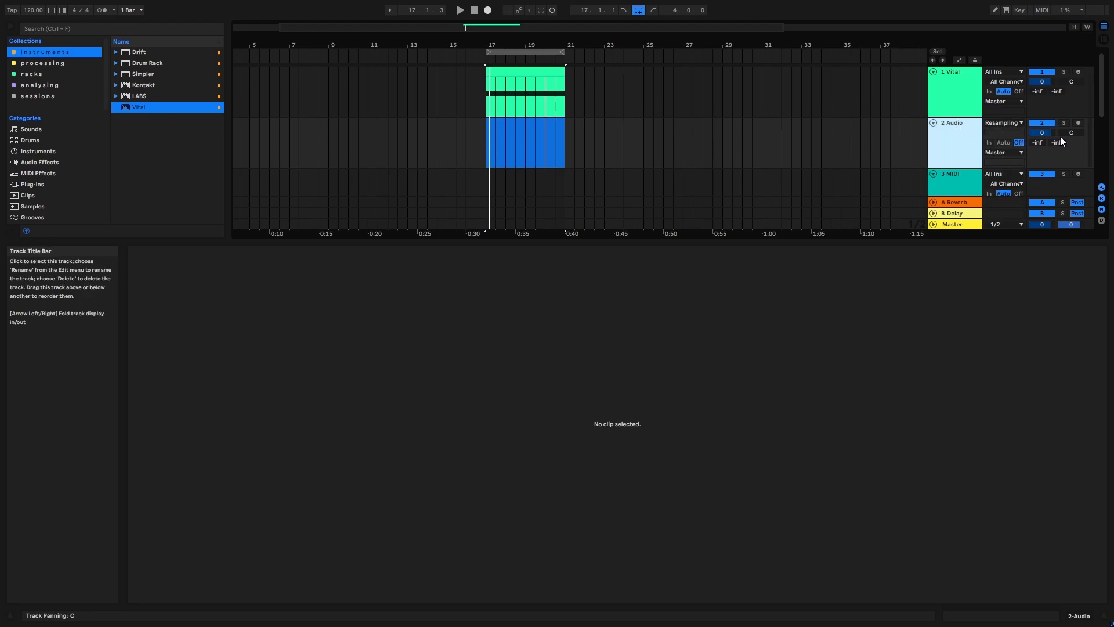
click(1078, 123)
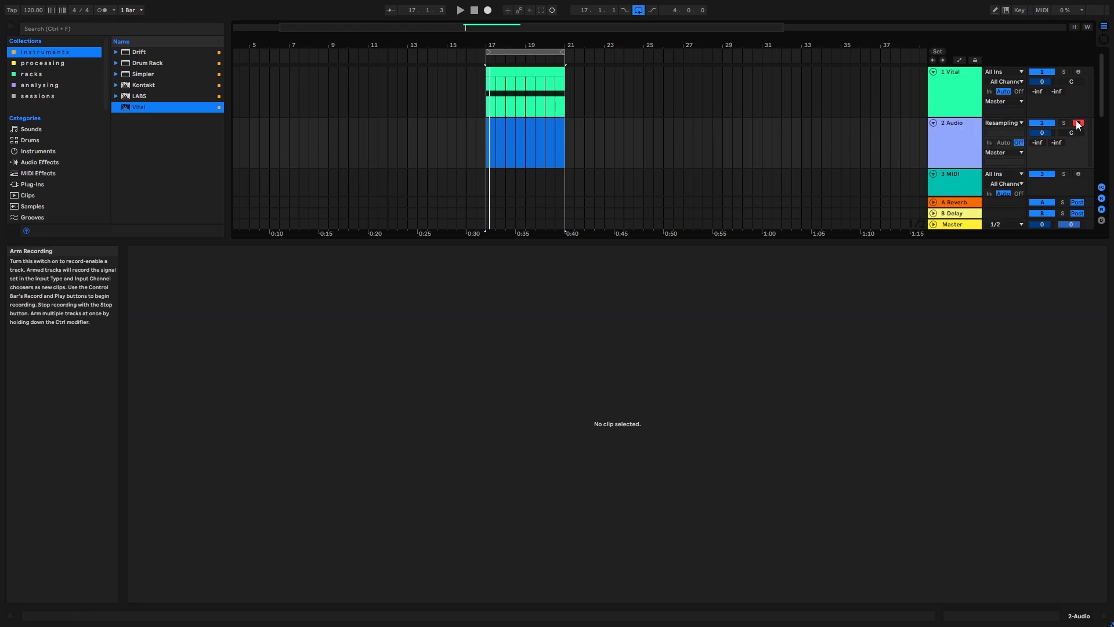
- Record the four-bar loop from bar 17 onto the resampling track and deactivate the Vital track
click(525, 52)
click(487, 10)
drag(514, 45, 507, 80)
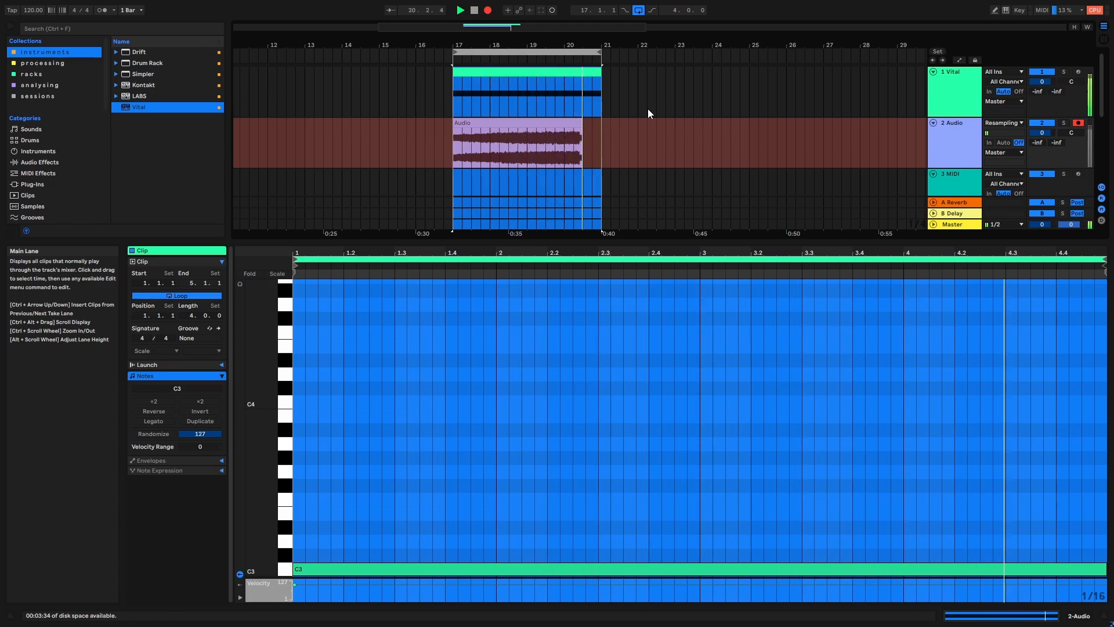
key(space)
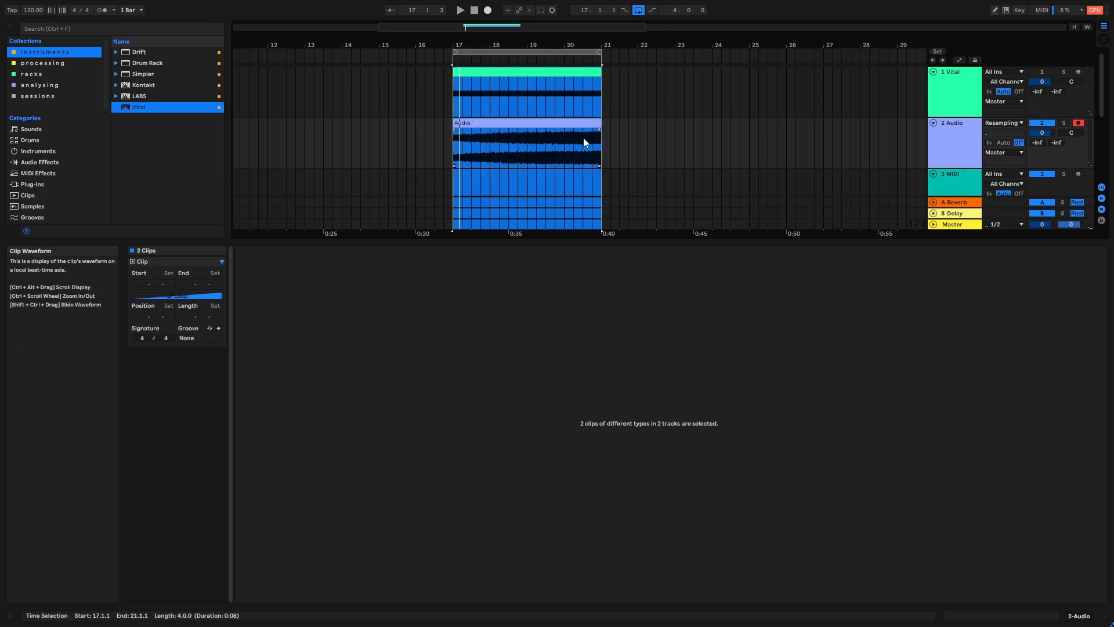
- Select the recorded audio clip to inspect its waveform and play it back from bar 17
click(619, 142)
click(548, 139)
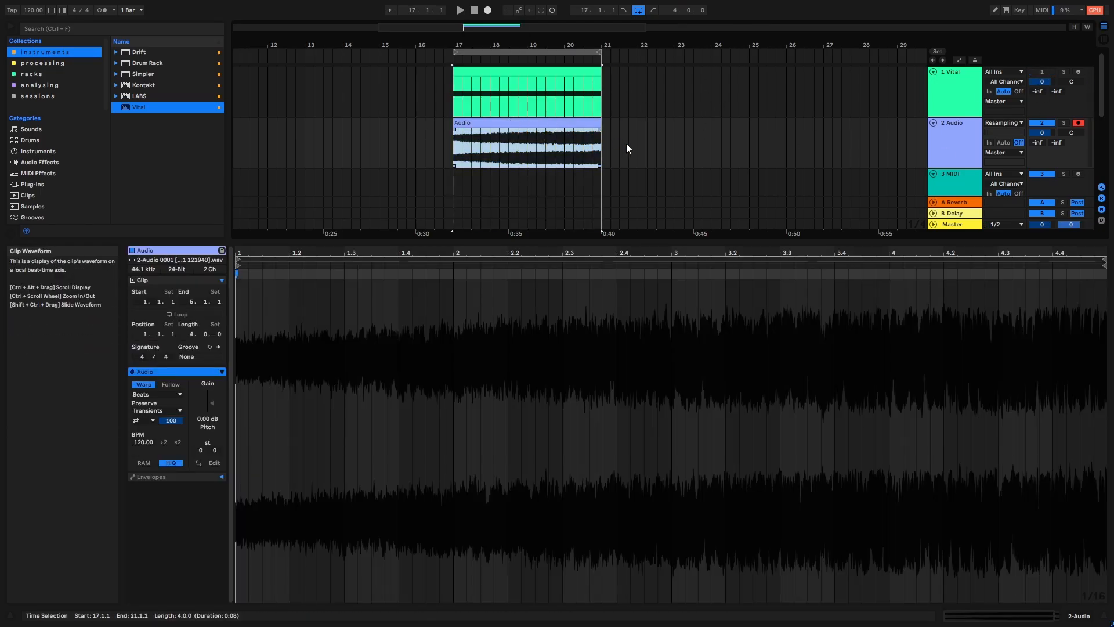
click(940, 153)
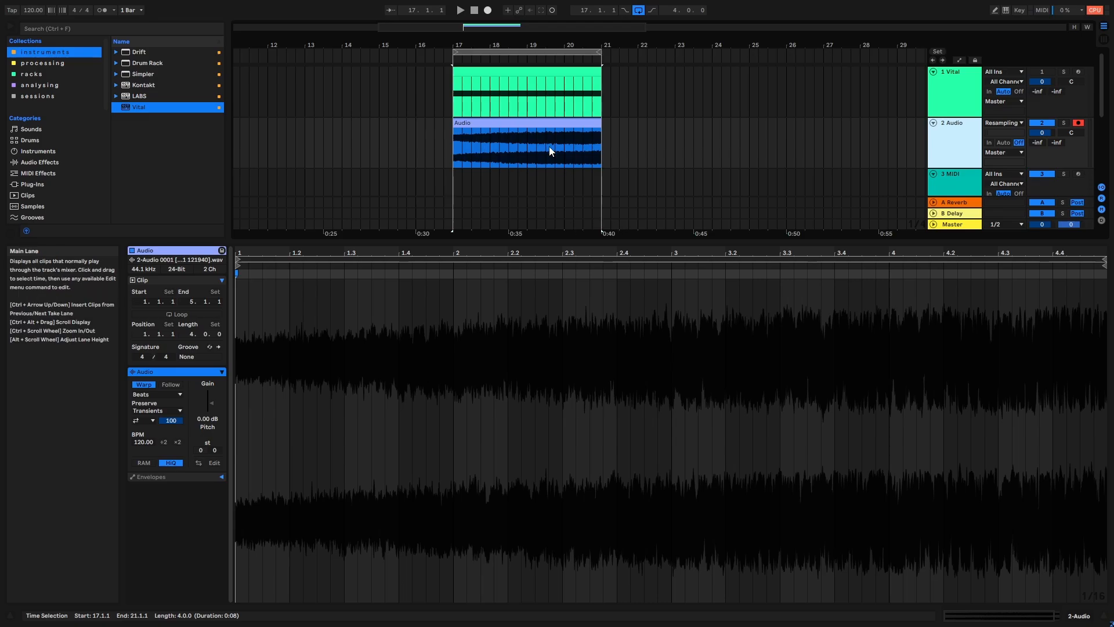
click(533, 132)
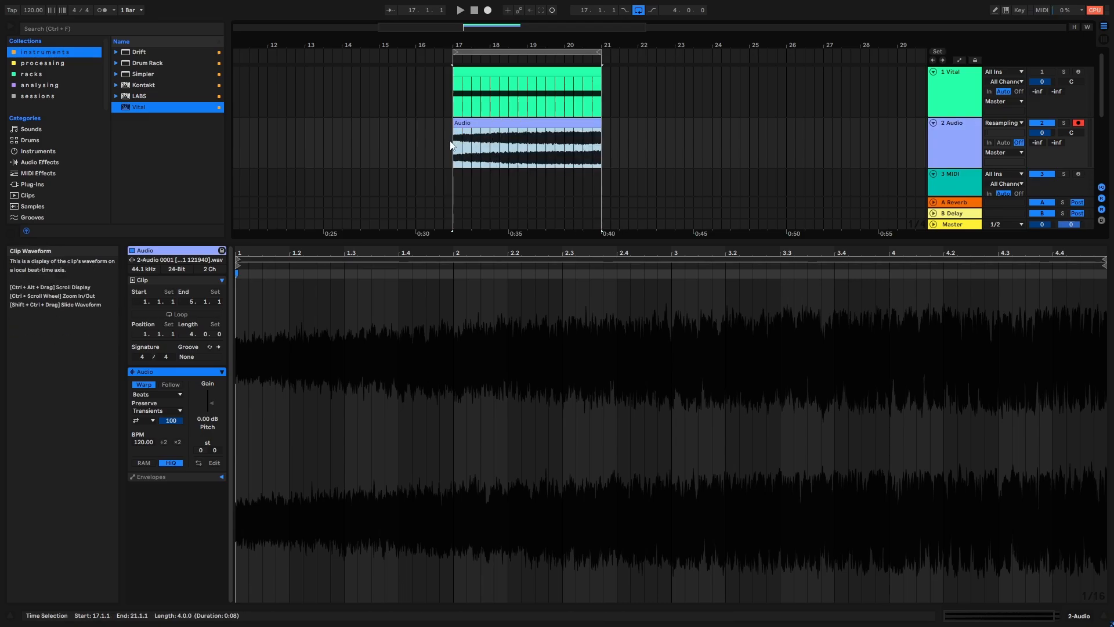
click(453, 139)
key(space)
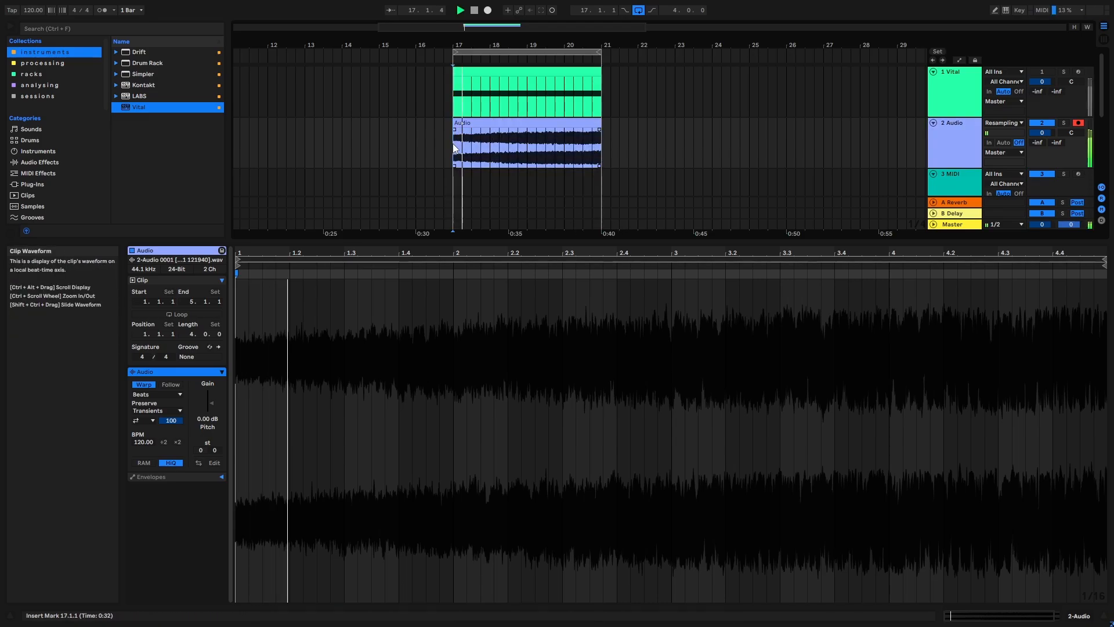
- Extend the recorded clip's fade-in across its full four-bar length
click(955, 137)
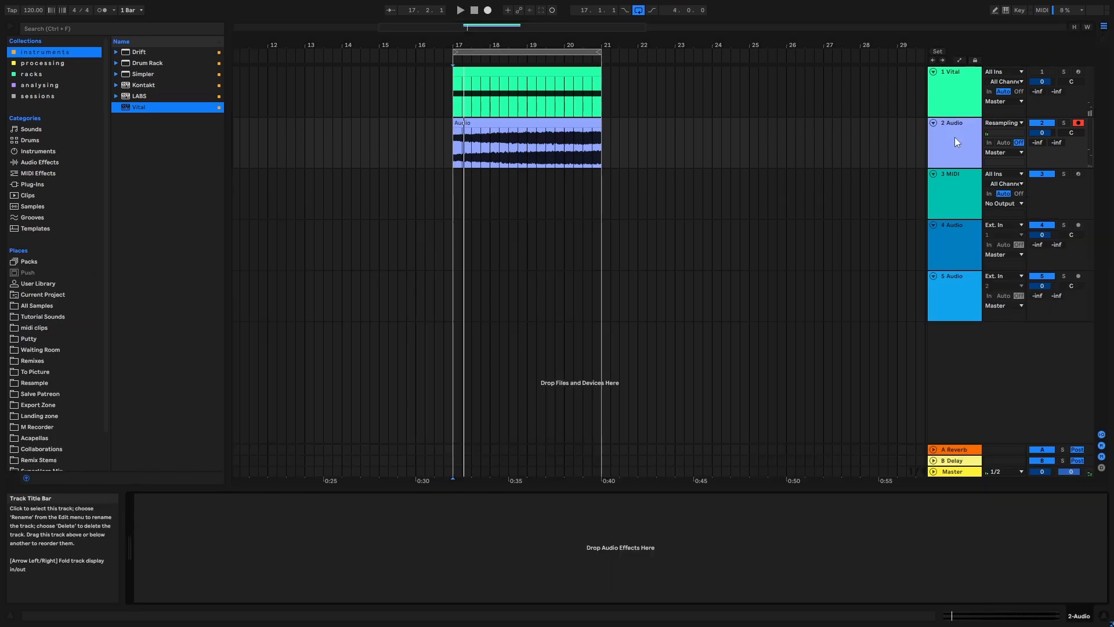
drag(515, 35, 516, 58)
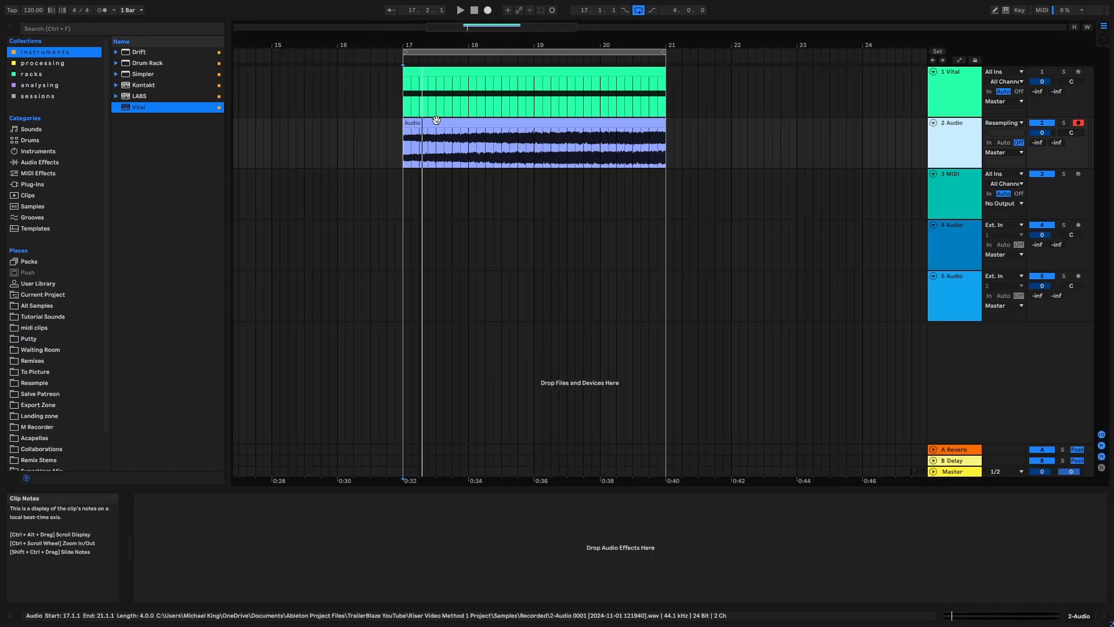
drag(404, 134, 906, 140)
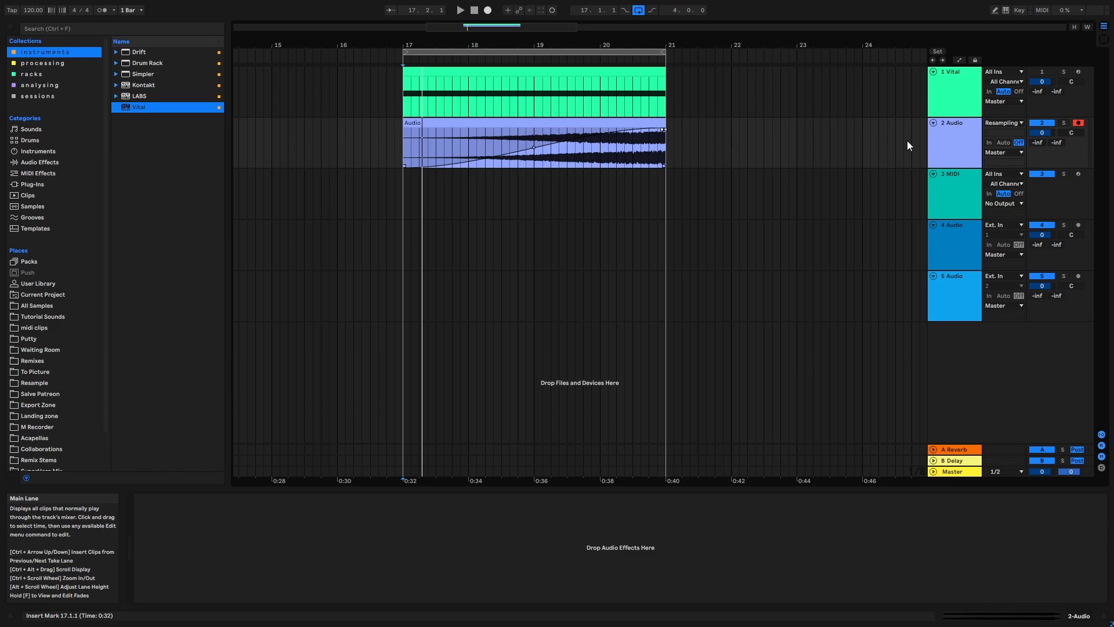
- Search the audio effects for "over" and add Overdrive to the resampled audio track
click(939, 132)
click(72, 26)
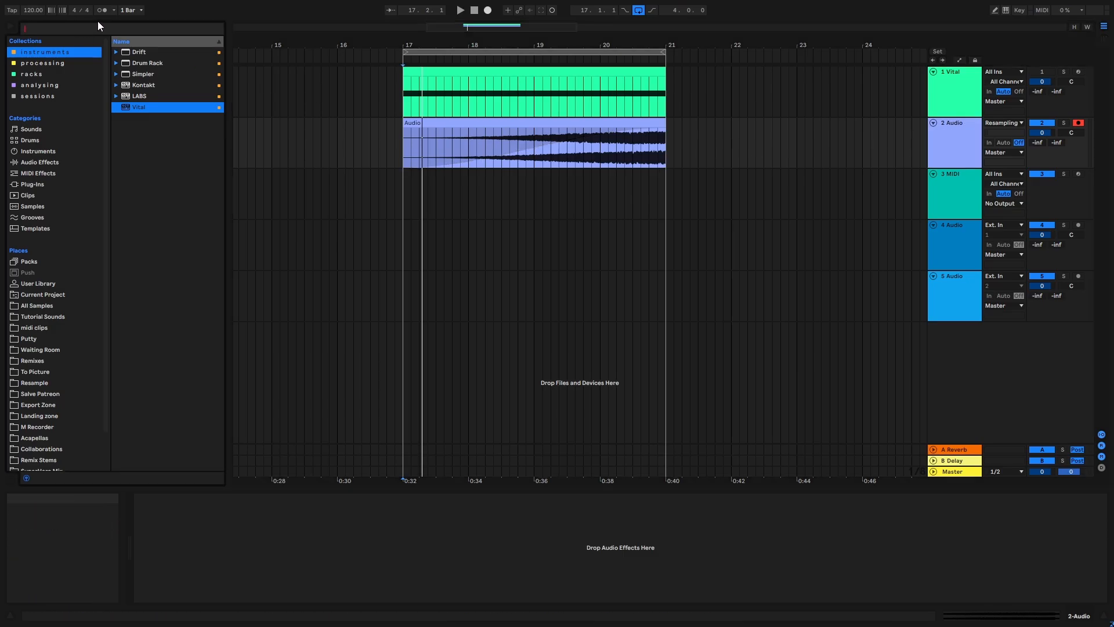
text(over)
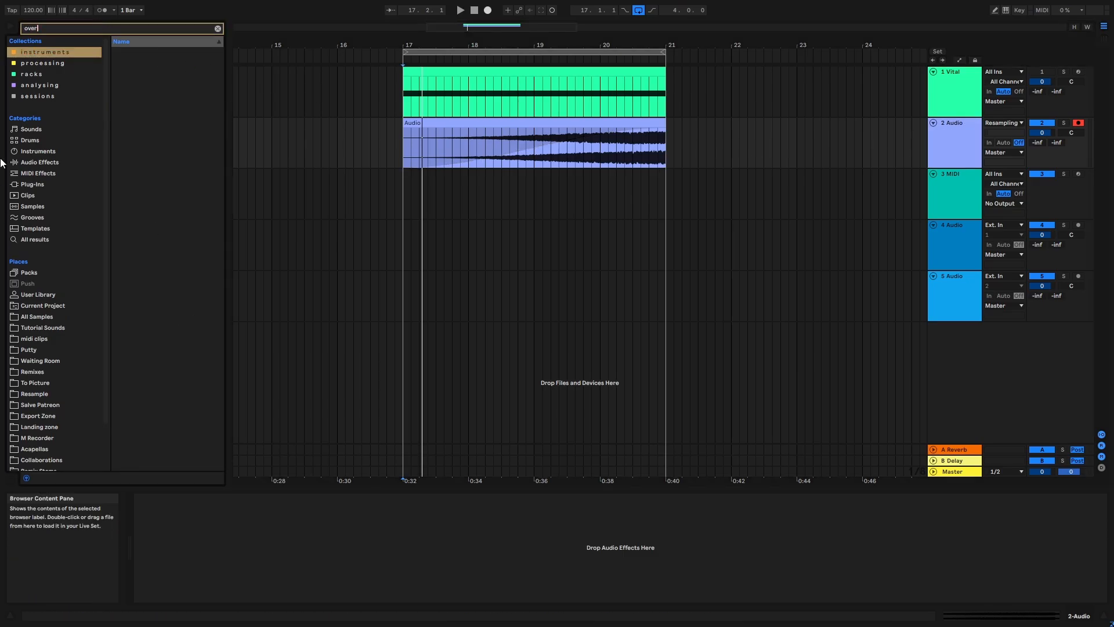
click(39, 161)
click(147, 63)
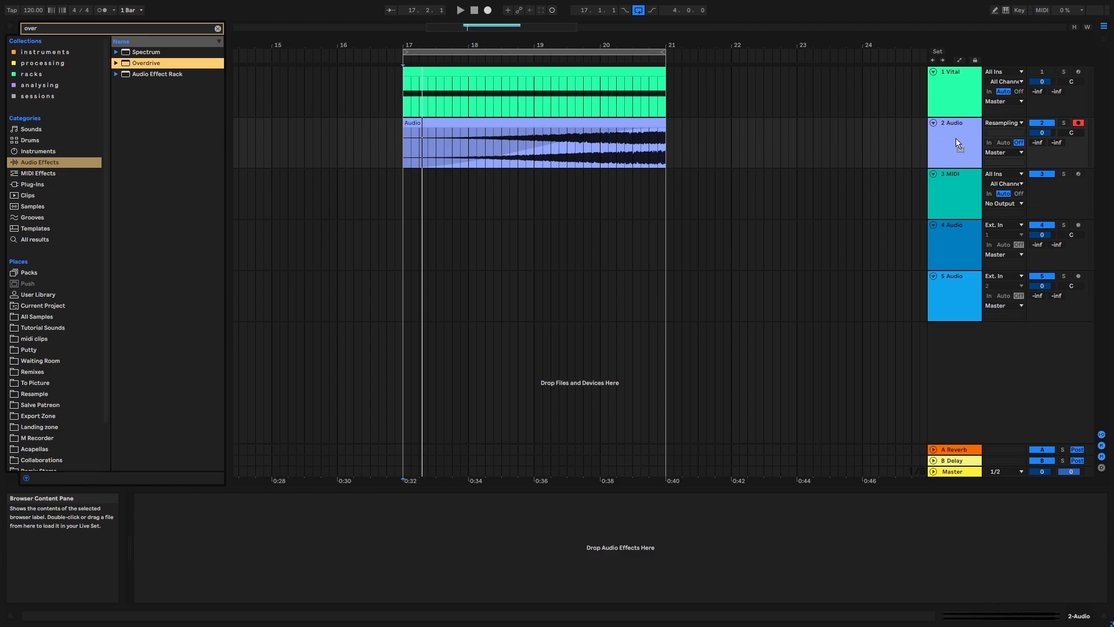
drag(957, 142, 959, 144)
- Set the Overdrive filter's bandwidth to 0.50 and its frequency to 325 Hz, and show the track's filter frequency automation
drag(168, 517, 159, 517)
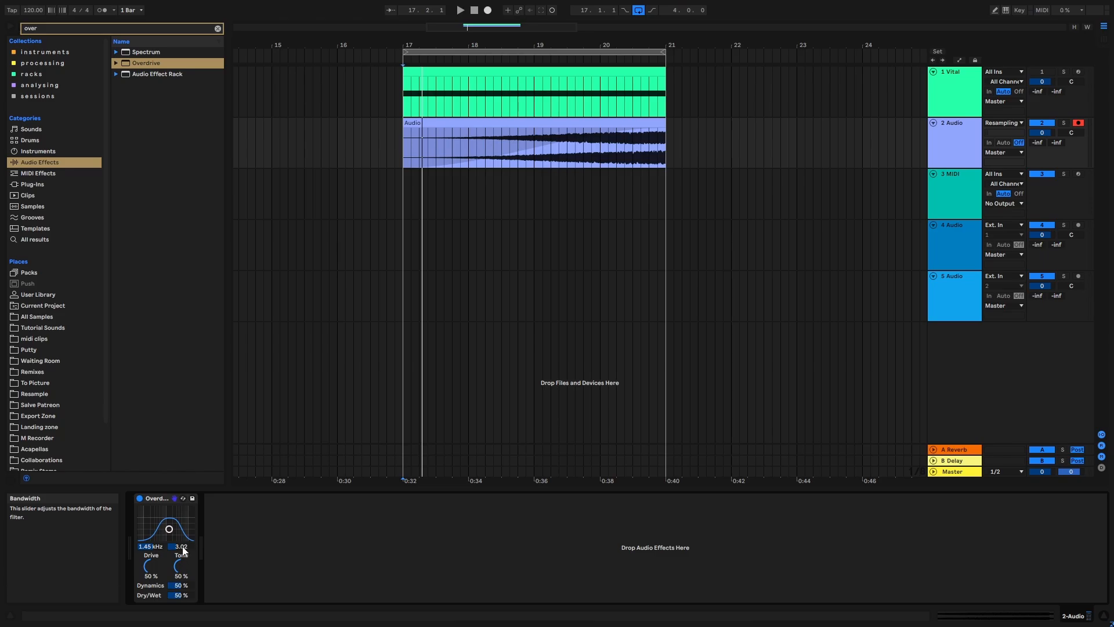
drag(183, 550, 183, 575)
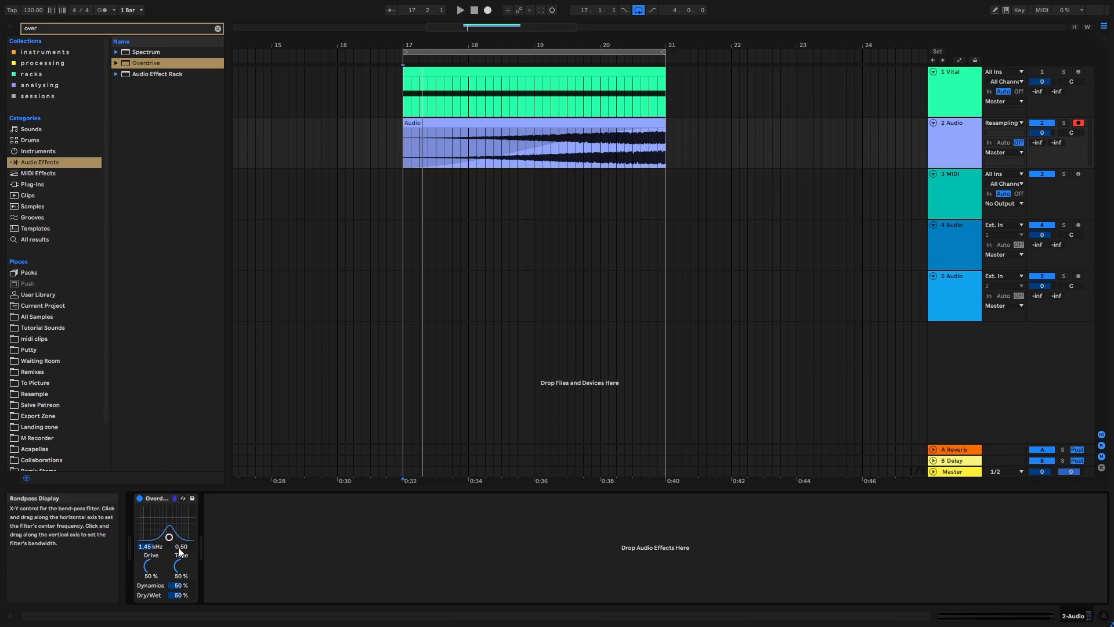
key(space)
drag(152, 546, 152, 574)
key(space)
key(a)
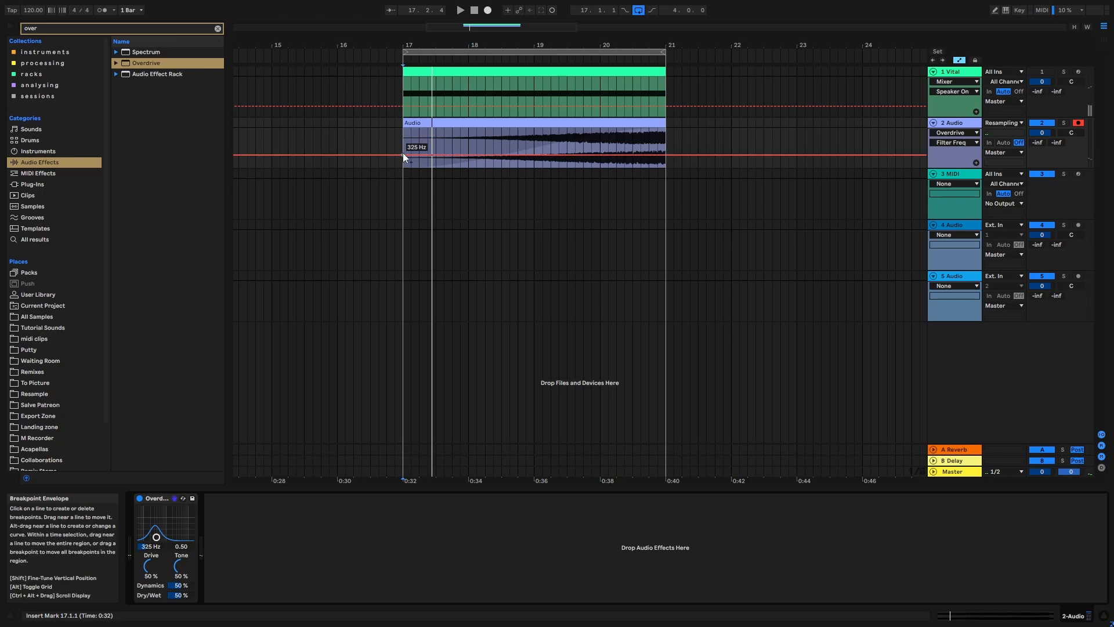
- Ramp the Overdrive filter frequency automation upward from bar 17 to bar 21 and play it back
drag(665, 157, 665, 128)
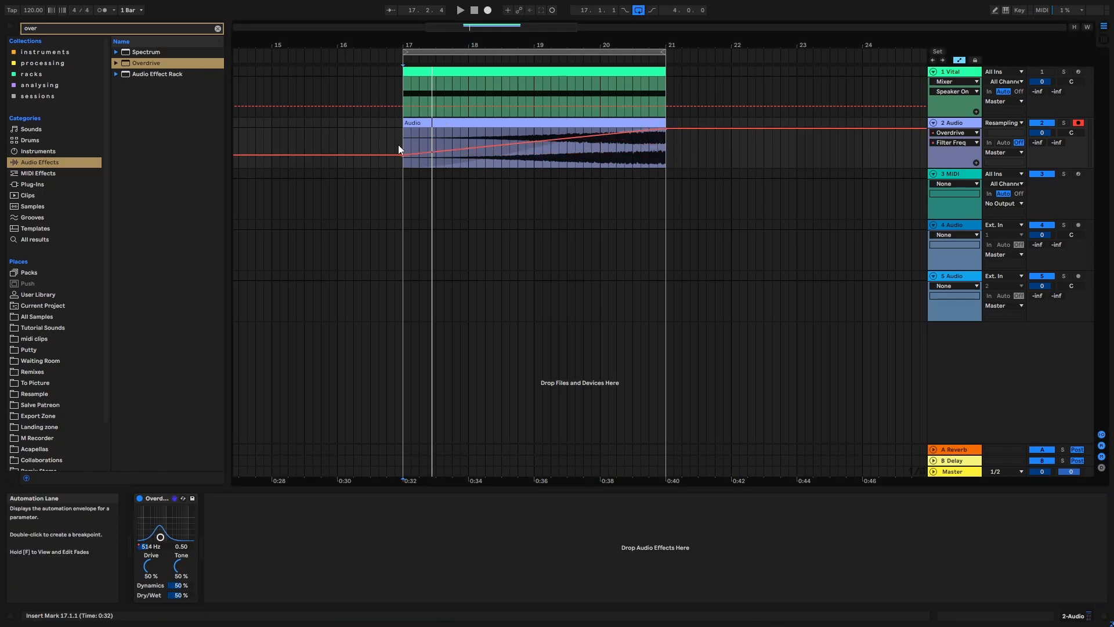
key(space)
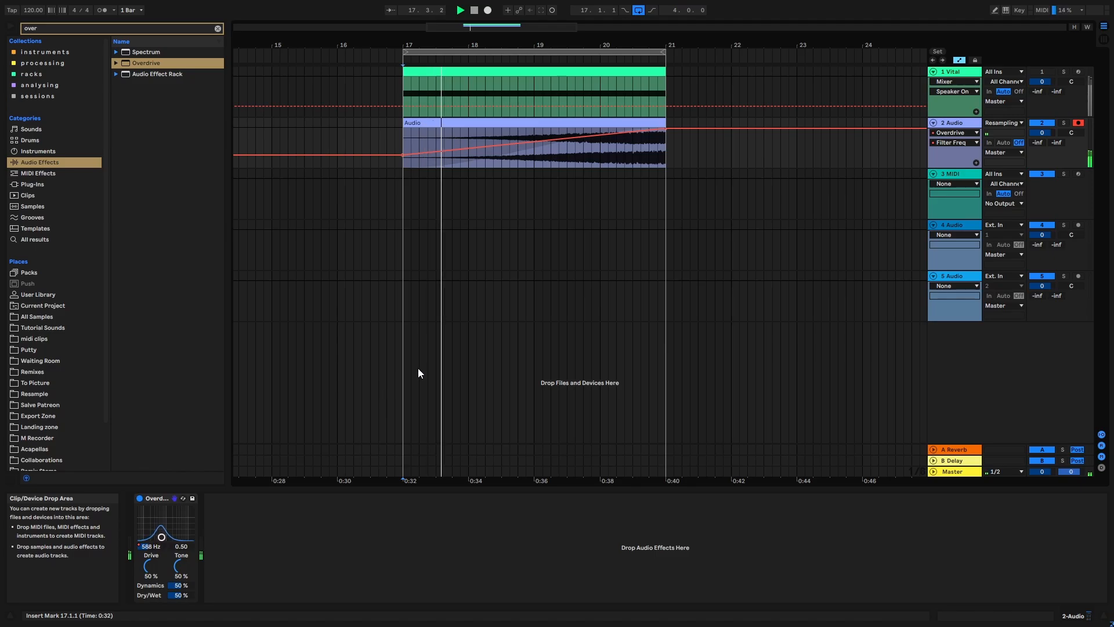
key(Right)
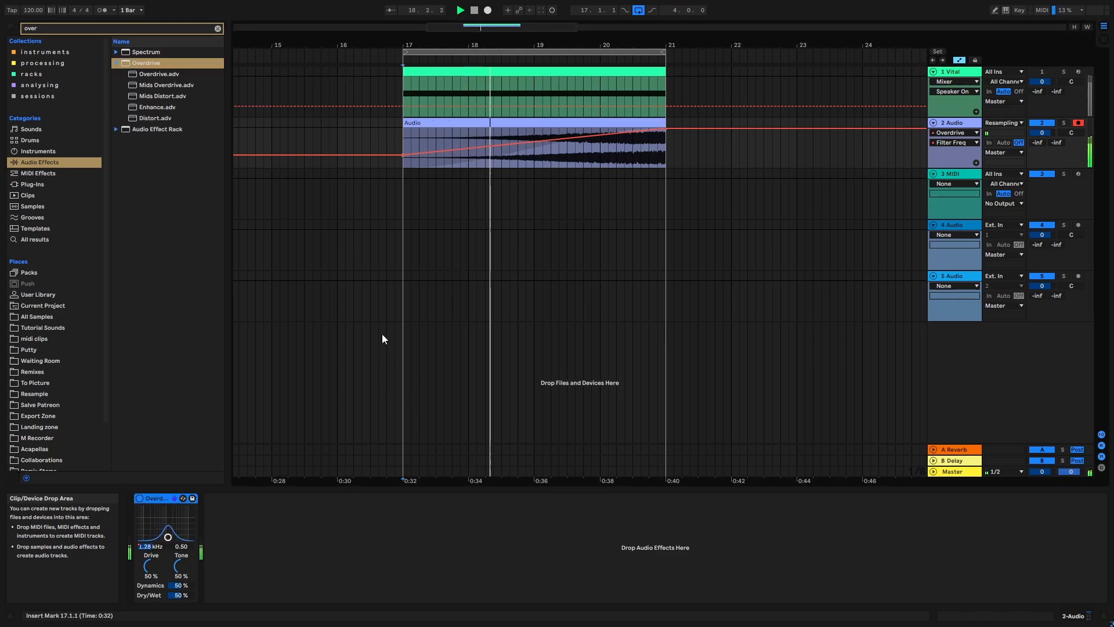
click(217, 28)
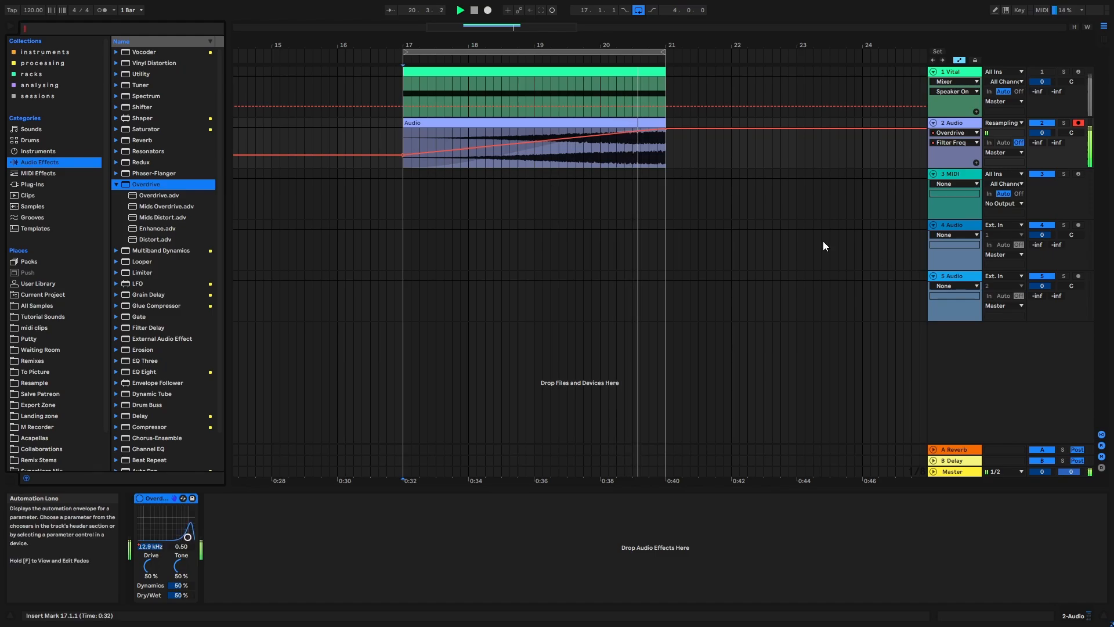
click(743, 155)
key(space)
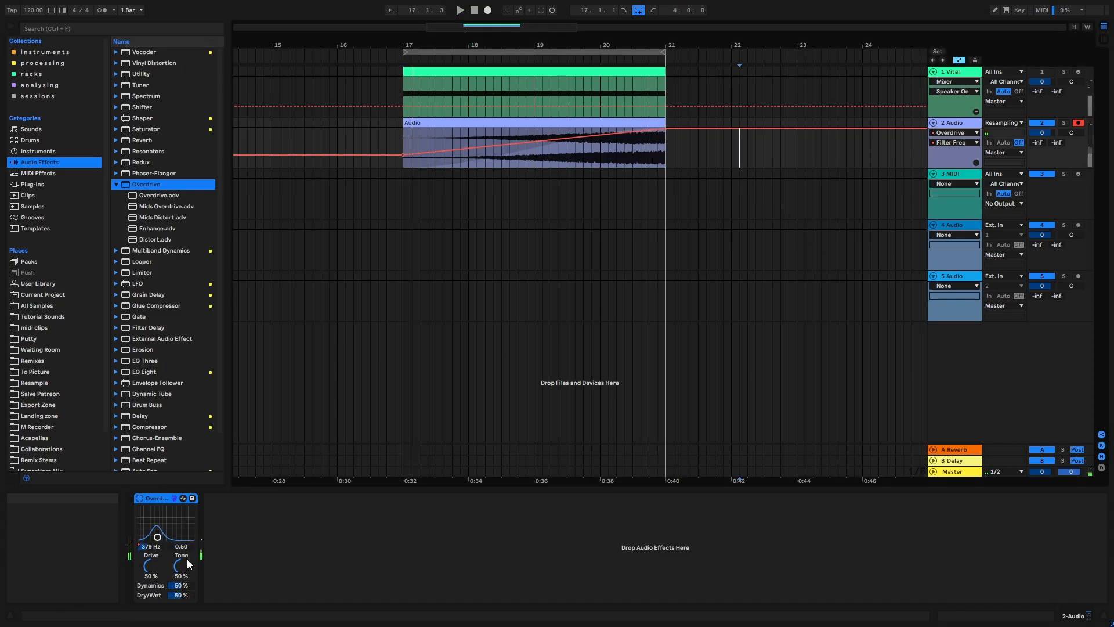
- Lower the Overdrive's Drive to 30% and its Tone to 42%
drag(158, 568, 157, 577)
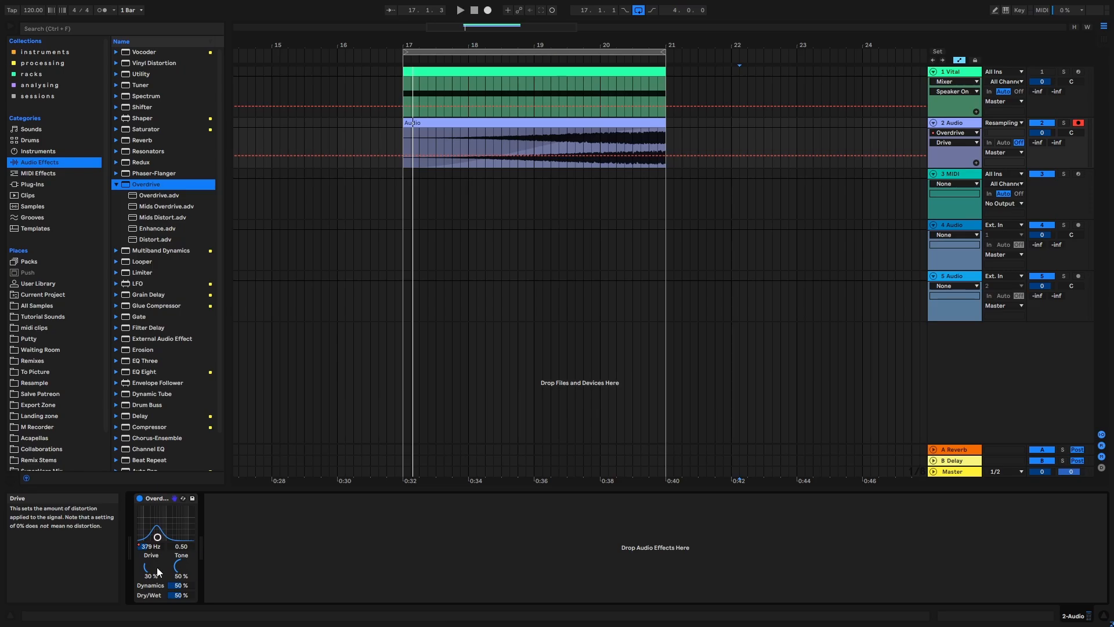
click(183, 566)
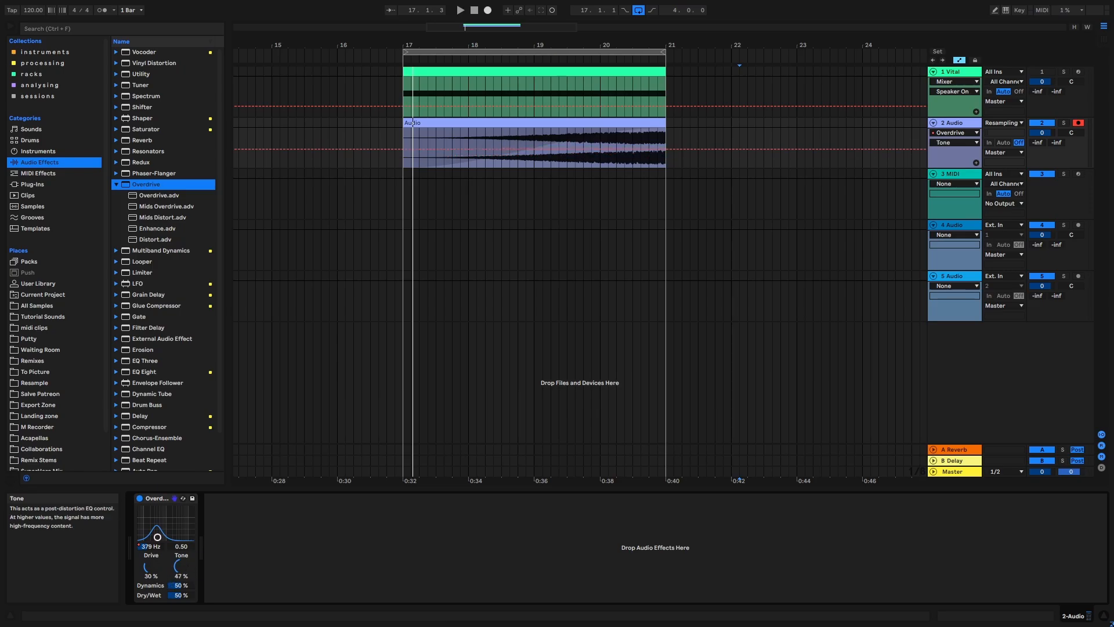
click(544, 254)
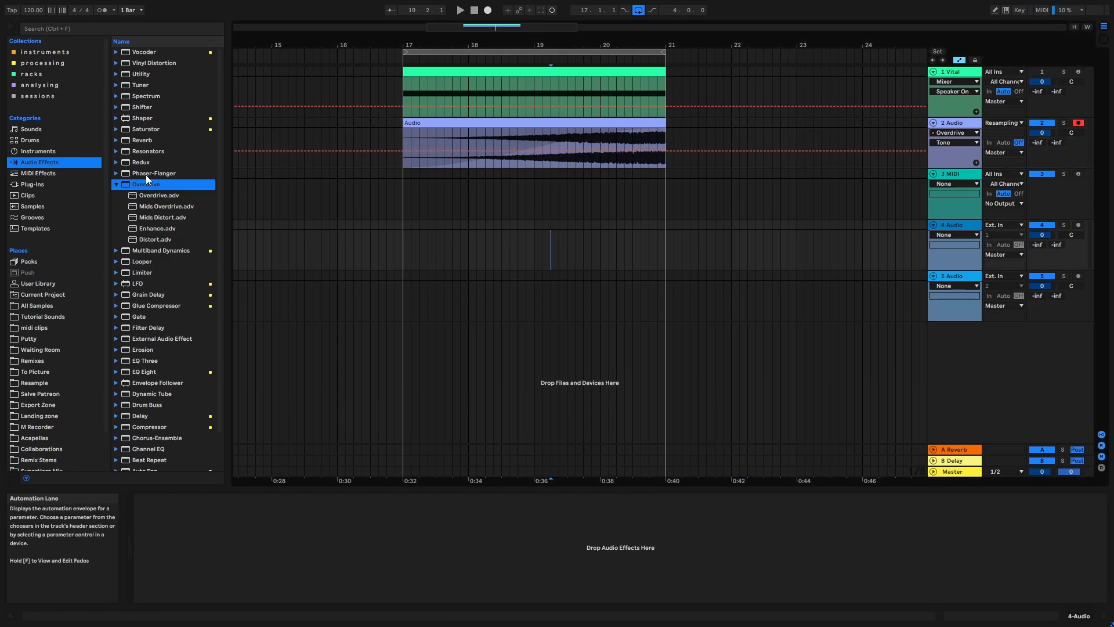
- Search the audio effects for "rev" and add Reverb to the resampled audio track, placing it before Overdrive
click(45, 52)
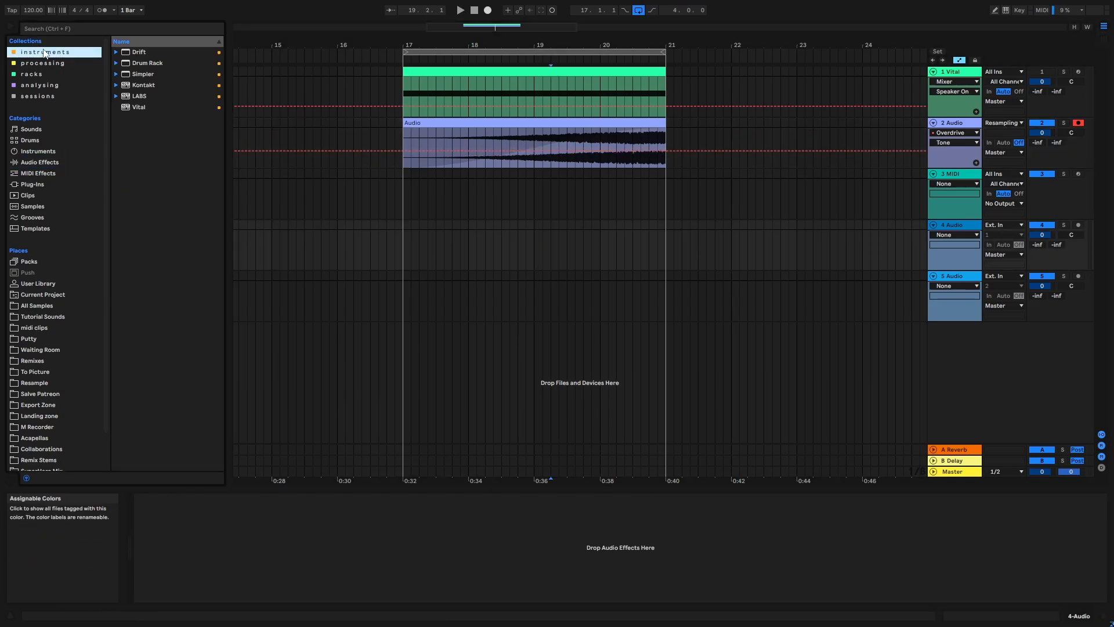
click(959, 60)
click(931, 141)
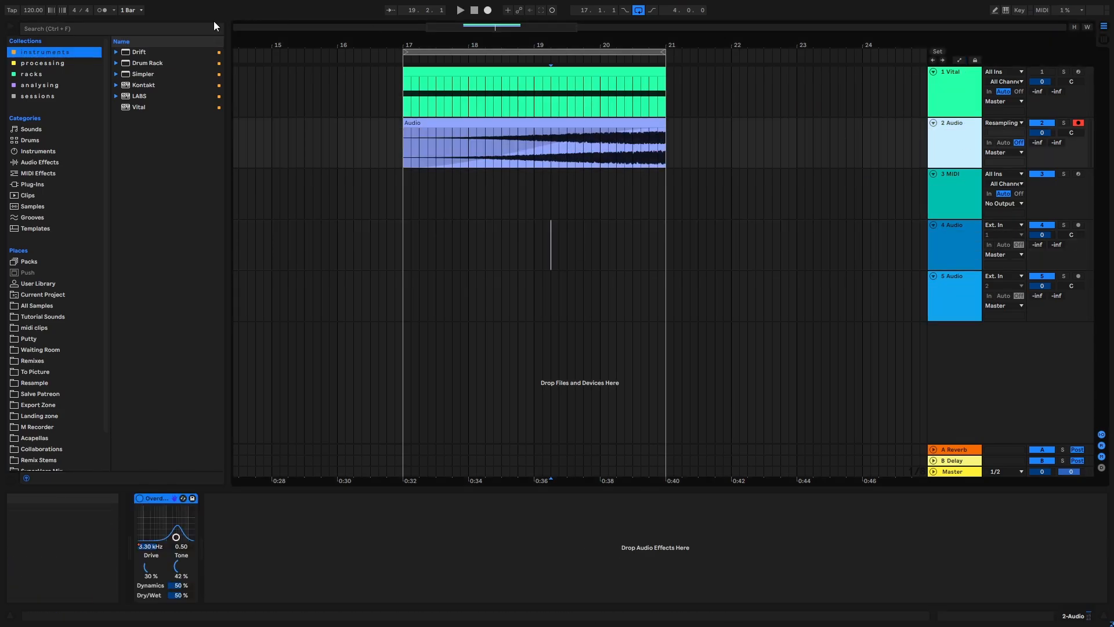
click(127, 29)
text(rev)
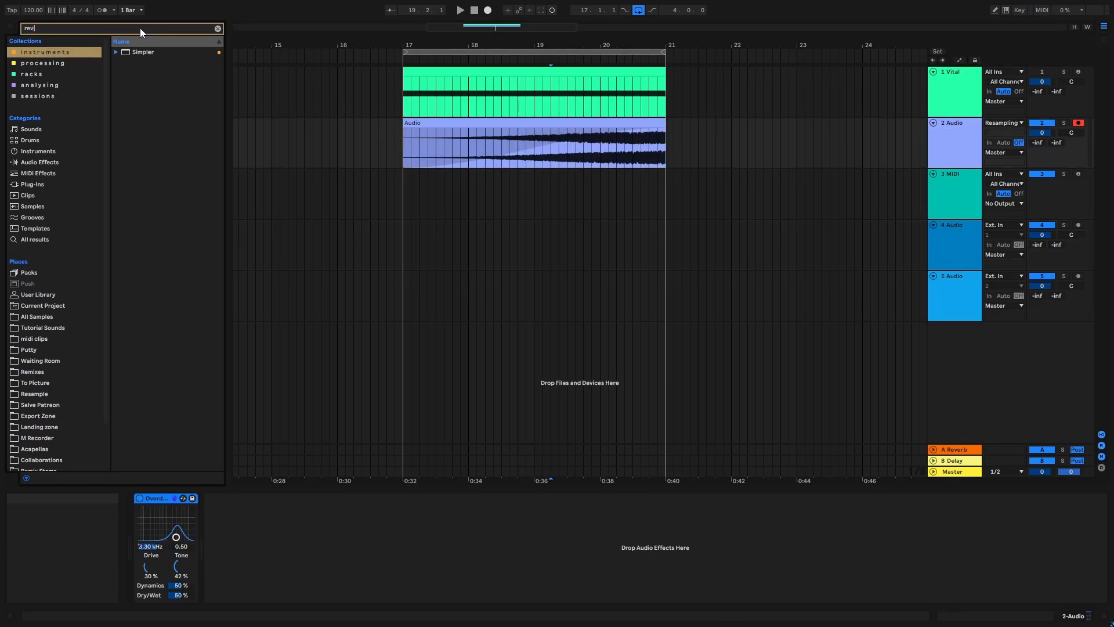
click(39, 162)
drag(143, 52, 252, 523)
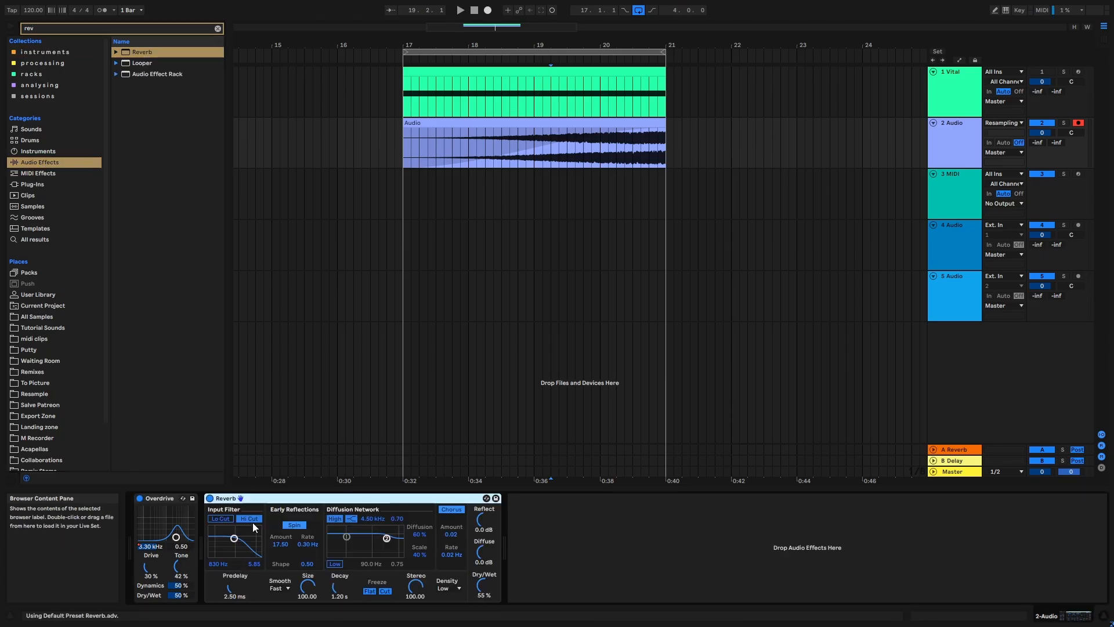
drag(158, 498, 431, 506)
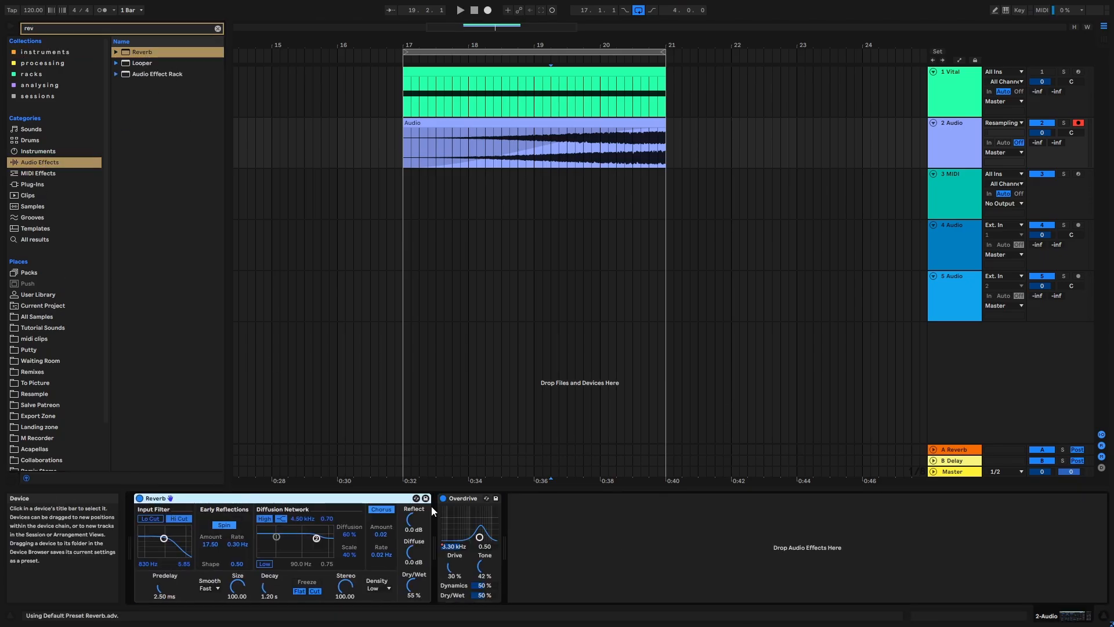
- Set the Reverb input filter's width to 4.55, automate its frequency upward from 101 Hz at bar 17 until bar 21, and audition it
drag(164, 538, 148, 541)
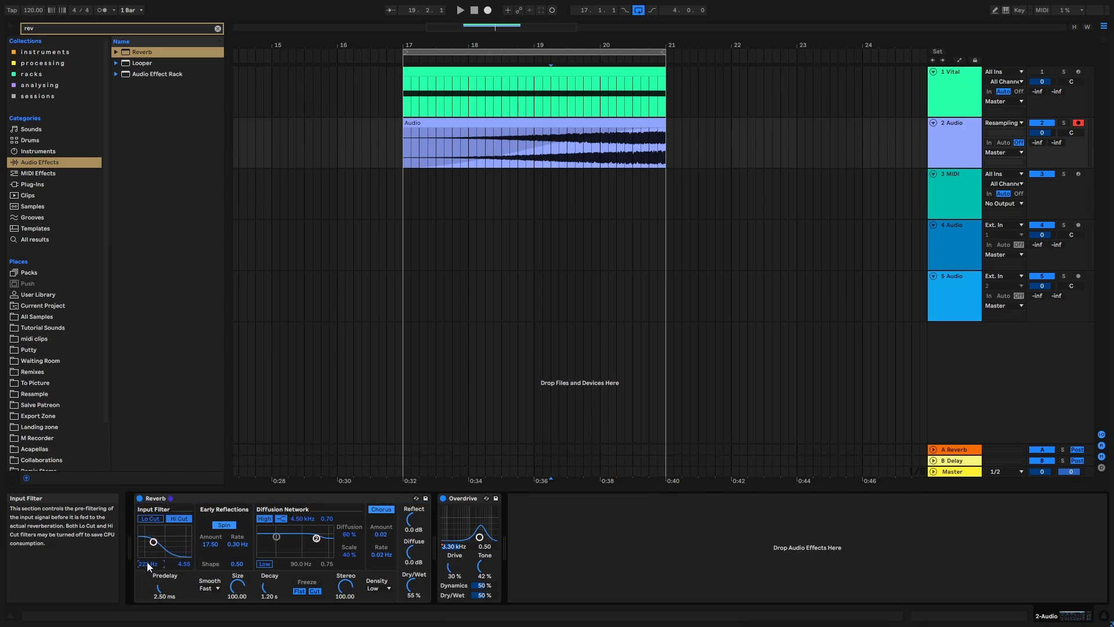
key(a)
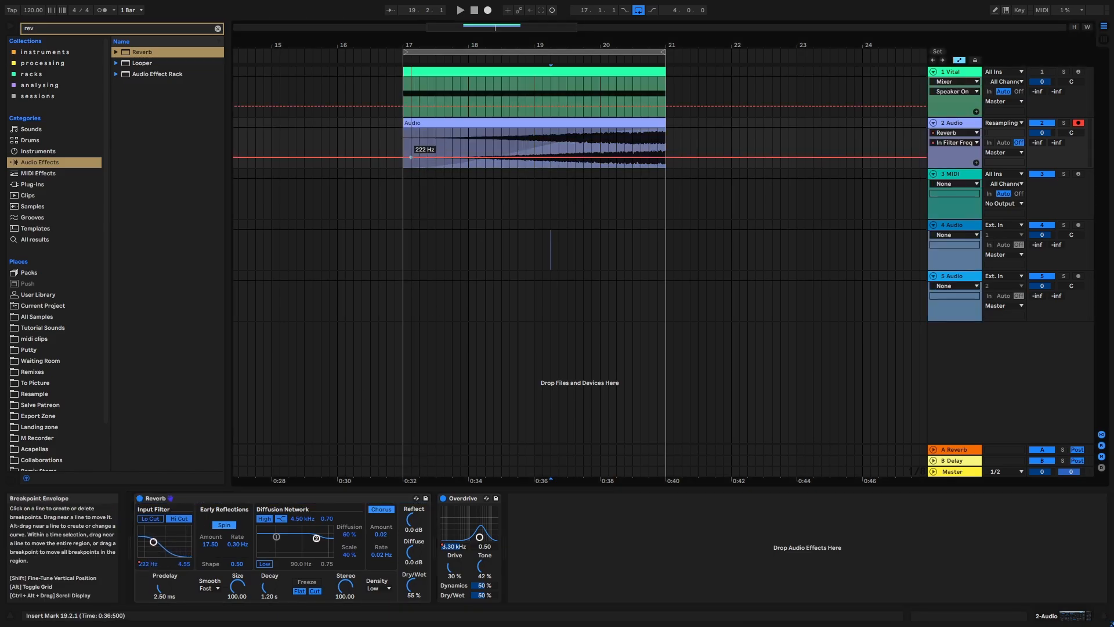
drag(402, 157, 403, 162)
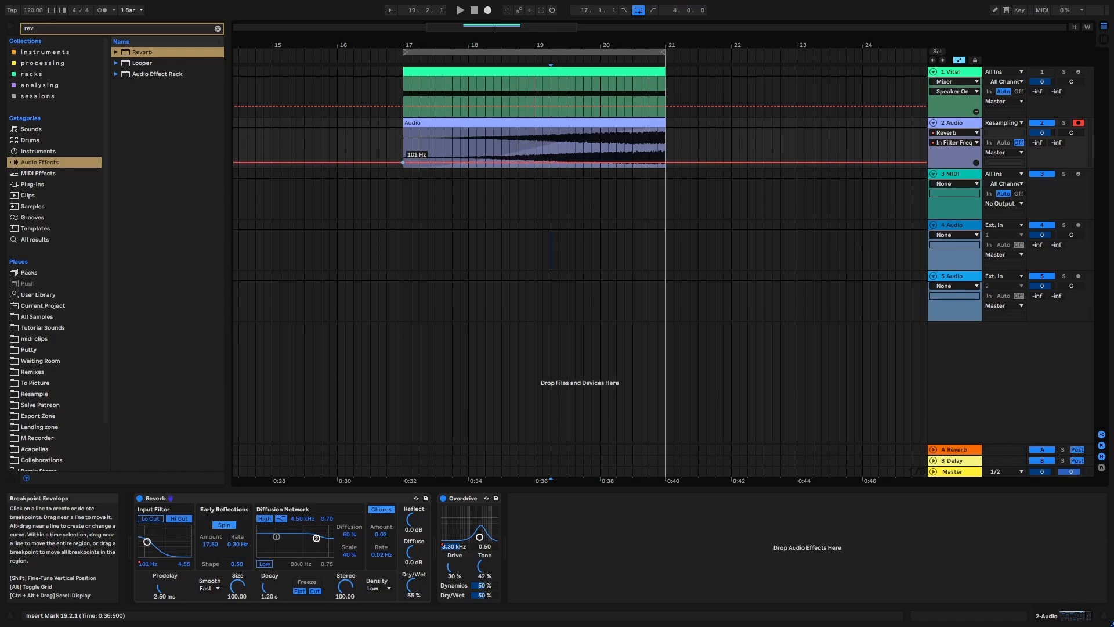
drag(667, 162, 634, 138)
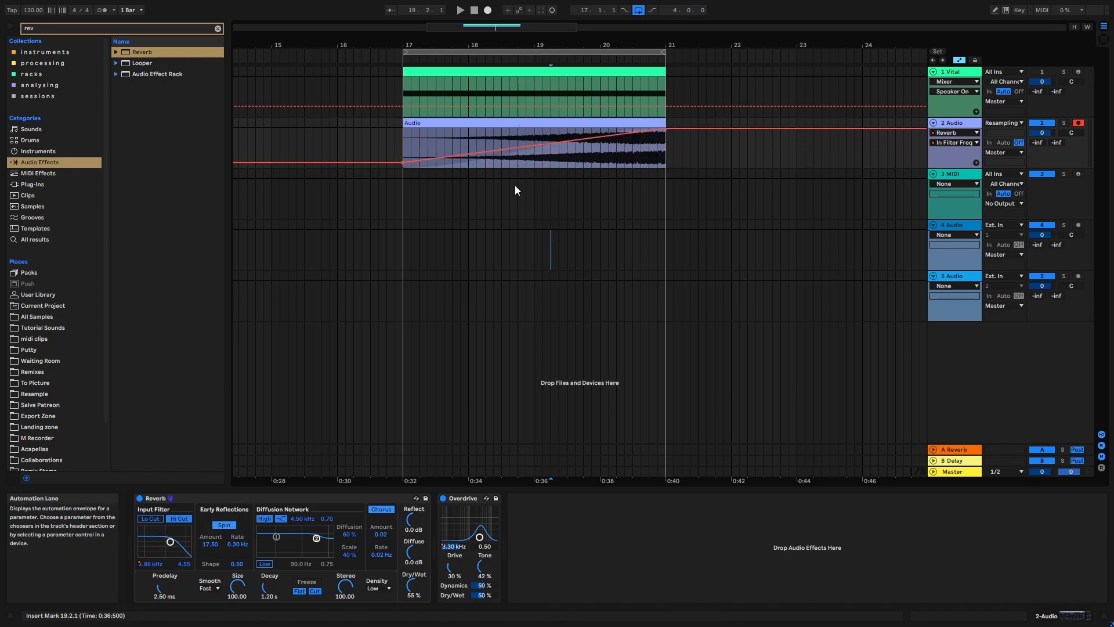
key(space)
click(402, 147)
key(space)
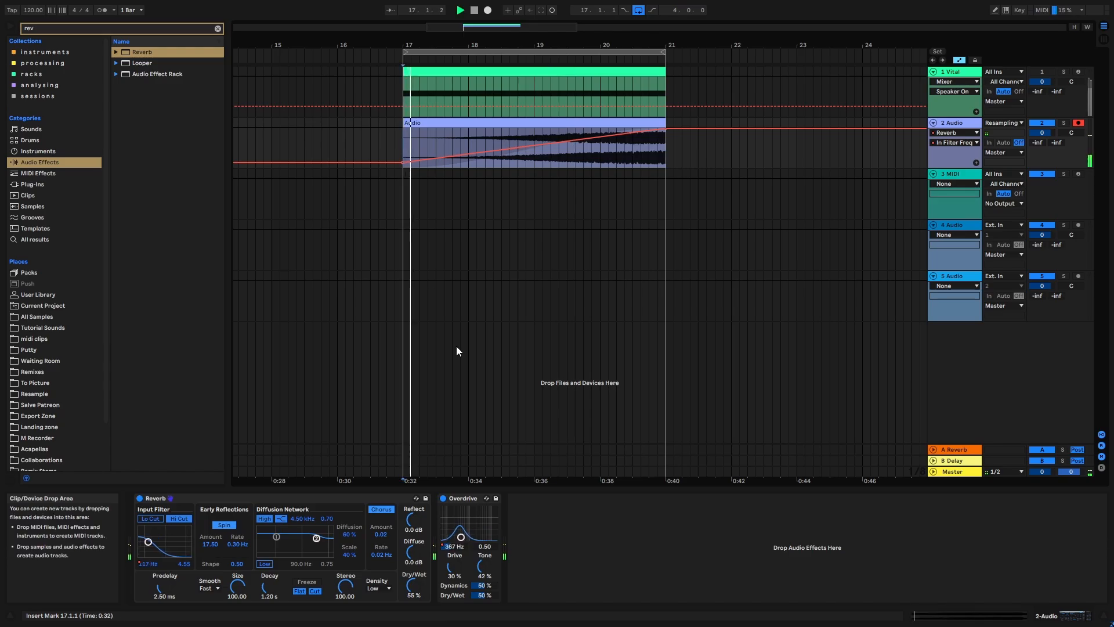
key(space)
- Automate the Reverb's decay time to rise from about 661 ms at bar 17 until bar 21
click(267, 581)
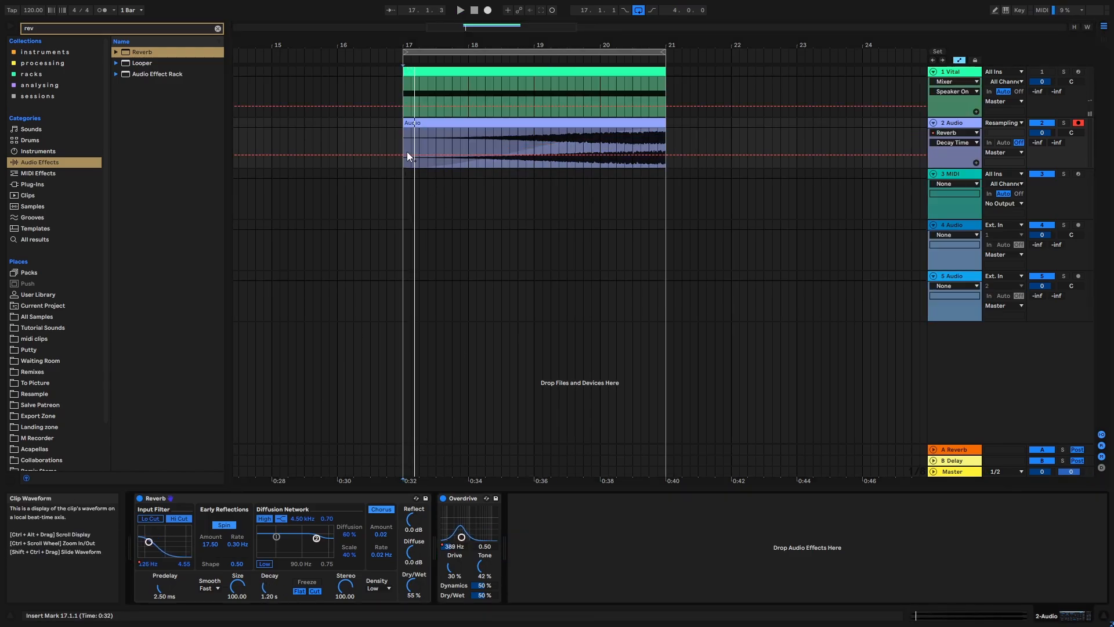
drag(638, 145, 642, 142)
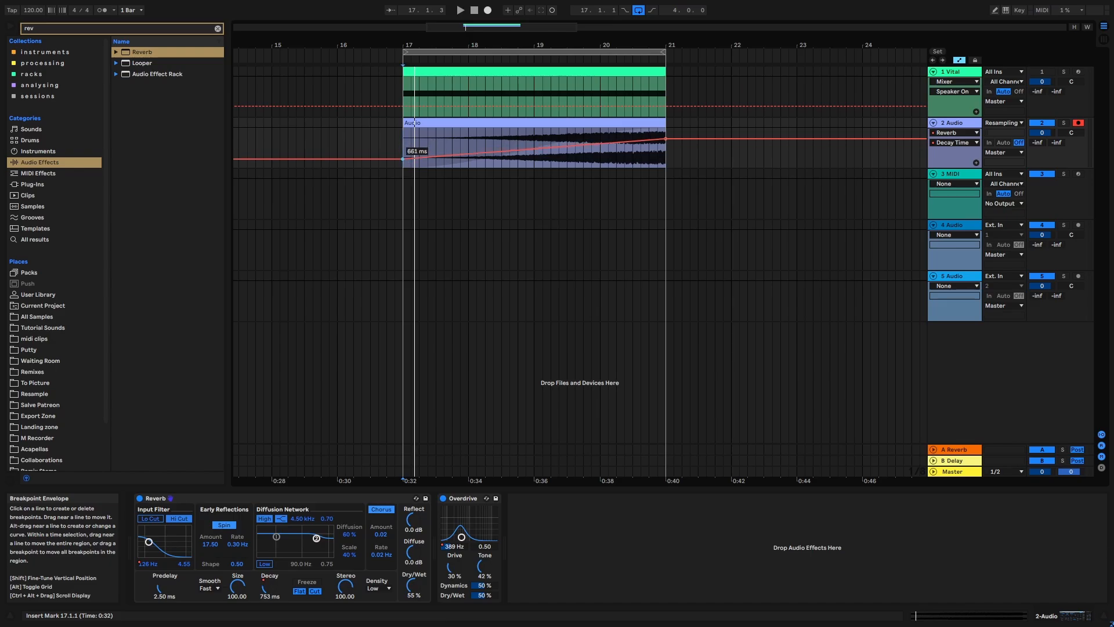
key(a)
- Automate the Reverb's Dry/Wet to rise from about 28% at bar 17 to about 82% at bar 21
click(413, 585)
key(a)
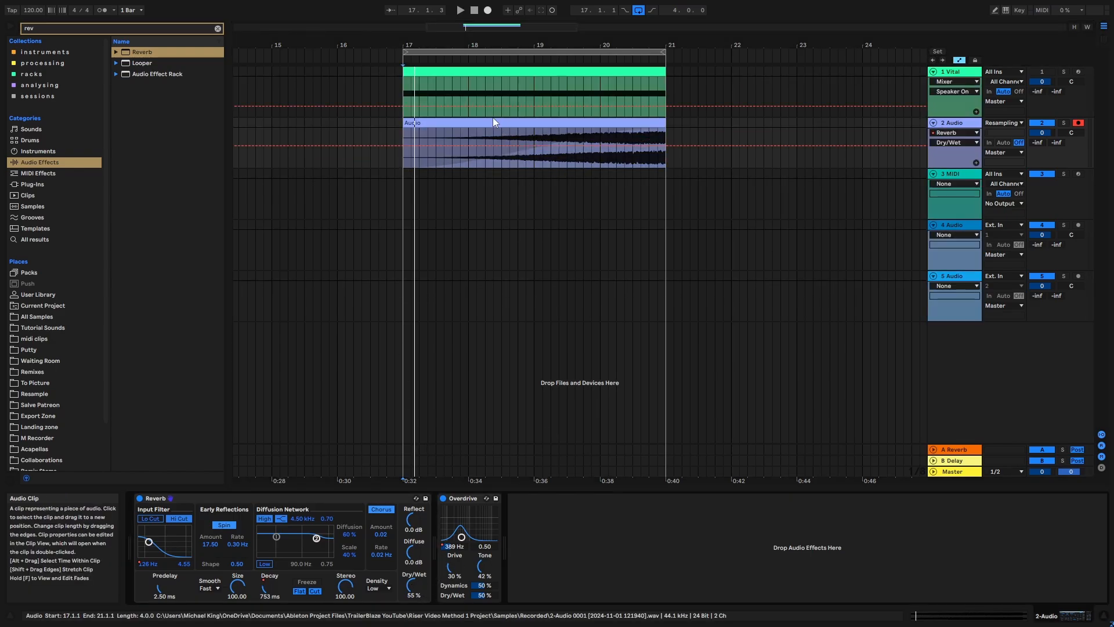
drag(400, 146, 401, 149)
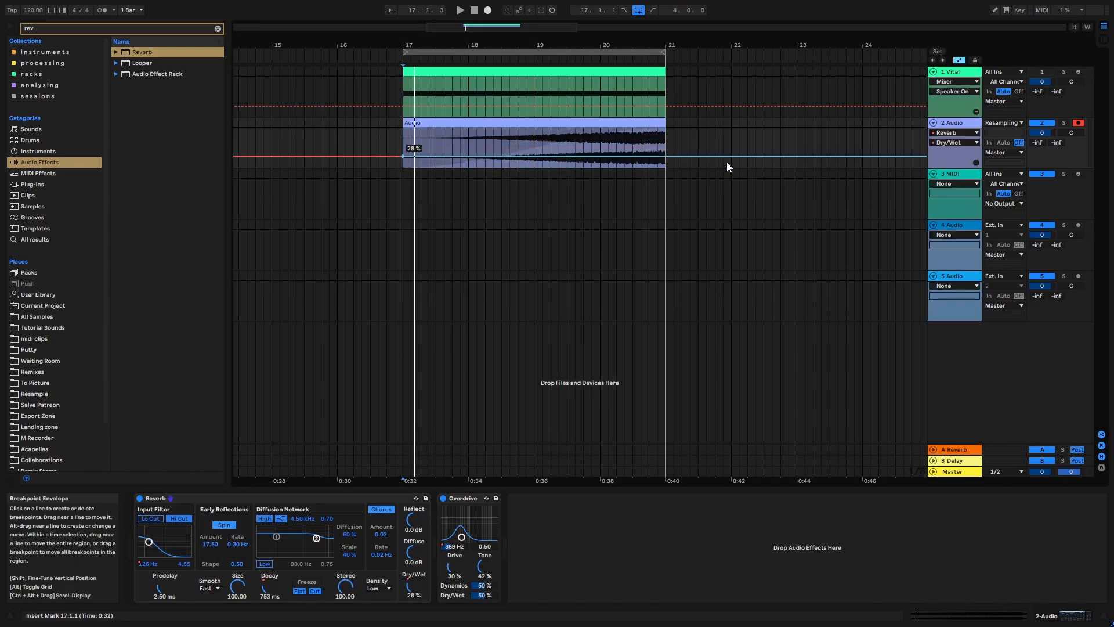
drag(666, 156, 665, 141)
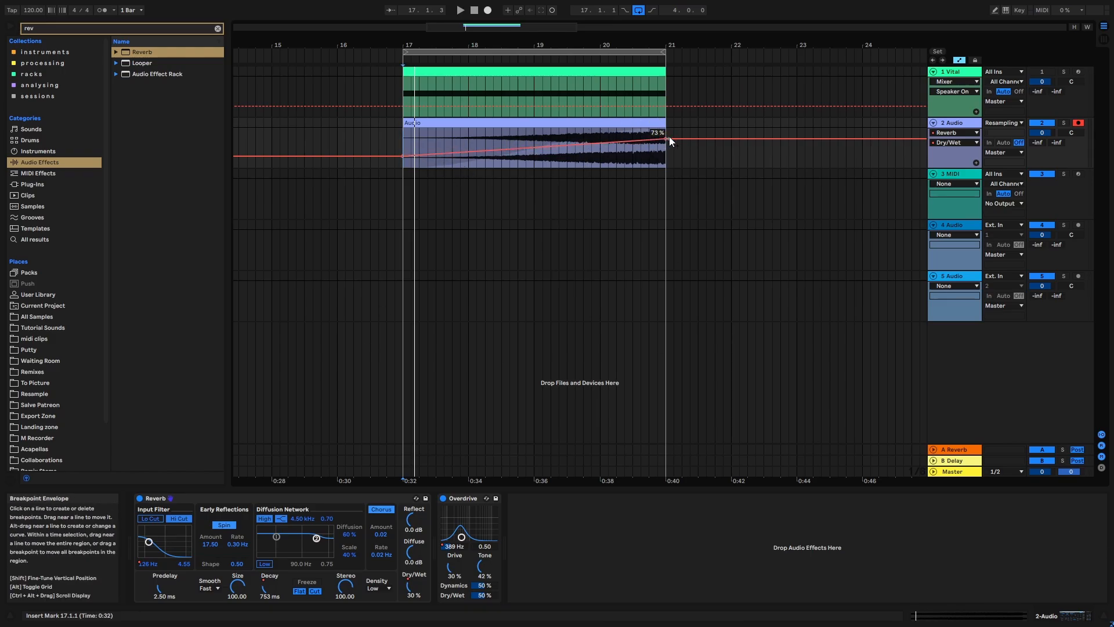
drag(670, 137, 669, 131)
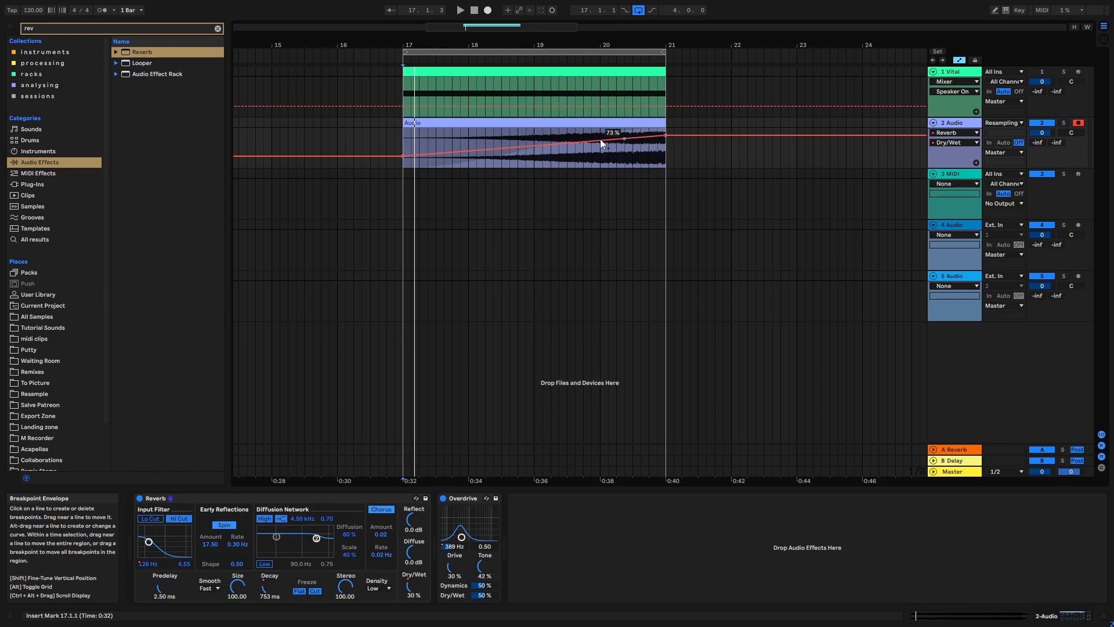
- Play back the processed riser with the automation hidden and clear the browser search
key(space)
key(a)
drag(534, 40, 512, 41)
click(217, 29)
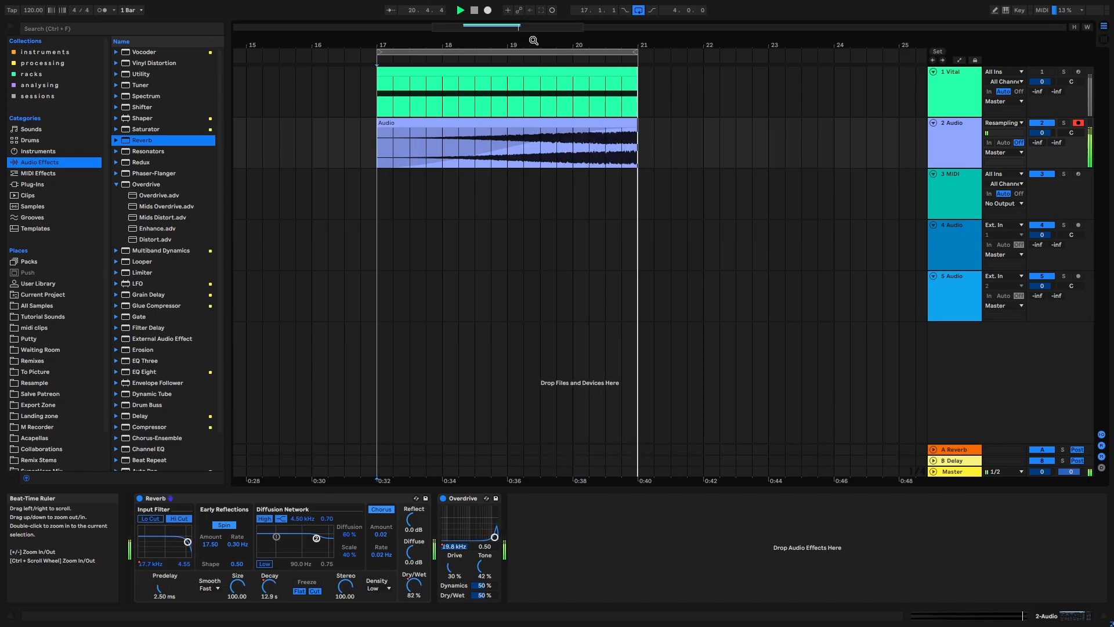
key(space)
- Lower the Reverb Dry/Wet automation to about 5.7% at bar 17 and 49% at bar 21, audition it and hide the automation
click(956, 154)
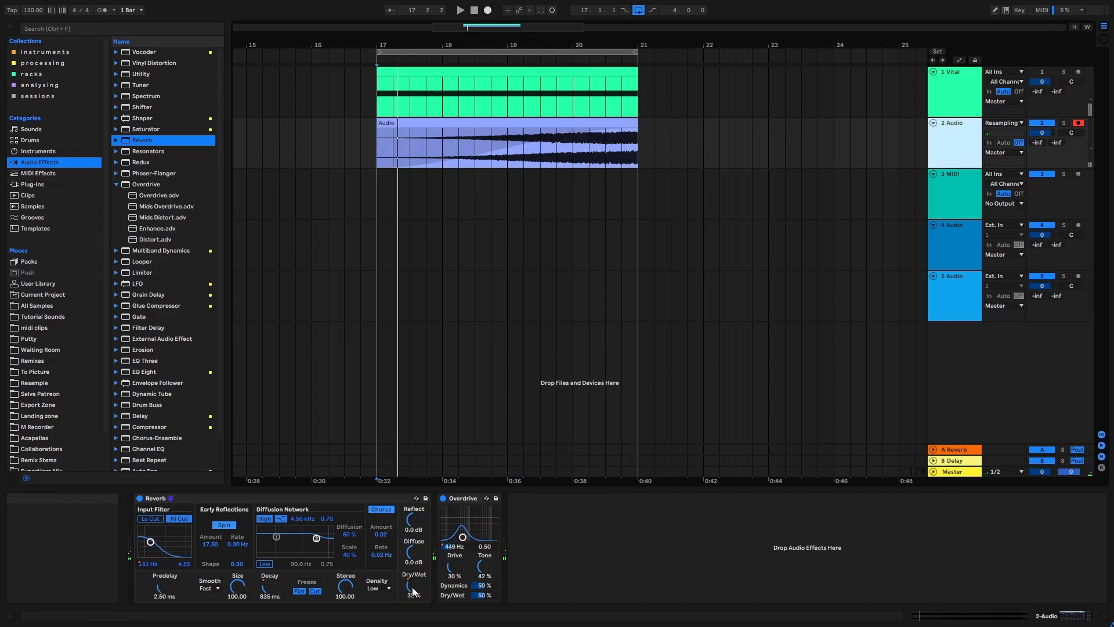
key(a)
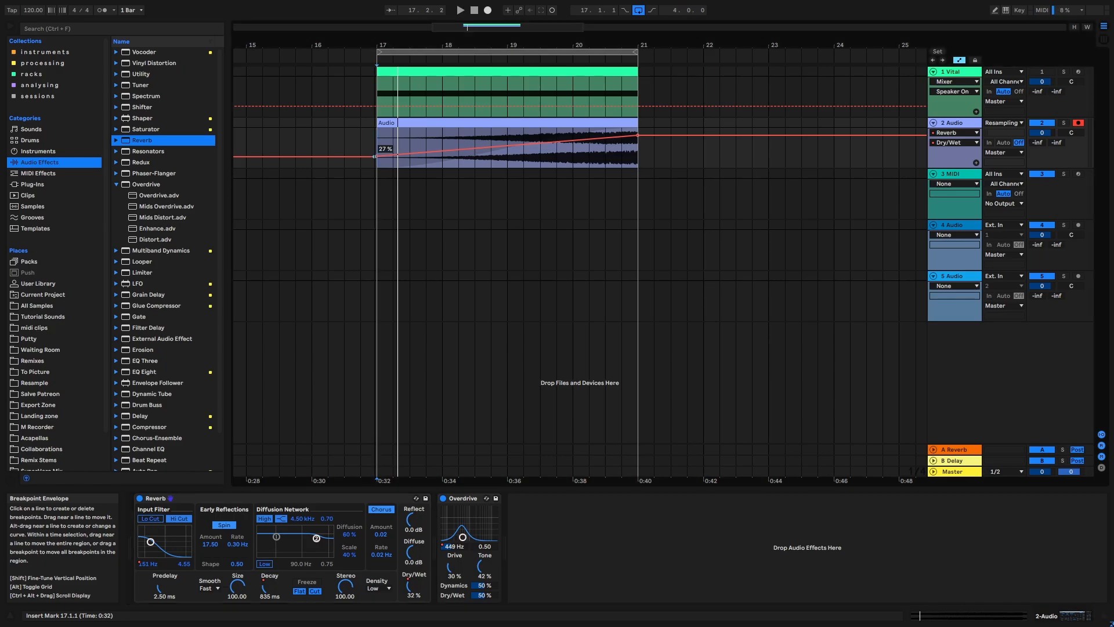
drag(374, 156, 374, 158)
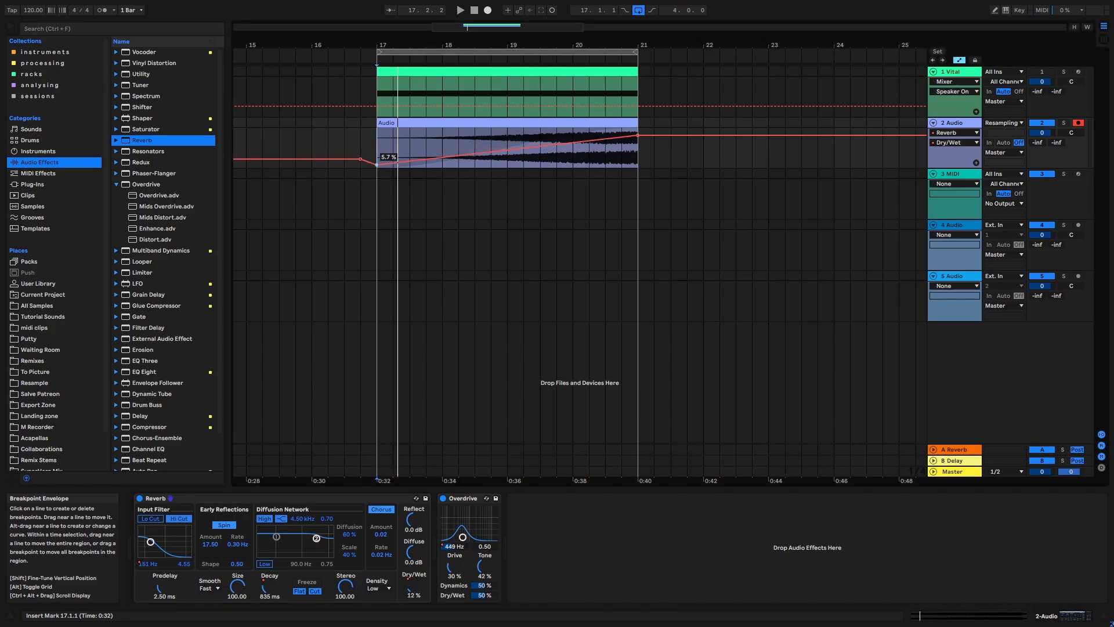
drag(637, 135, 637, 147)
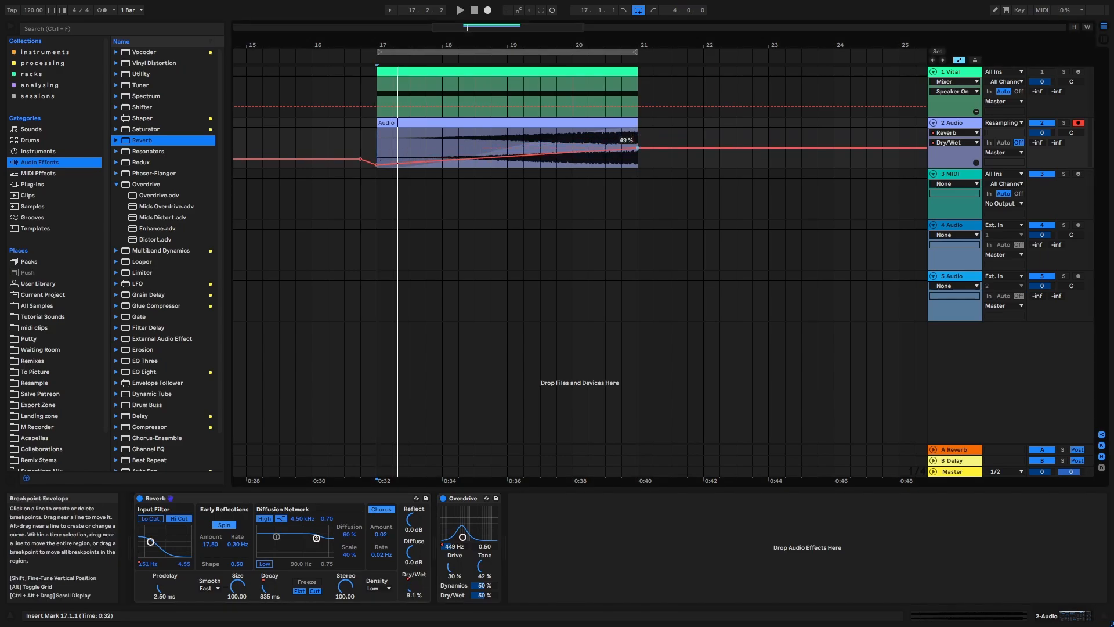
key(space)
key(space)
key(a)
- Insert a new audio track below the resampled audio track, set its input to Resampling and arm it for recording
drag(563, 45, 563, 36)
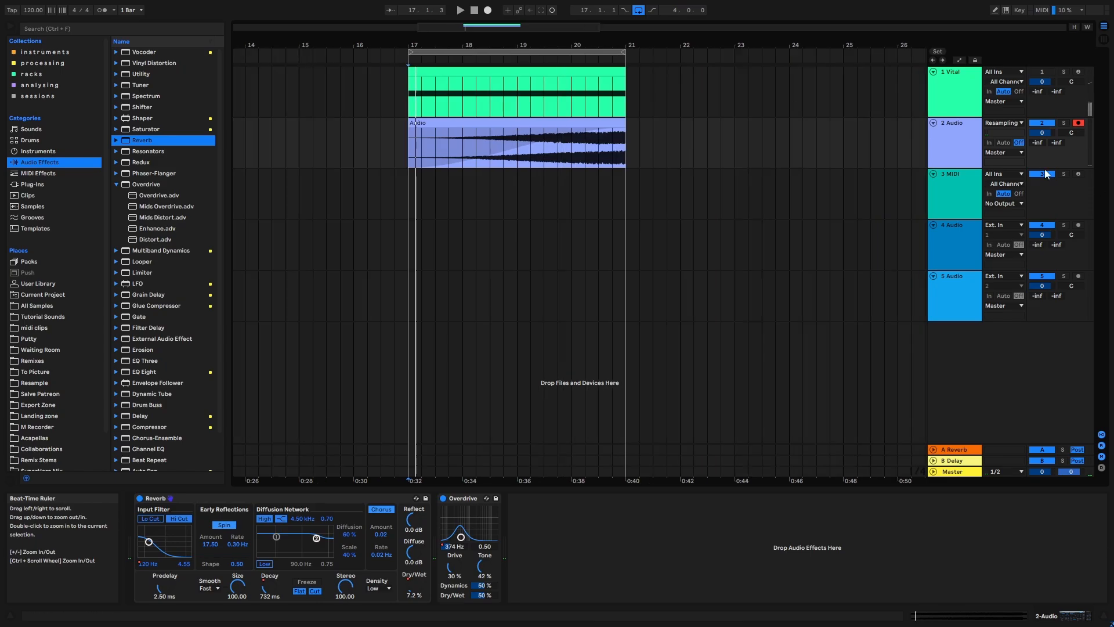
key(ctrl+t)
click(1004, 173)
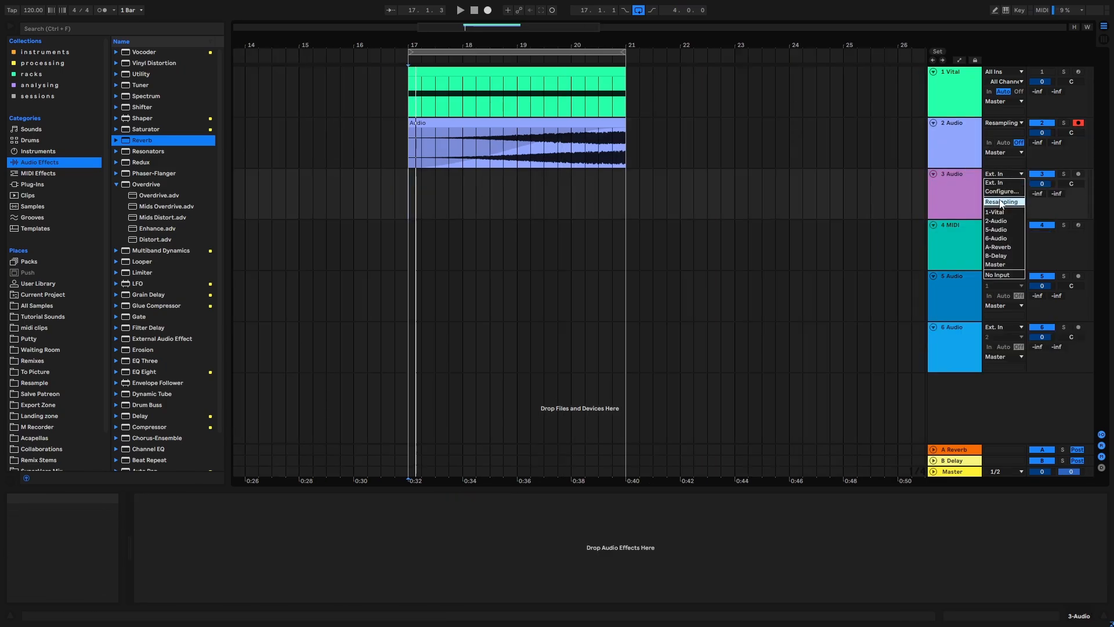
click(1001, 203)
click(1077, 175)
- Record the processed riser onto the new audio track across the loop from bar 17 to bar 21
click(522, 52)
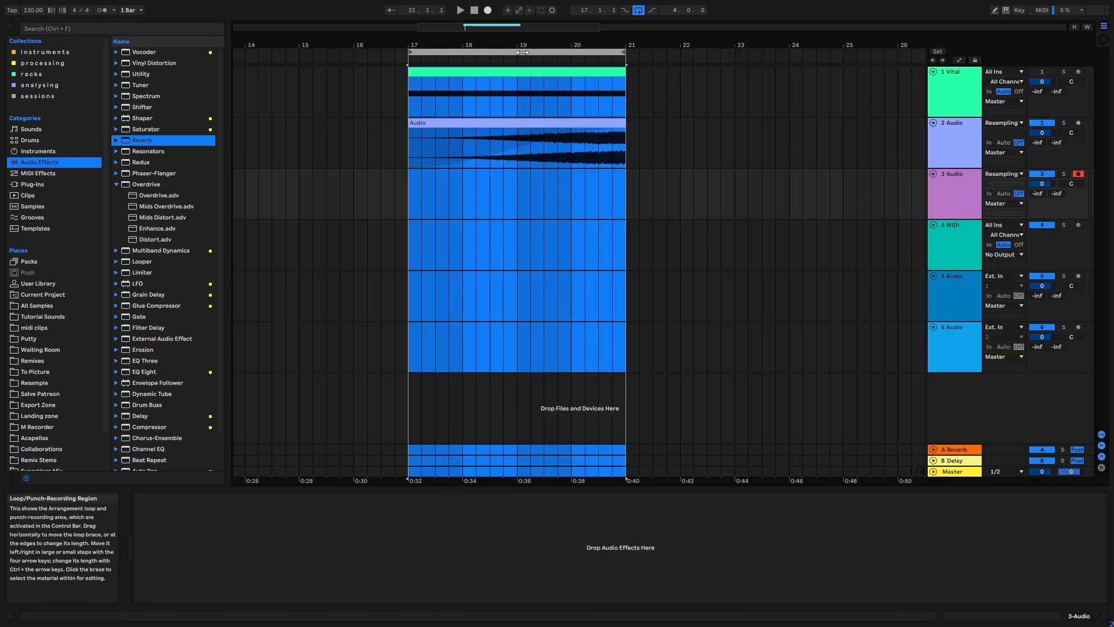
click(487, 11)
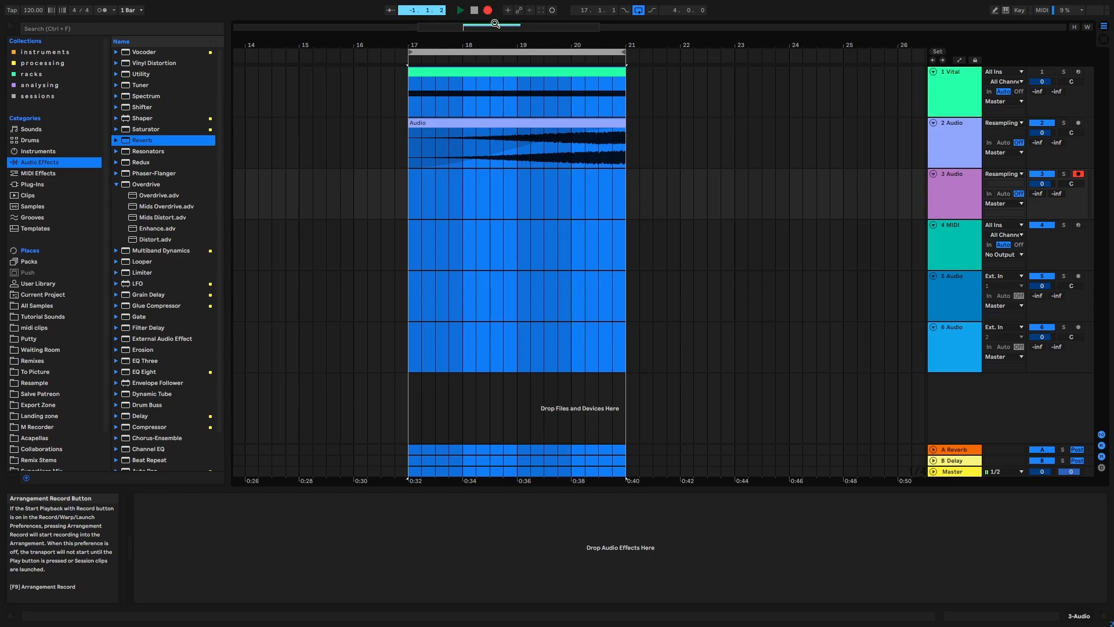
drag(499, 36, 498, 70)
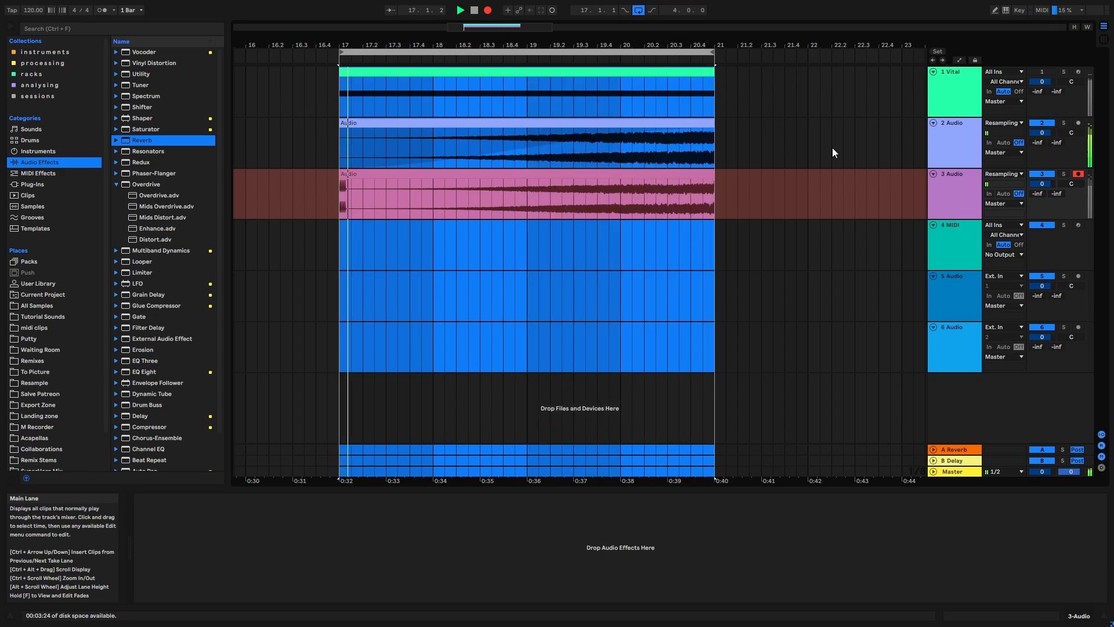
drag(479, 44, 479, 26)
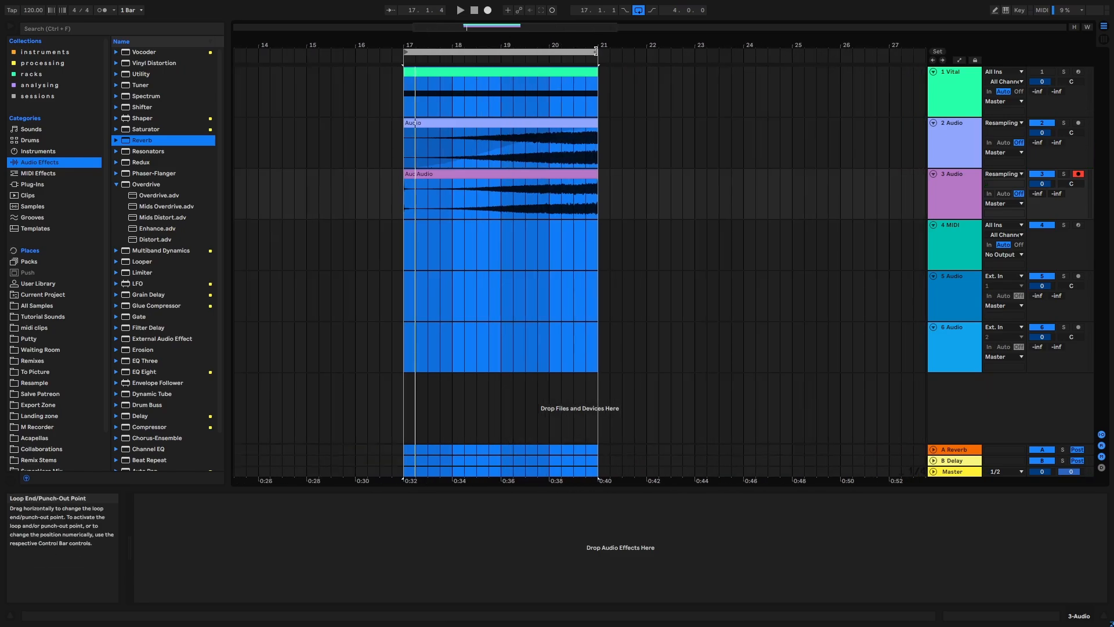
click(623, 198)
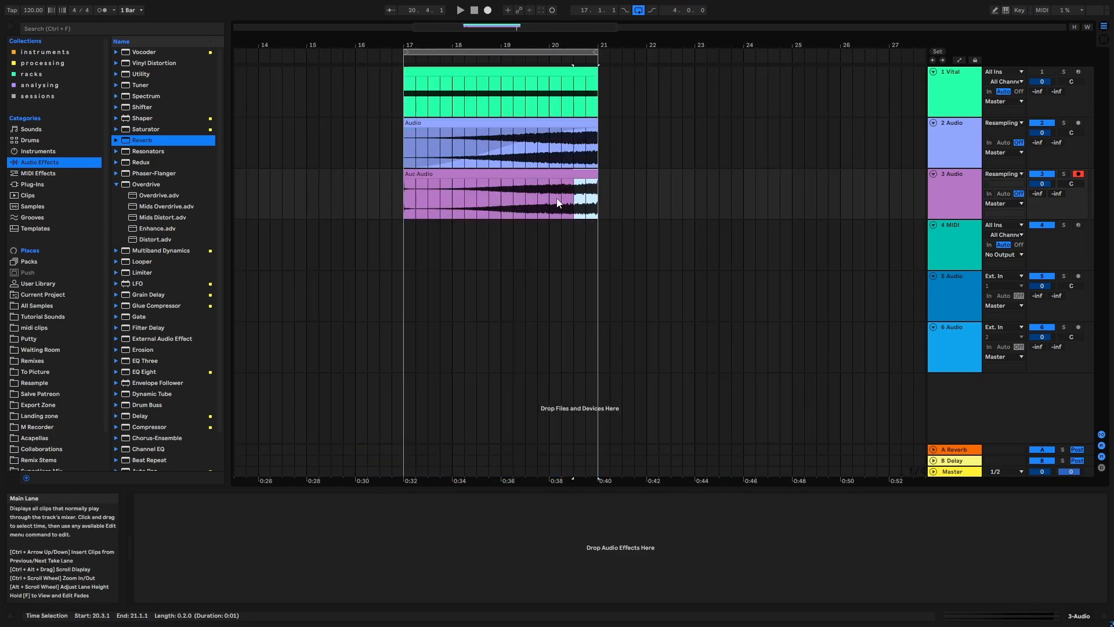
click(631, 190)
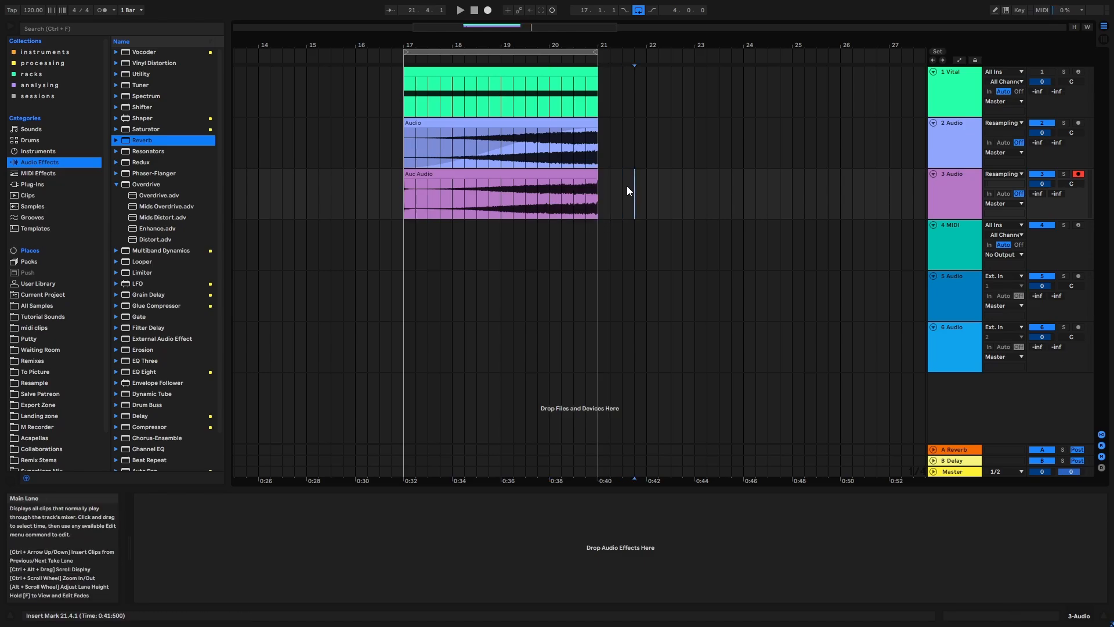
drag(378, 132, 624, 197)
click(646, 212)
mouse_move(550, 45)
mouse_down()
mouse_move(517, 116)
mouse_move(508, 49)
mouse_move(524, 39)
mouse_move(523, 65)
mouse_up()
click(426, 192)
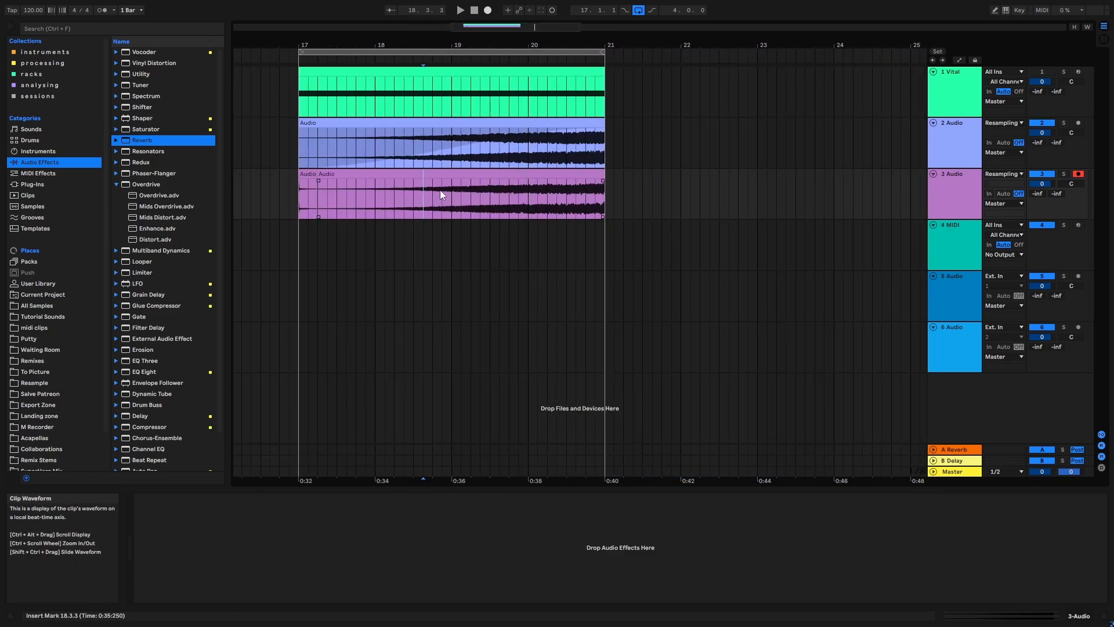
click(729, 203)
- Extend the arrangement loop so that it runs from bar 17 to bar 24, covering the space after the riser
drag(604, 203, 807, 210)
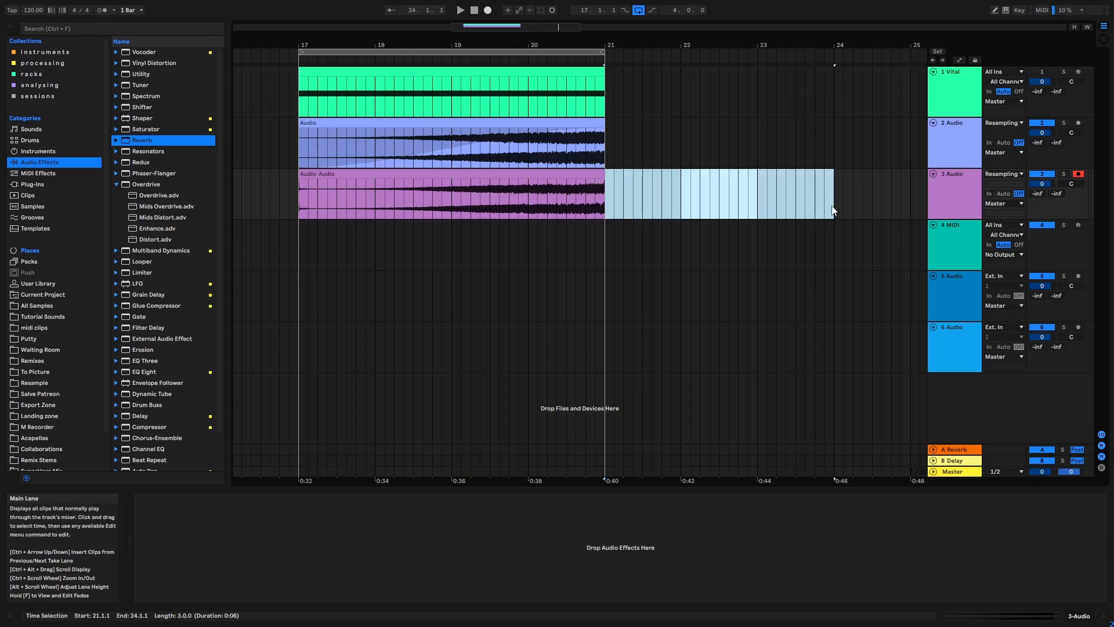
click(833, 210)
drag(604, 54, 836, 75)
click(565, 53)
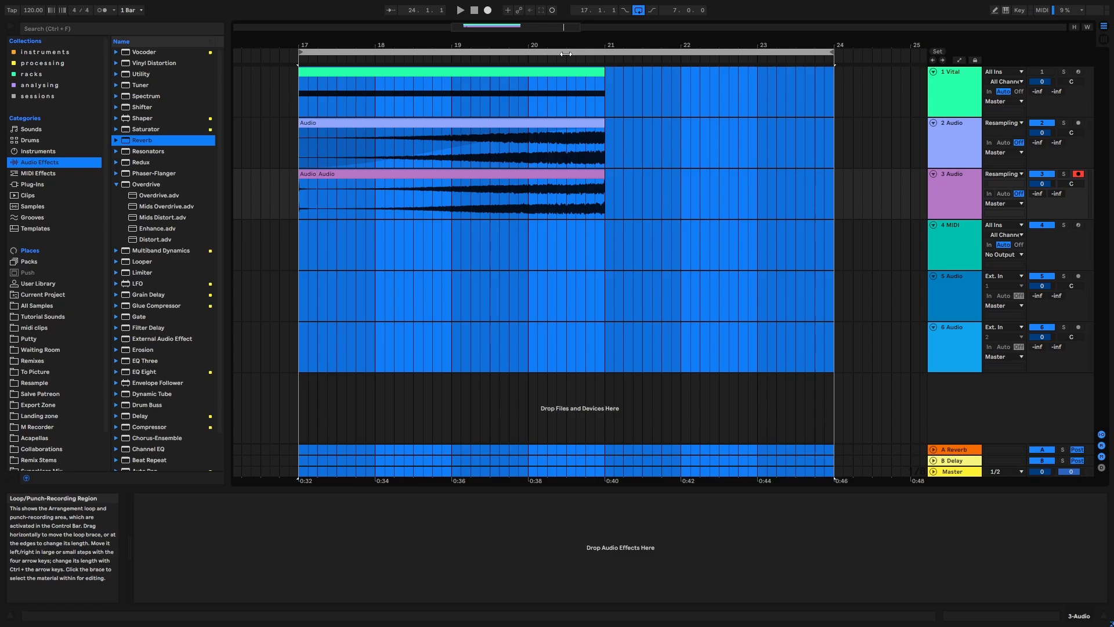
click(458, 269)
click(796, 238)
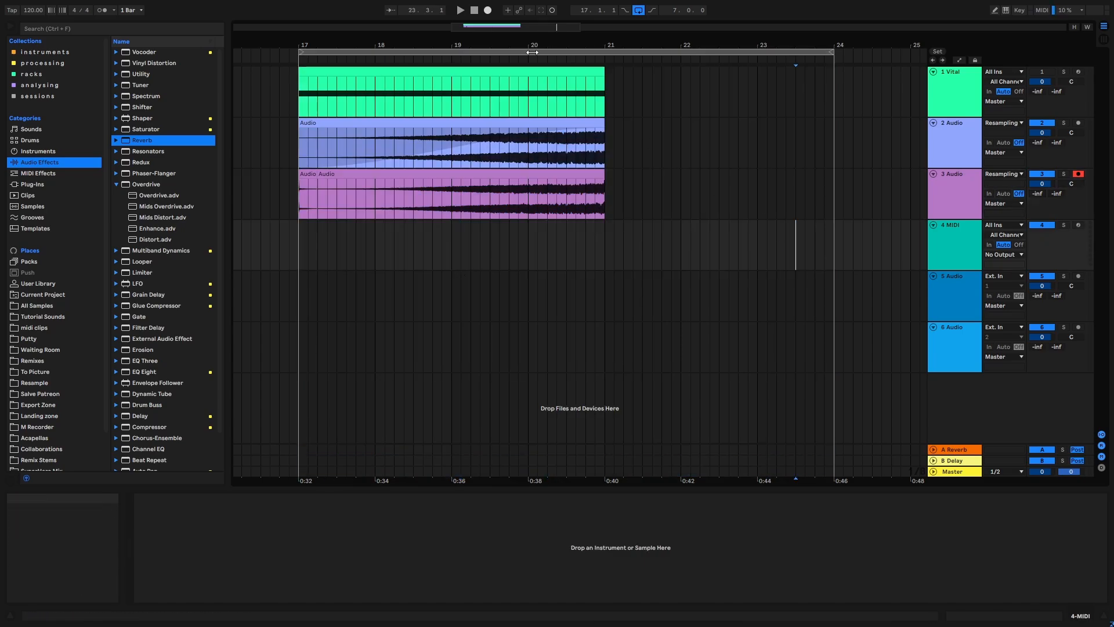
- Start recording the processed riser and its tail onto the armed resampling track from bar 17
click(532, 52)
click(487, 10)
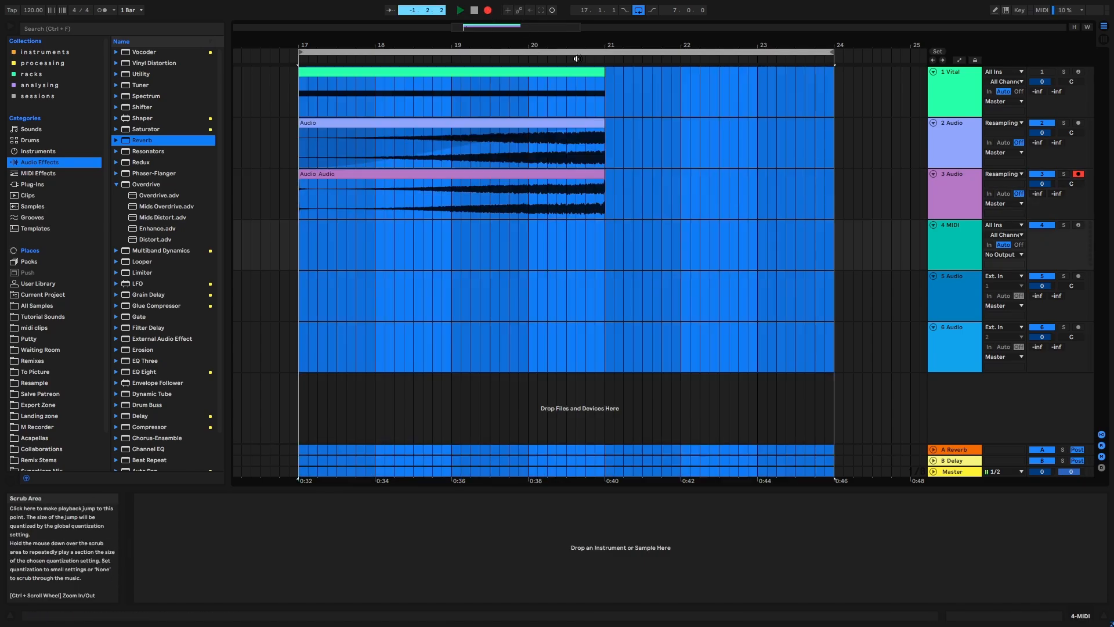
drag(587, 46, 575, 45)
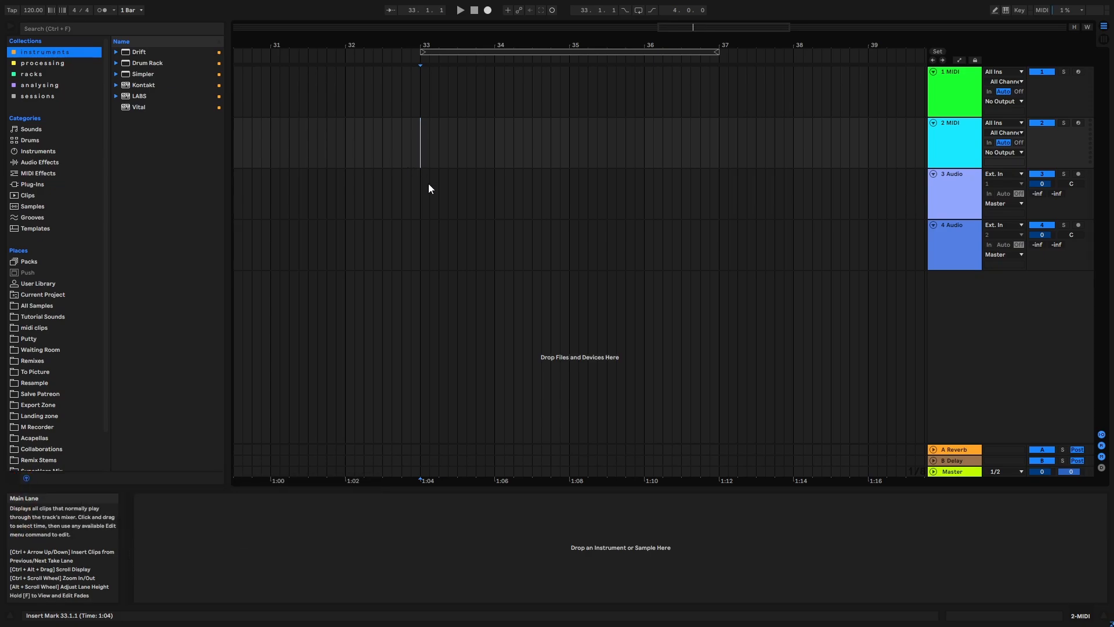
- In the new set, search the browser for vox across all results
click(954, 192)
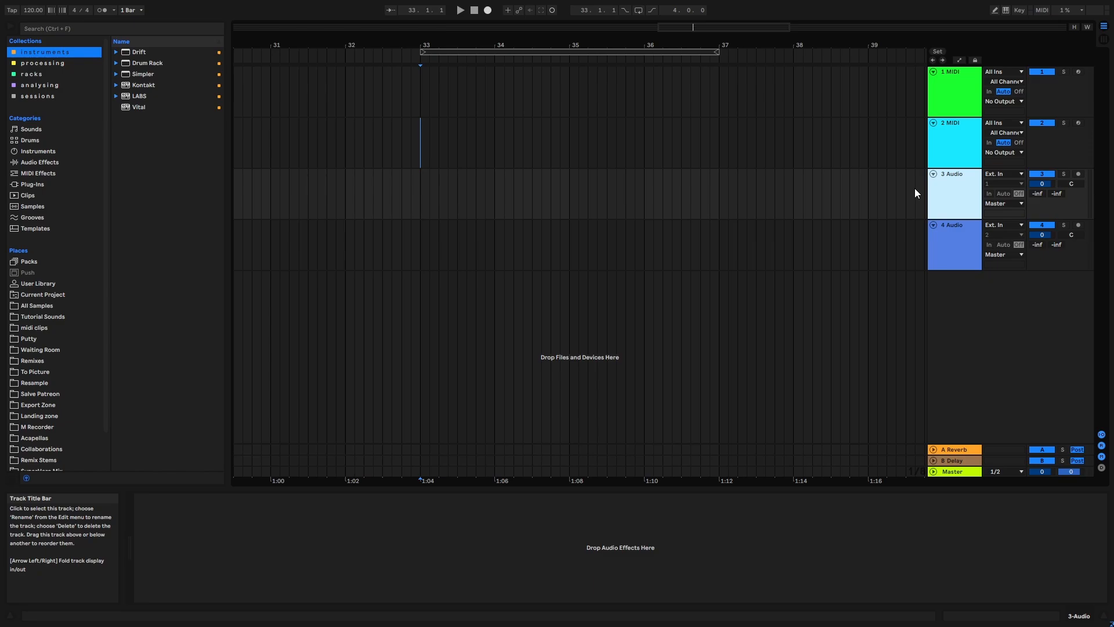
click(45, 24)
text(vx)
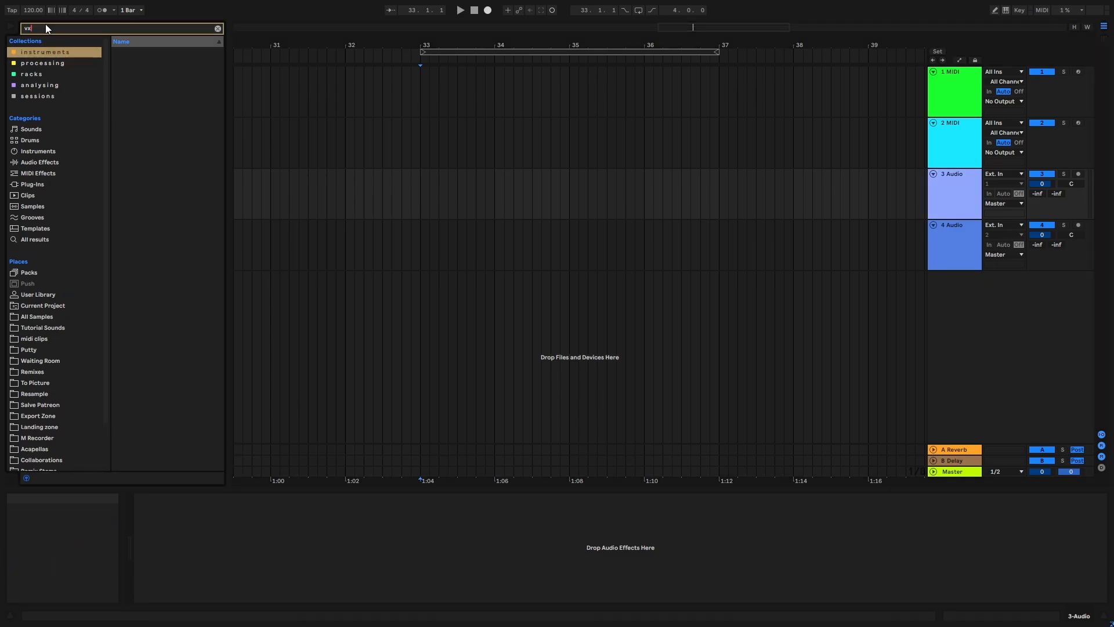
key(BackSpace)
text(ox)
click(56, 241)
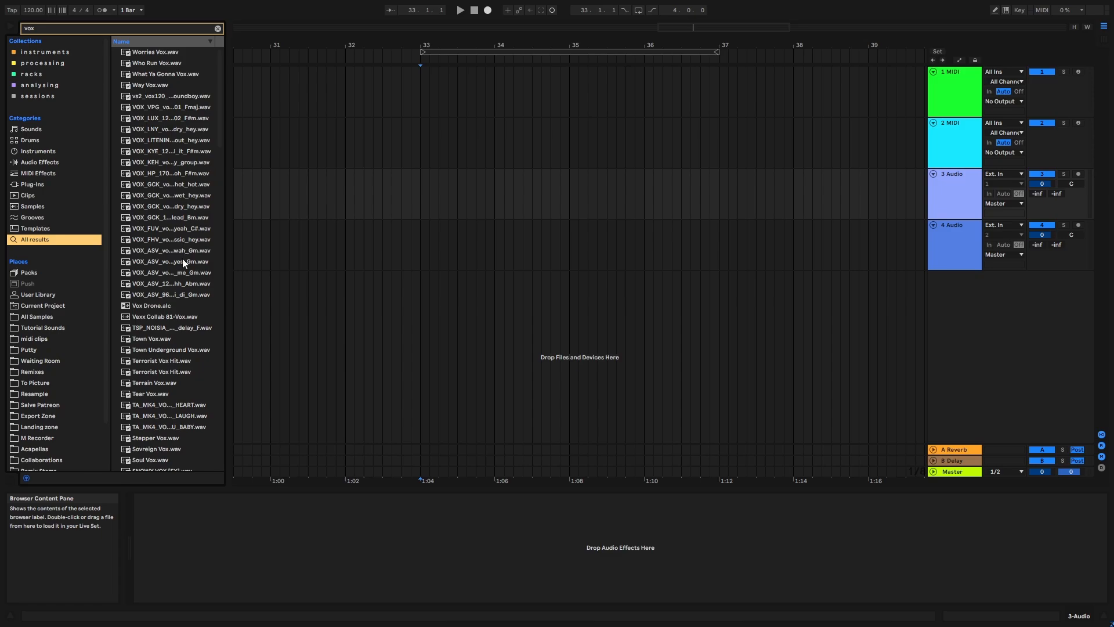
- Audition several vocal one-shots, place the VOX_GCK wet hey sample on track 4 at bar 33 and clear the search
click(159, 194)
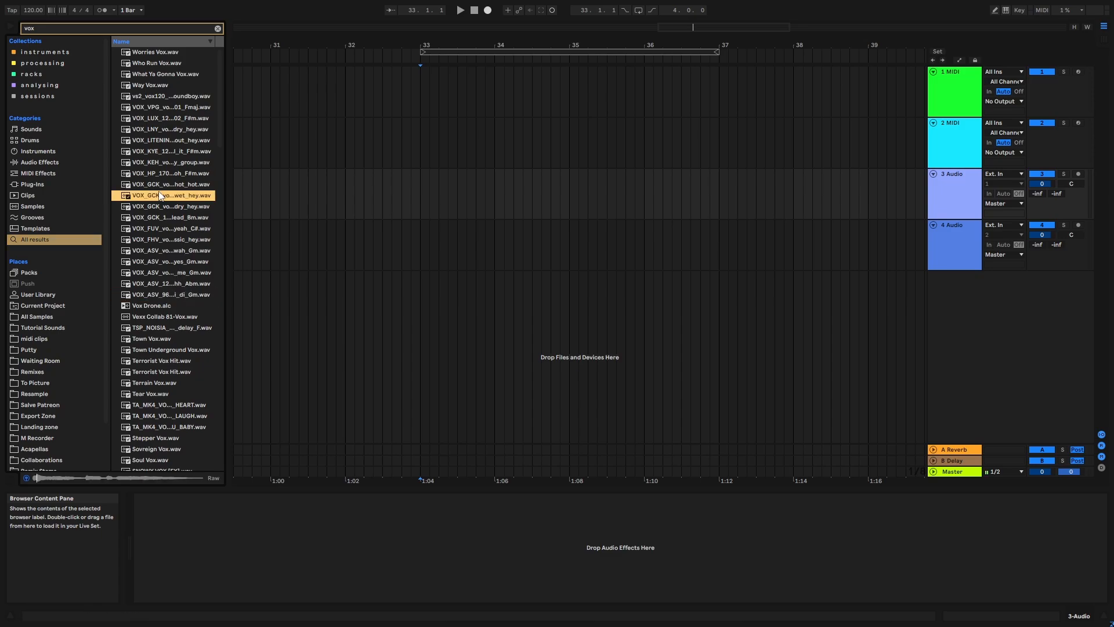
click(196, 229)
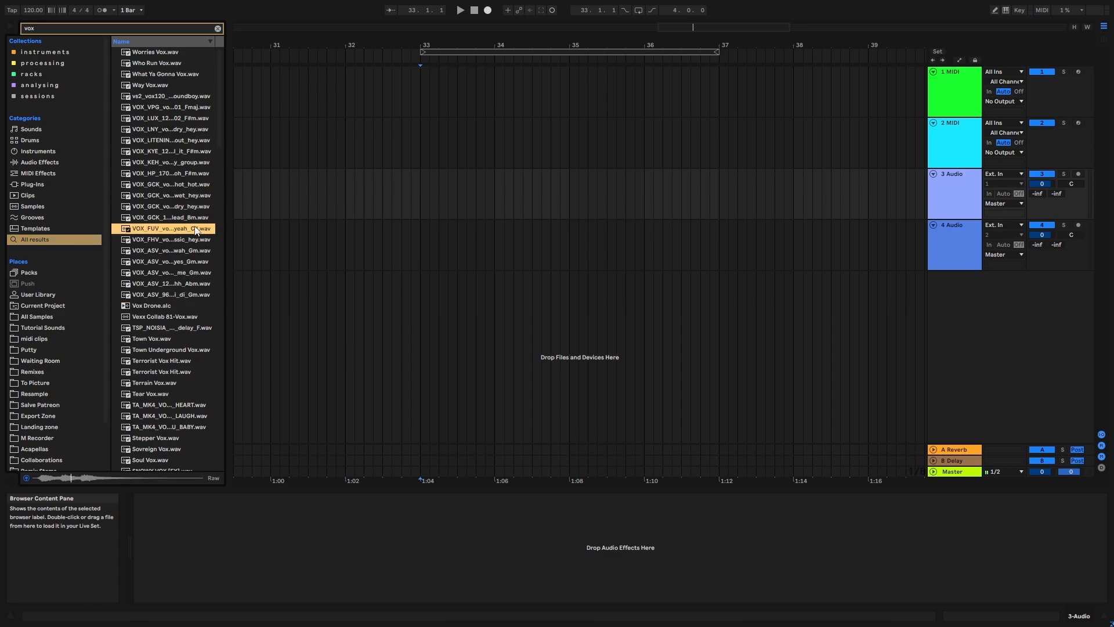
click(193, 207)
click(185, 196)
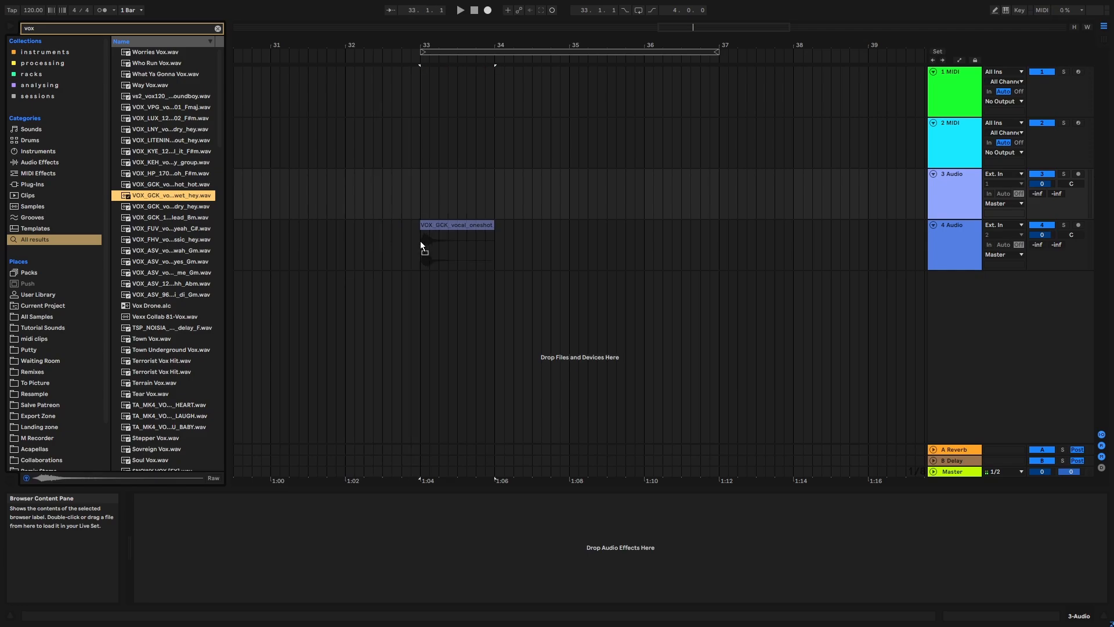
drag(420, 241, 420, 241)
click(218, 28)
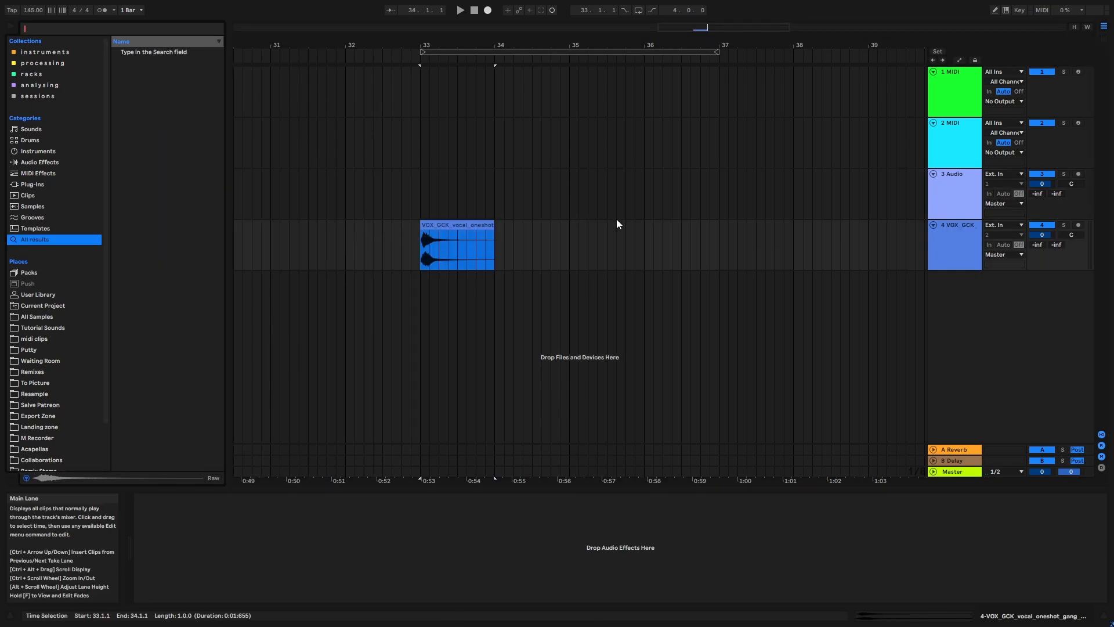
- Load a Reverb on the vocal one-shot track with size 100, decay 16.9 s and Dry/Wet at 100%
click(40, 26)
text(re)
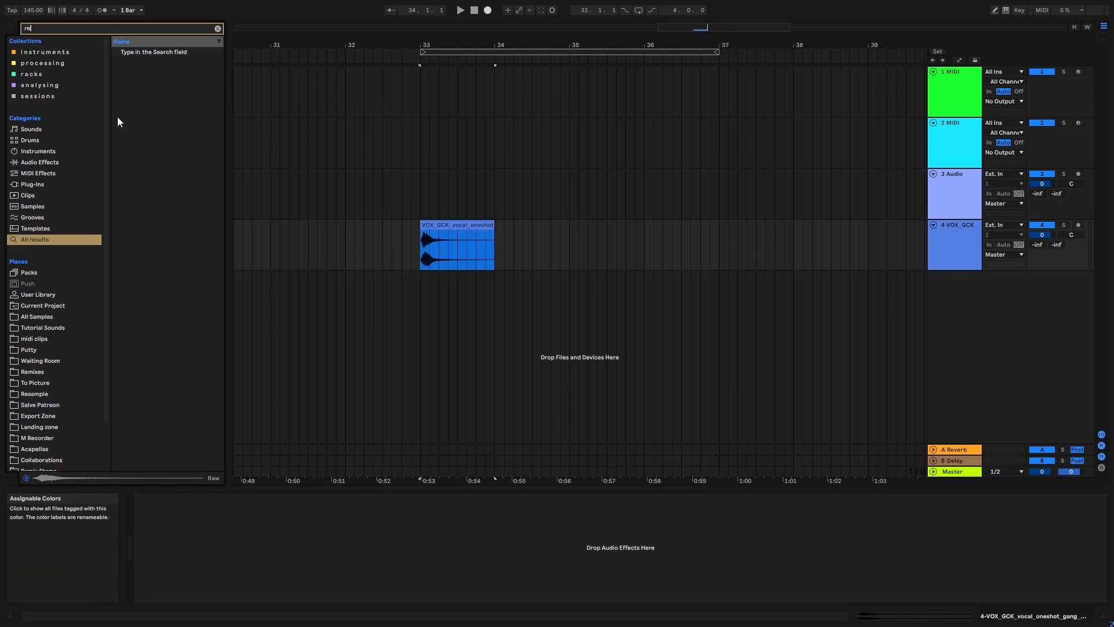
text(v)
key(Return)
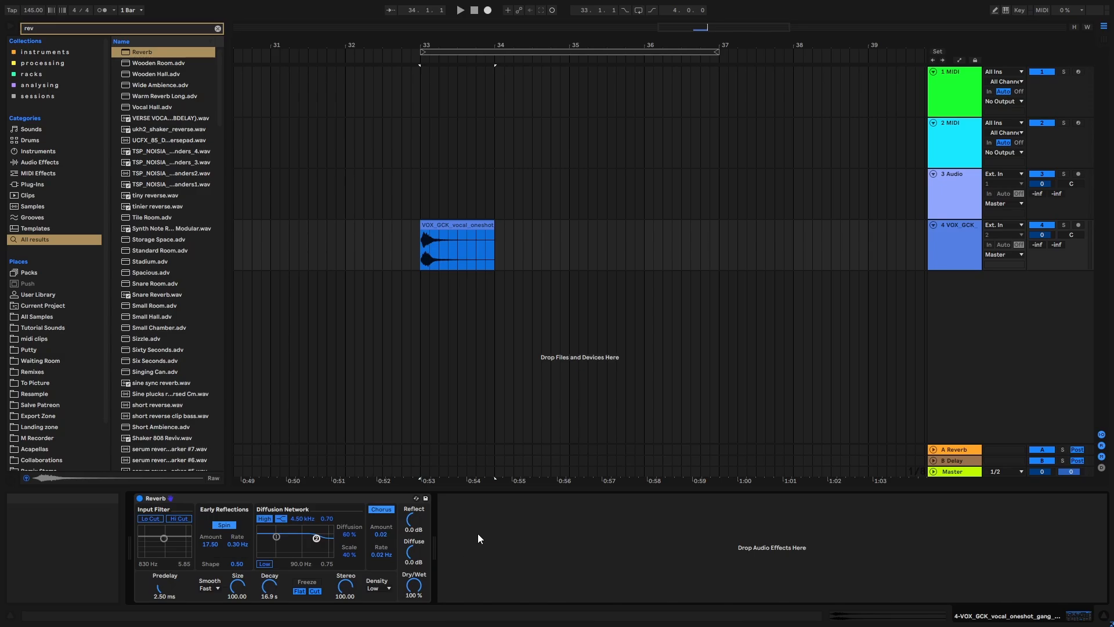
click(335, 498)
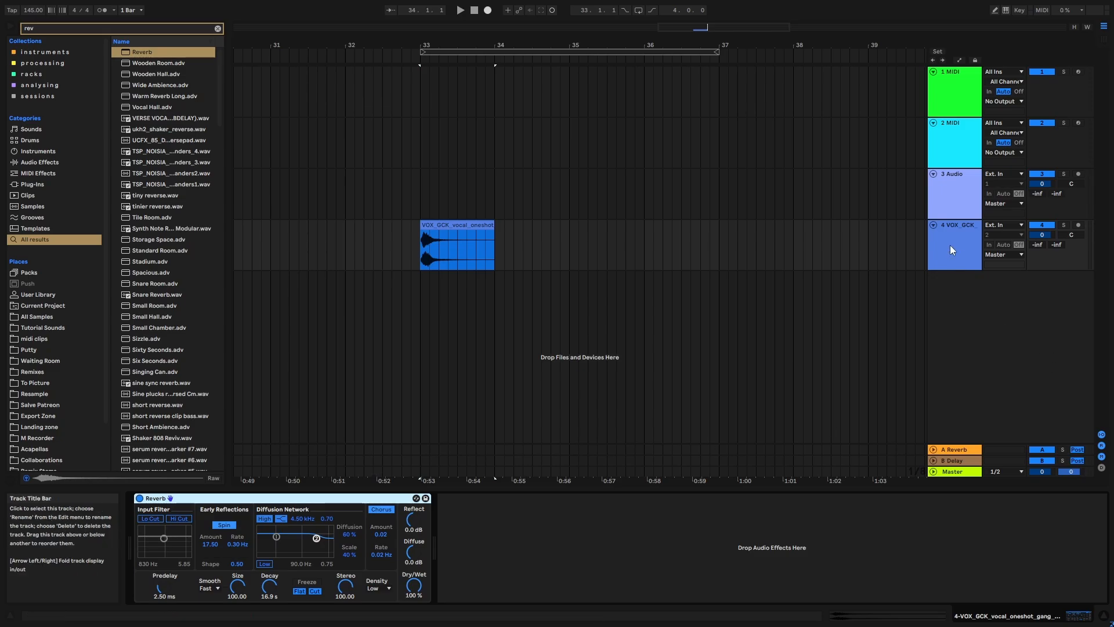
- Set track 3's input to Resampling, arm it and record the reverberated vocal across the loop from bar 33 to bar 37
click(1000, 174)
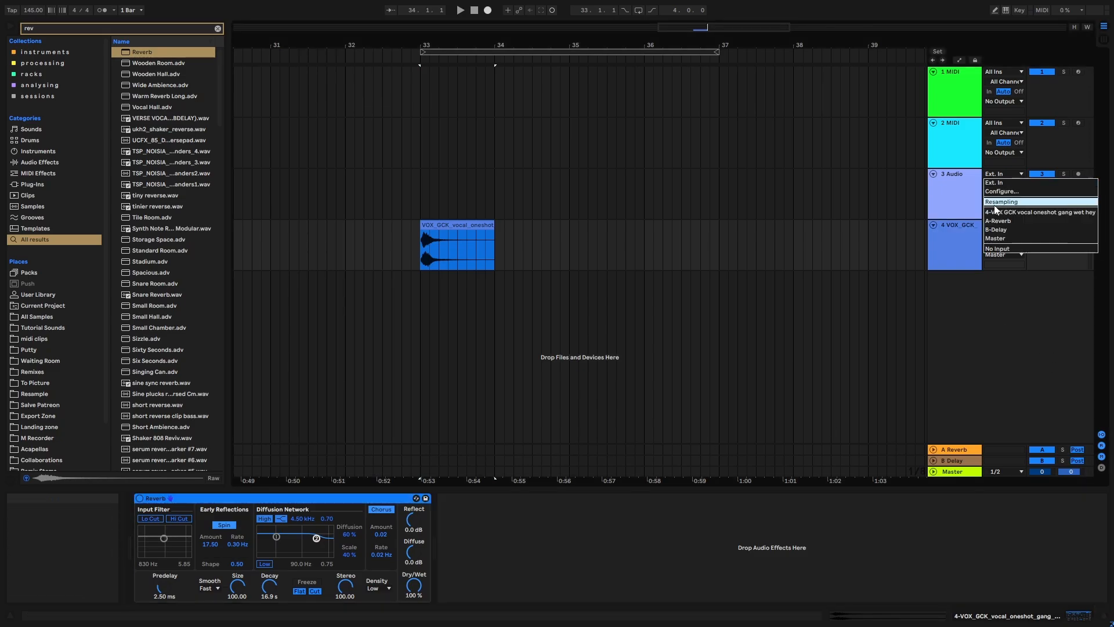
click(995, 202)
click(507, 51)
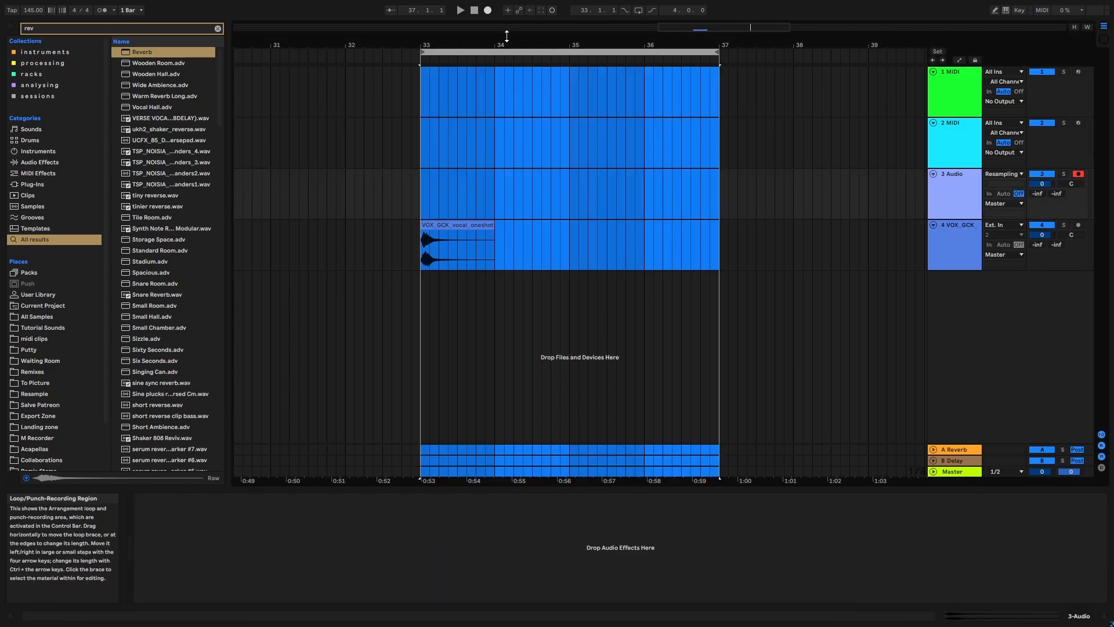
click(488, 10)
drag(654, 43, 666, 142)
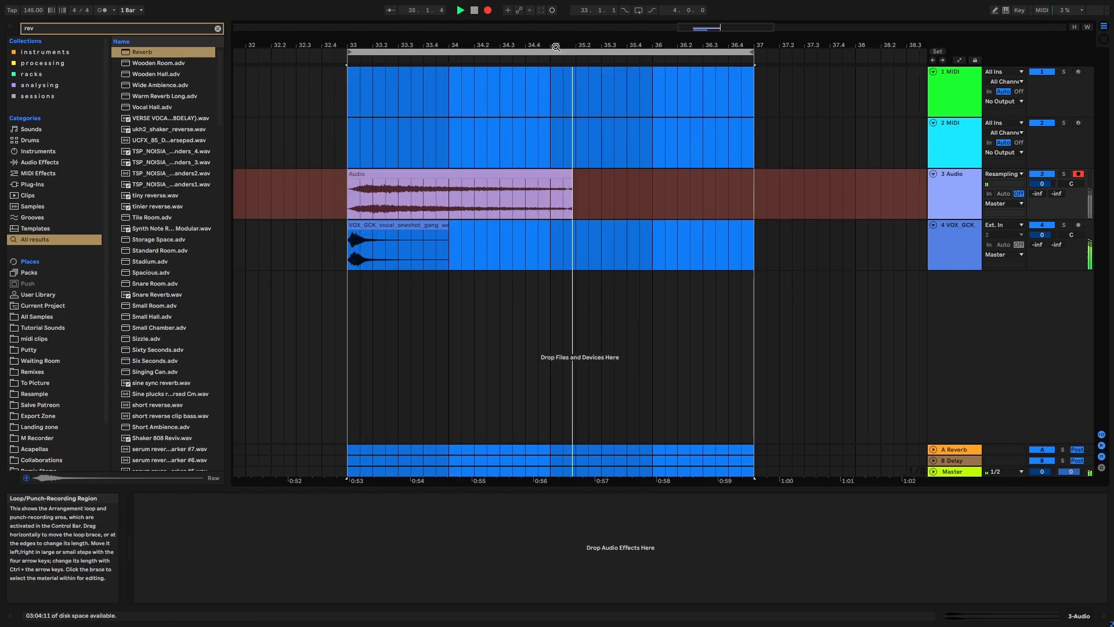
drag(555, 46, 557, 30)
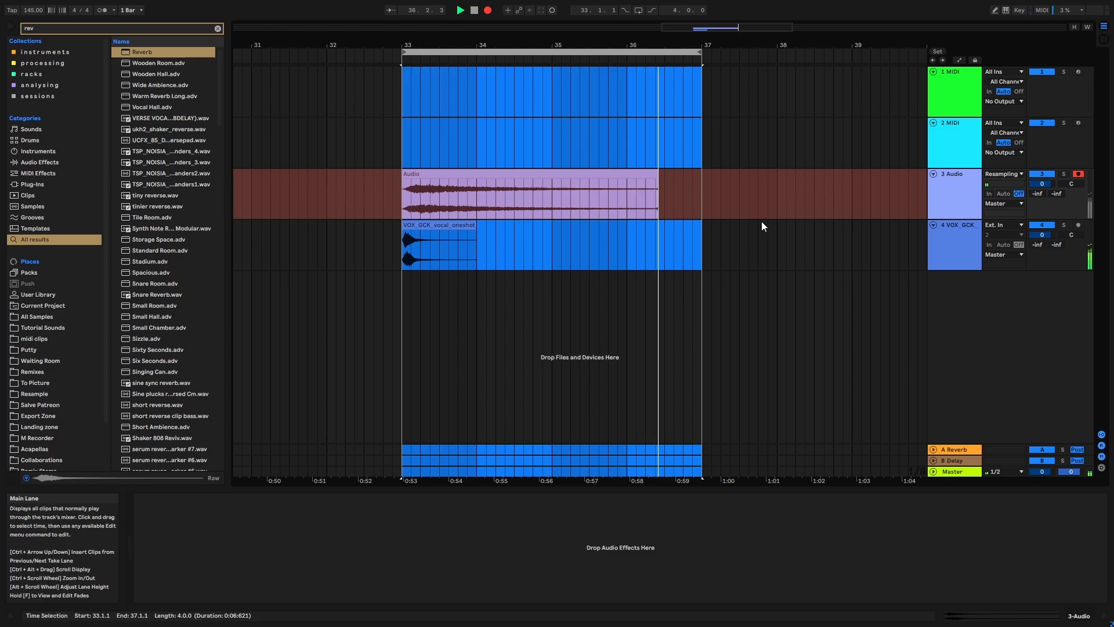
key(space)
- Consolidate the recorded reverb clip over bars 33 to 37 with a short fade-out at its end
click(676, 172)
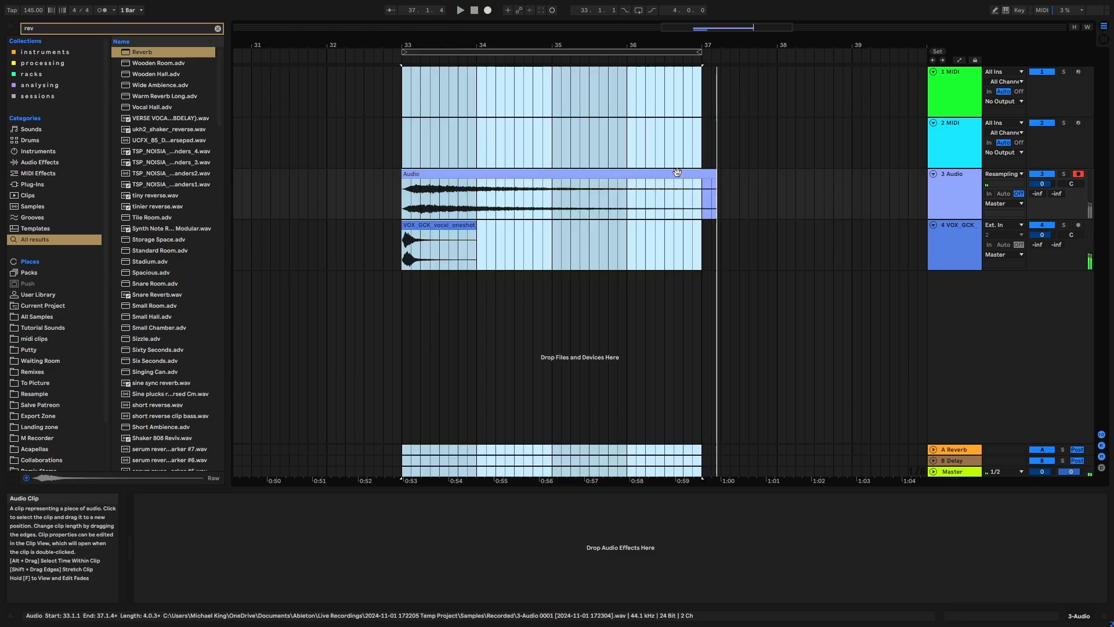
click(676, 172)
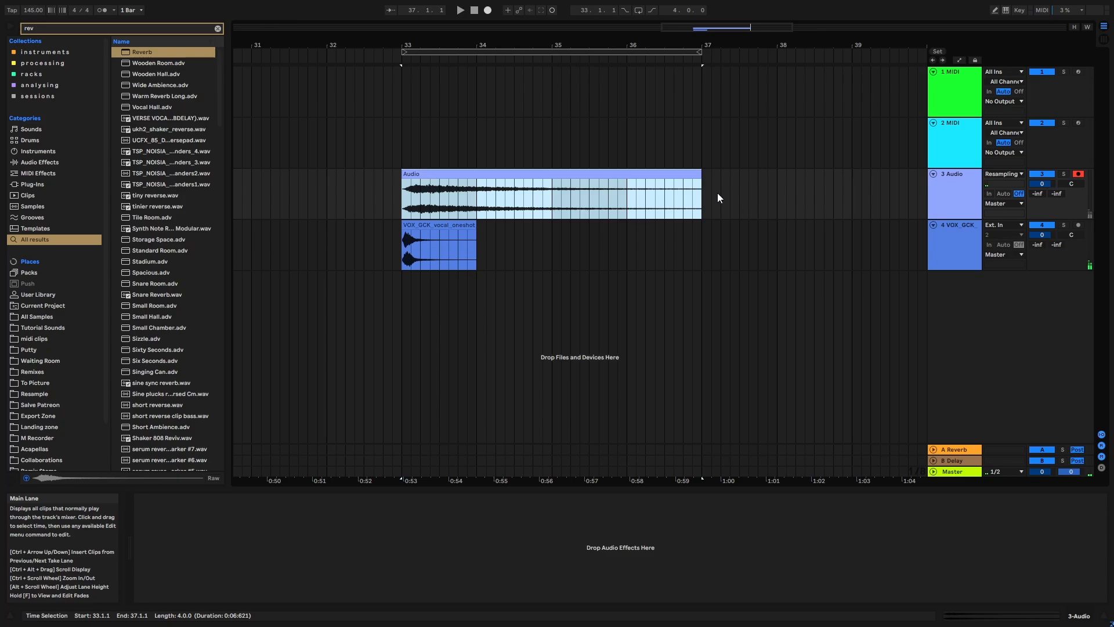
click(698, 184)
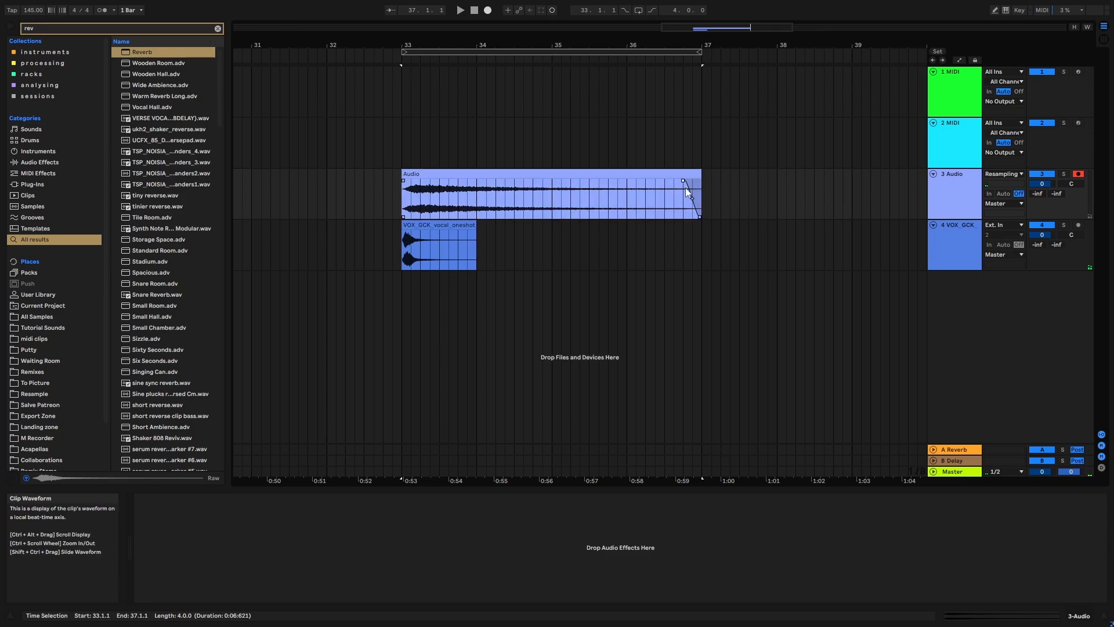
click(670, 177)
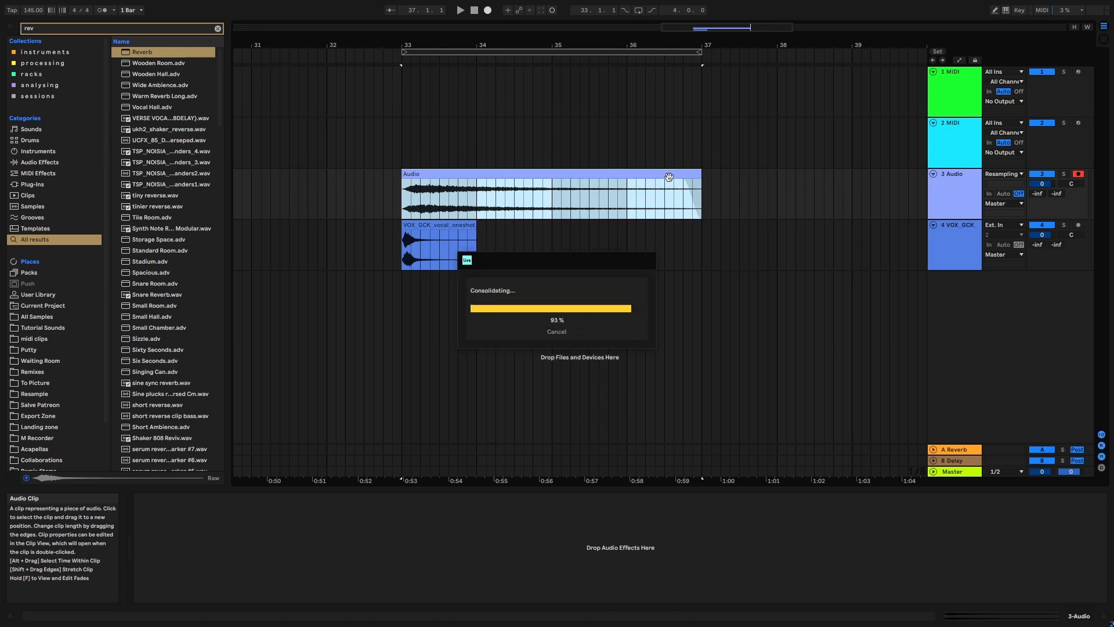
- Delete the original vocal one-shot track and reverse the consolidated reverb clip
click(937, 263)
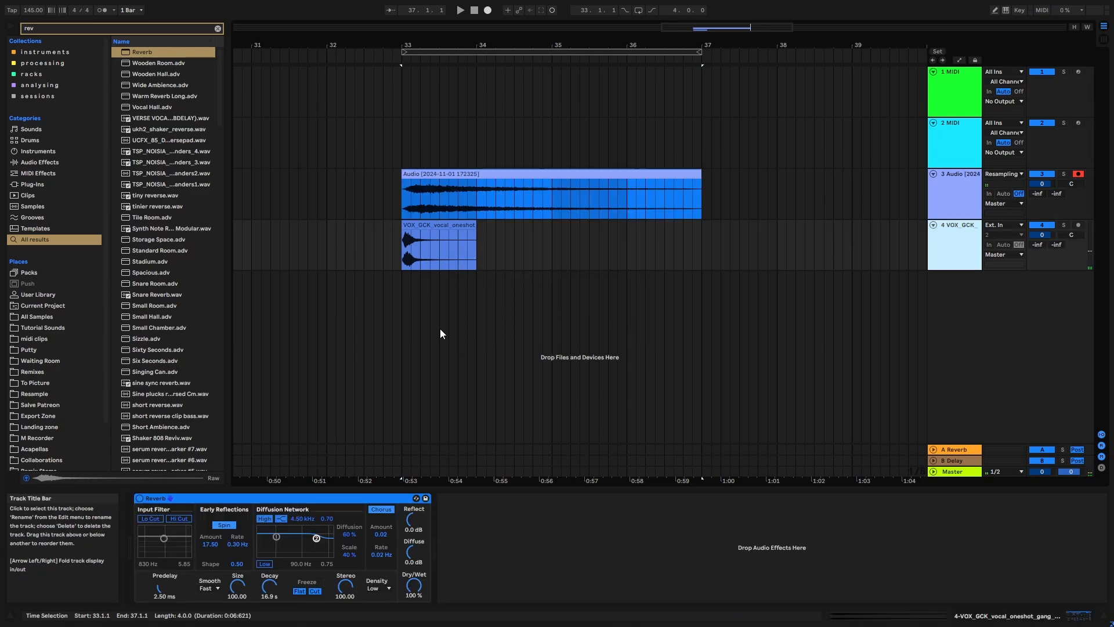
key(Delete)
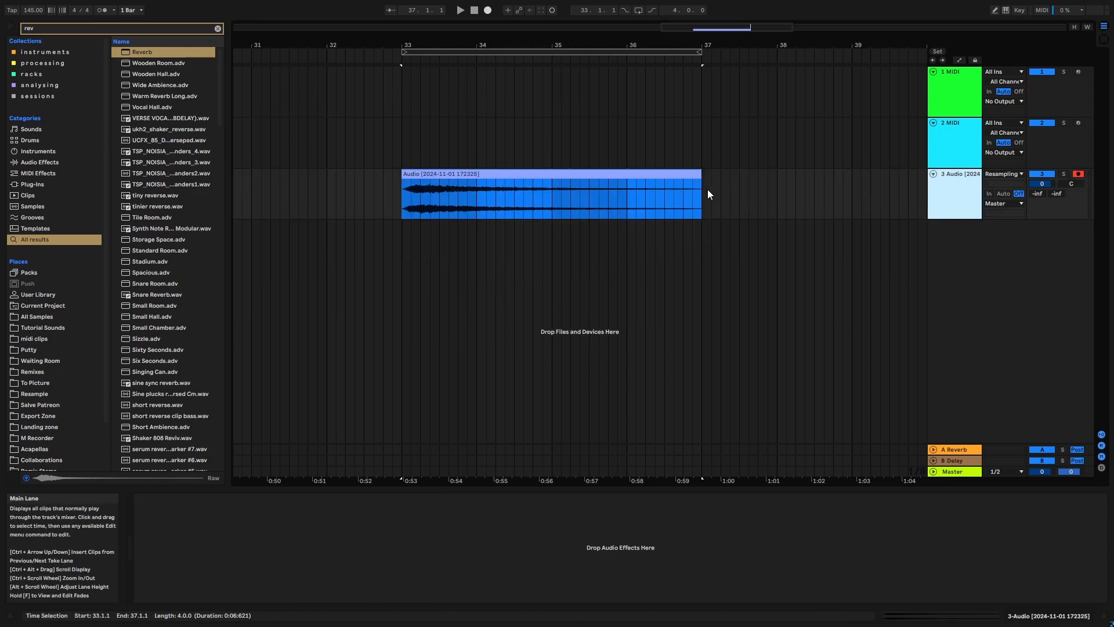
double_click(592, 171)
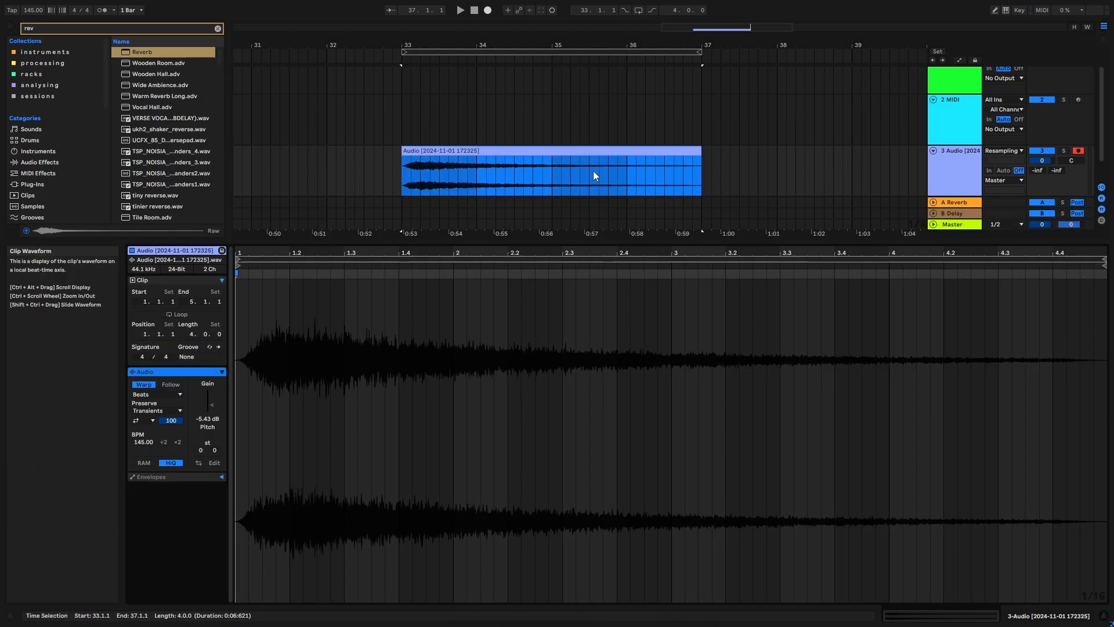
click(198, 462)
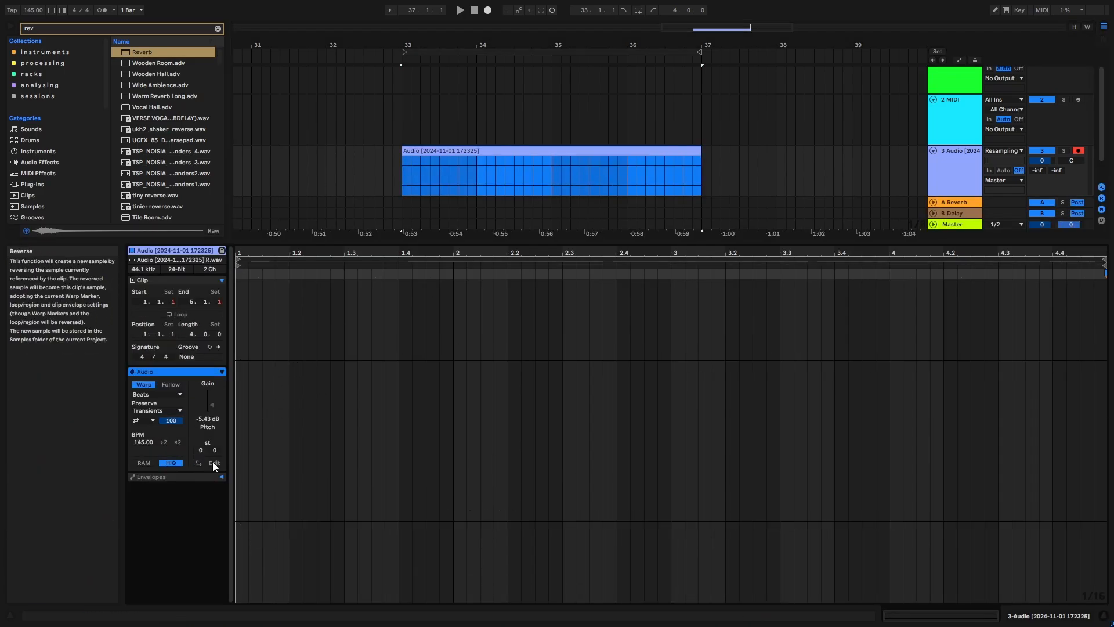
key(Tab)
key(shift+Tab)
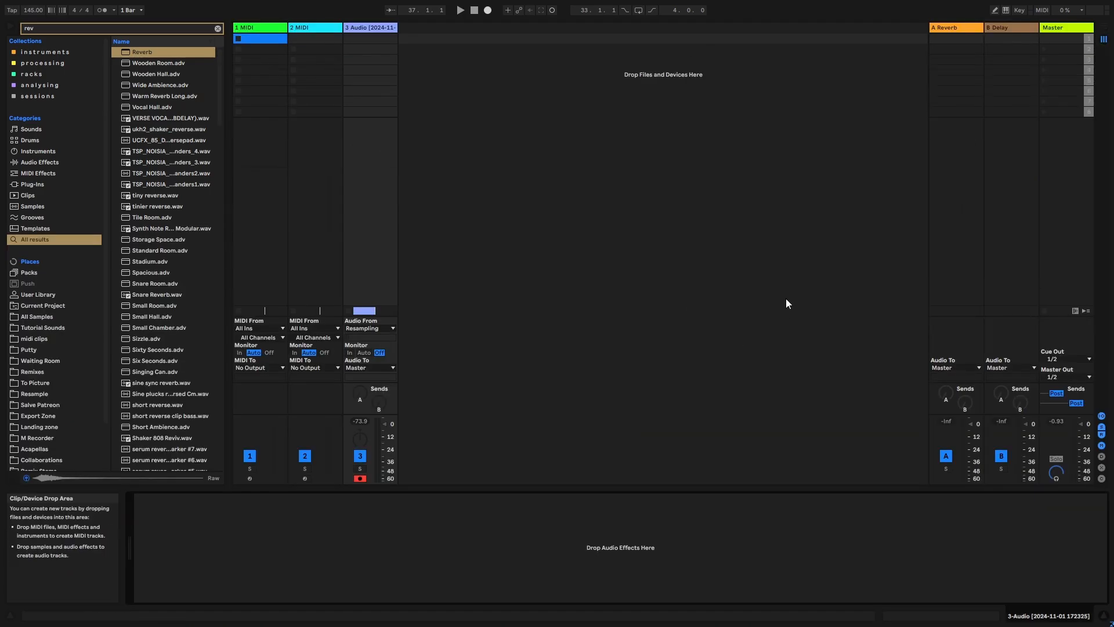
key(Tab)
- Insert a new audio track below the reversed reverb clip's track and deactivate the reversed clip's track
click(218, 29)
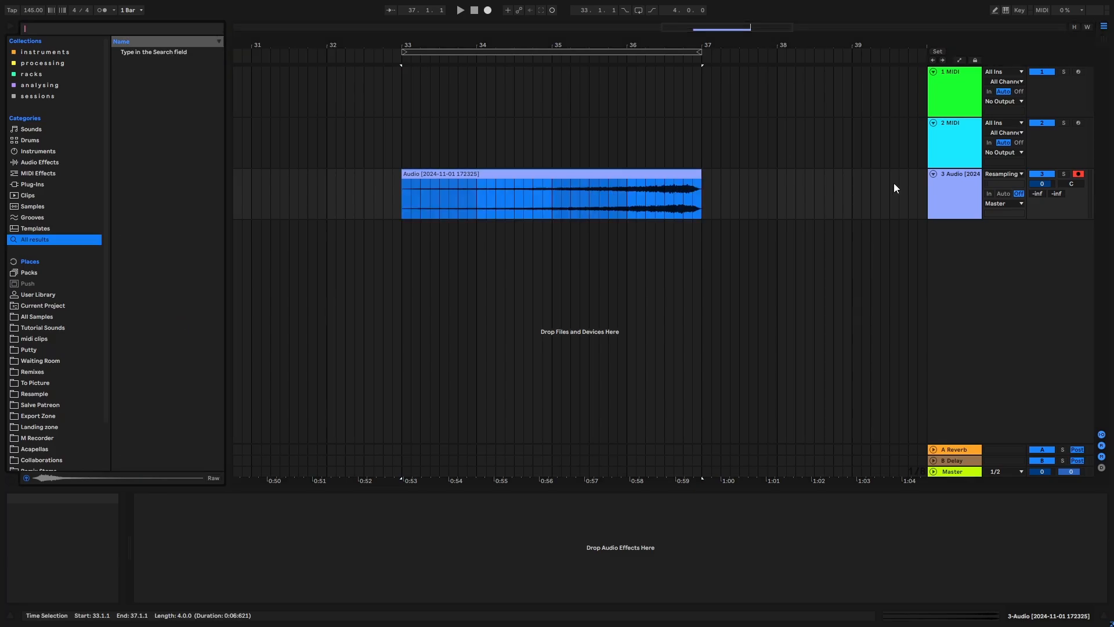
click(958, 201)
key(ctrl+t)
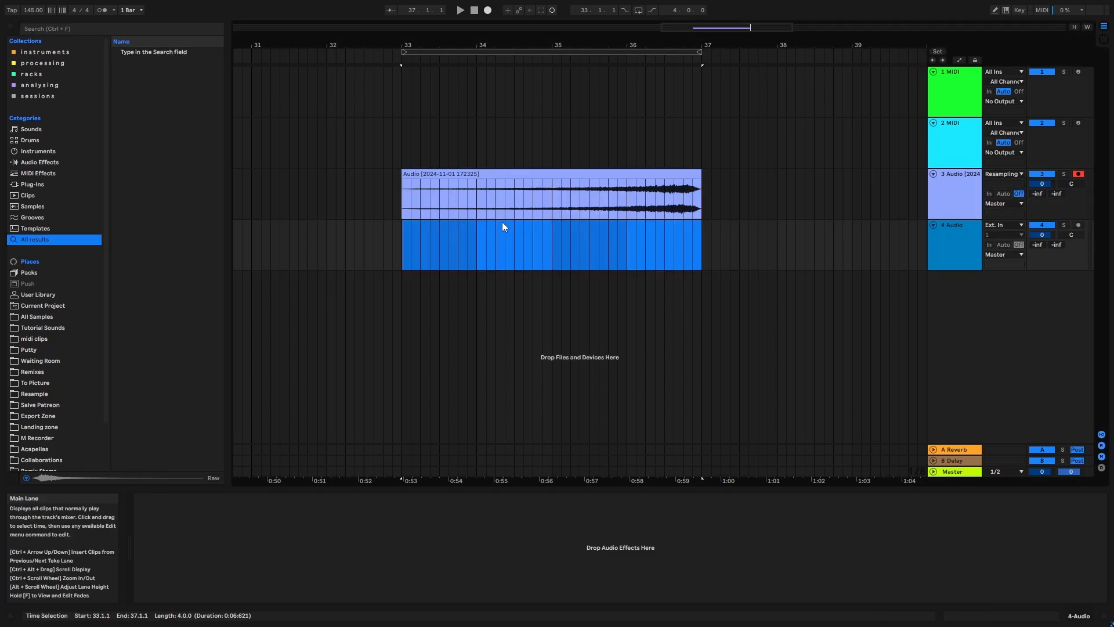
drag(346, 201, 726, 253)
click(730, 257)
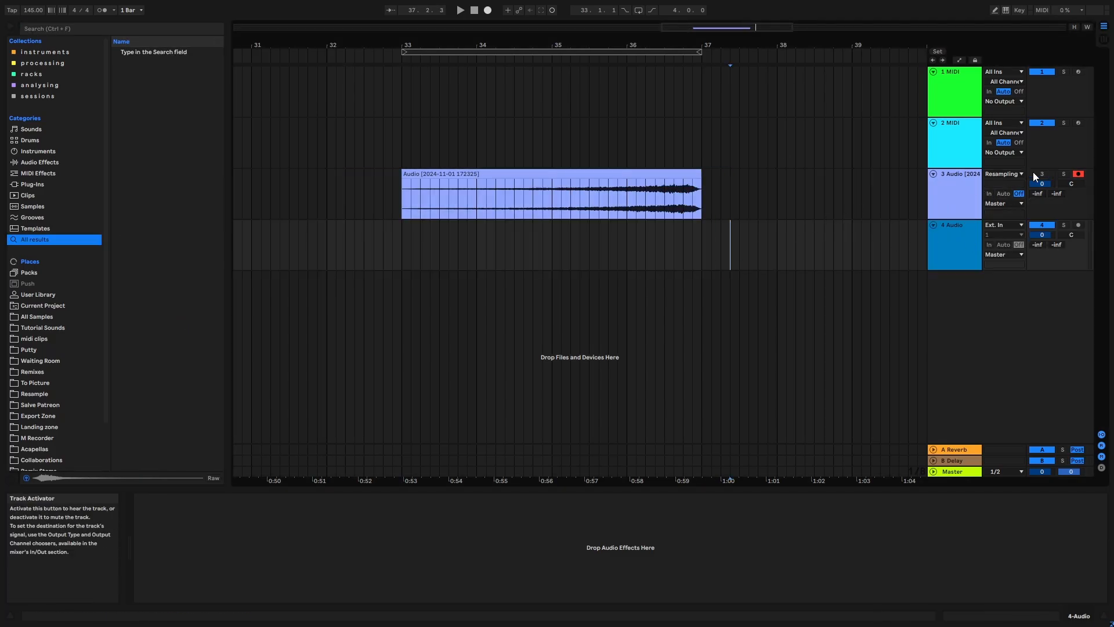
drag(352, 137, 730, 236)
click(730, 235)
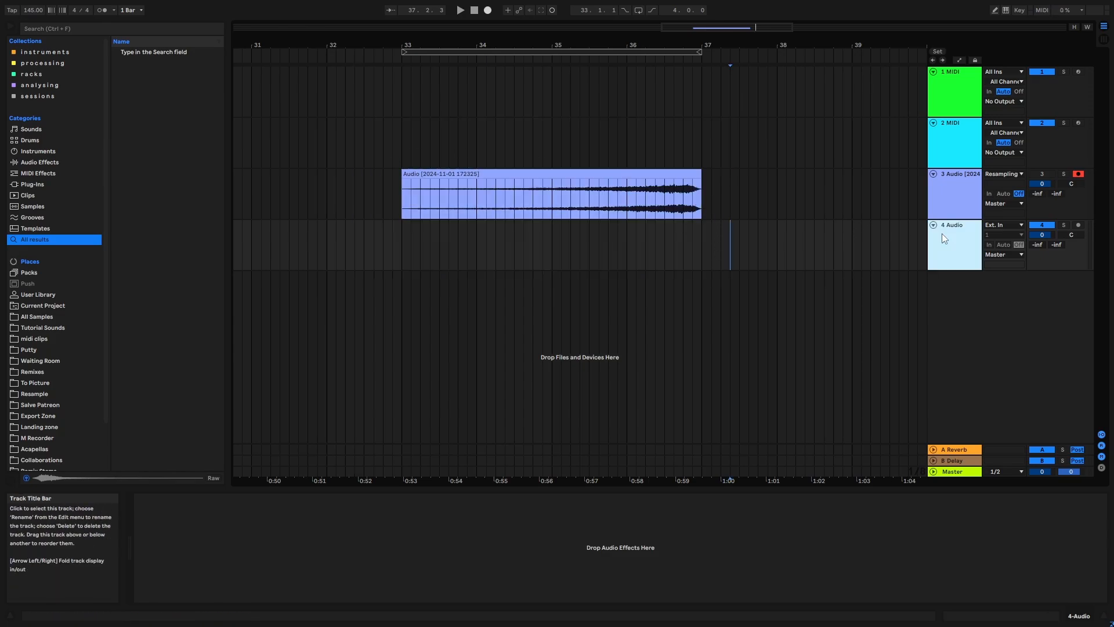
- Find the clap sample RSH3_Collider_Kit_Clap_02, place it at bar 33 on track 4 and paste the copied Reverb onto that track
click(58, 32)
text(clap)
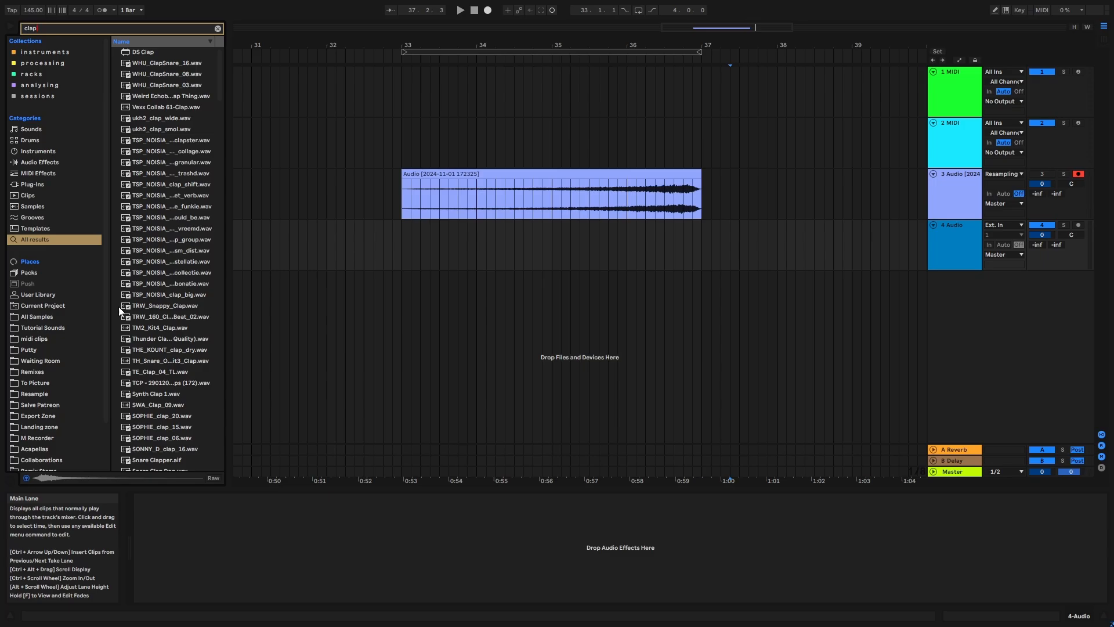
scroll(139, 304, down, 5)
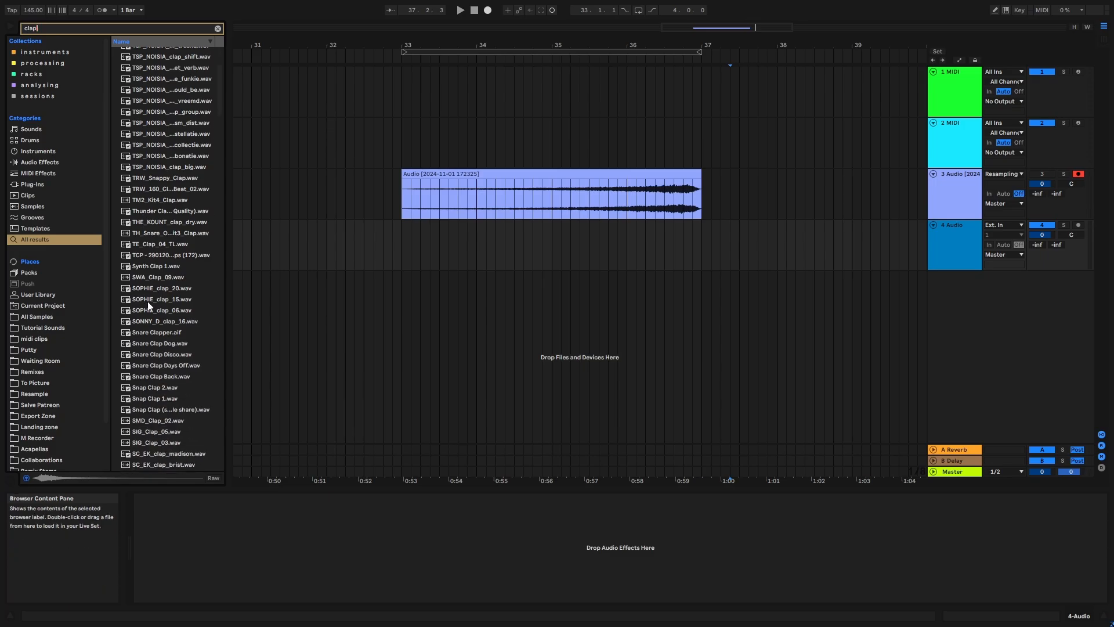
click(150, 309)
scroll(158, 328, down, 1)
click(167, 353)
scroll(168, 392, down, 5)
click(177, 394)
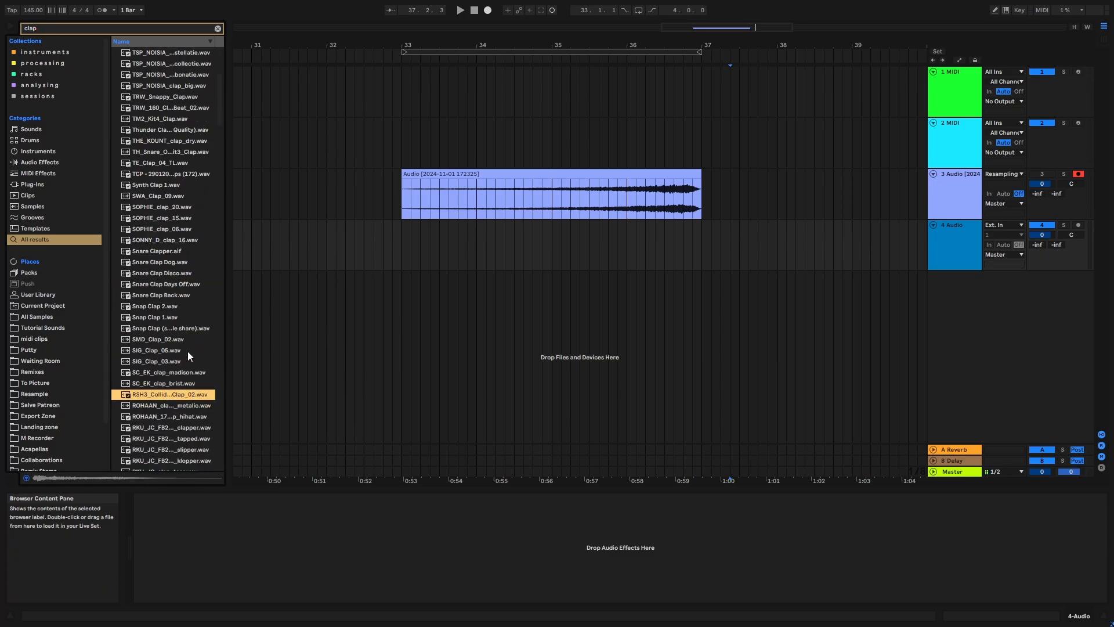
scroll(178, 390, down, 1)
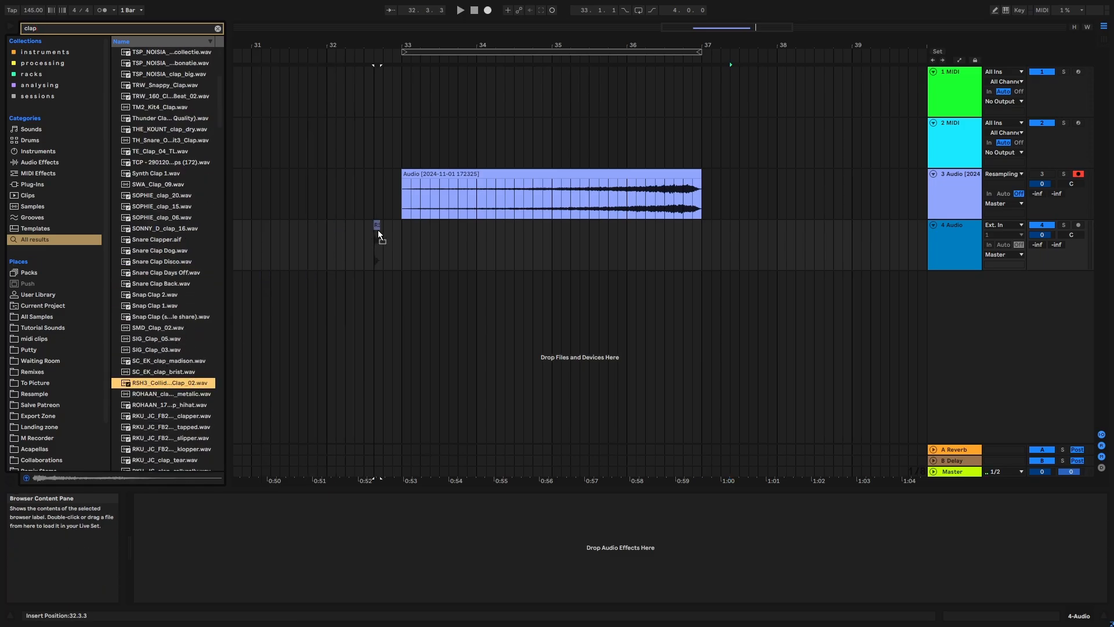
drag(377, 229, 402, 232)
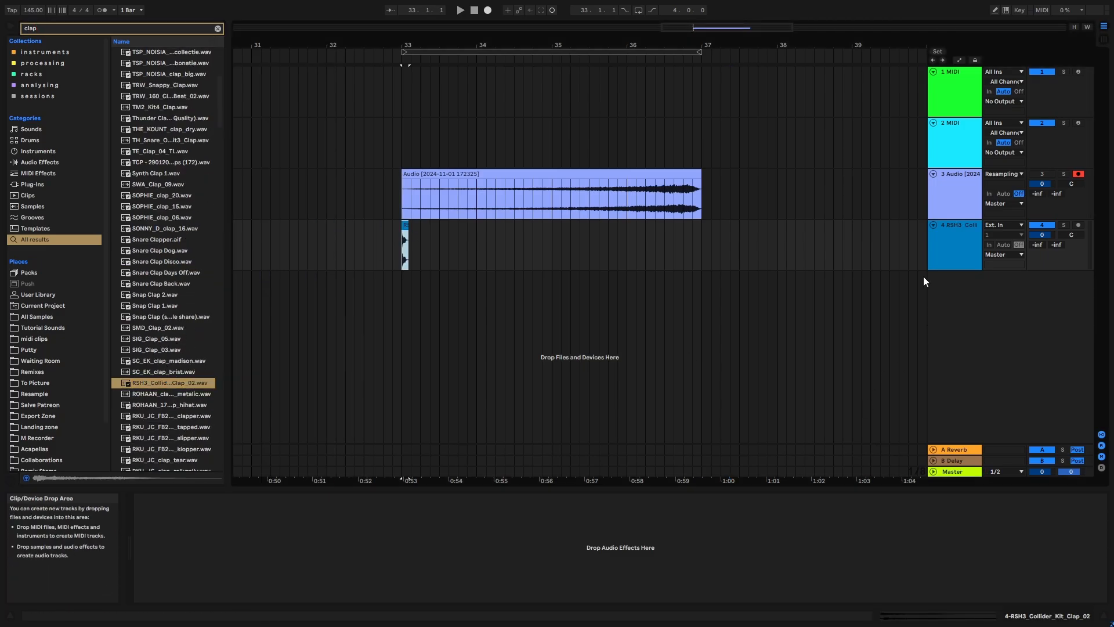
click(478, 550)
key(ctrl+v)
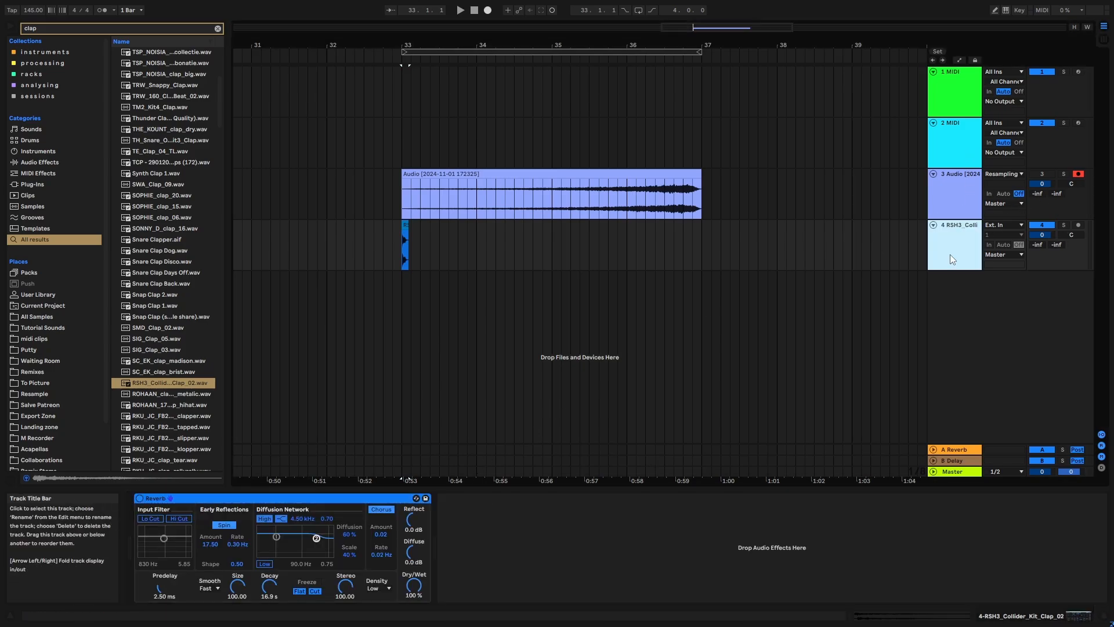
- Insert an audio track below the clap, set its input to Resampling, arm it and record the reverberated clap from bar 33 past bar 37
key(ctrl+t)
click(1004, 276)
click(1004, 305)
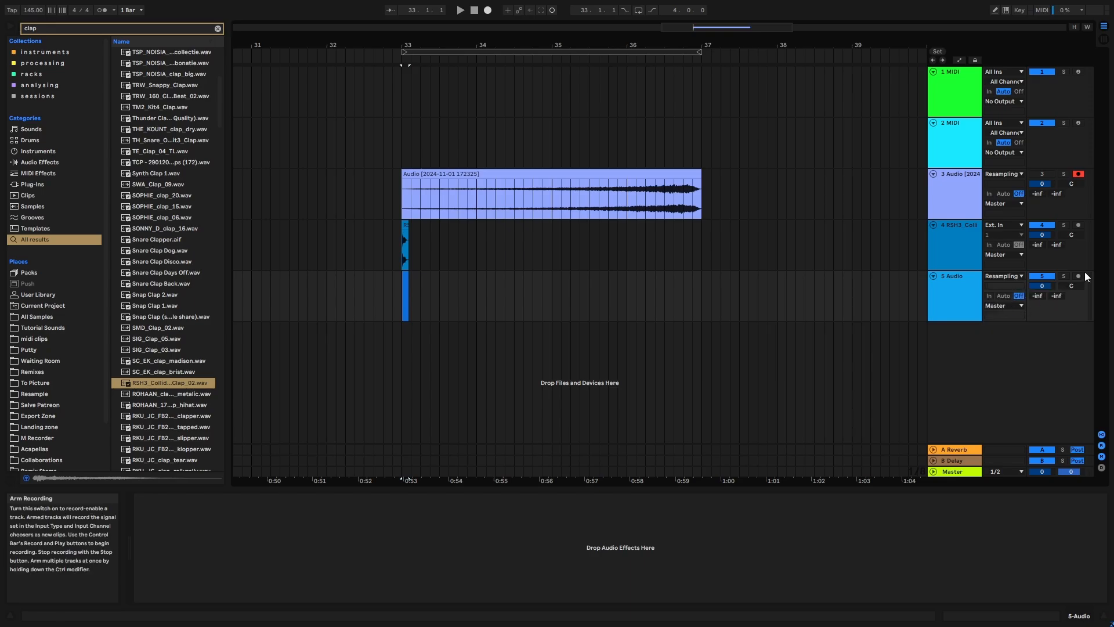
click(516, 51)
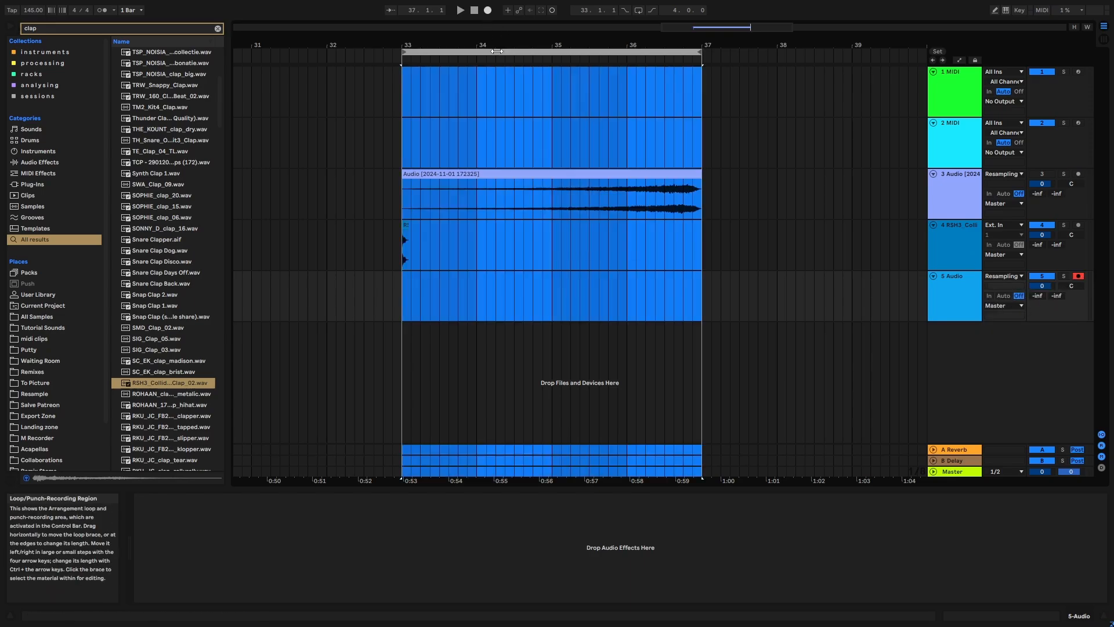
click(487, 10)
drag(469, 45, 468, 75)
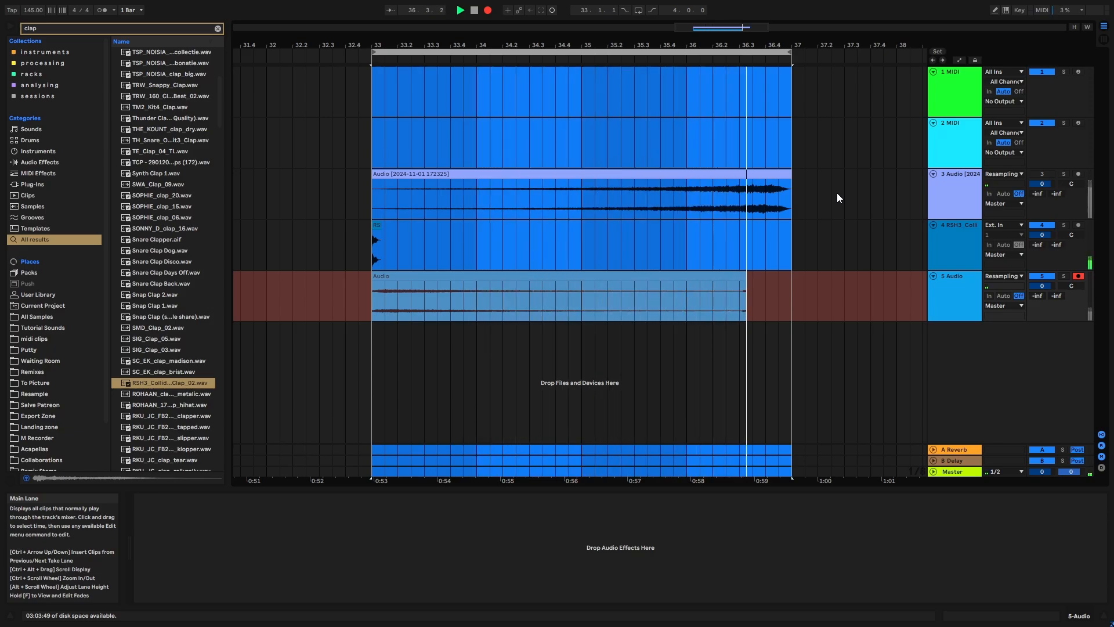
- Trim the recorded clap reverb clip to end at bar 37, add a short fade-out and consolidate it
click(777, 276)
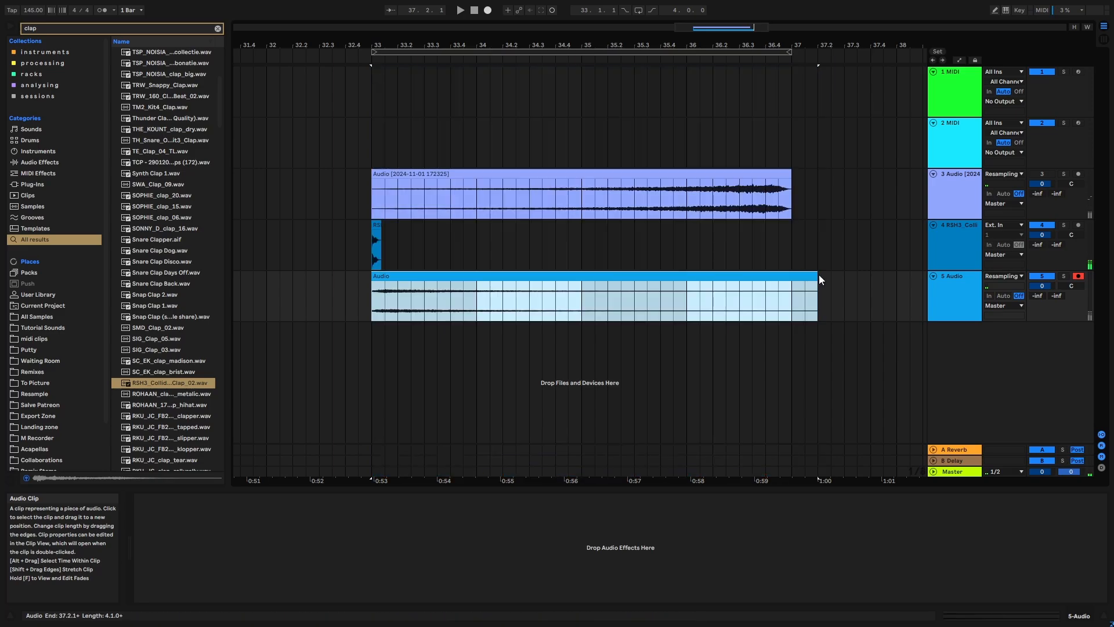
drag(817, 273, 765, 283)
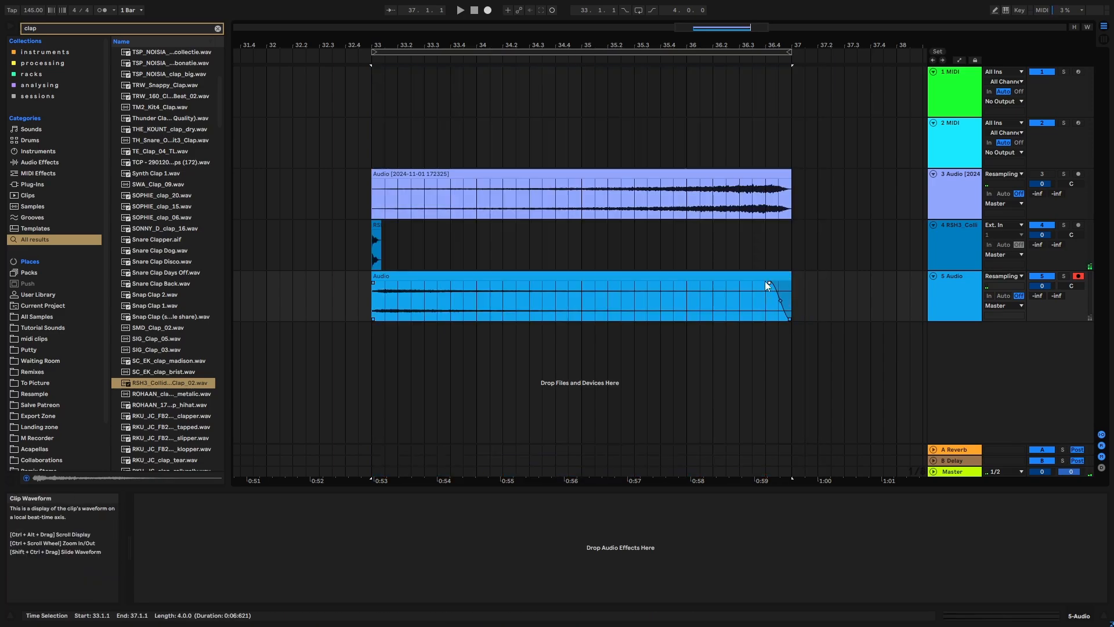
click(758, 277)
key(ctrl+j)
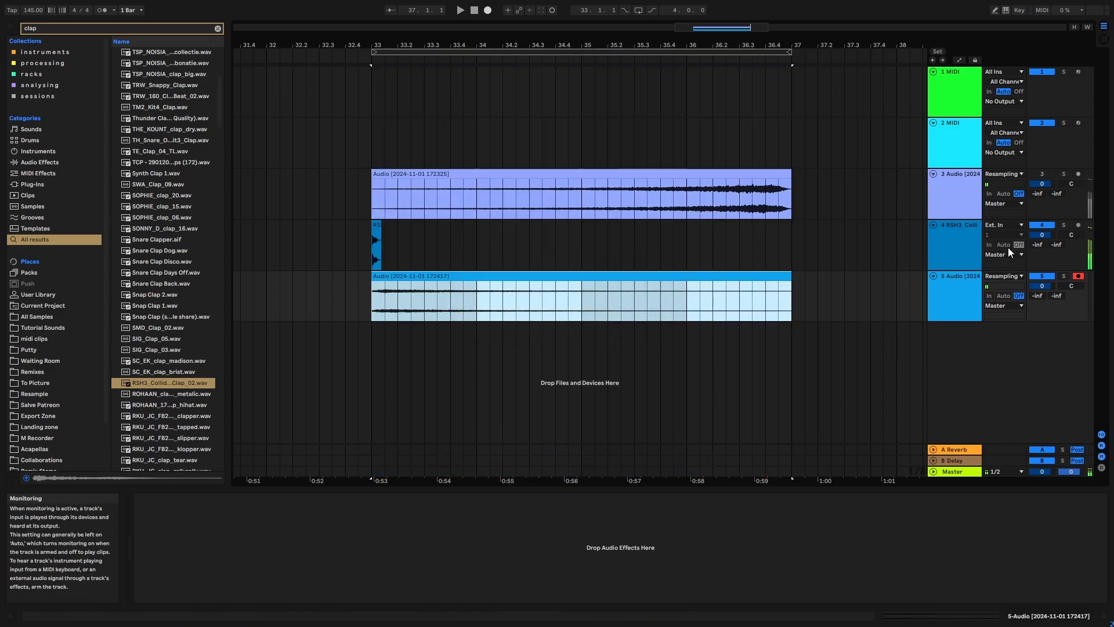
- Delete the original clap track and reverse the consolidated clap reverb clip
click(953, 242)
key(Delete)
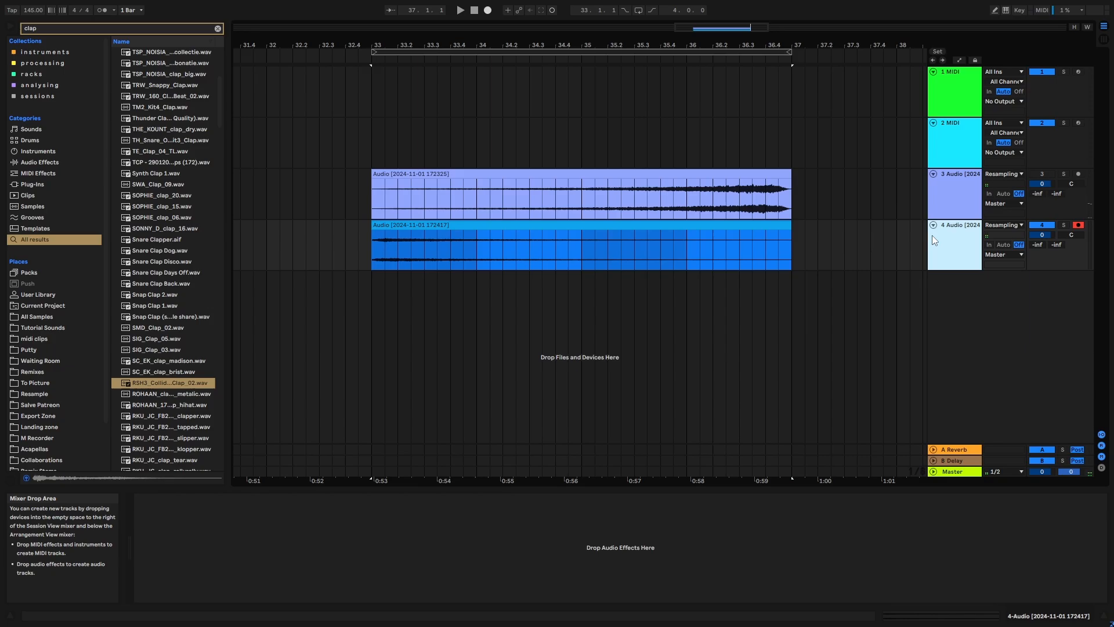
double_click(726, 226)
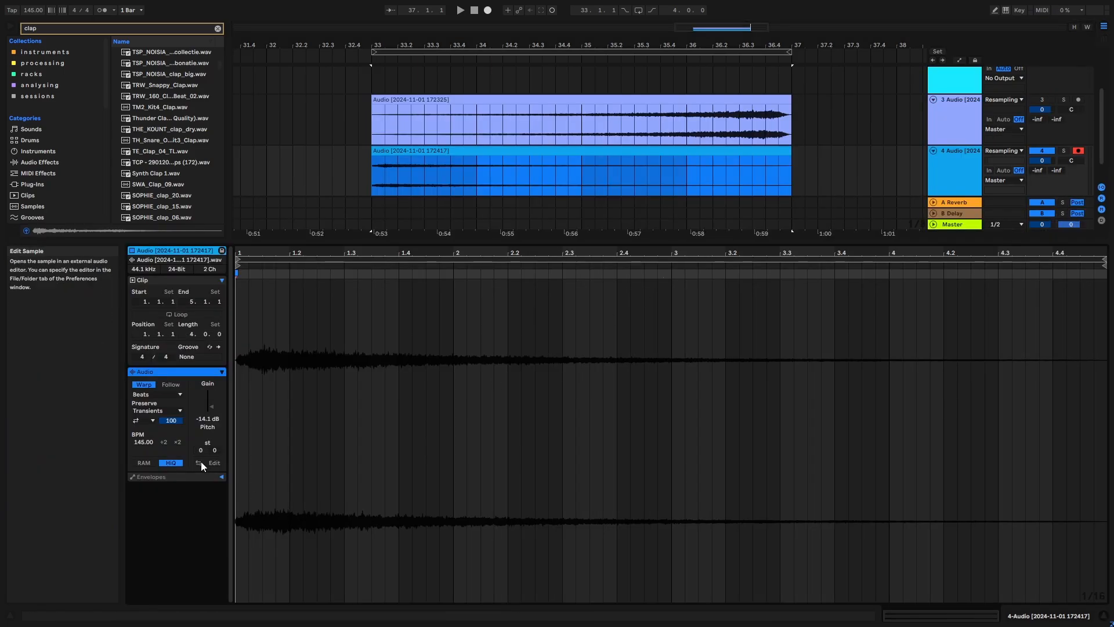
click(835, 191)
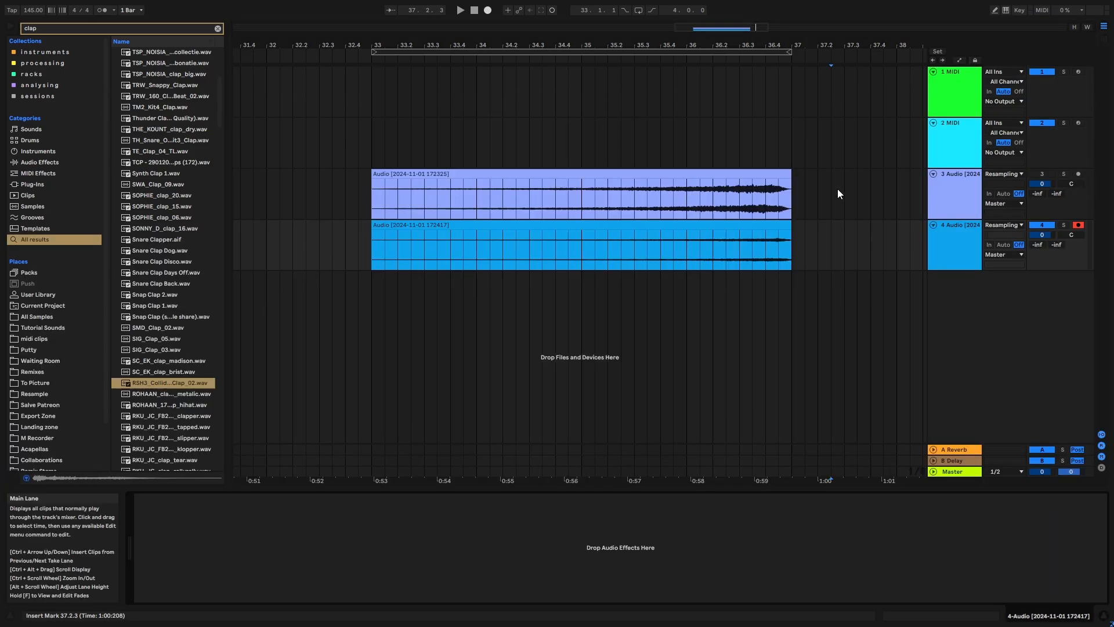
- Deactivate the reversed clap reverb's track, clear the browser search and insert a new audio track below it
click(948, 253)
click(1043, 225)
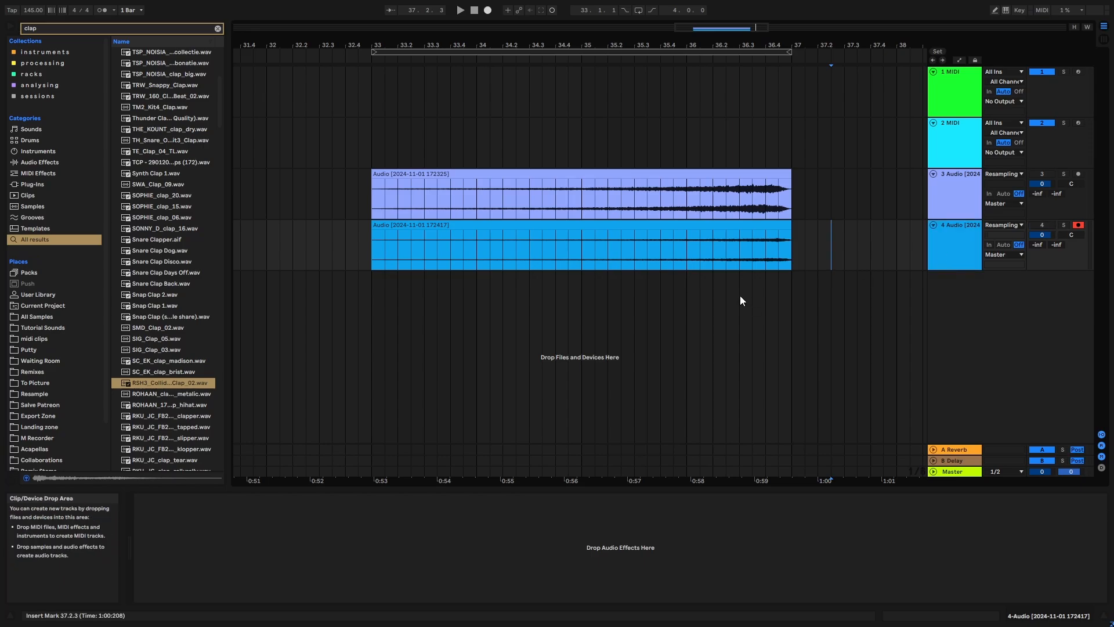
click(217, 28)
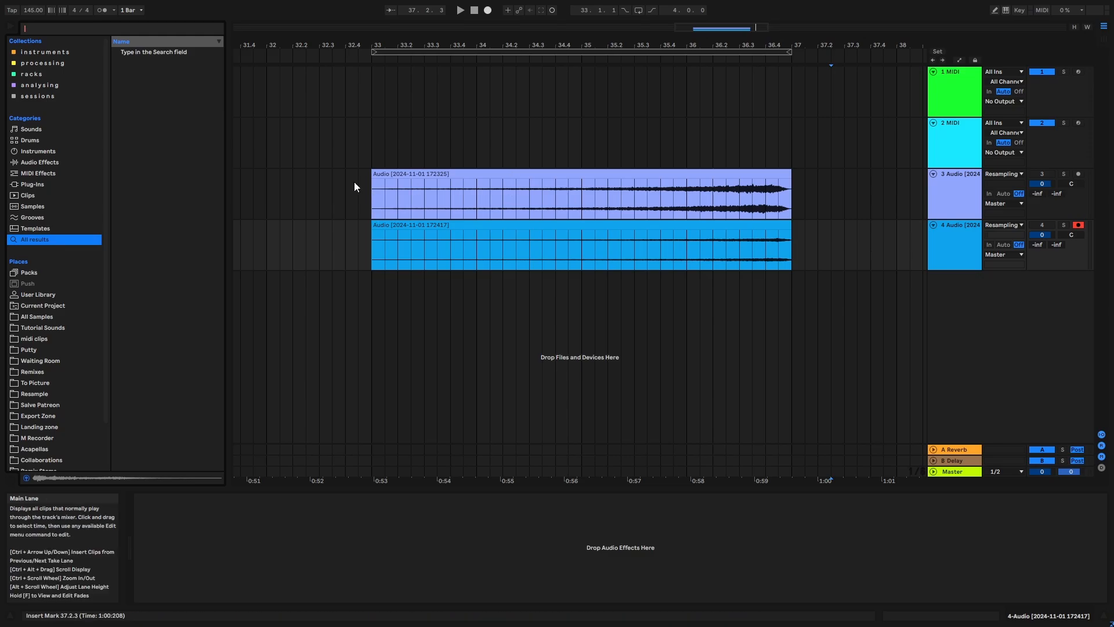
mouse_move(354, 182)
mouse_down()
mouse_move(652, 252)
mouse_move(851, 271)
mouse_up()
click(857, 249)
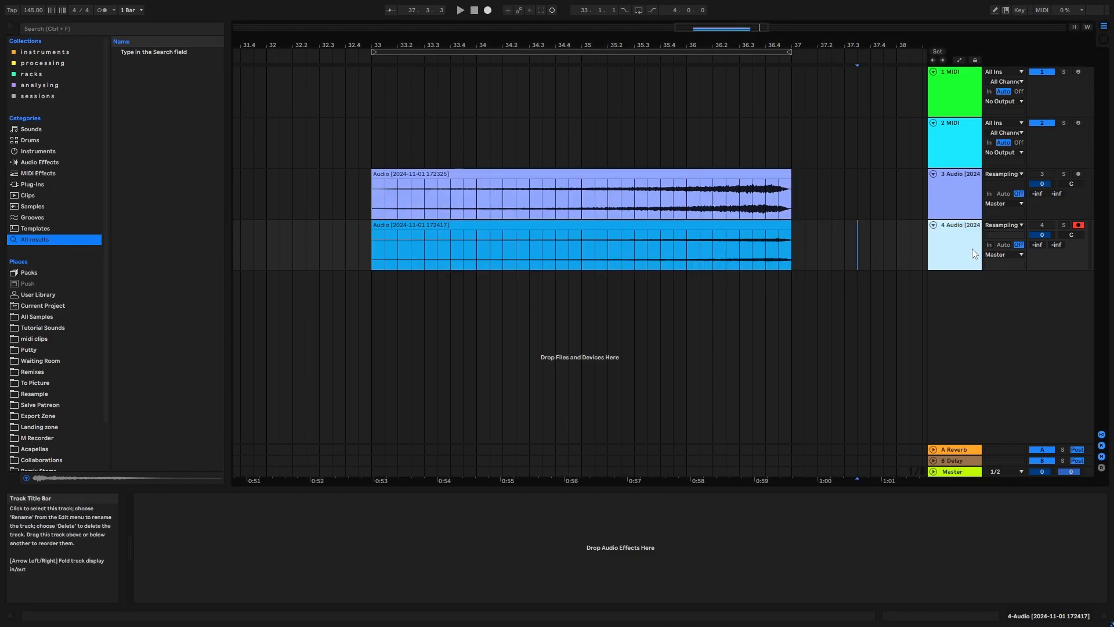
key(ctrl+t)
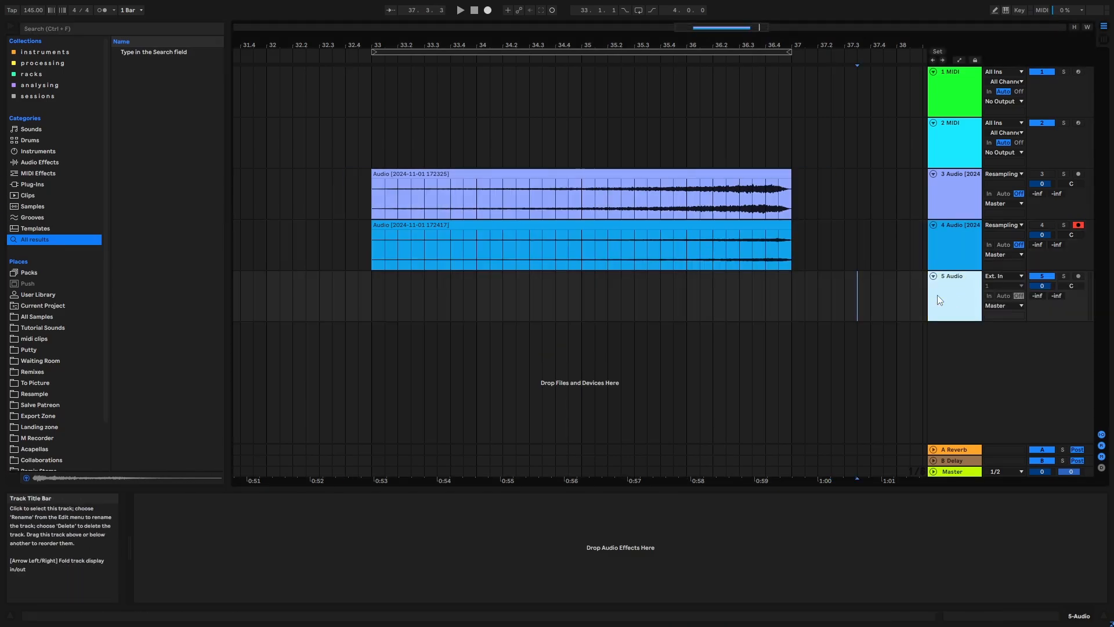
- Find a kick sample, place Tight Kick 3.wav at bar 33 on track 5 and paste the copied Reverb onto that track
click(65, 28)
text(kick)
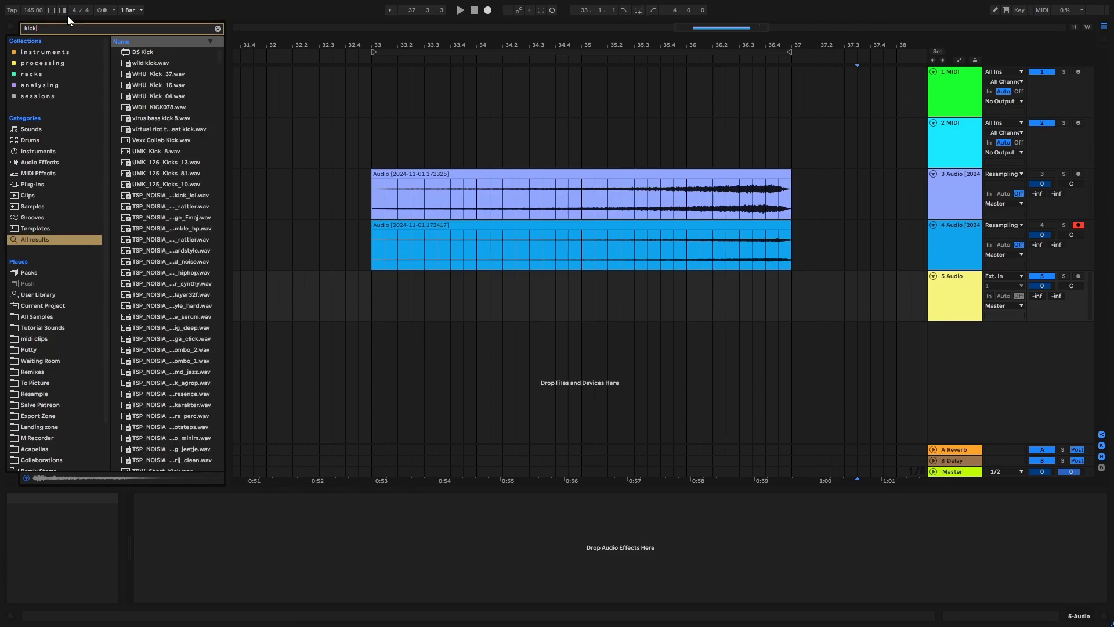
scroll(191, 344, down, 5)
click(178, 346)
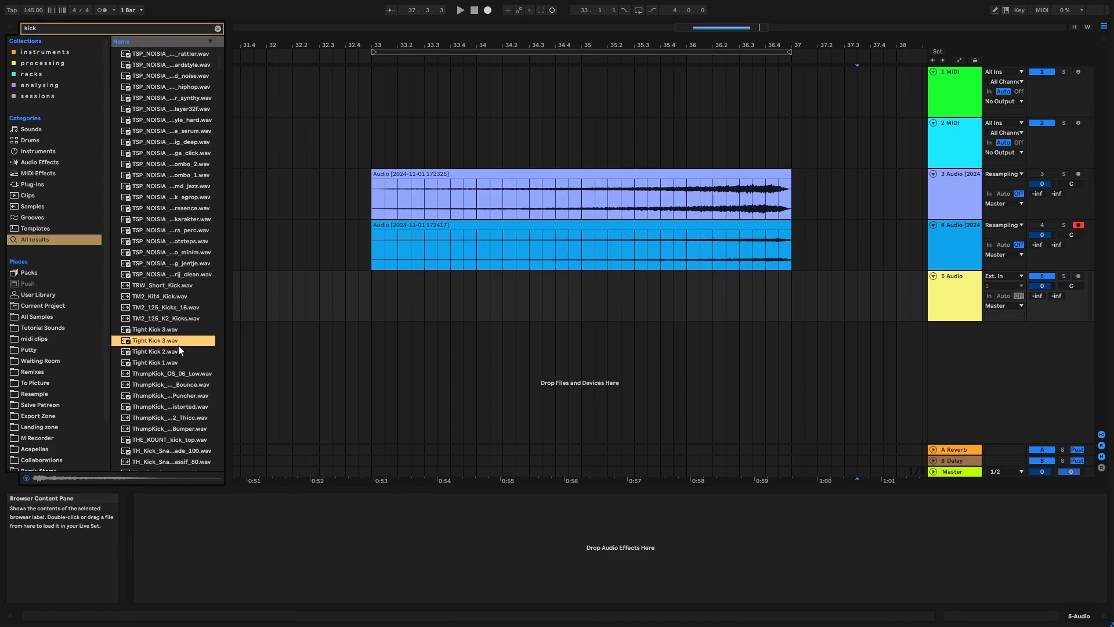
scroll(179, 346, down, 5)
click(174, 202)
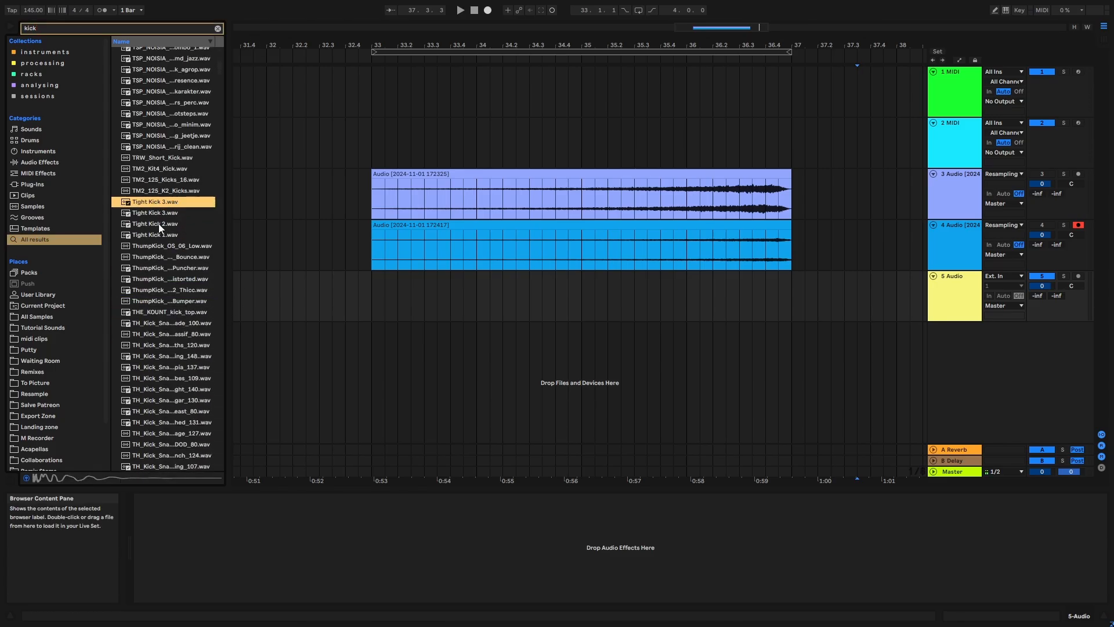
click(161, 225)
click(168, 214)
drag(375, 278, 376, 278)
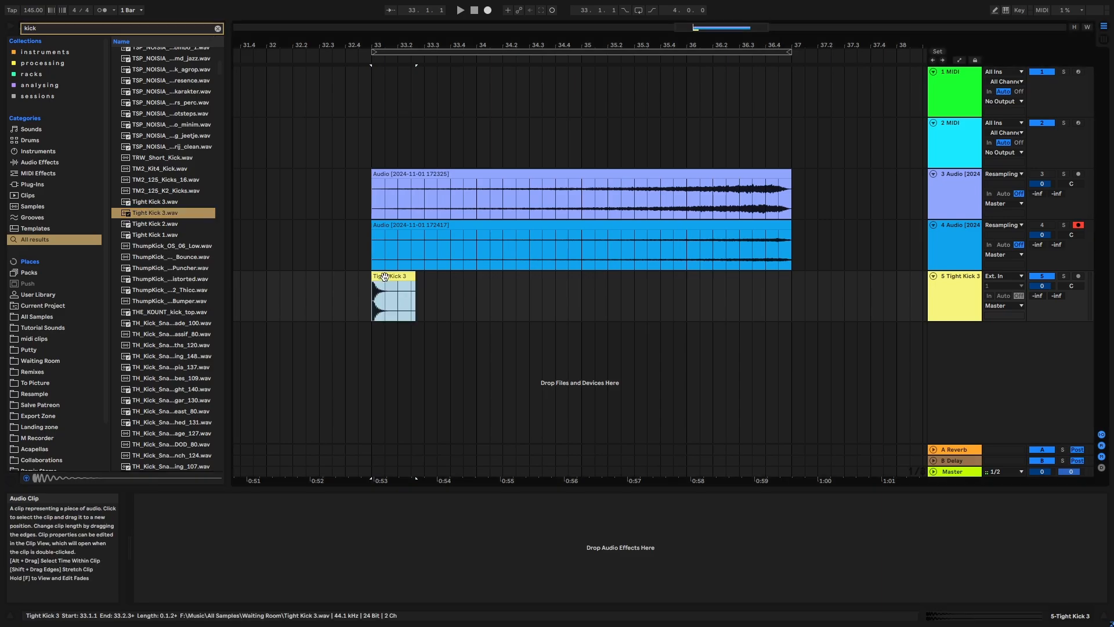
drag(671, 476, 597, 519)
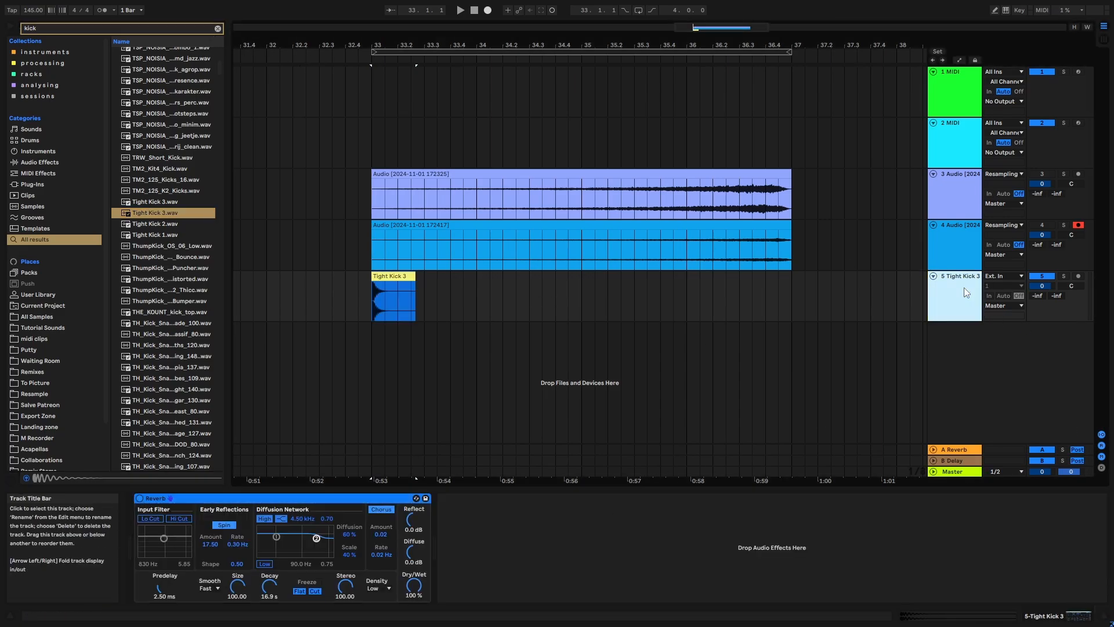
- Insert an audio track below the kick, set its input to Resampling, arm it and record the reverberated kick from bar 33 past bar 37
key(ctrl+t)
click(998, 327)
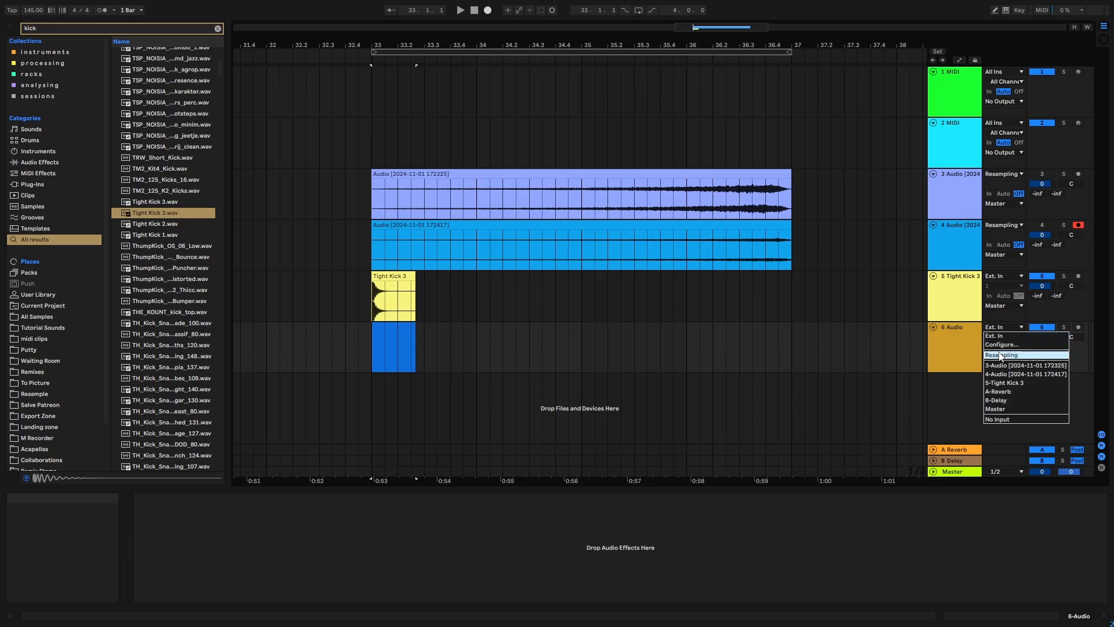
click(1001, 354)
click(1077, 327)
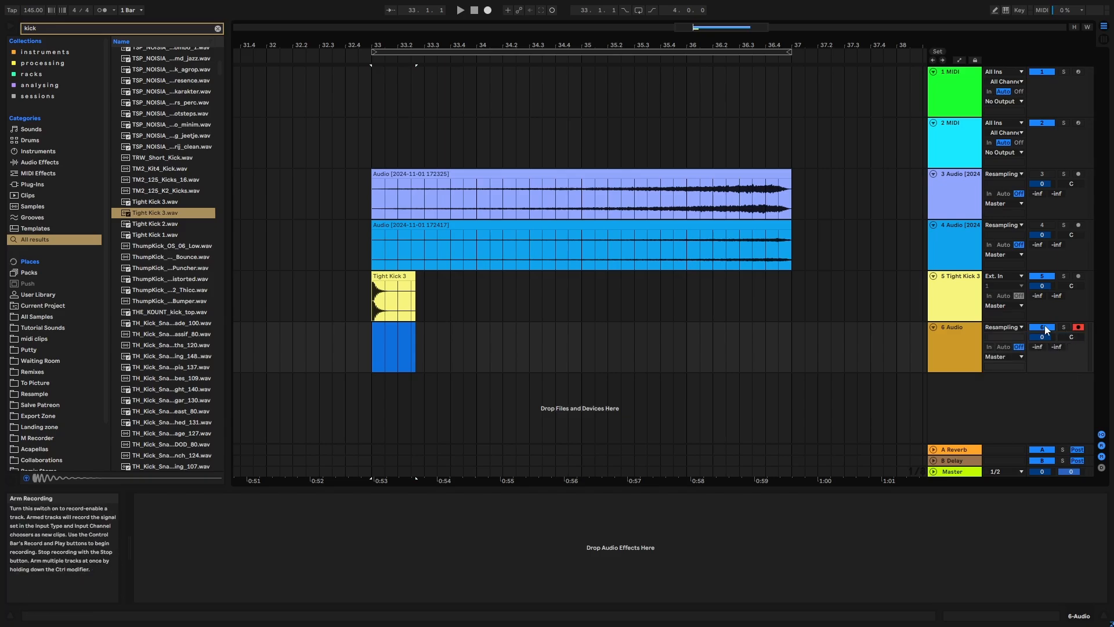
click(514, 52)
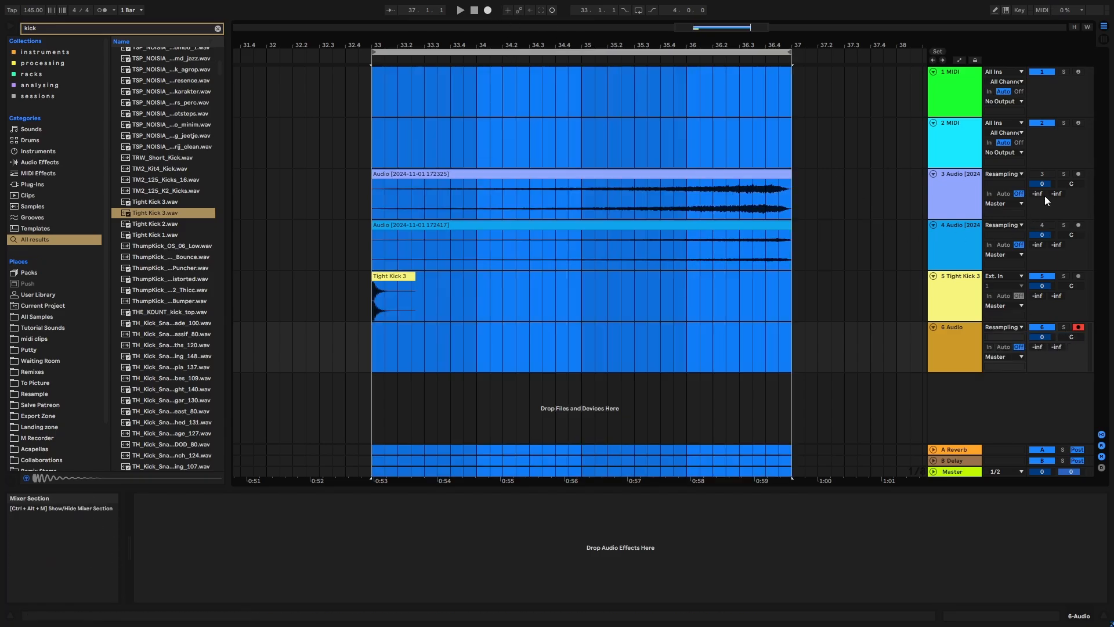
click(488, 10)
drag(560, 44, 547, 41)
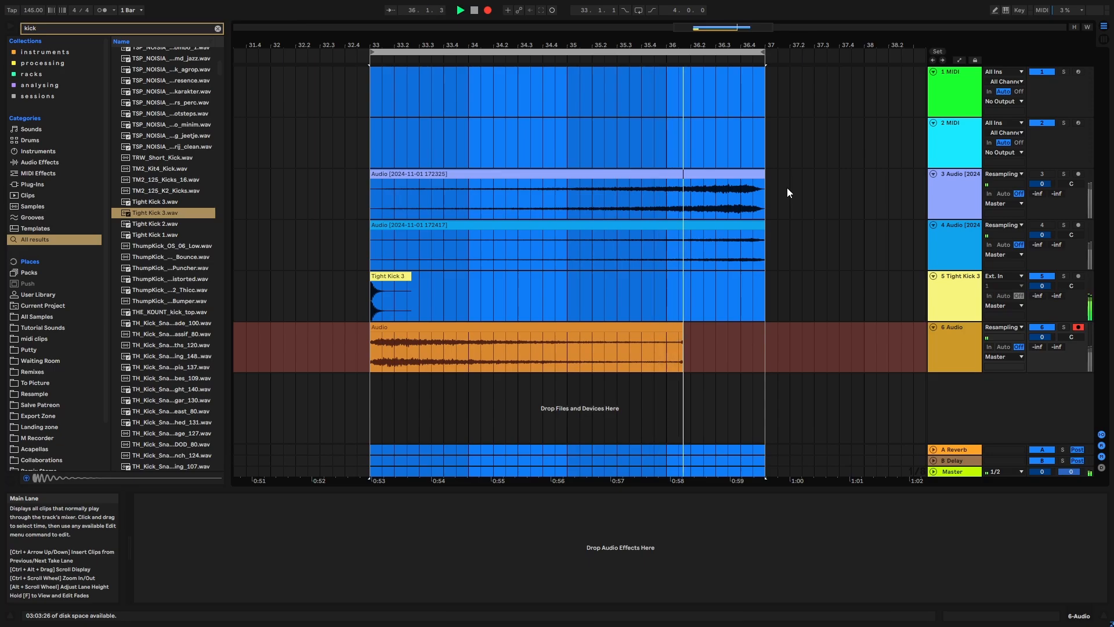
key(space)
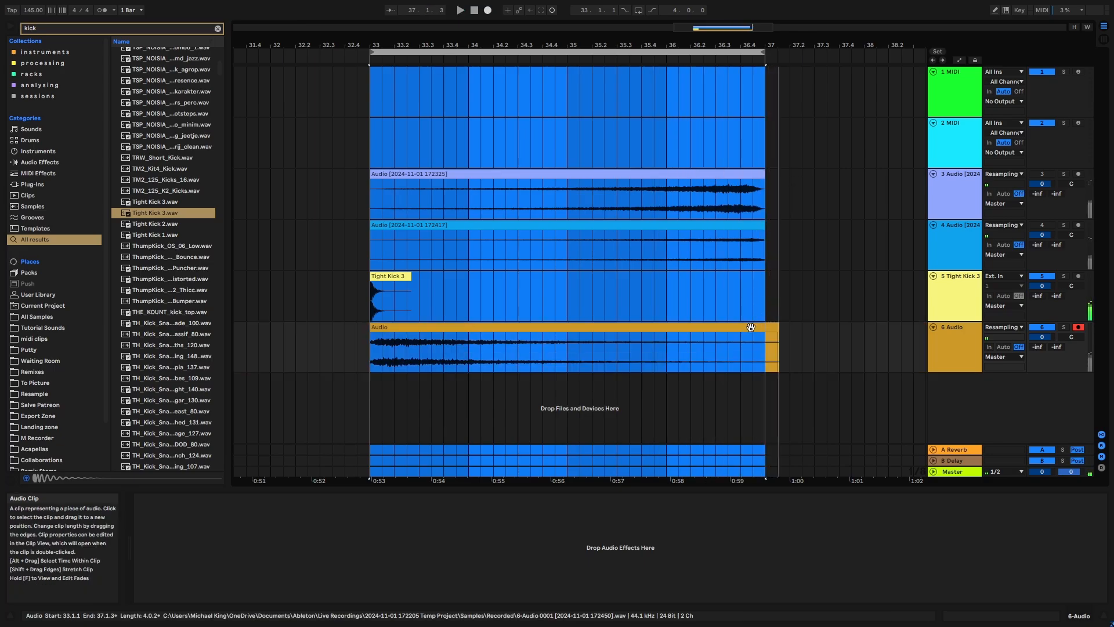
- Trim the recorded kick reverb clip to end at bar 37, add a short fade-out and consolidate it
click(778, 326)
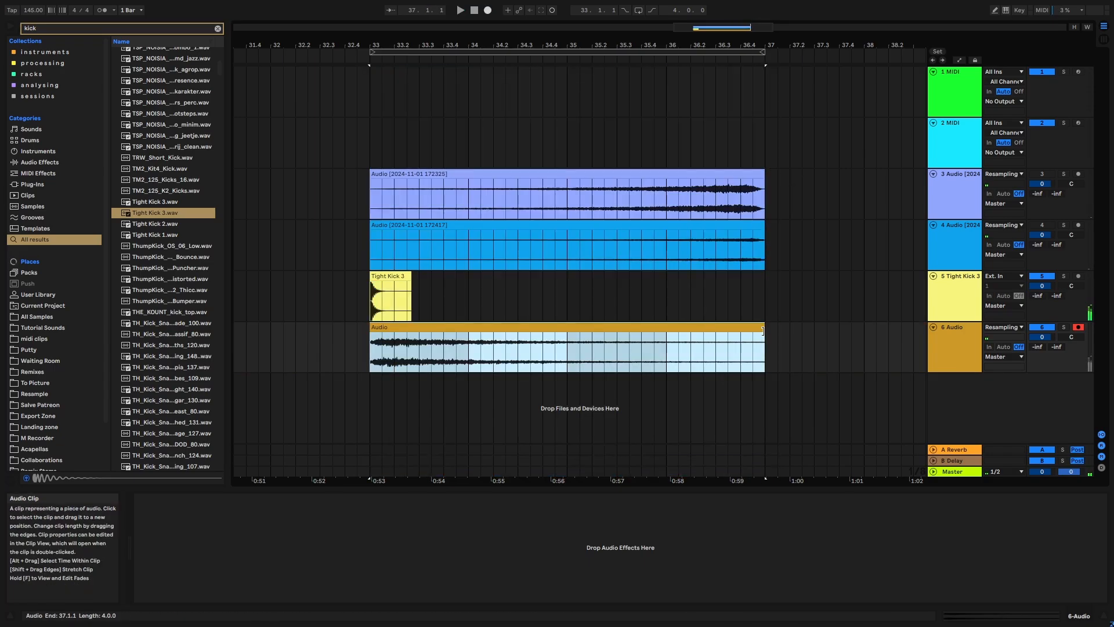
drag(762, 331, 743, 341)
key(ctrl+j)
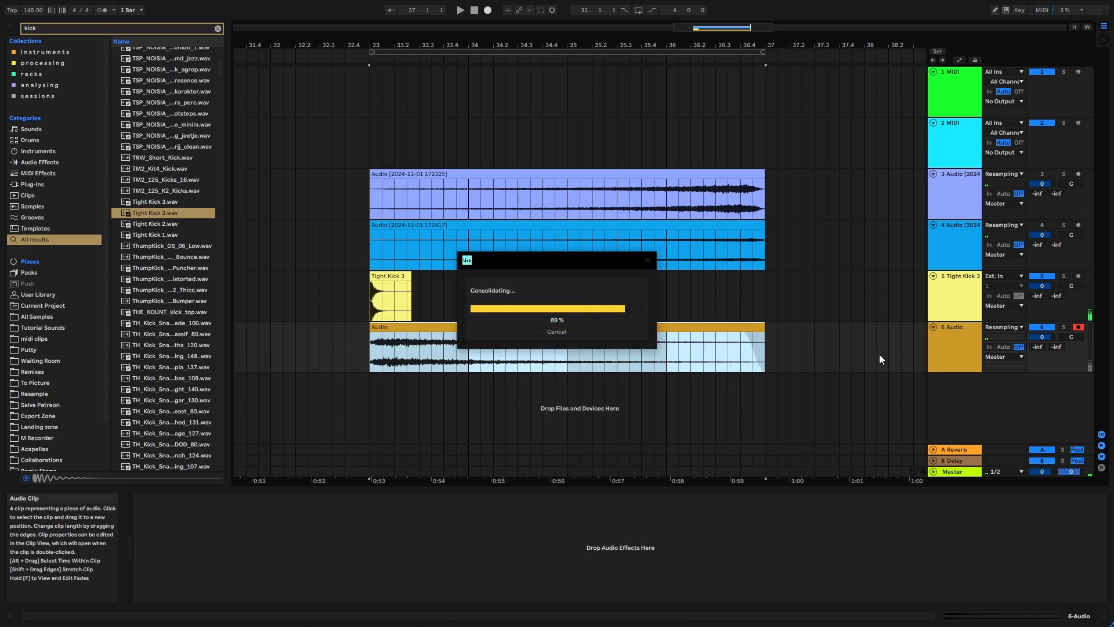
- Delete the original Tight Kick 3 track and reverse the consolidated kick reverb clip
click(934, 300)
key(Delete)
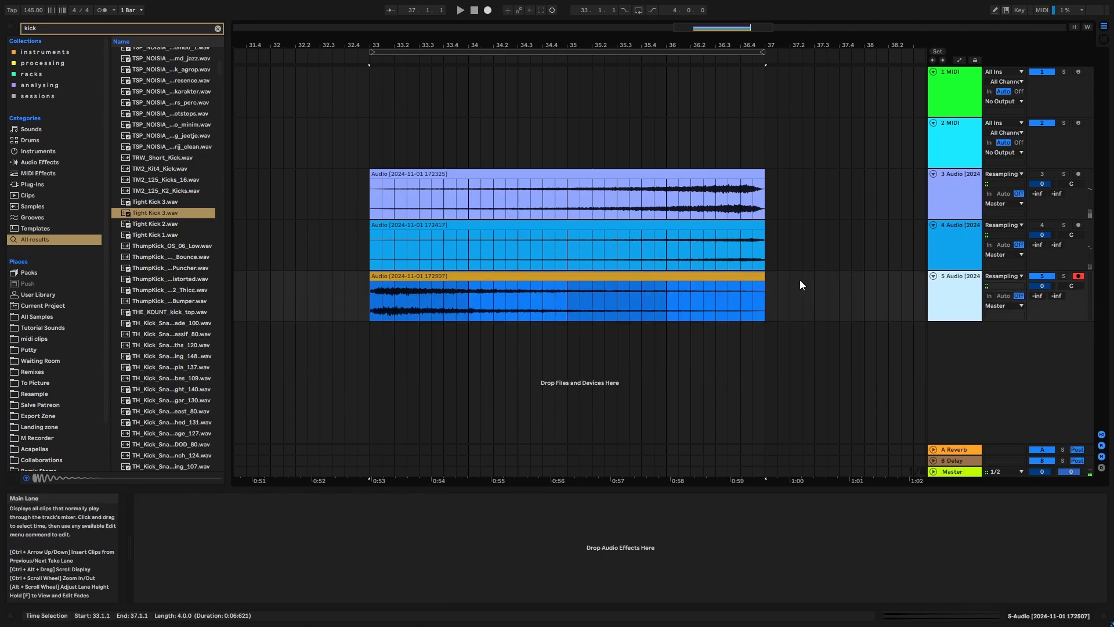
double_click(723, 277)
click(200, 463)
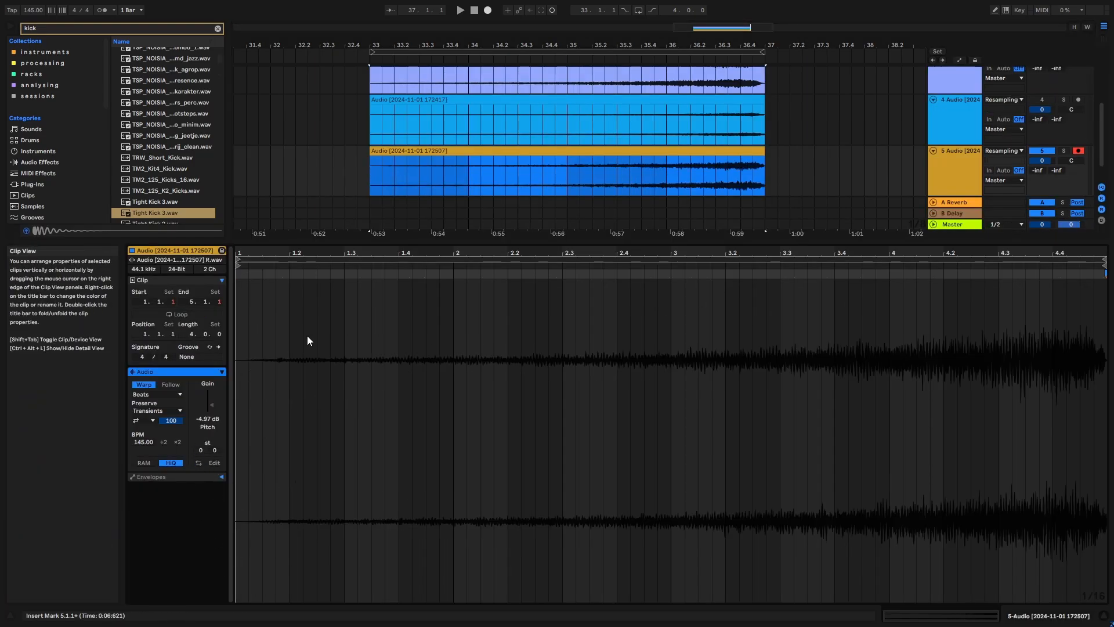
key(shift+Tab)
- Clear the browser search and select the loop's time range from bar 33 to bar 37 across all tracks
click(218, 29)
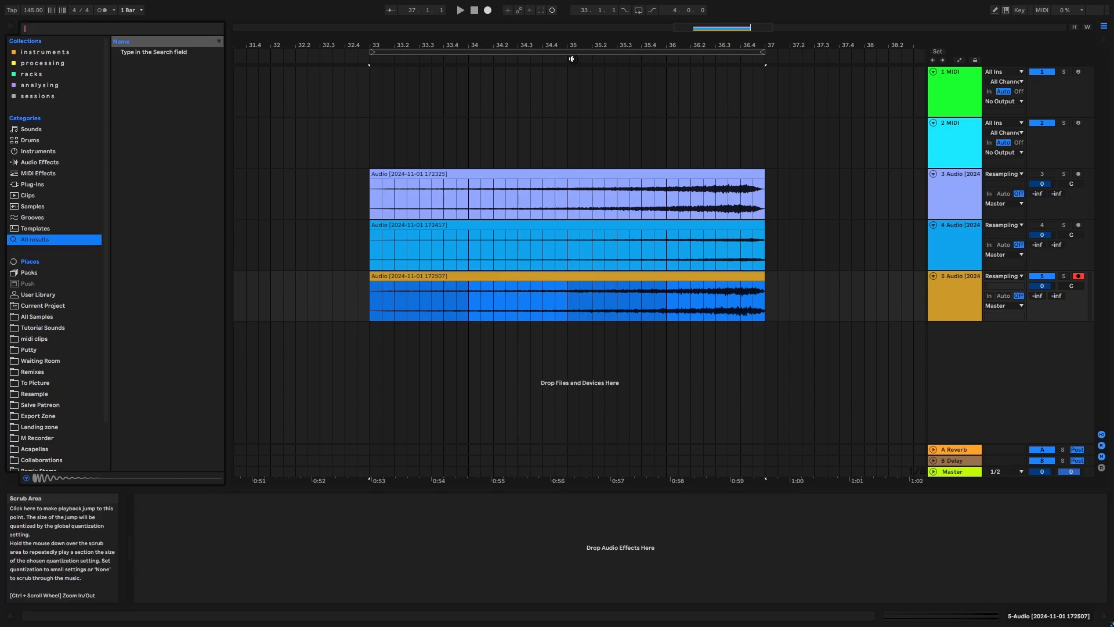
click(568, 52)
drag(602, 39, 570, 37)
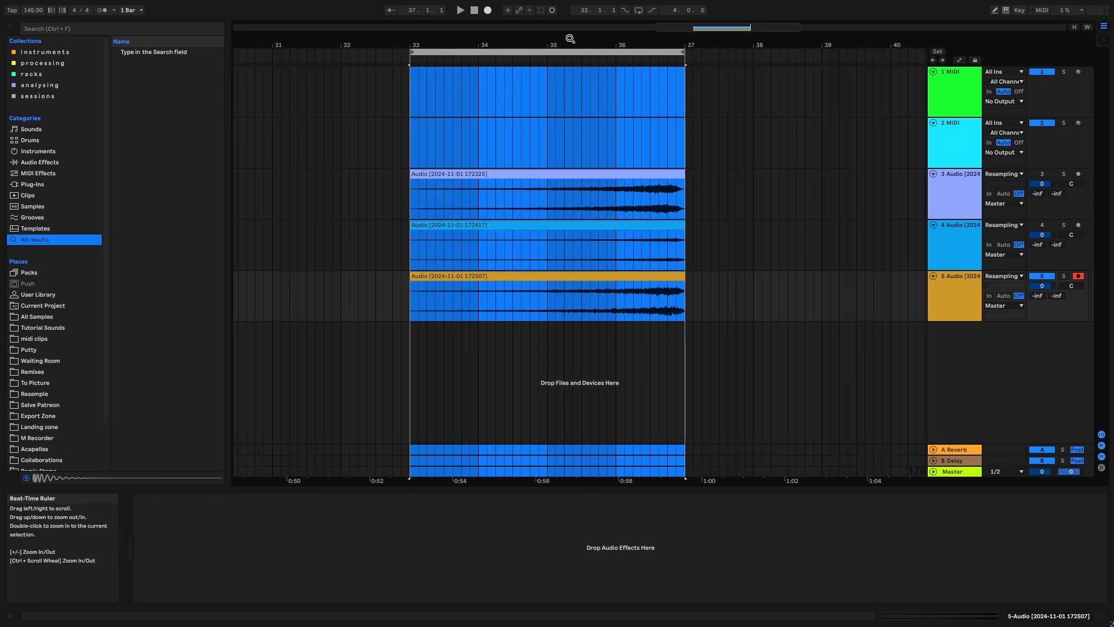
- Reactivate the two muted riser tracks 3 and 4, then play all three layers together over bars 33 to 37
key(space)
click(1043, 226)
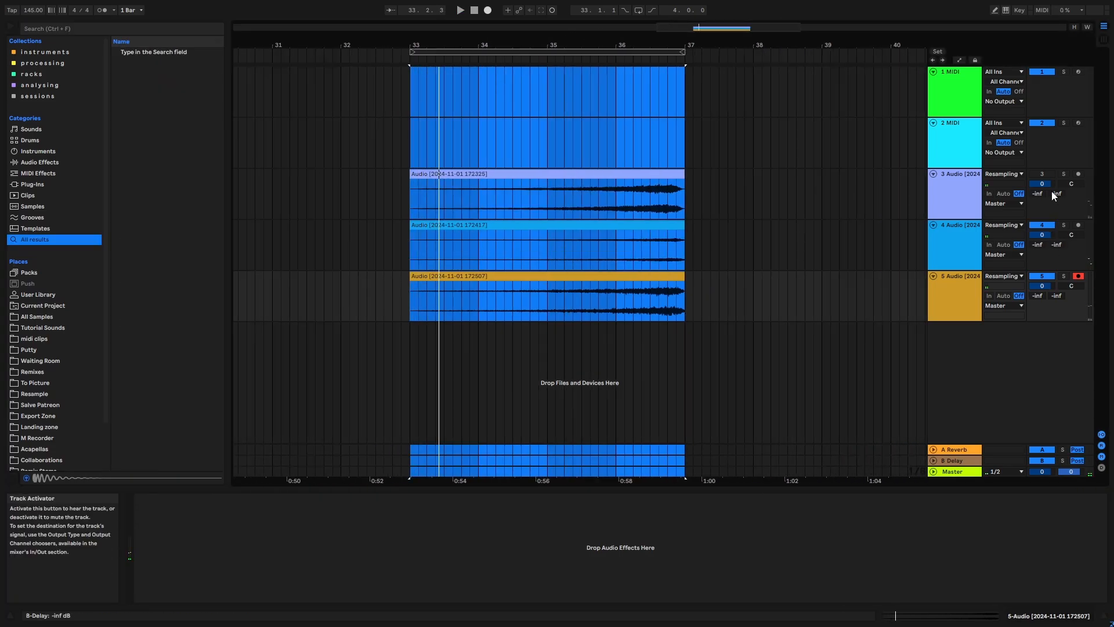
click(1047, 175)
click(550, 52)
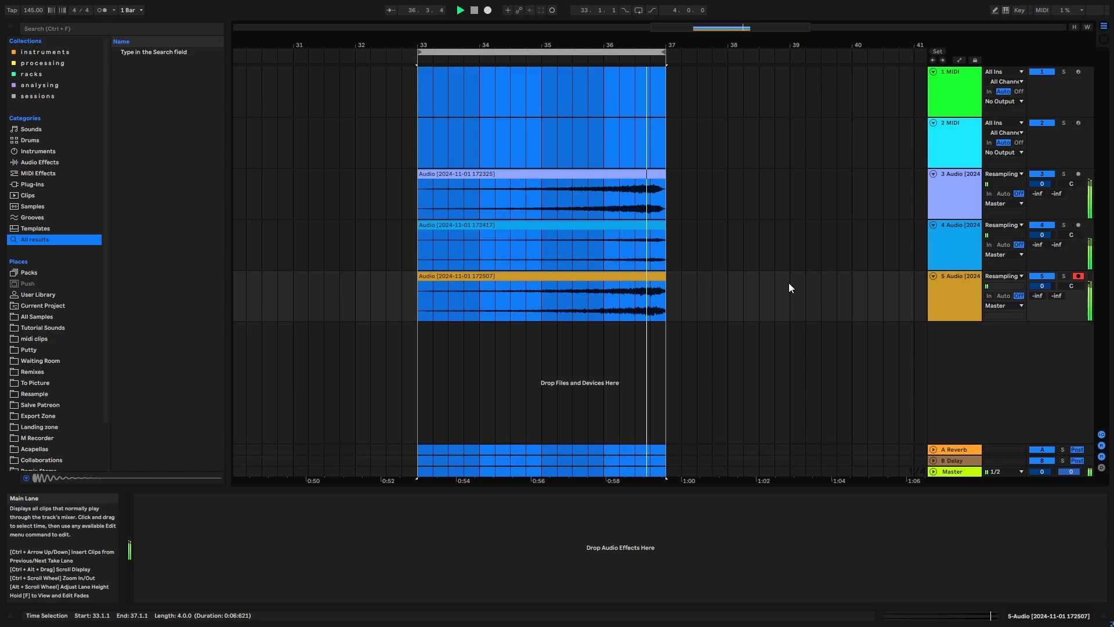
key(space)
- Balance the riser layers by lowering track 5 to -5.1 dB, auditioning track 3 in solo and raising its volume to 1.8 dB
click(821, 273)
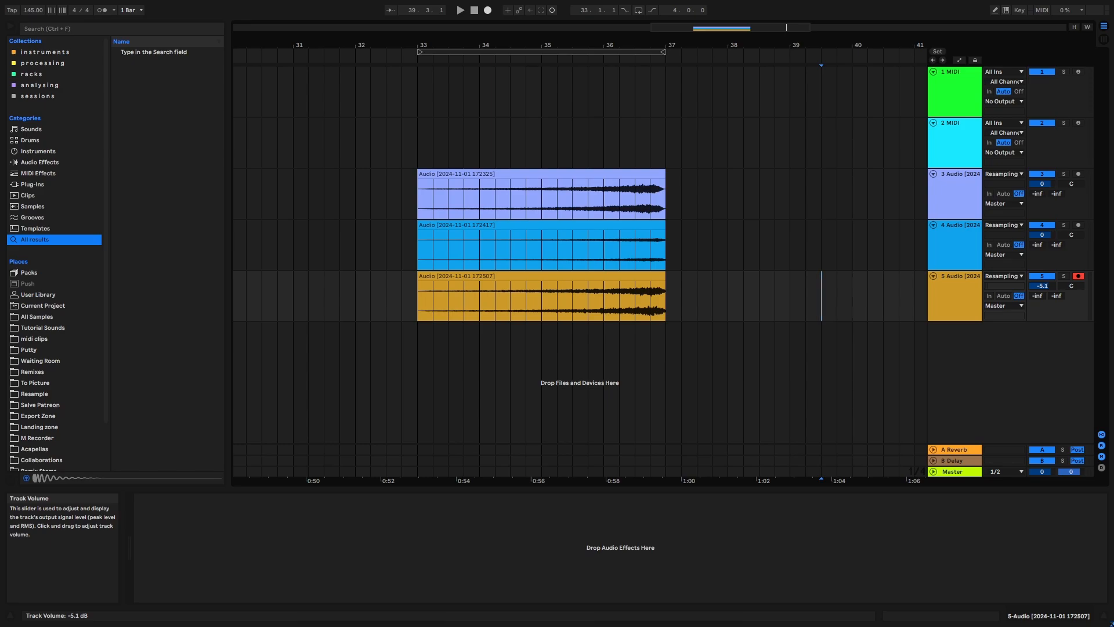
click(1062, 173)
click(572, 145)
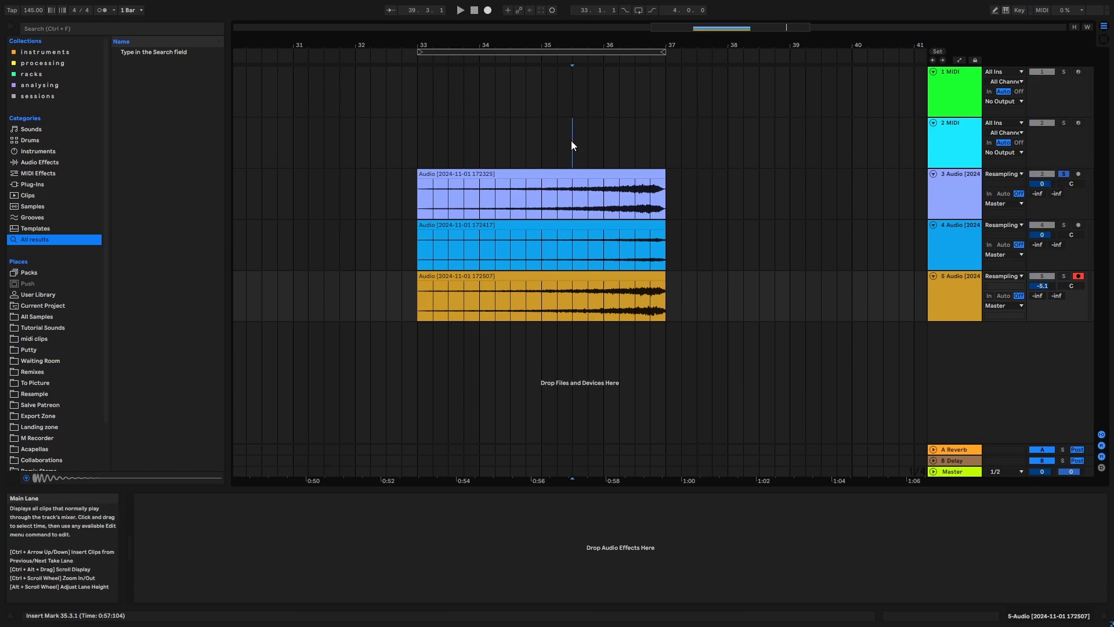
key(space)
click(1064, 173)
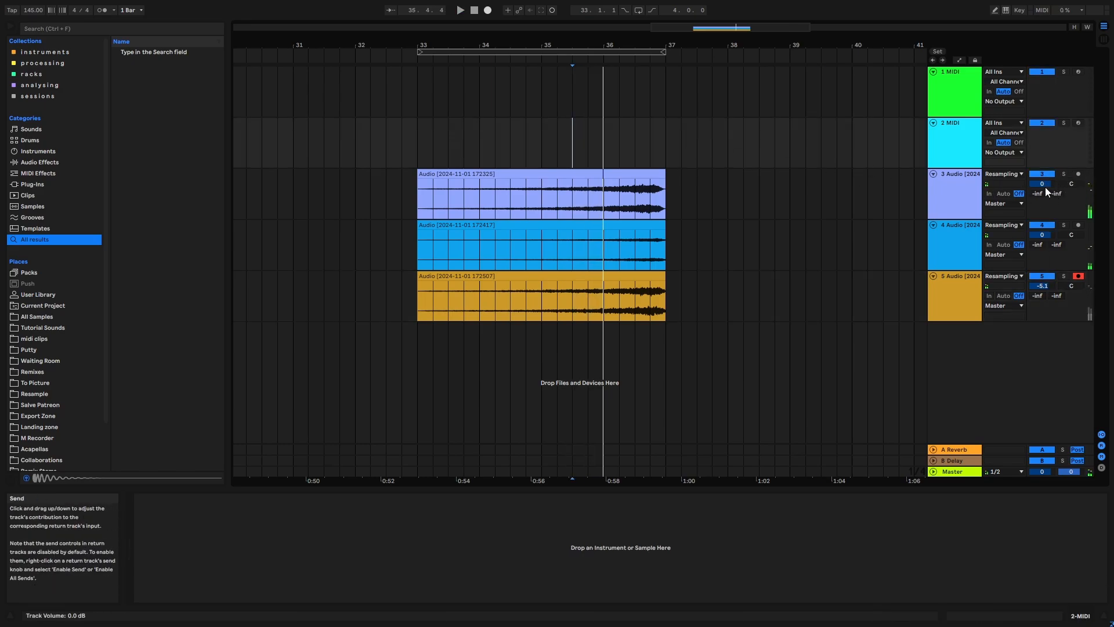
drag(1042, 184, 1042, 180)
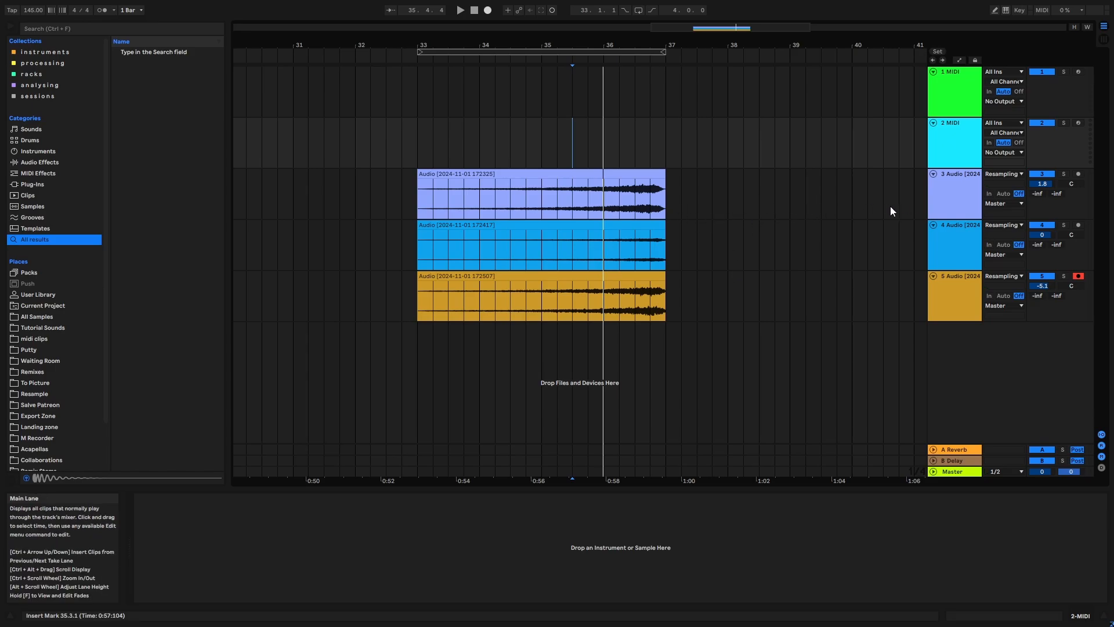
- Group the three reversed reverb audio tracks 3, 4 and 5
click(940, 201)
ctrl+click(950, 241)
ctrl+click(950, 303)
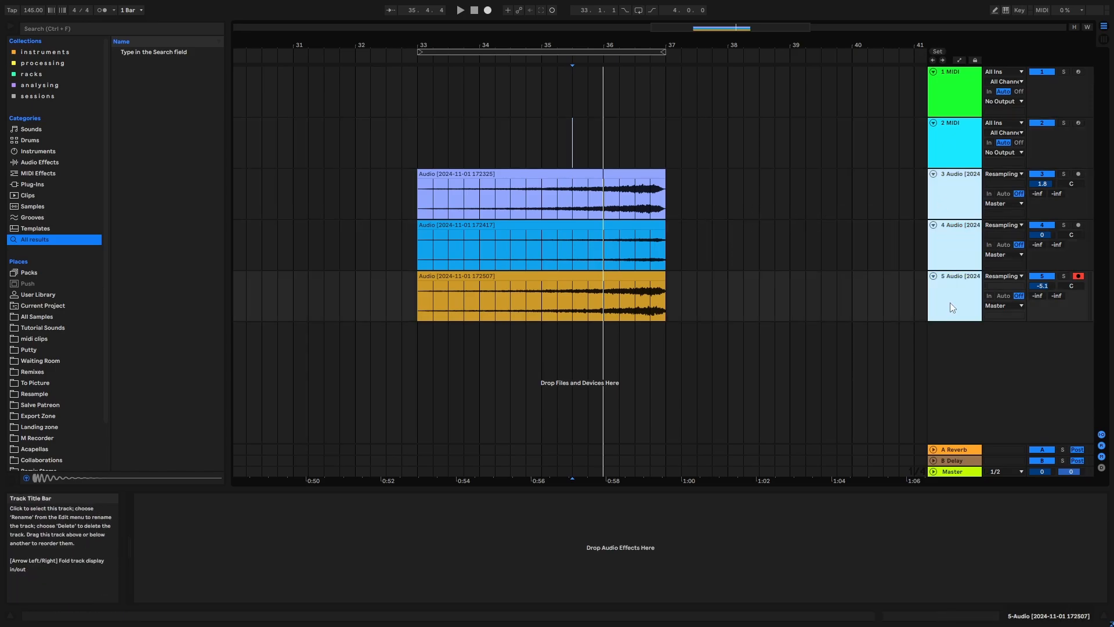
key(ctrl+g)
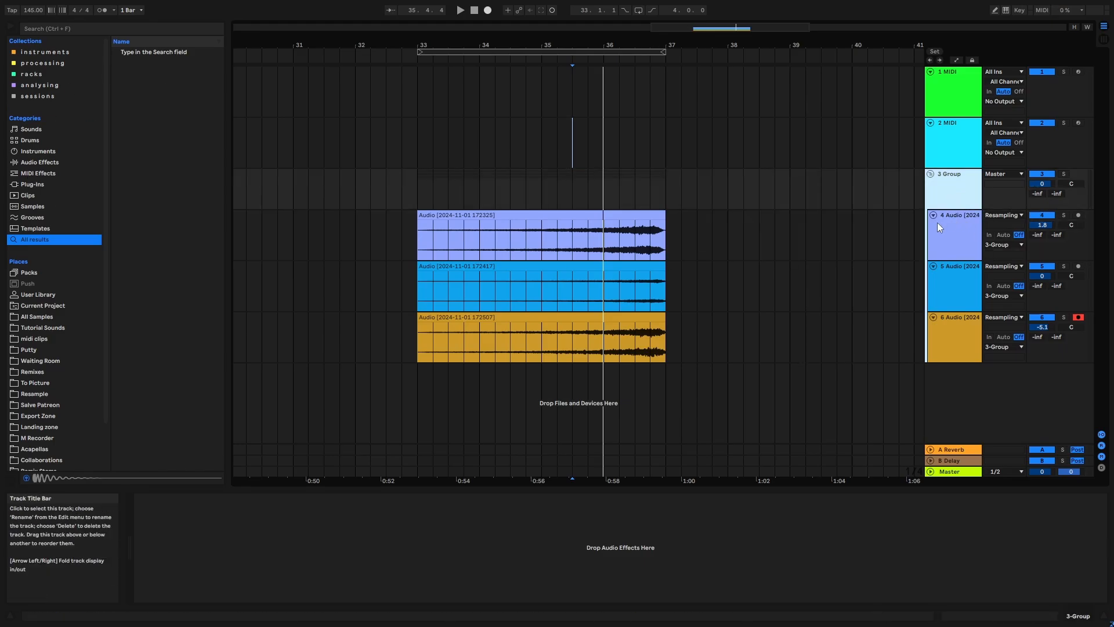
- Examine the last beats of the grouped riser clips before bar 37 and play their ending from 36.3.1
drag(543, 43, 540, 81)
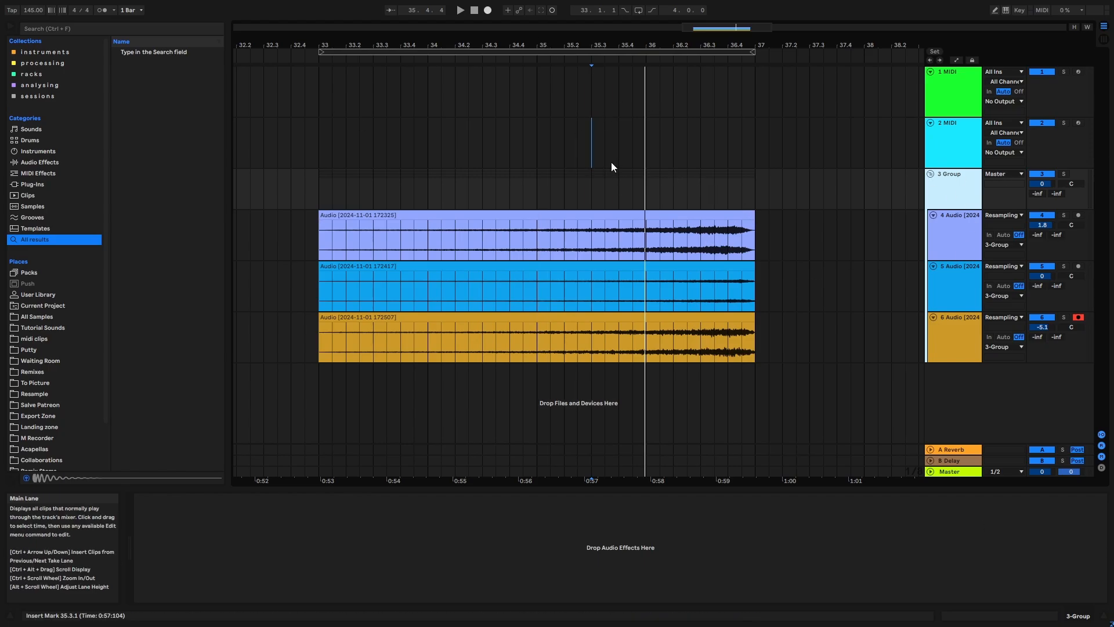
click(618, 175)
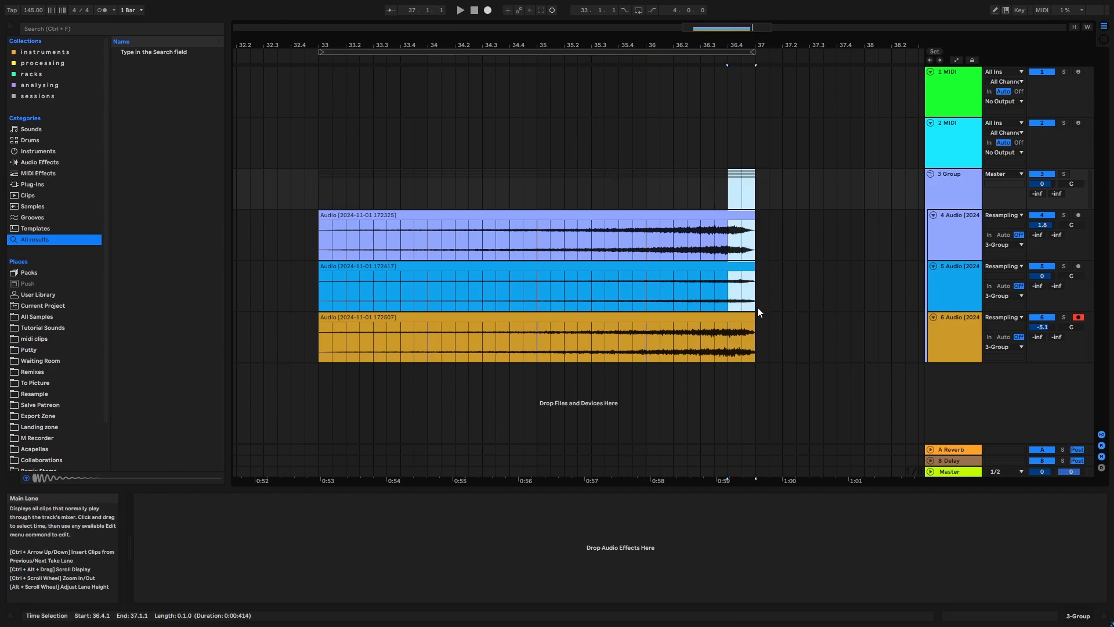
click(796, 301)
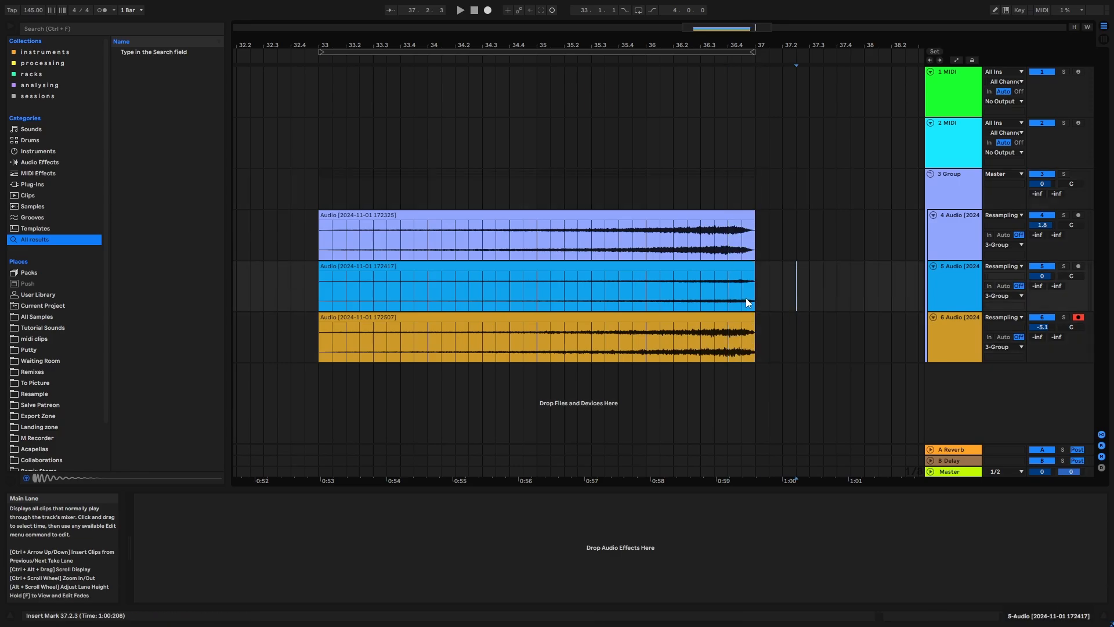
drag(698, 194, 752, 319)
click(804, 302)
click(700, 200)
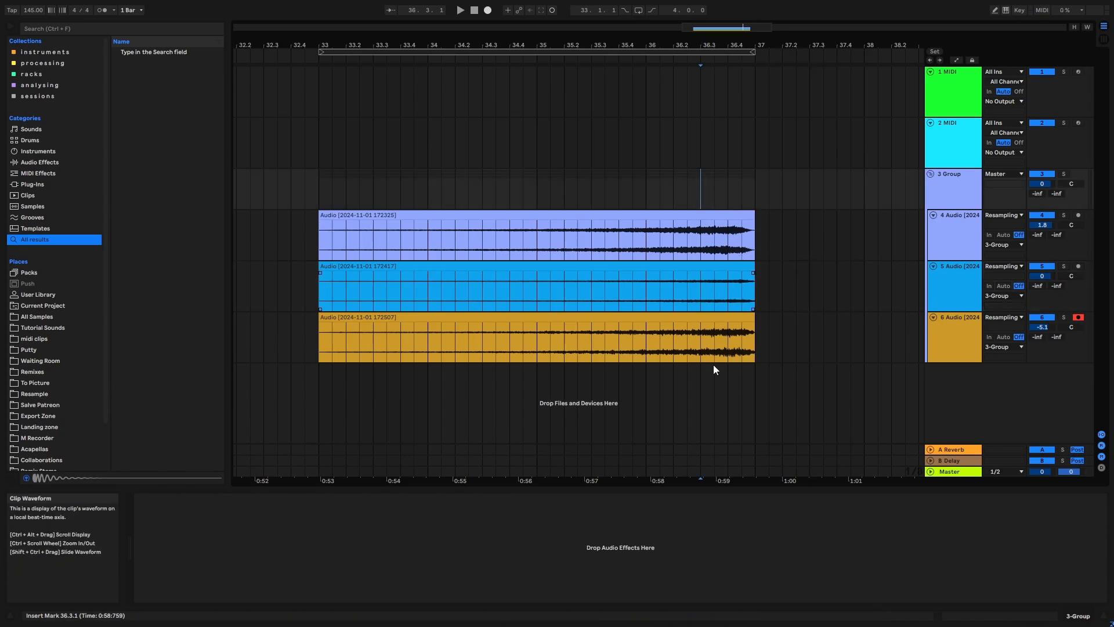
key(space)
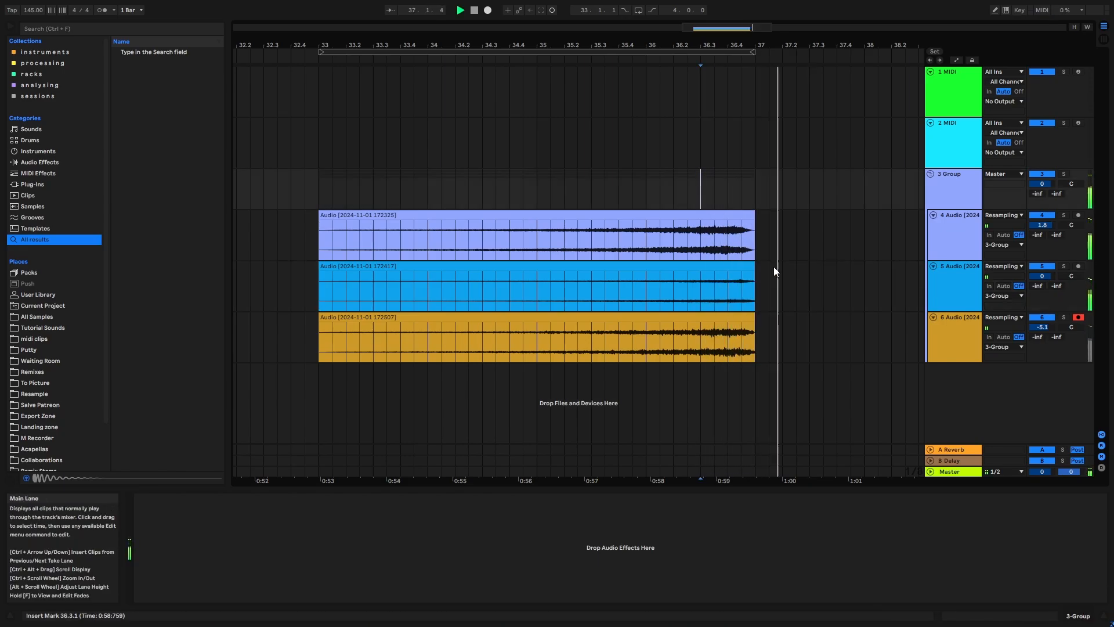
- Trim the ends of all three riser clips back one beat to 36.4.1 and play the shortened ending
click(747, 217)
shift+click(744, 267)
shift+click(744, 318)
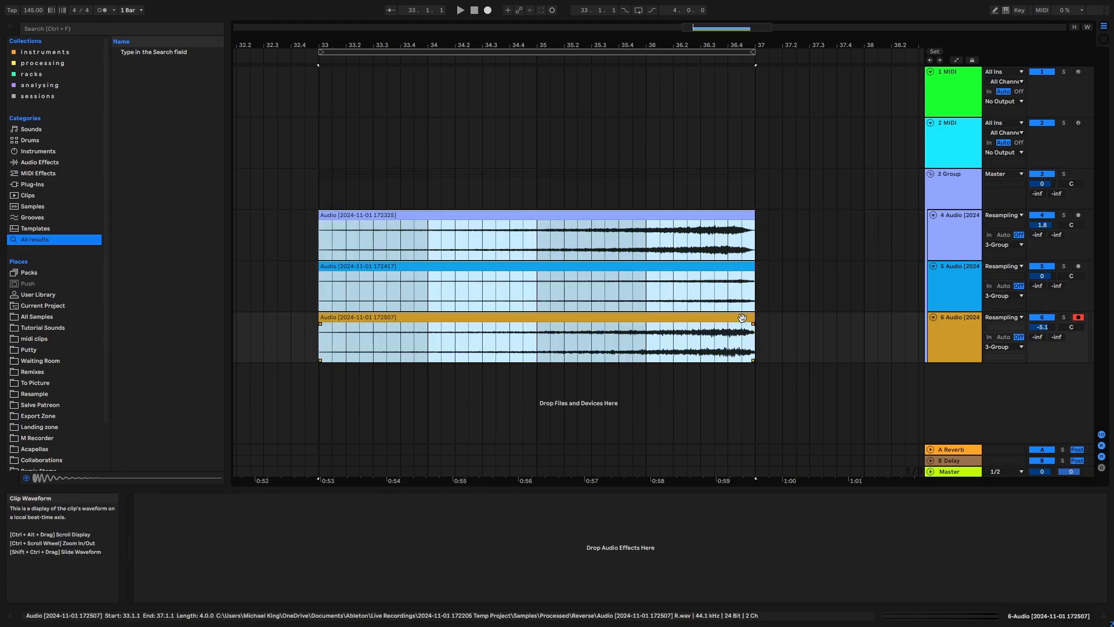
drag(755, 320, 727, 323)
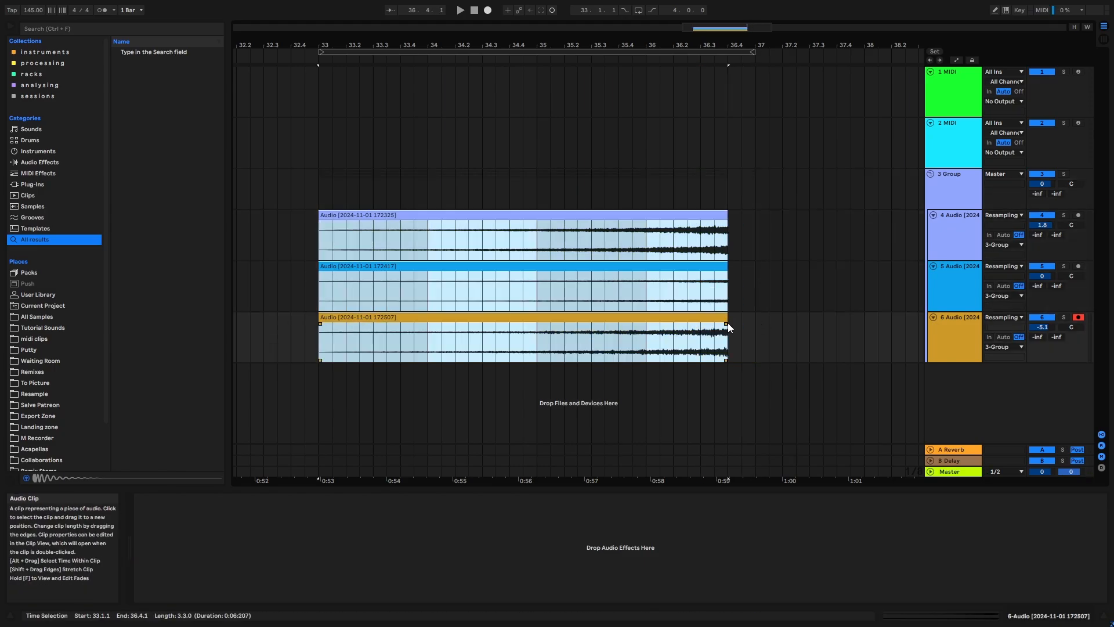
click(768, 337)
click(632, 148)
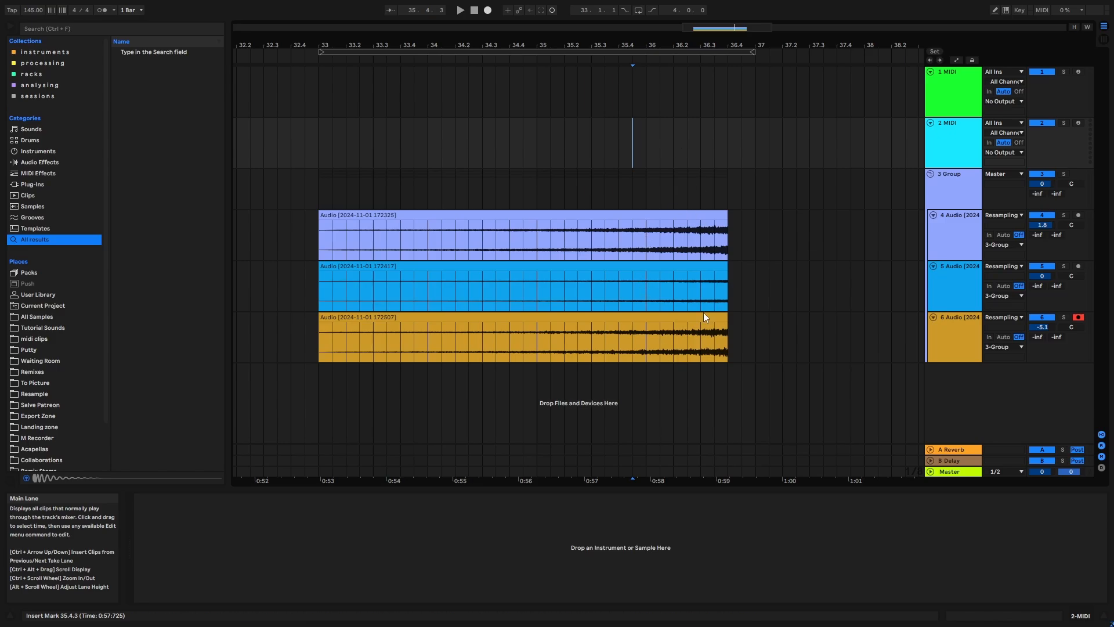
key(space)
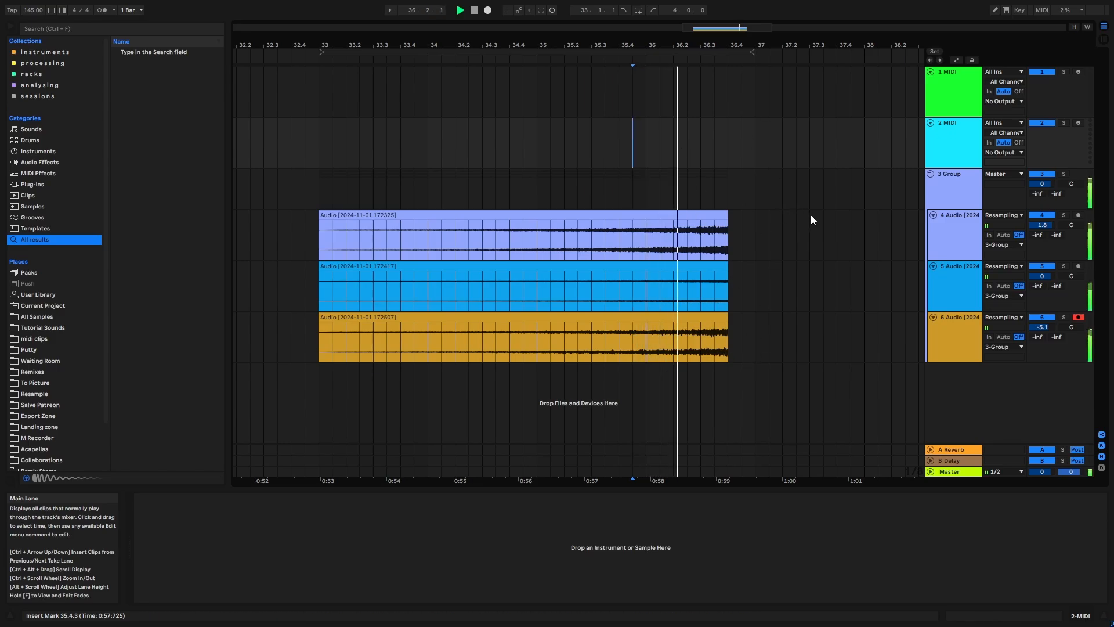
key(space)
- Move the three trimmed riser clips one beat later so they start at 33.2.1 and end at bar 37
click(755, 226)
click(691, 216)
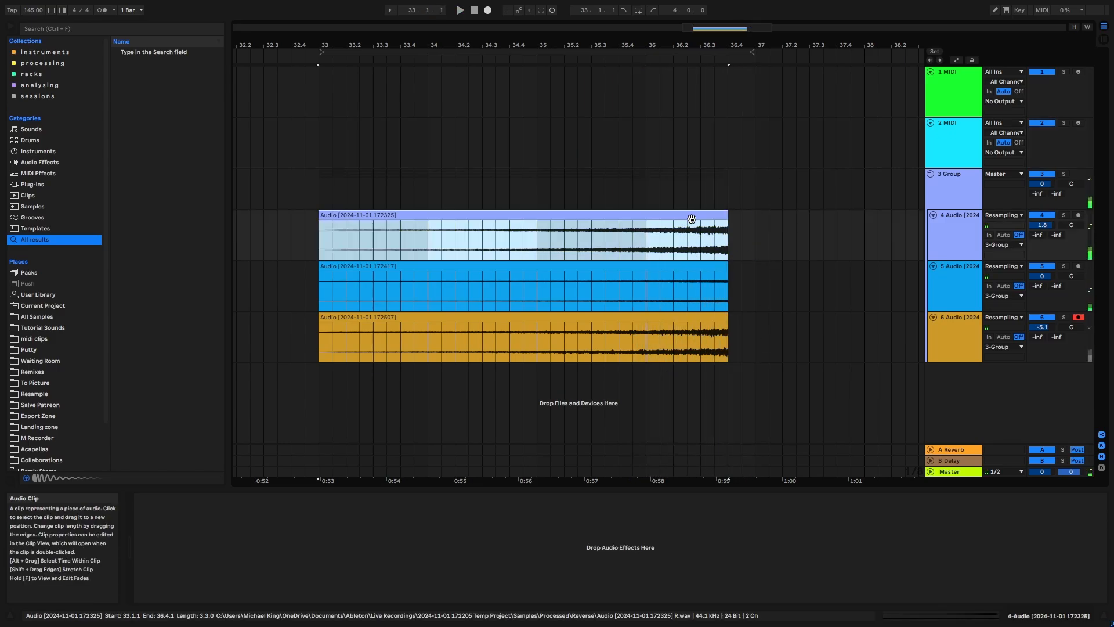
shift+click(703, 267)
shift+click(696, 315)
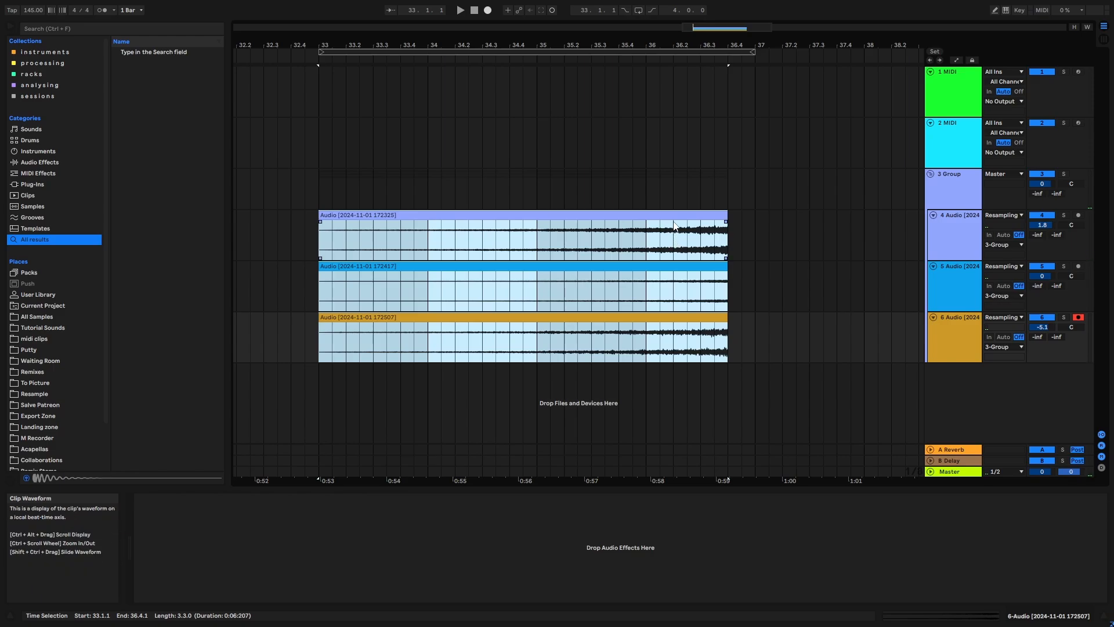
drag(668, 226, 697, 222)
click(798, 225)
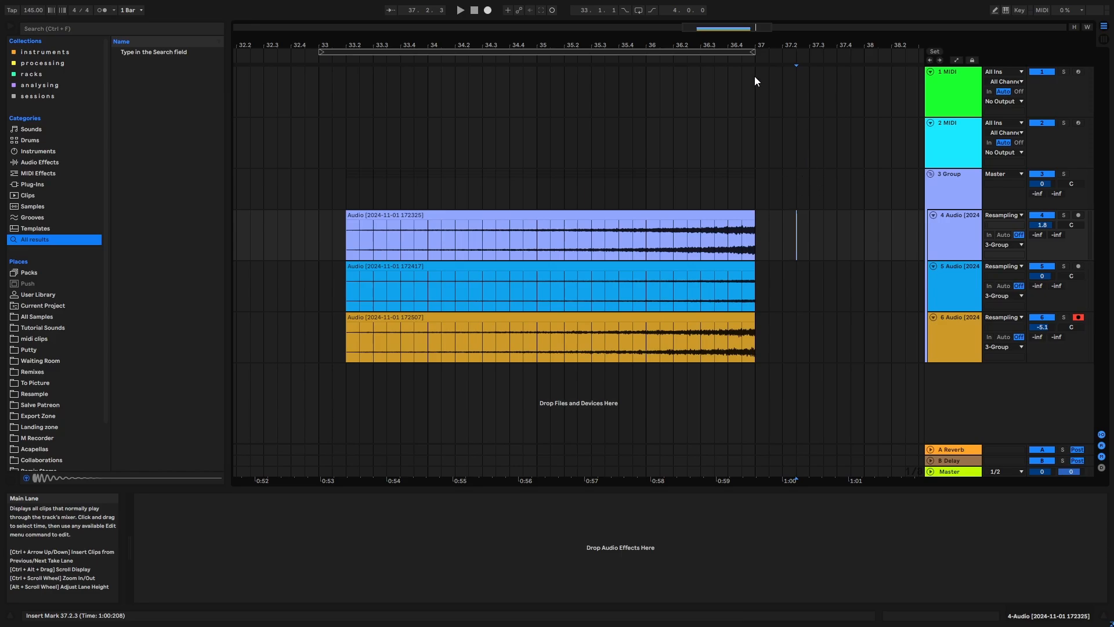
click(742, 51)
click(810, 272)
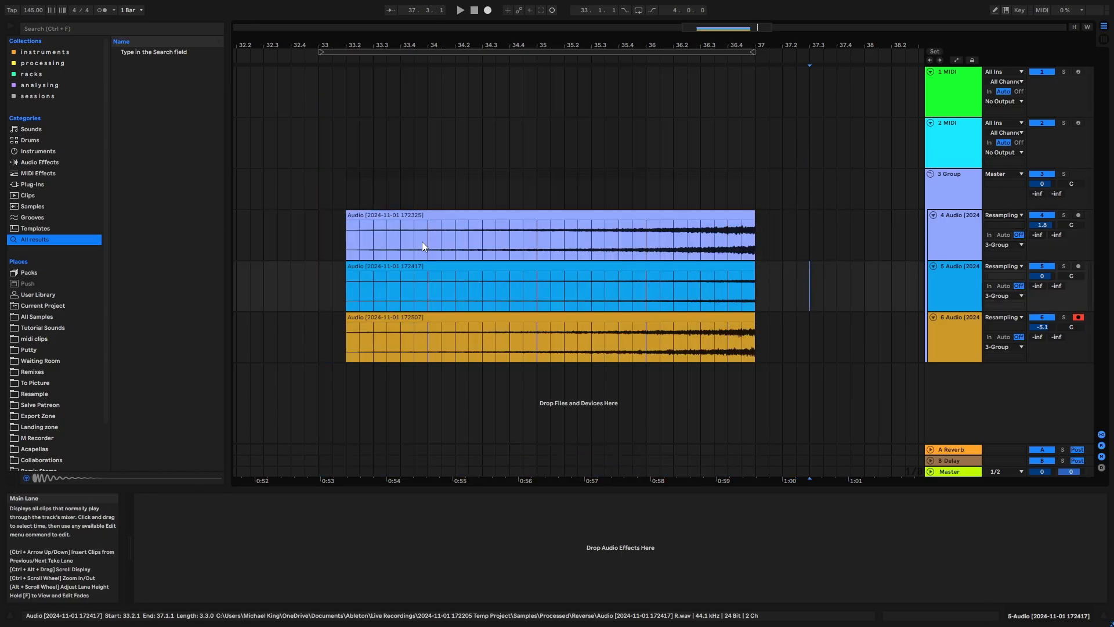
drag(301, 222, 780, 330)
click(781, 328)
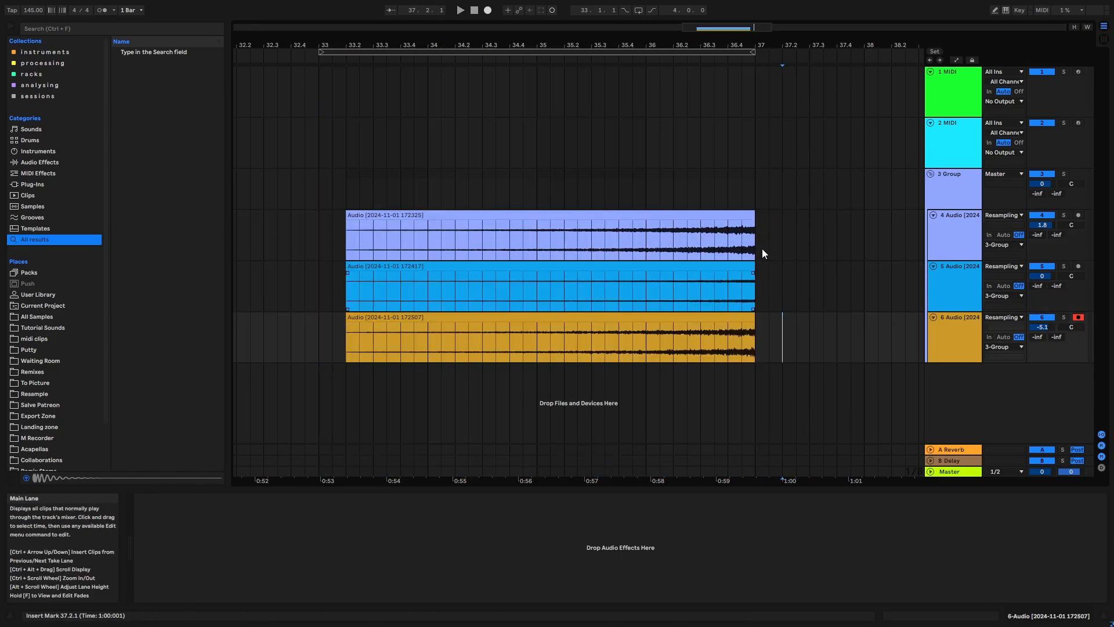
- Search the browser for "sat" and add a Saturator to the riser group track
click(963, 188)
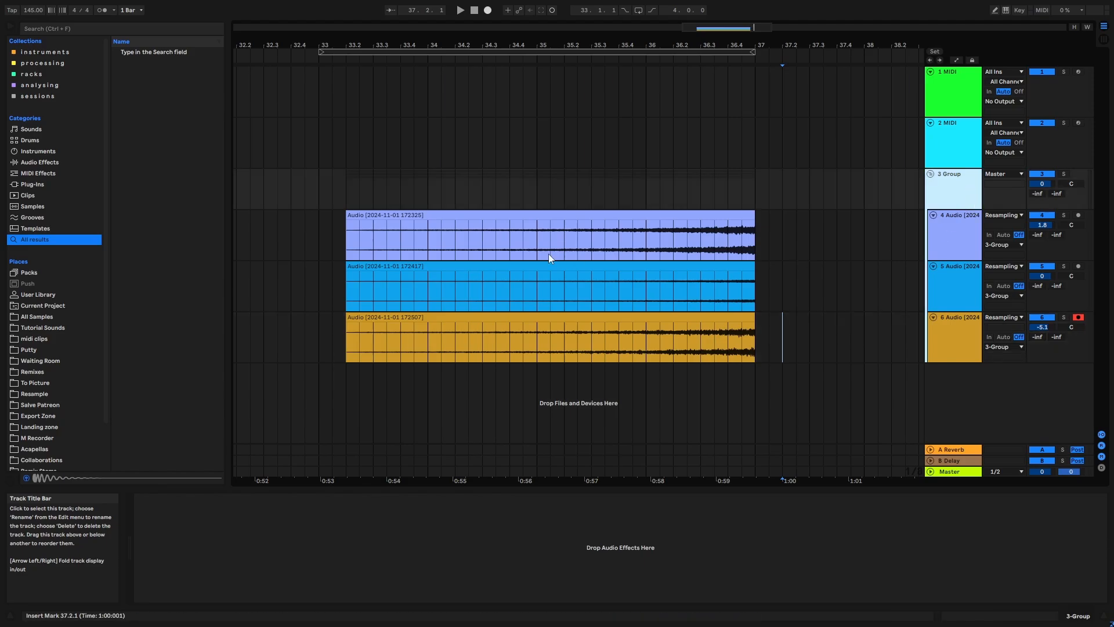
click(36, 29)
text(s)
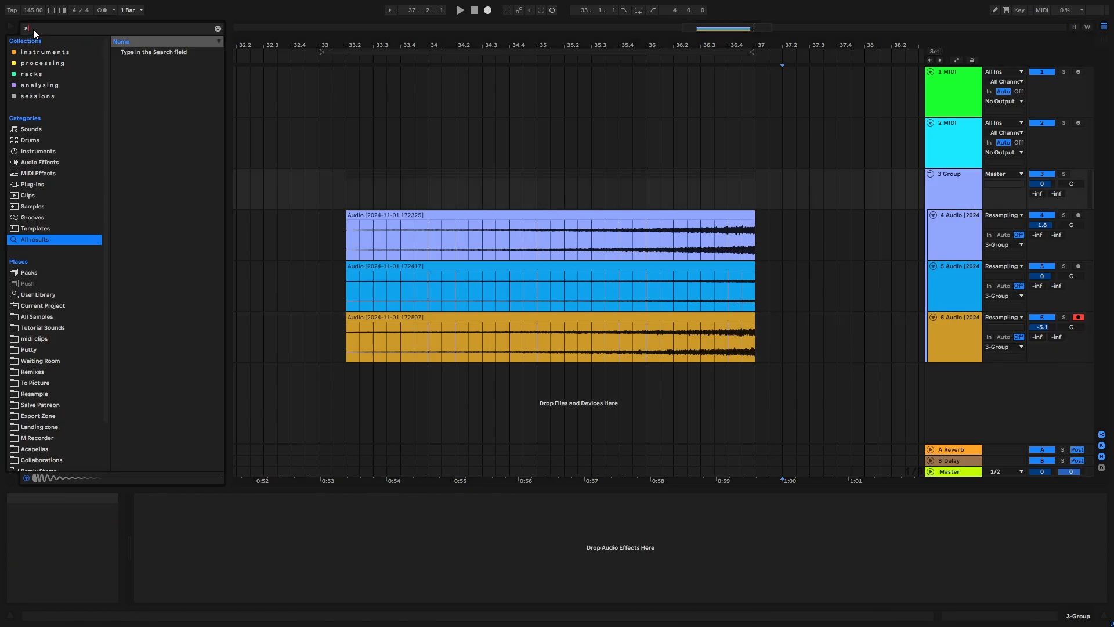
text(at)
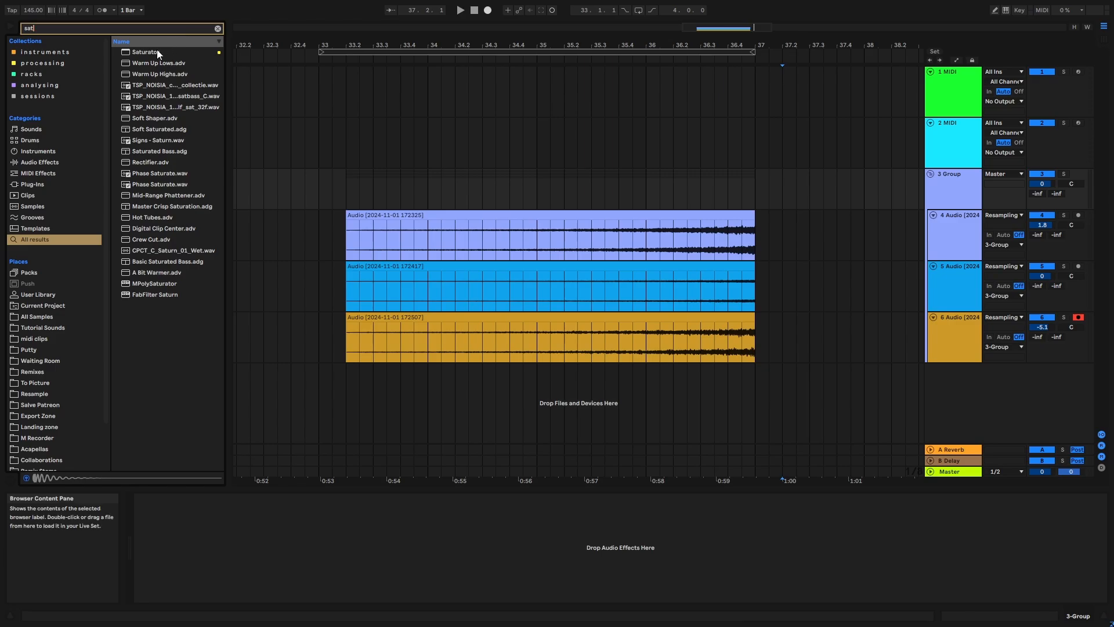
drag(157, 52, 367, 89)
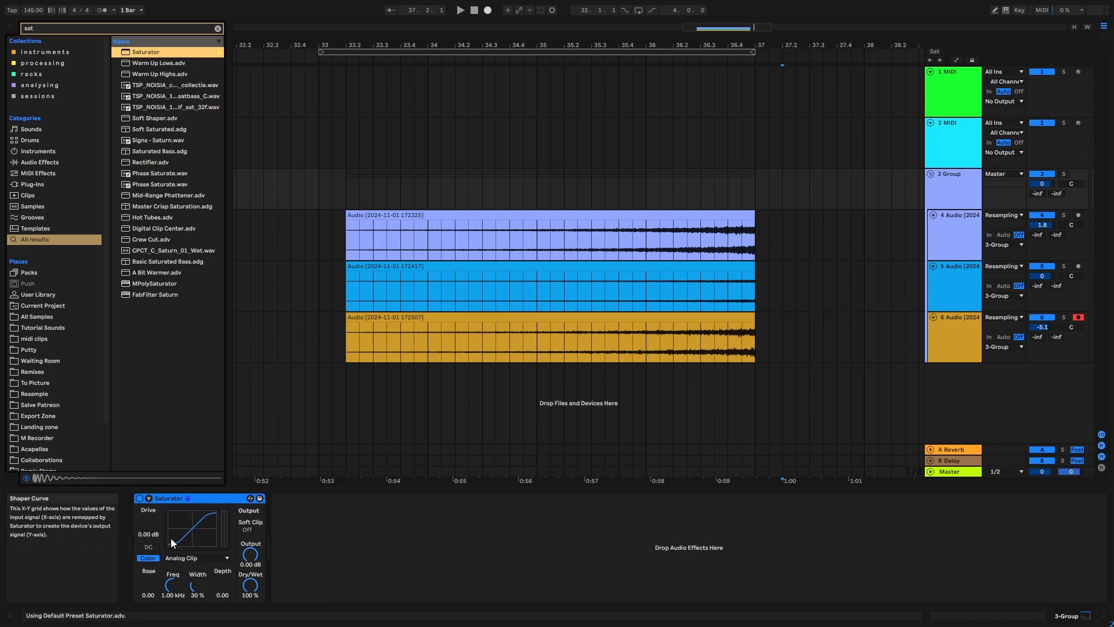
- Automate the Saturator's Drive from -8 dB at 33.2.1 up to about 6.7 dB at bar 37, and play the riser
drag(148, 524, 149, 522)
key(a)
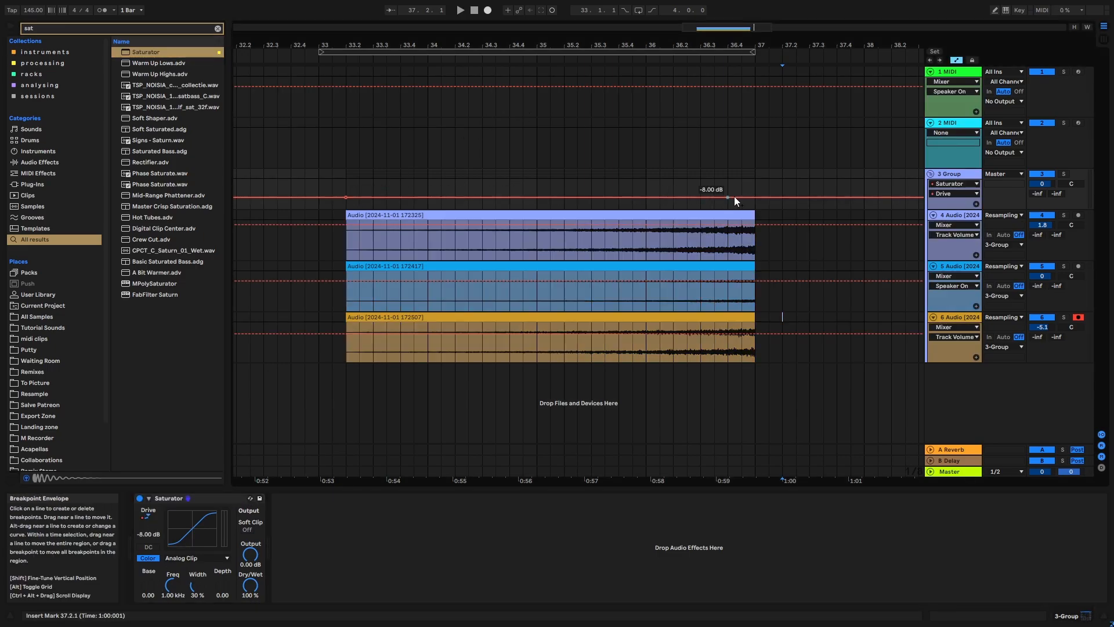
drag(753, 197, 754, 192)
drag(958, 209, 958, 328)
mouse_move(753, 243)
mouse_down()
mouse_move(767, 211)
mouse_move(754, 239)
mouse_up()
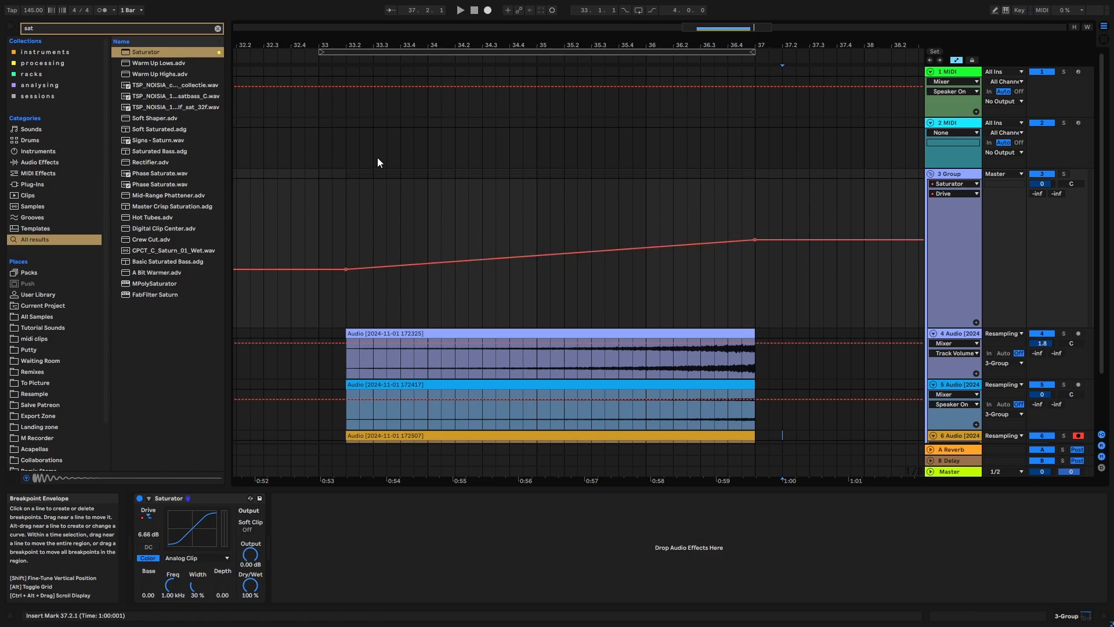
click(217, 28)
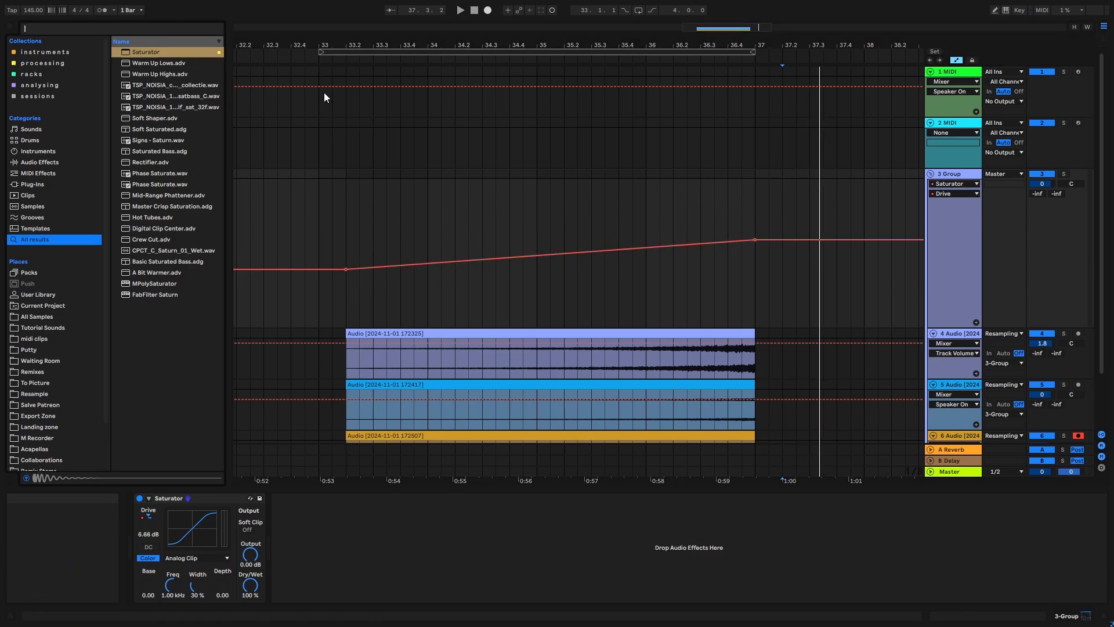
click(341, 226)
key(space)
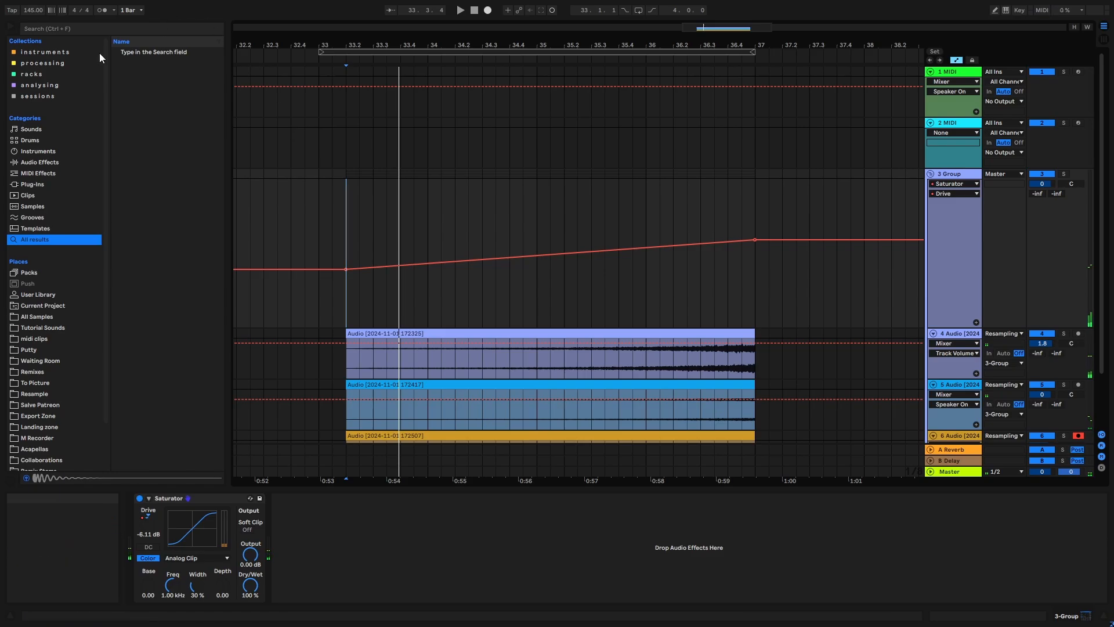
- Search the browser for "rev", add a Reverb to the riser group and place it before the Saturator
click(85, 32)
text(rev)
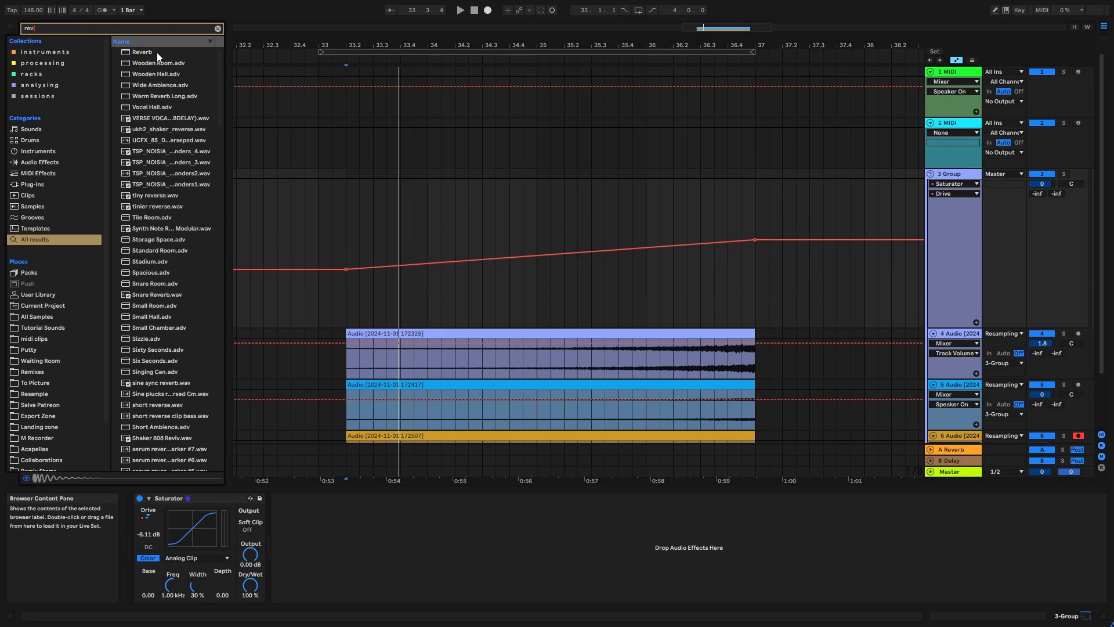
drag(288, 508, 290, 510)
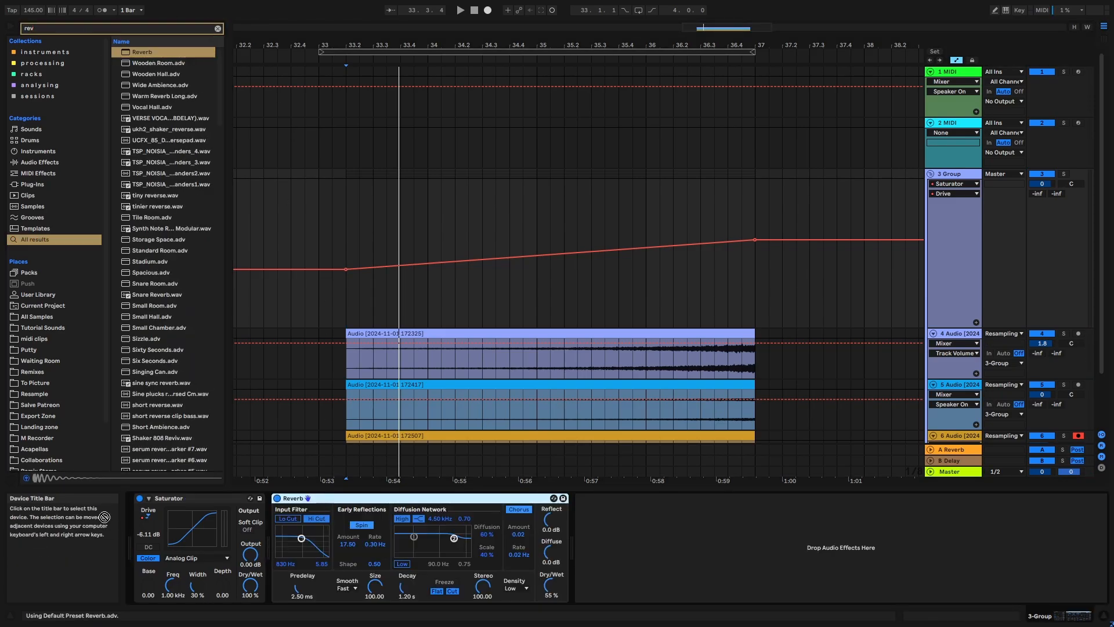
drag(104, 516, 152, 541)
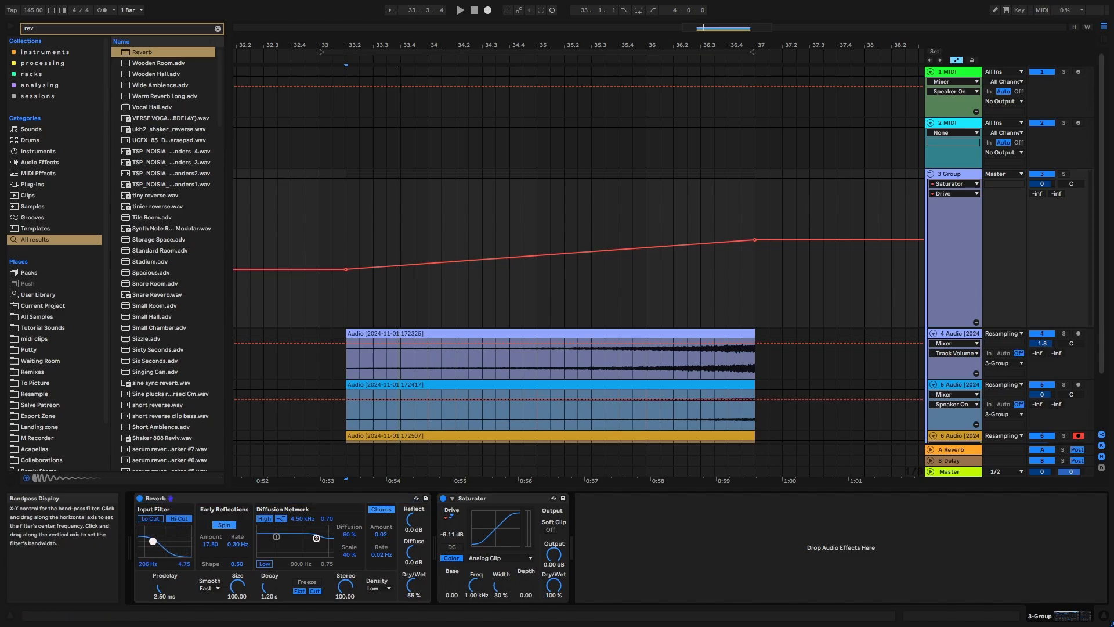
- Automate the Reverb's input filter frequency to rise from 132 Hz at 33.2.1 until bar 37, and play the riser
click(149, 562)
click(353, 303)
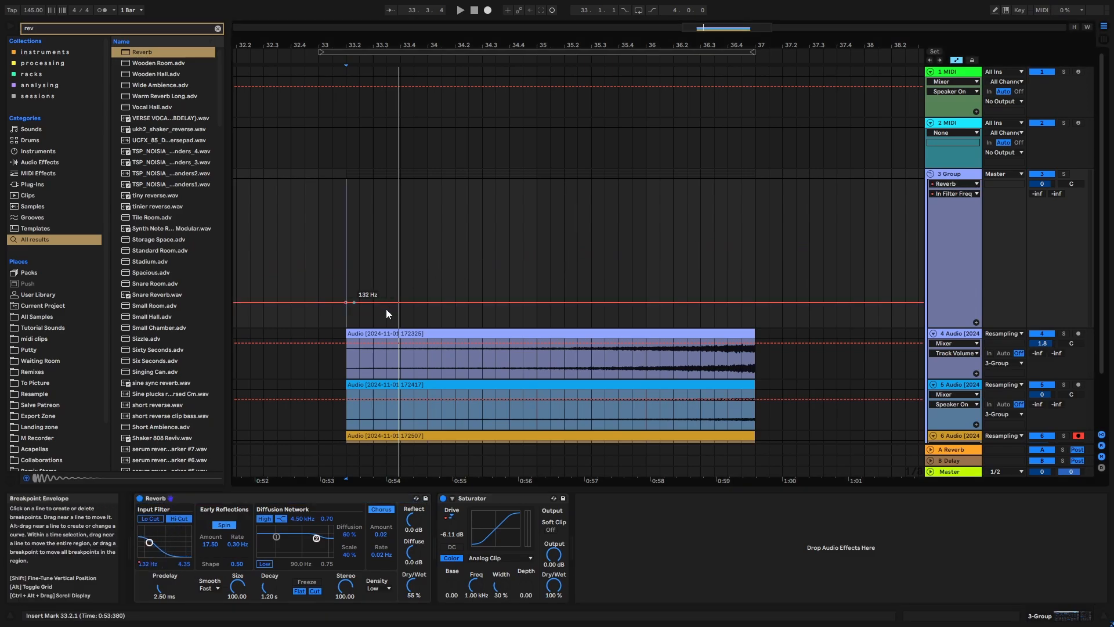
drag(756, 301, 754, 205)
key(space)
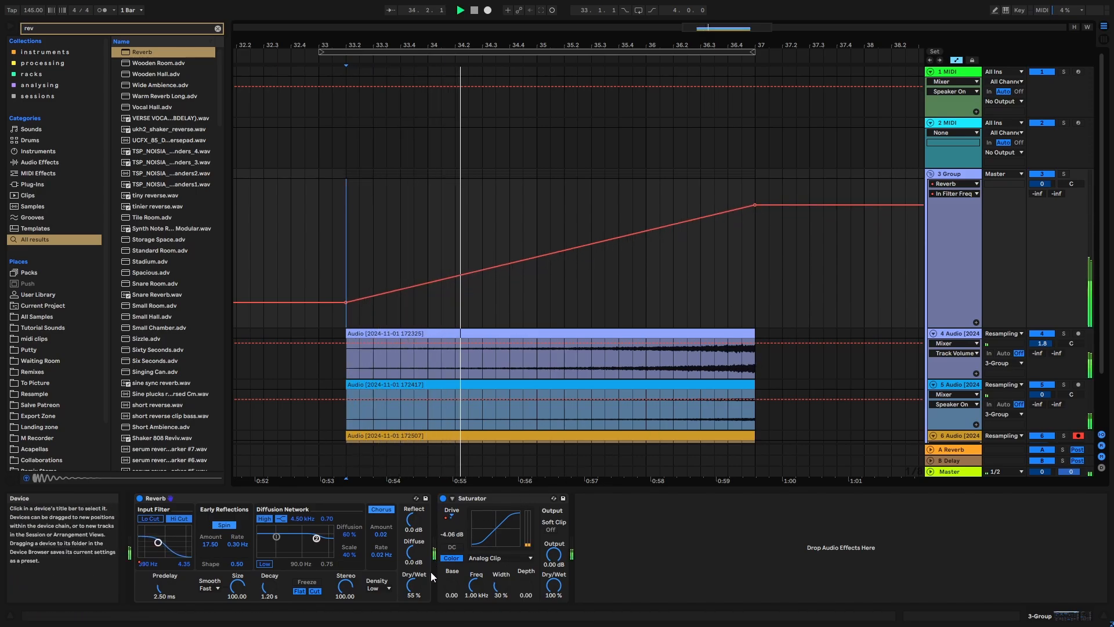
- Automate the Reverb's Dry/Wet to rise from 15% at 33.2.1 to 64% at bar 37, and play the riser
key(space)
drag(416, 584, 416, 607)
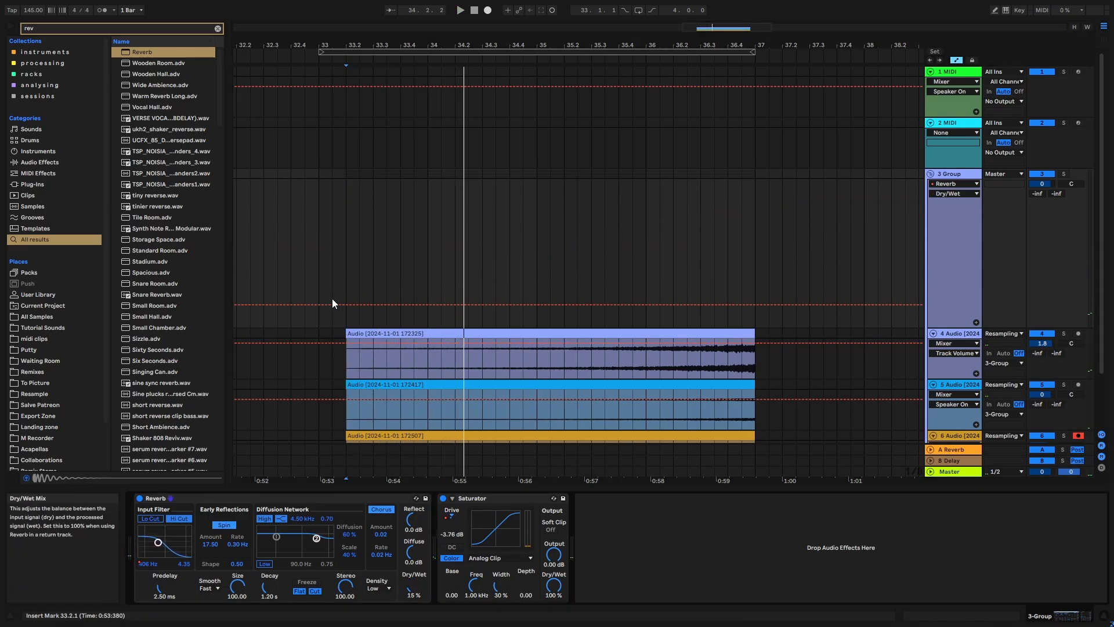
click(347, 305)
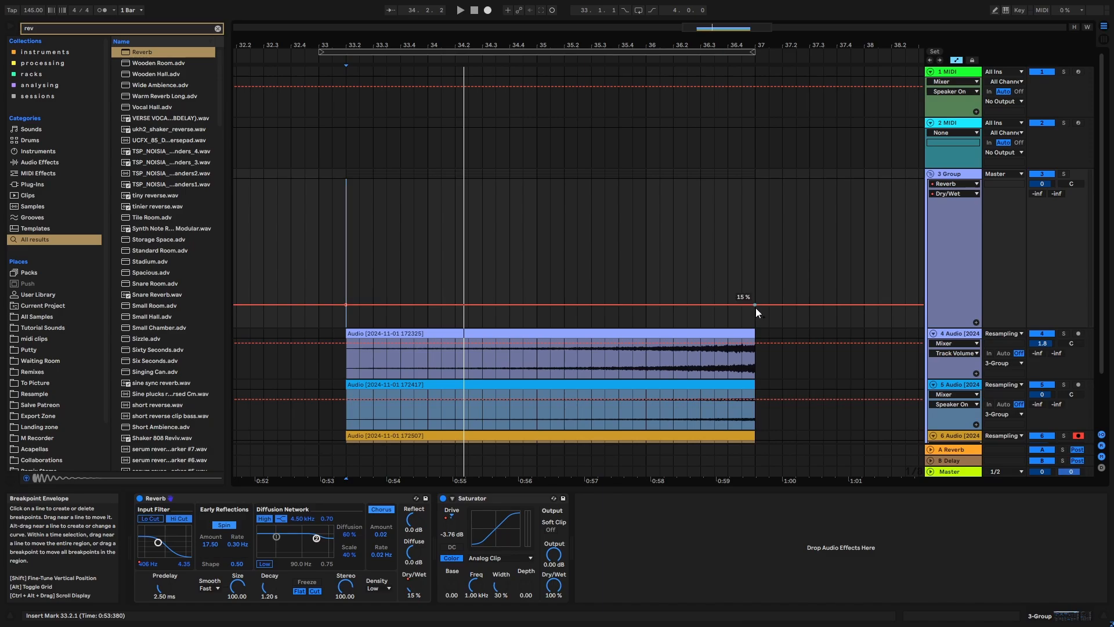
drag(755, 308, 752, 236)
key(space)
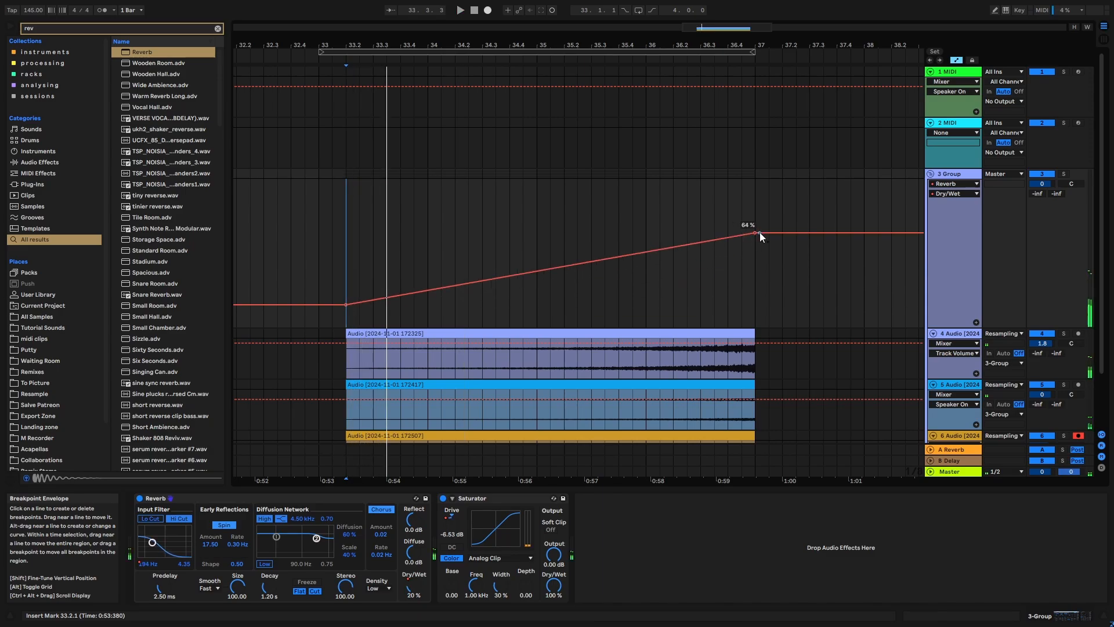
- Lower the end of the Reverb's Dry/Wet ramp to about 38%, play the riser and hide the automation lanes
drag(755, 233, 755, 271)
key(space)
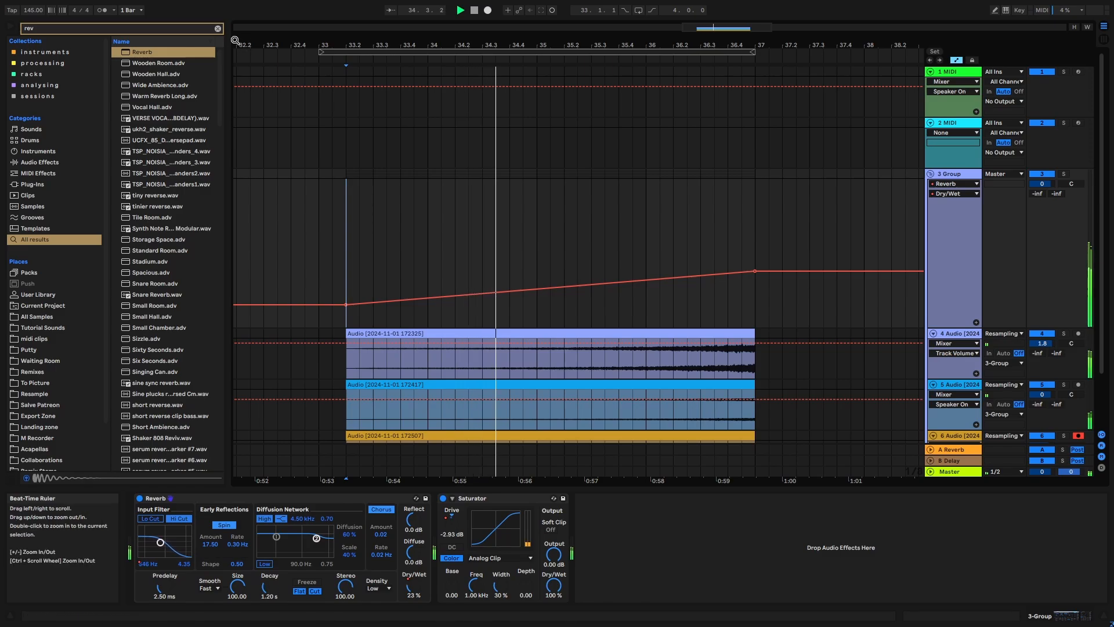
drag(566, 44, 486, 46)
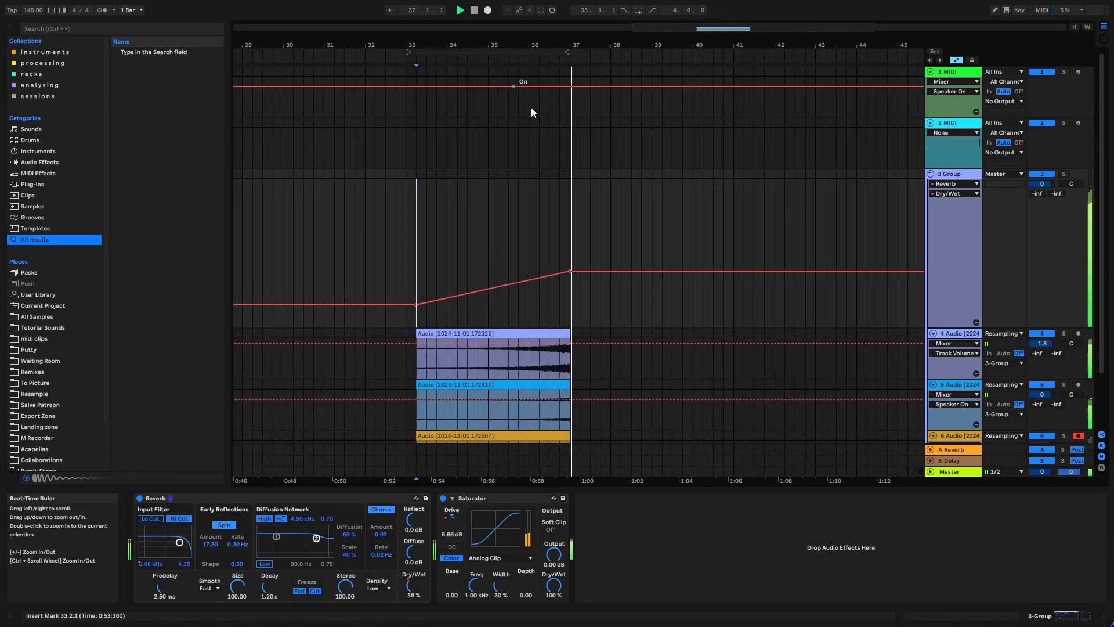
key(space)
drag(486, 46, 481, 65)
key(a)
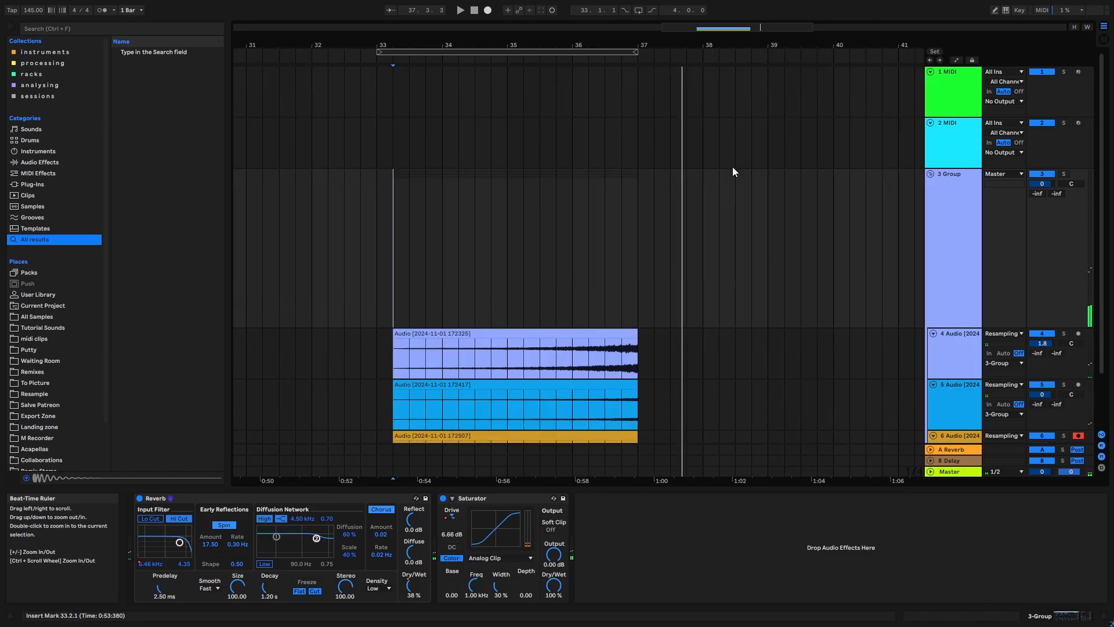
- Search the browser for "choru" and add a Chorus-Ensemble to the riser group track
click(1025, 207)
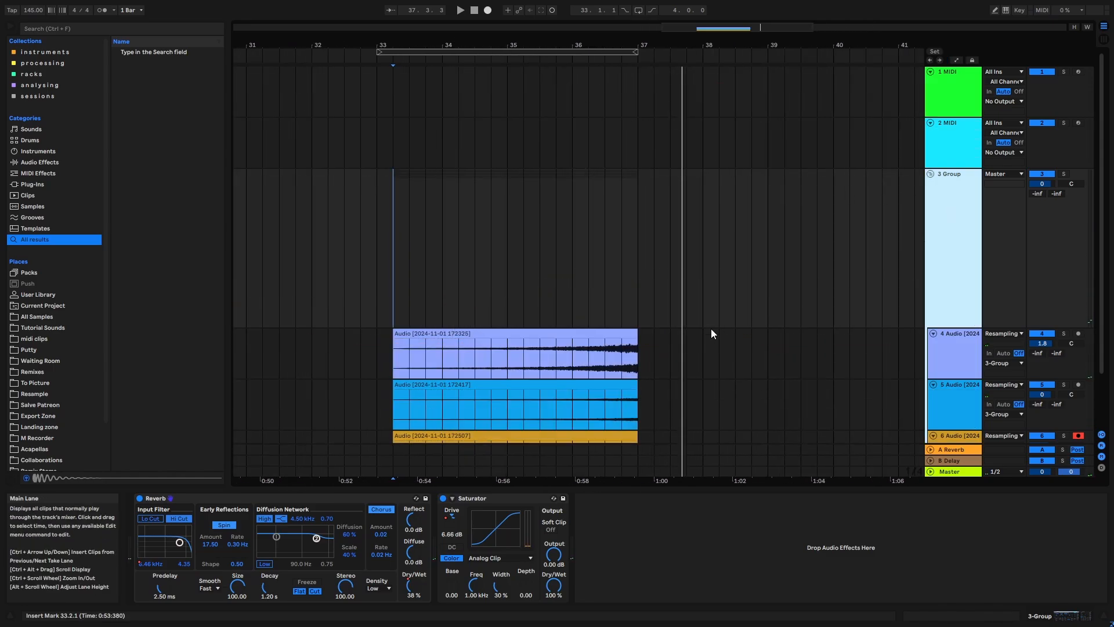
click(92, 31)
text(choru)
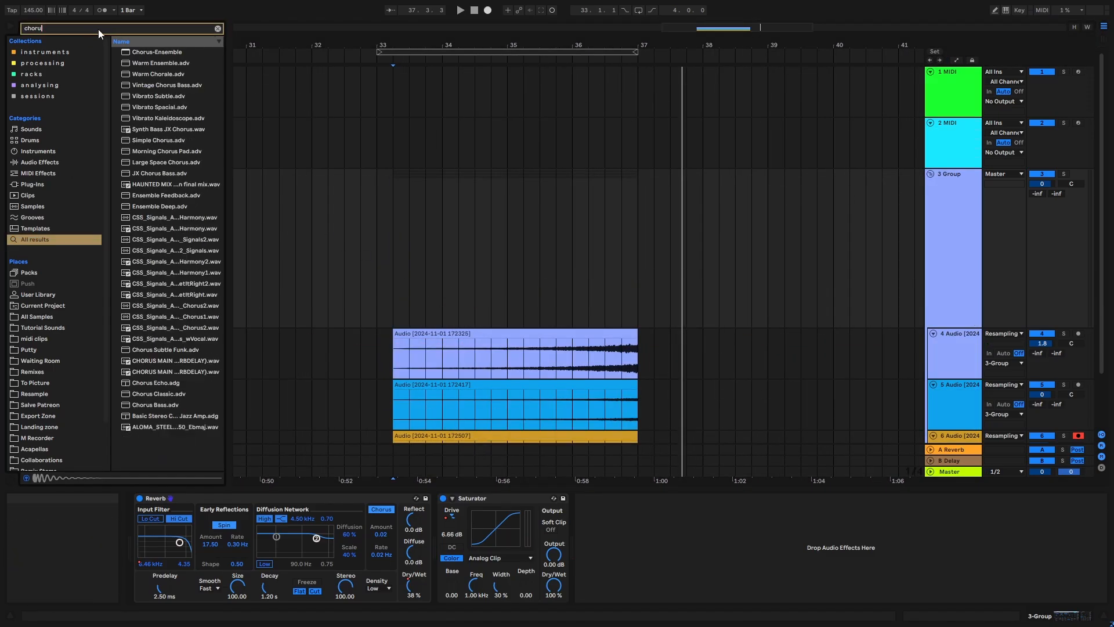
double_click(154, 51)
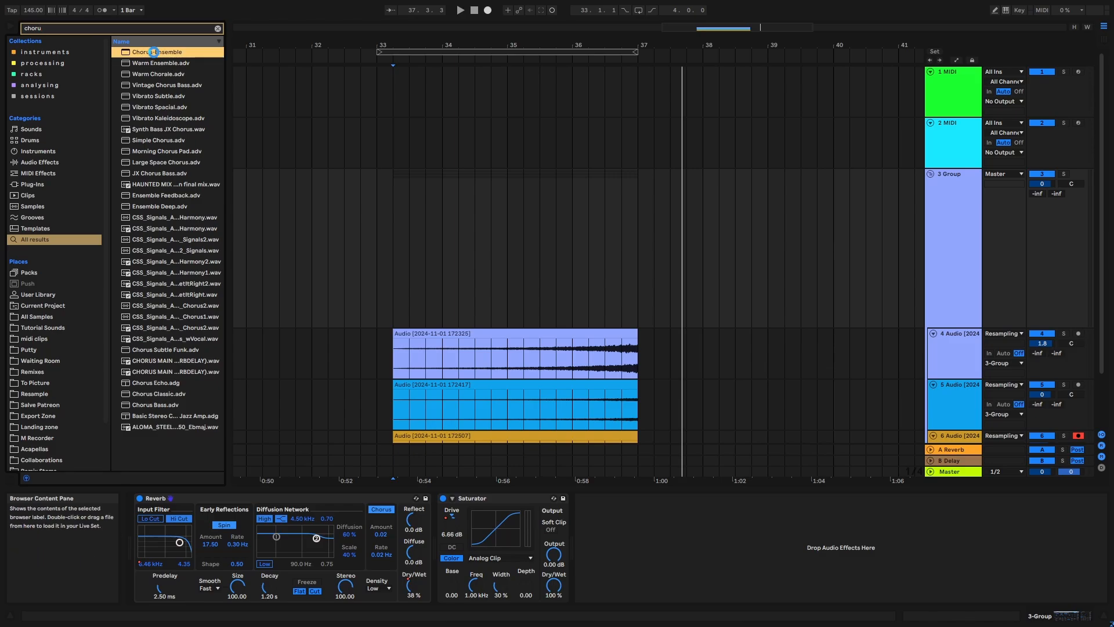
- Automate the Chorus-Ensemble's Dry/Wet to rise from 9.5% at 33.2.1 to about 28% at bar 37, and play the riser
drag(697, 586, 696, 615)
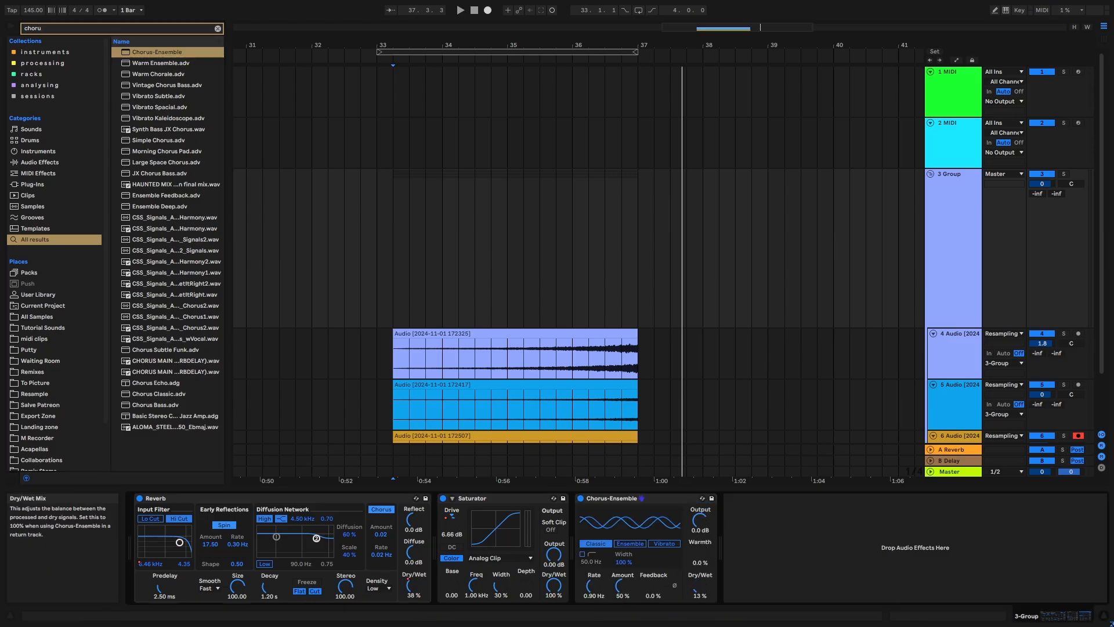
key(a)
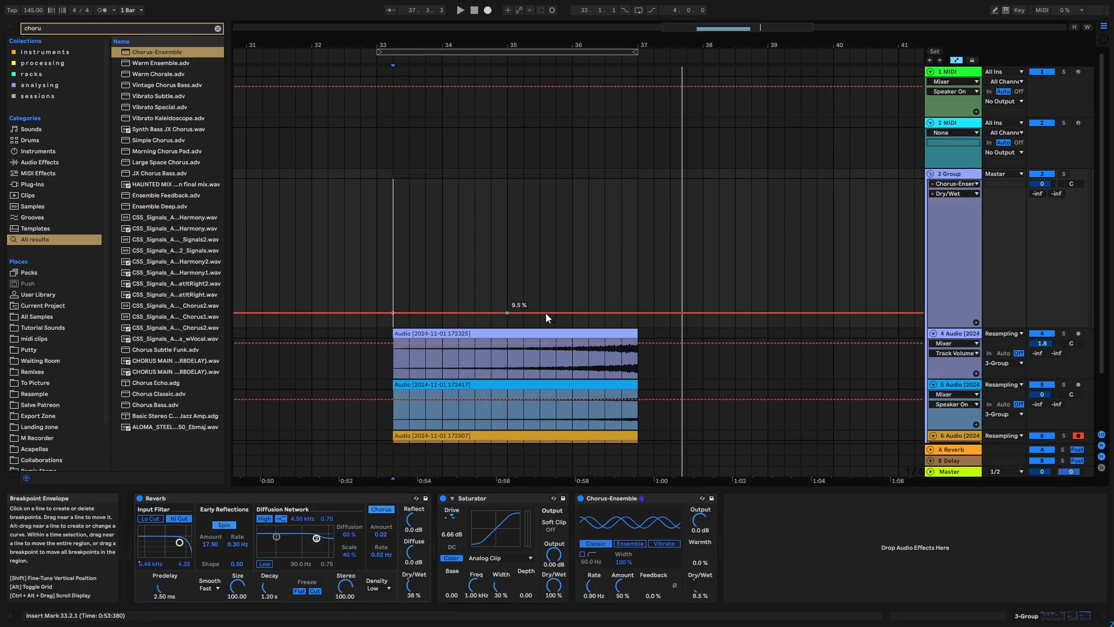
drag(638, 312, 637, 276)
key(space)
scroll(638, 276, down, 1)
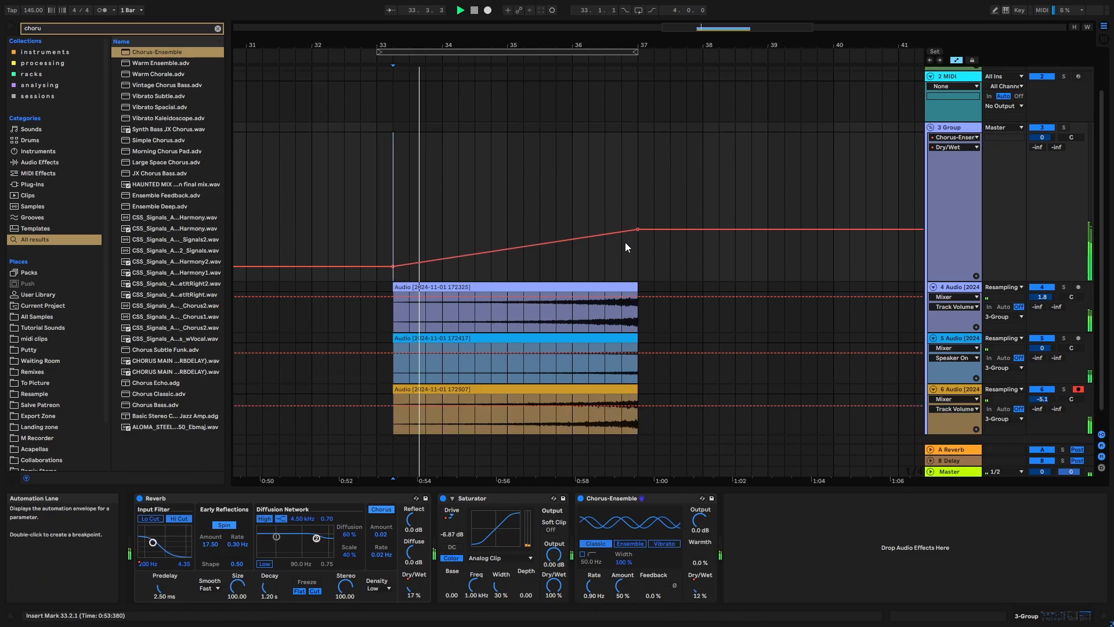
drag(638, 230, 638, 239)
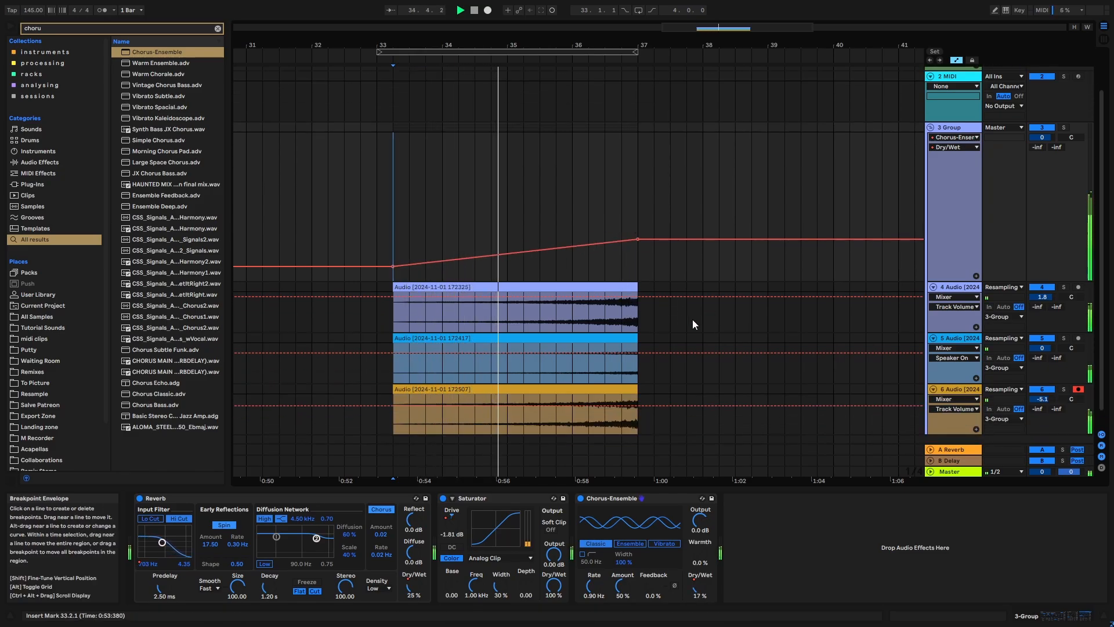
scroll(704, 290, down, 1)
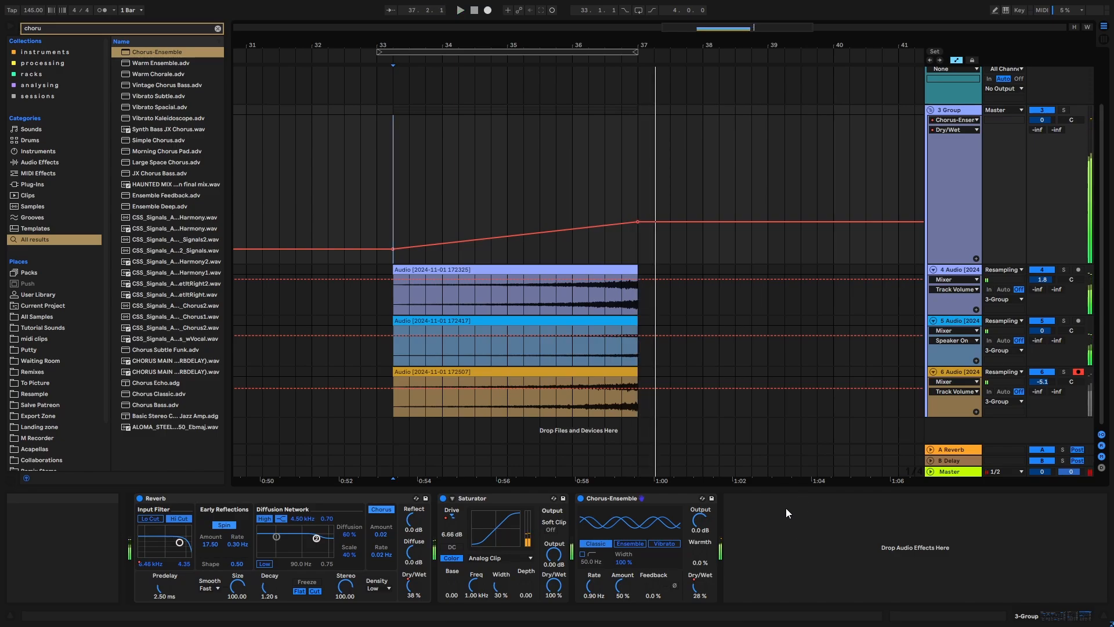
- Raise the end of the Chorus-Ensemble's Dry/Wet ramp to 44% and play the riser from 35.4.1
drag(636, 221, 637, 198)
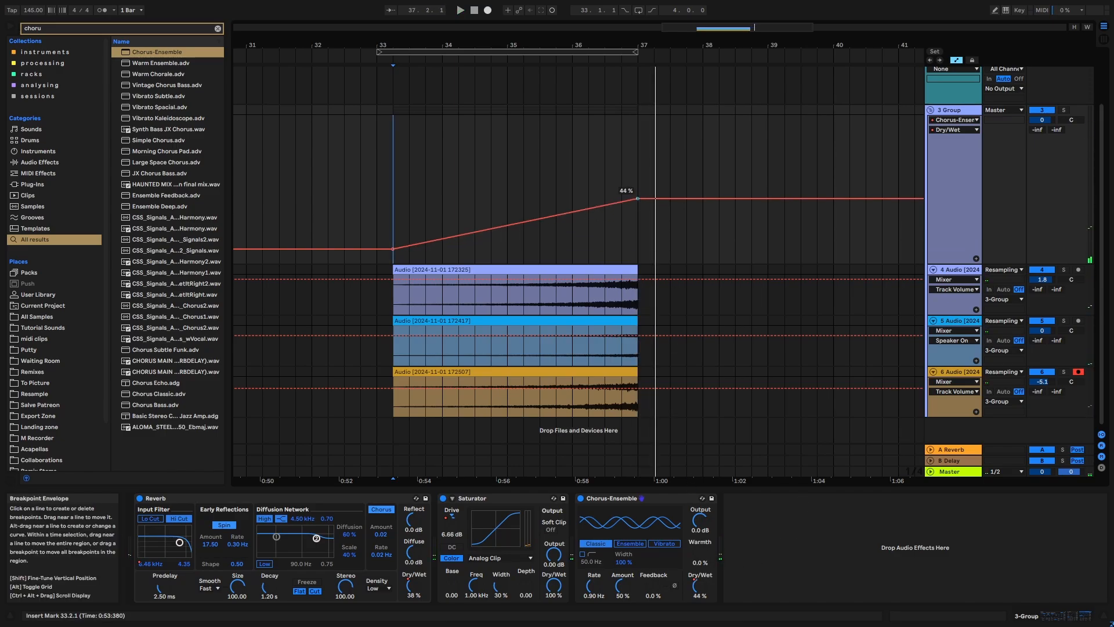
key(space)
click(556, 253)
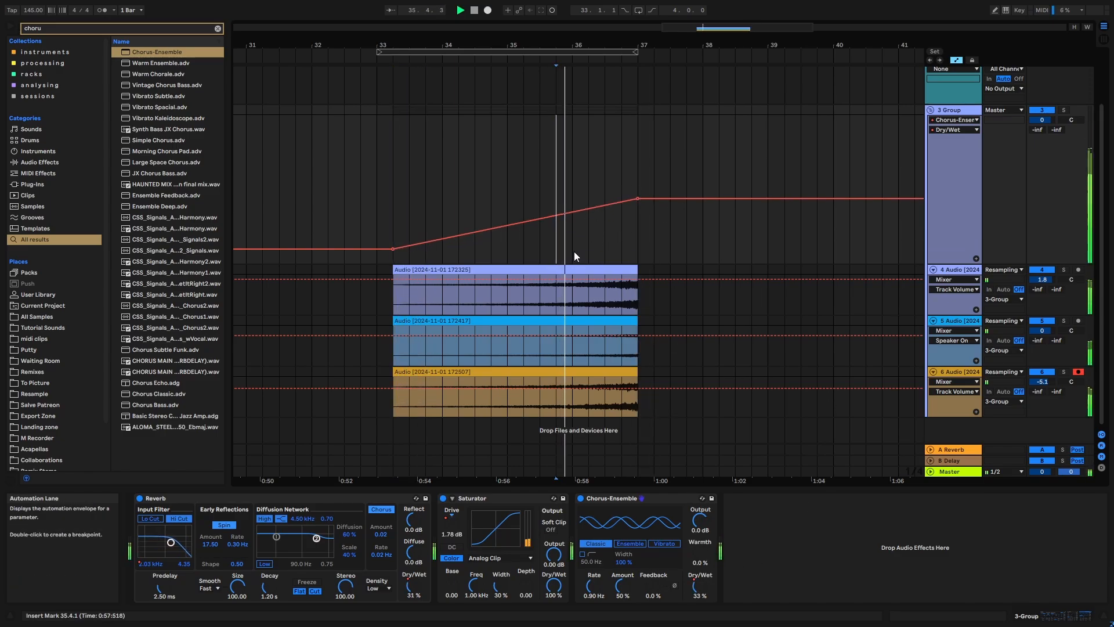
key(space)
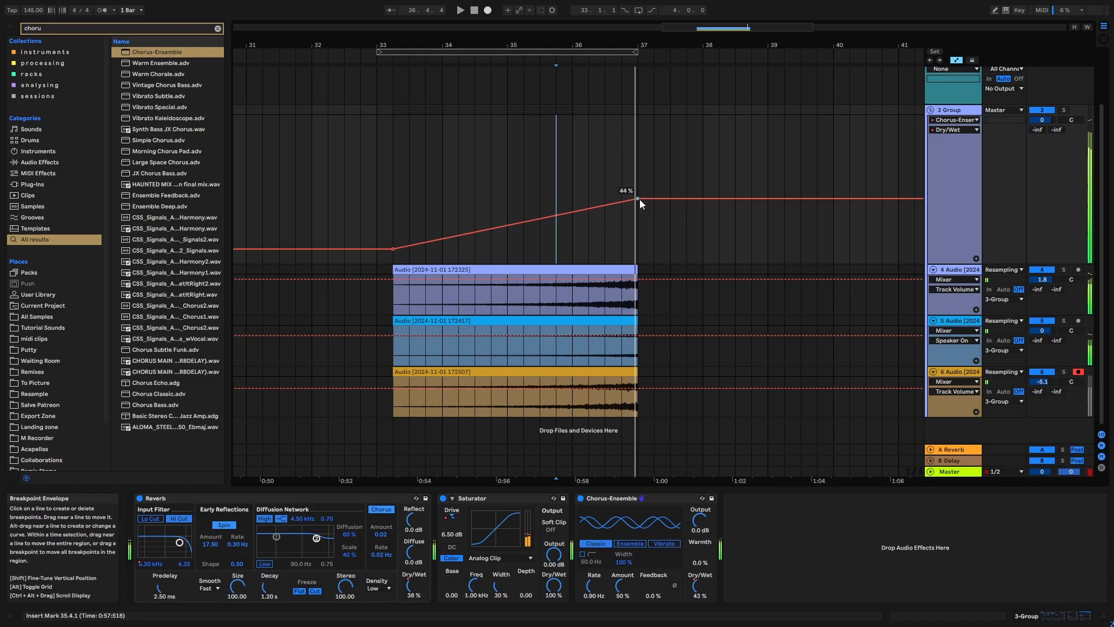
- Set the end of the Chorus-Ensemble's Dry/Wet ramp to about 32% and bend it into a curve that rises slowly at first
drag(638, 198, 637, 210)
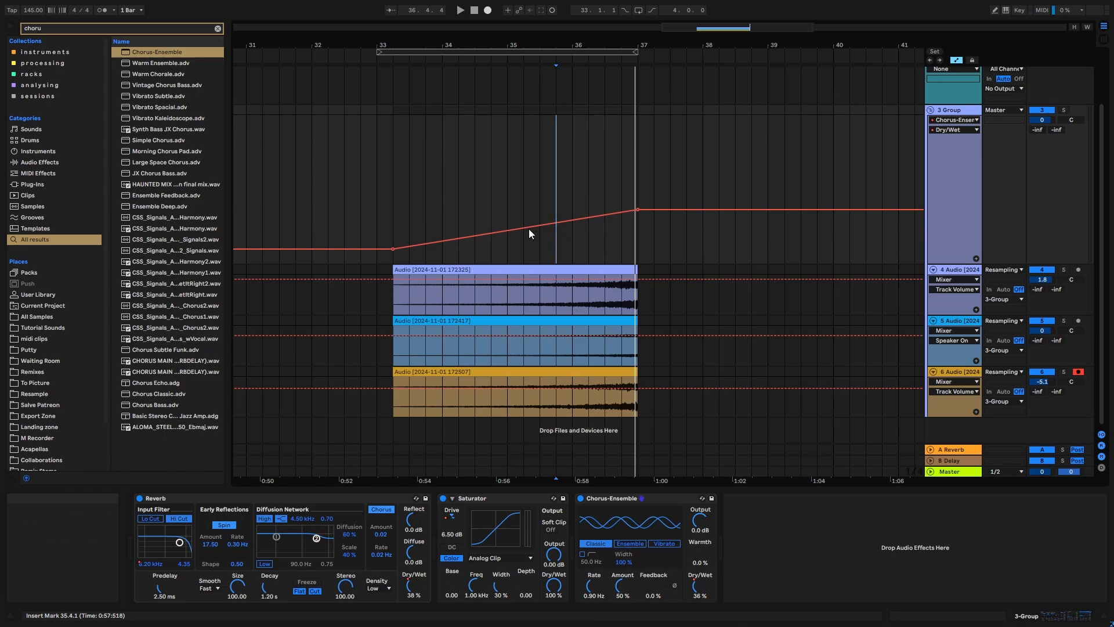
drag(638, 210, 637, 216)
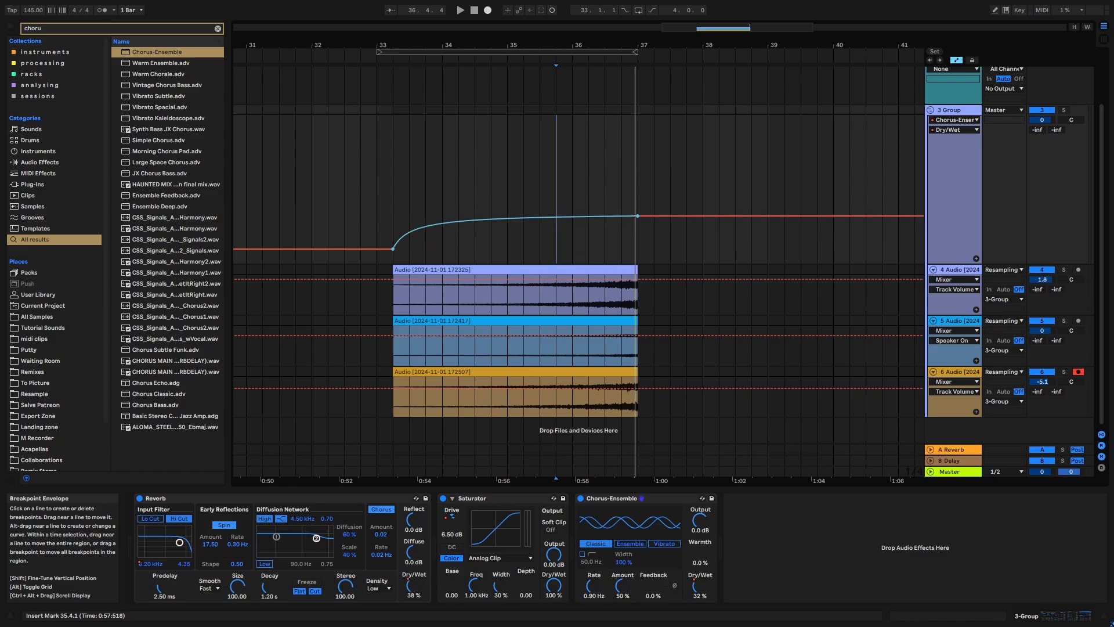
drag(514, 219, 514, 237)
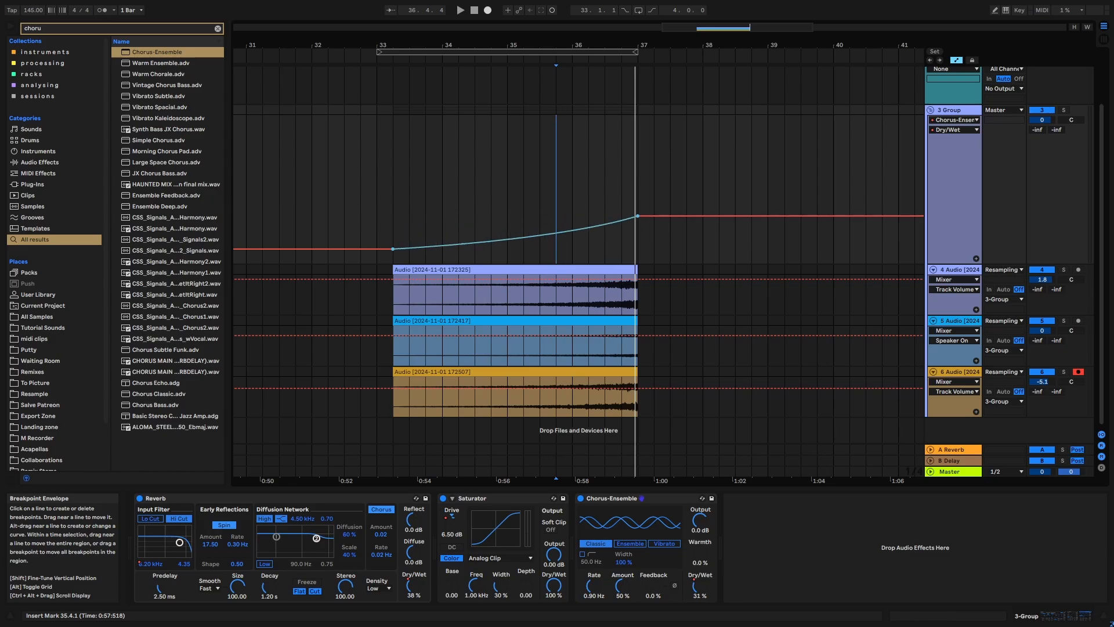
key(a)
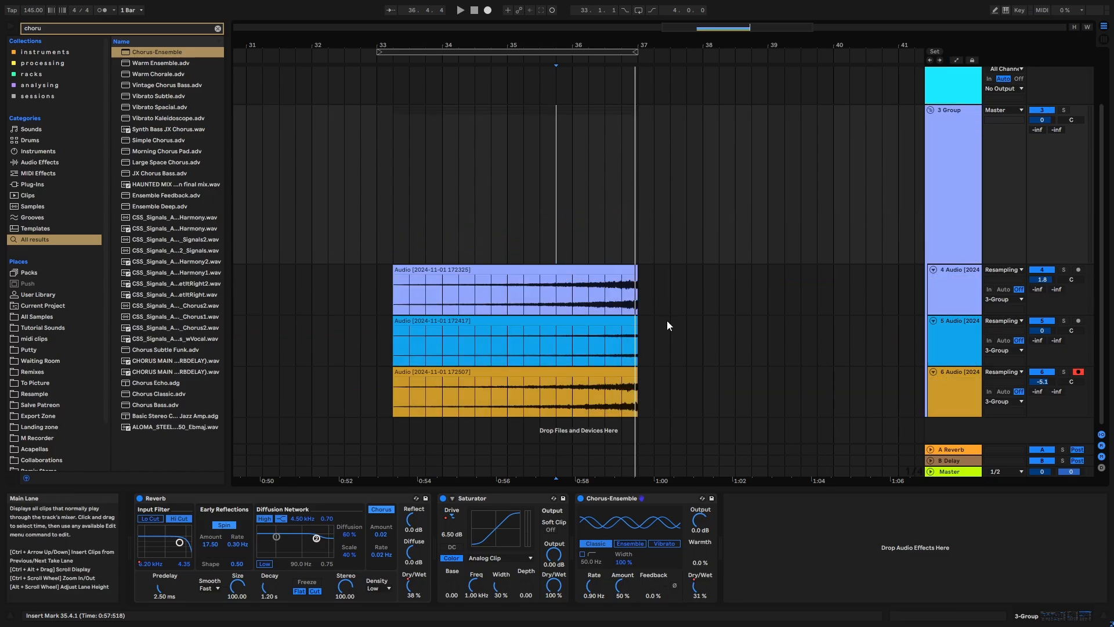
- Automate the Chorus-Ensemble's Amount to rise from below 25% at 33.2.1 to 45% at bar 37
click(953, 206)
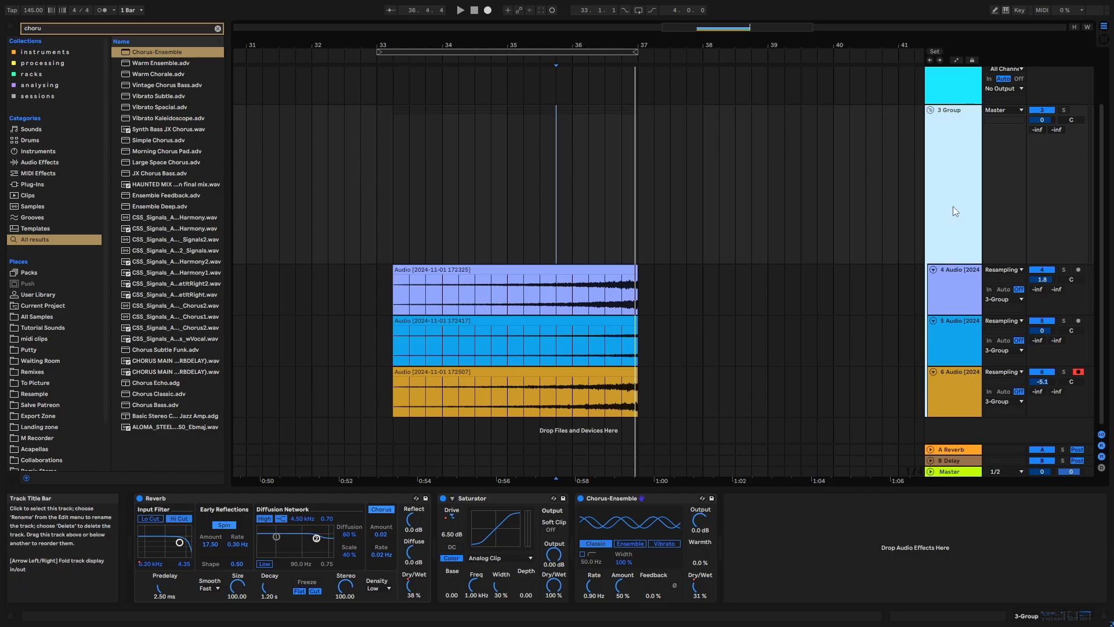
key(a)
key(a)
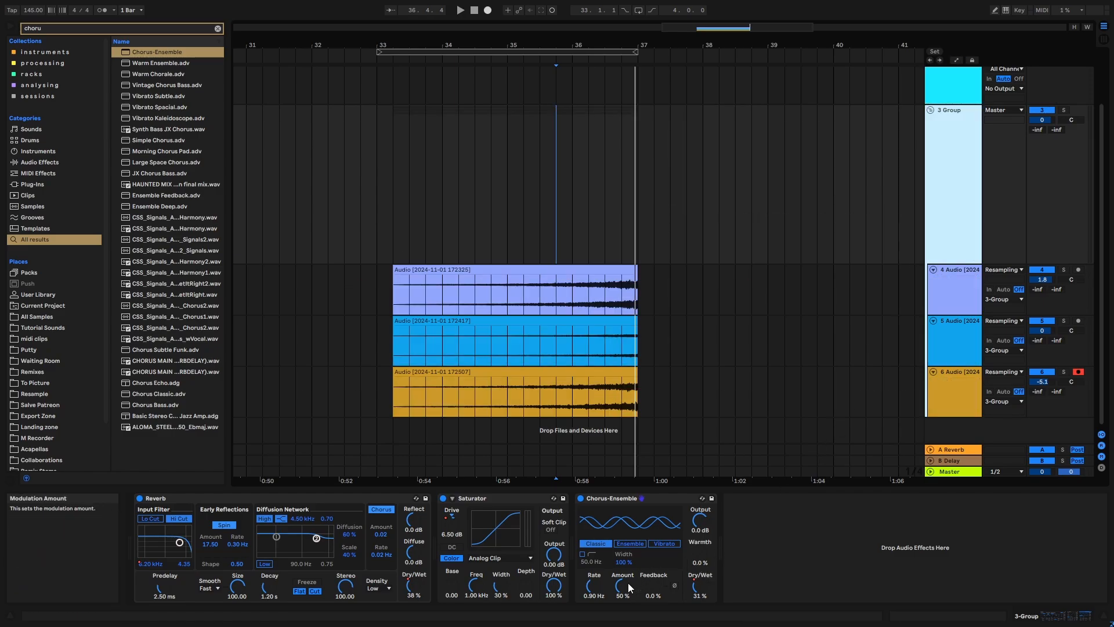
drag(628, 582, 628, 597)
key(a)
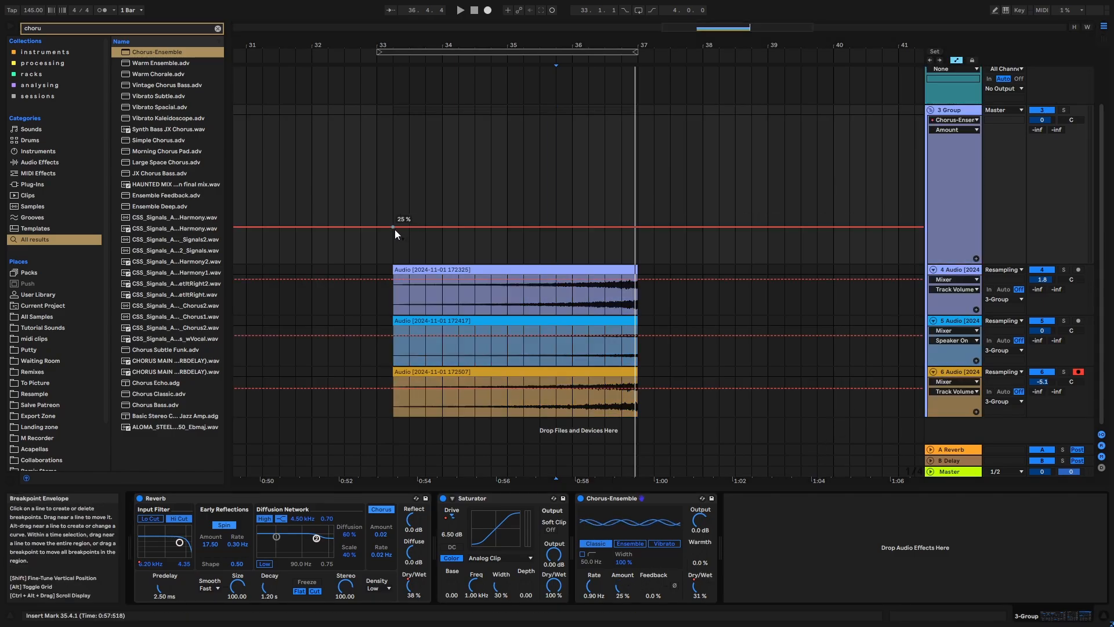
drag(394, 229, 394, 237)
drag(637, 237, 637, 196)
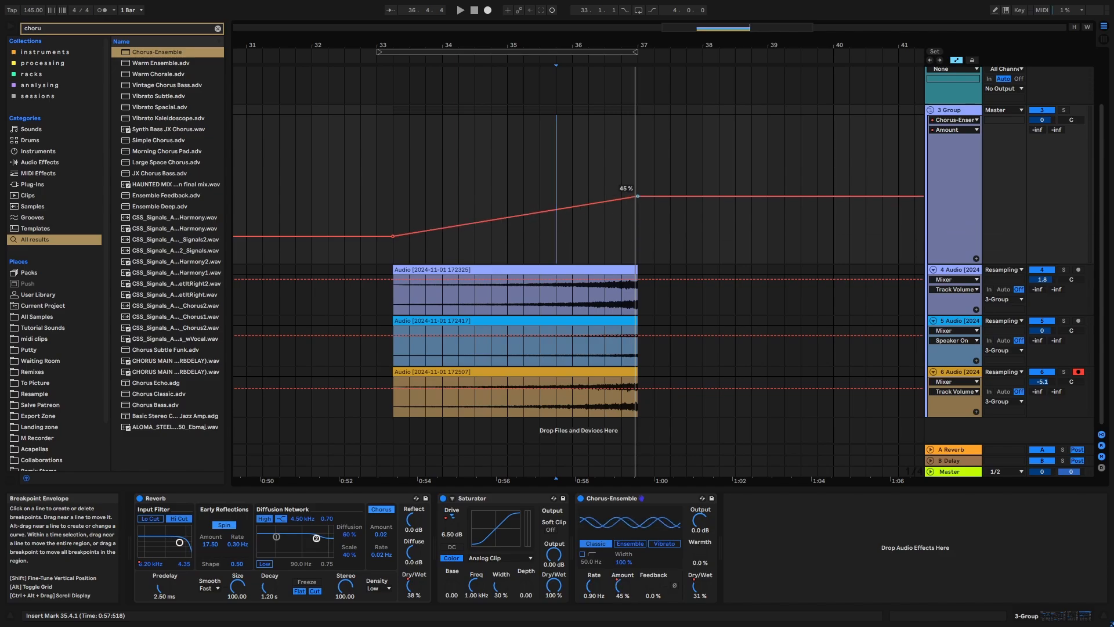
- Bend the Chorus-Ensemble's Amount ramp into a slow-starting curve, hide automation and play the end of the riser from 35.4.1
drag(553, 210, 586, 215)
key(a)
key(space)
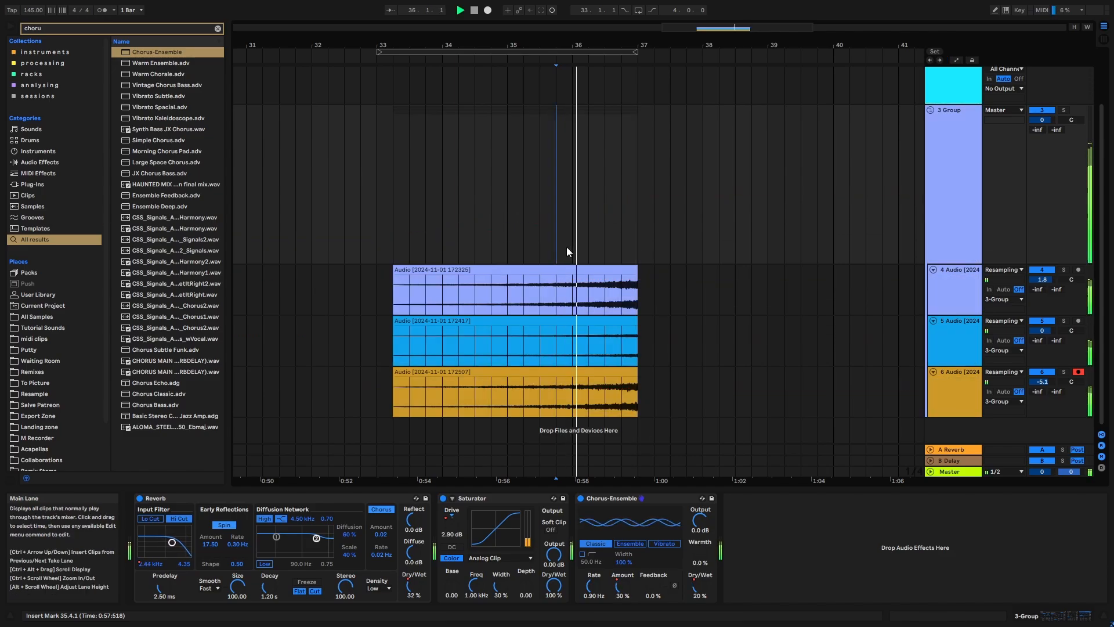
key(space)
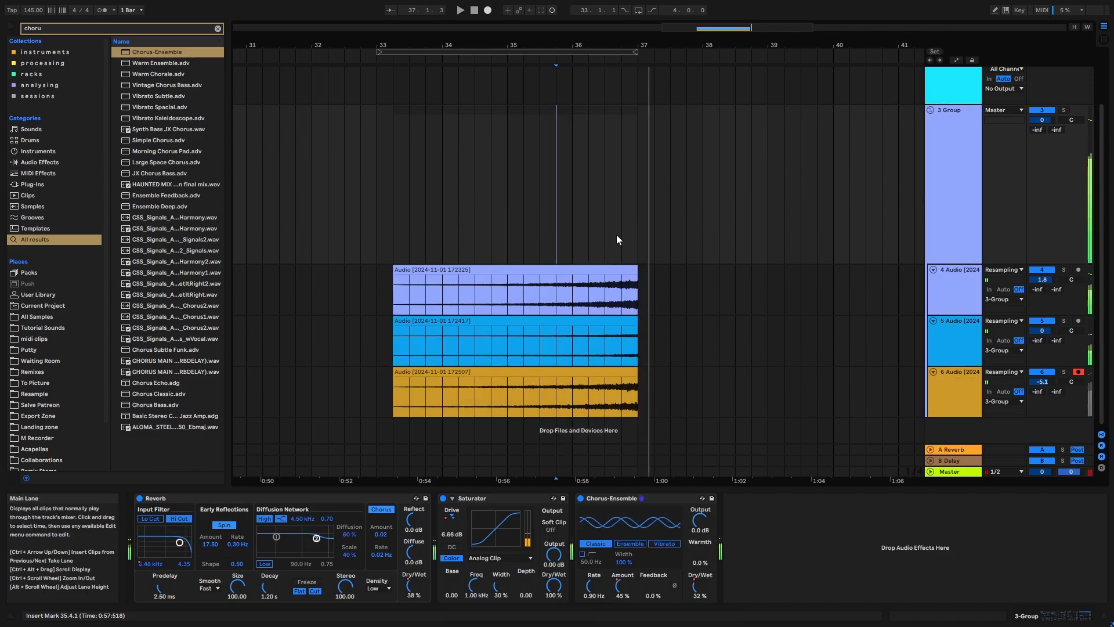
- Clear the browser search and deselect the time range across the riser clips
click(945, 194)
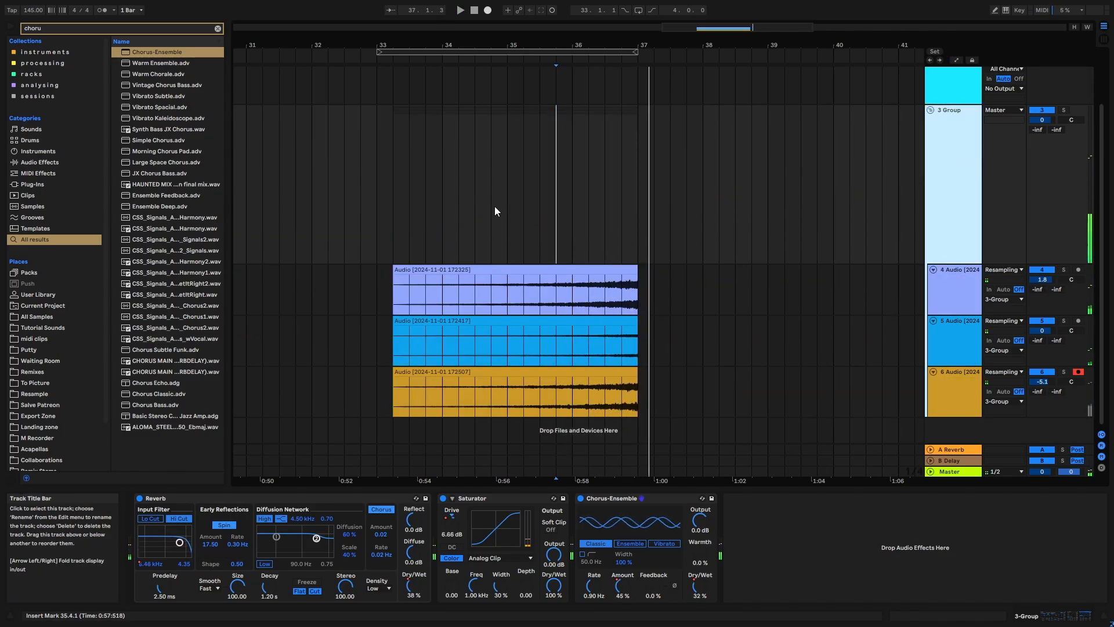
click(217, 28)
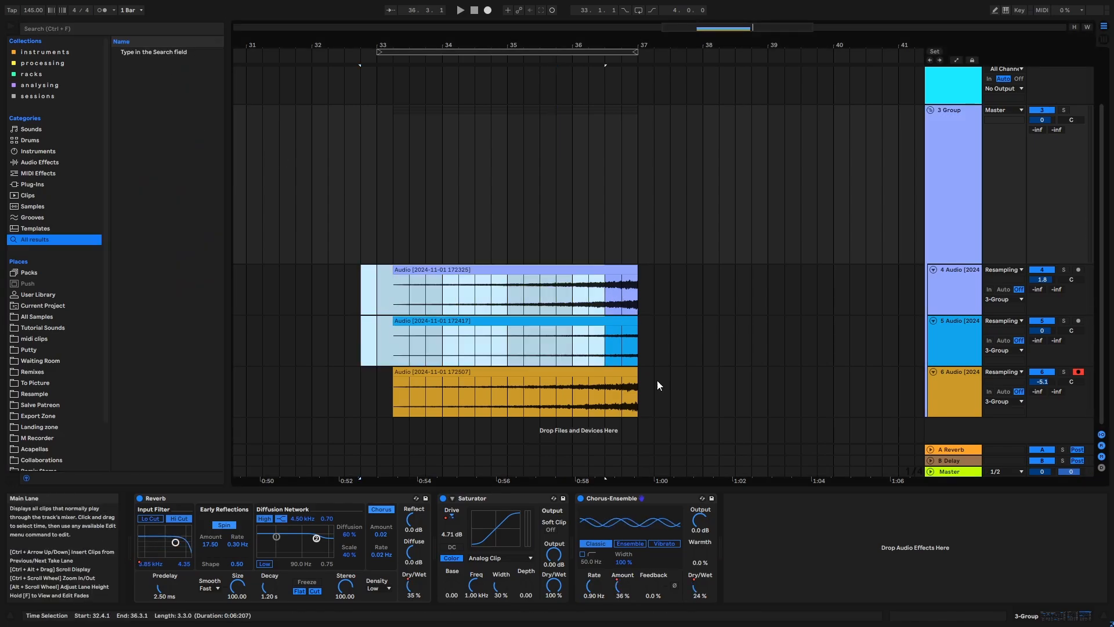
click(686, 399)
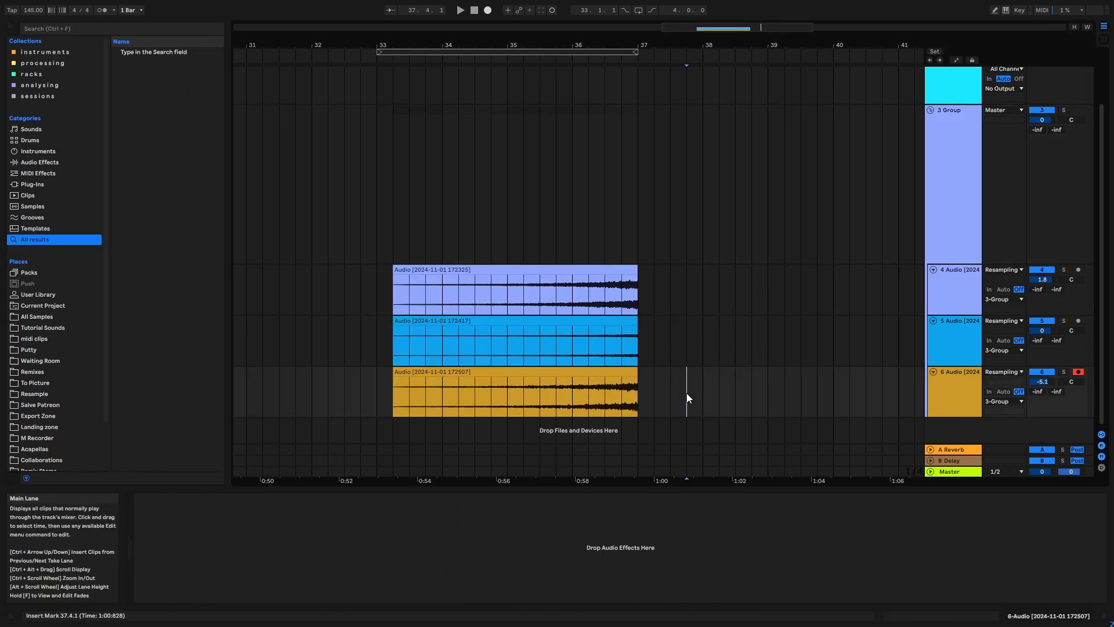
- Duplicate the first riser audio track, track 4, inside the group
click(953, 340)
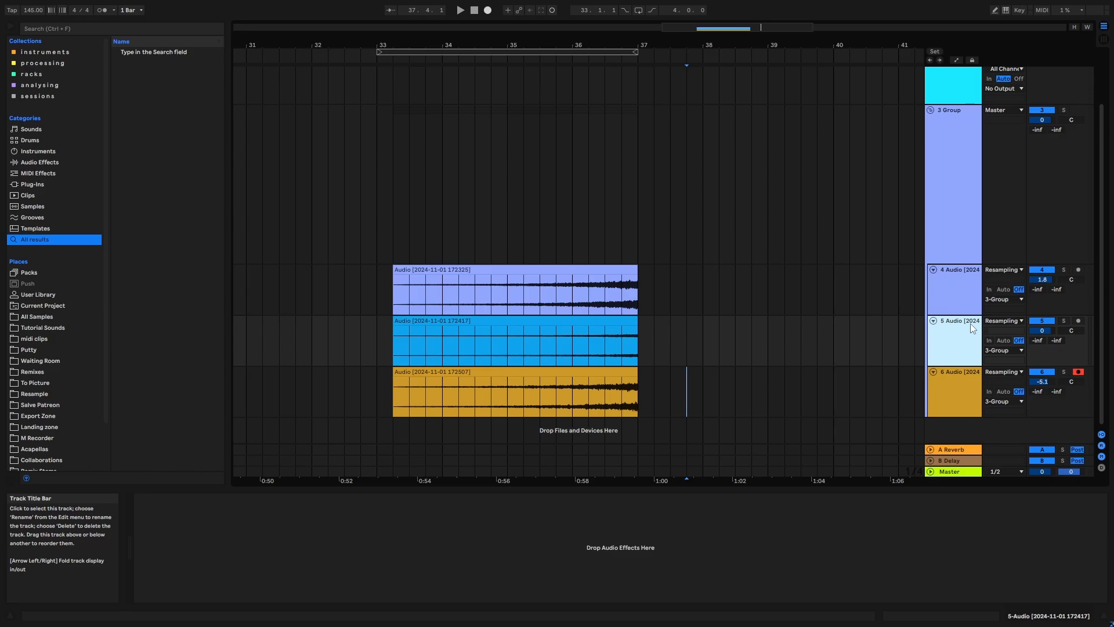
click(970, 295)
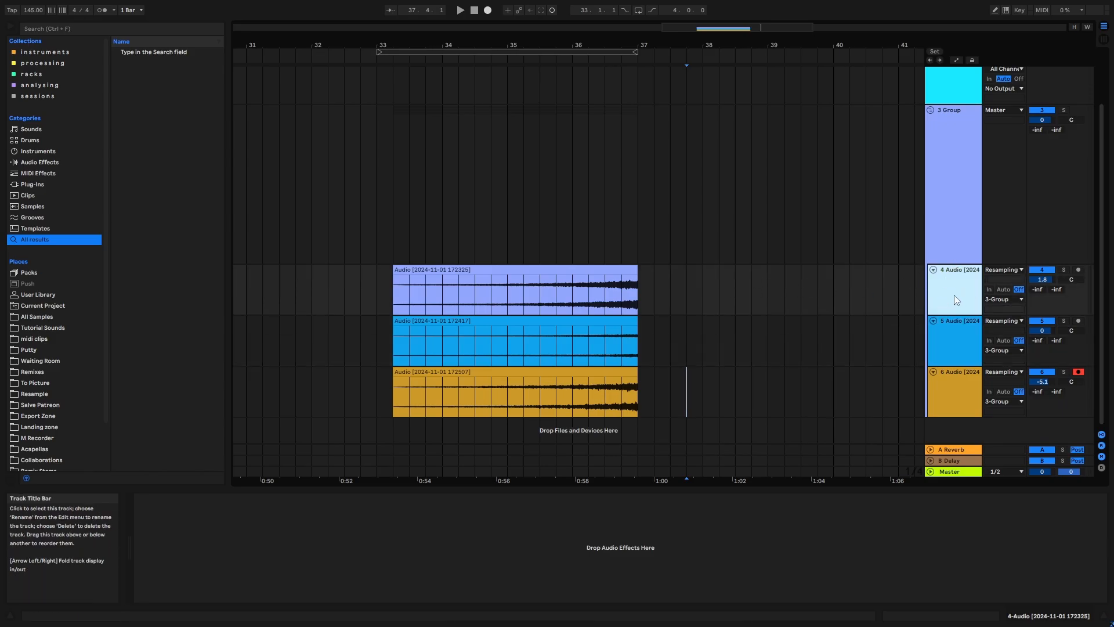
key(ctrl+d)
- Transpose the duplicated riser clip up 12 semitones and set its track volume to -7.4 dB
double_click(557, 321)
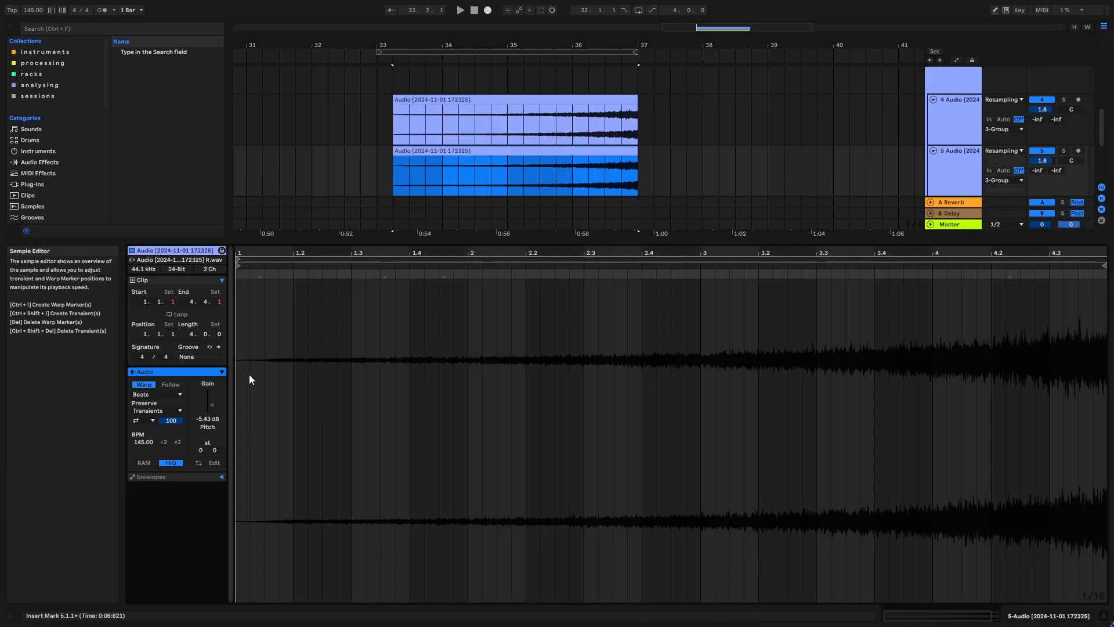
click(210, 434)
text(12)
key(Return)
key(shift+Tab)
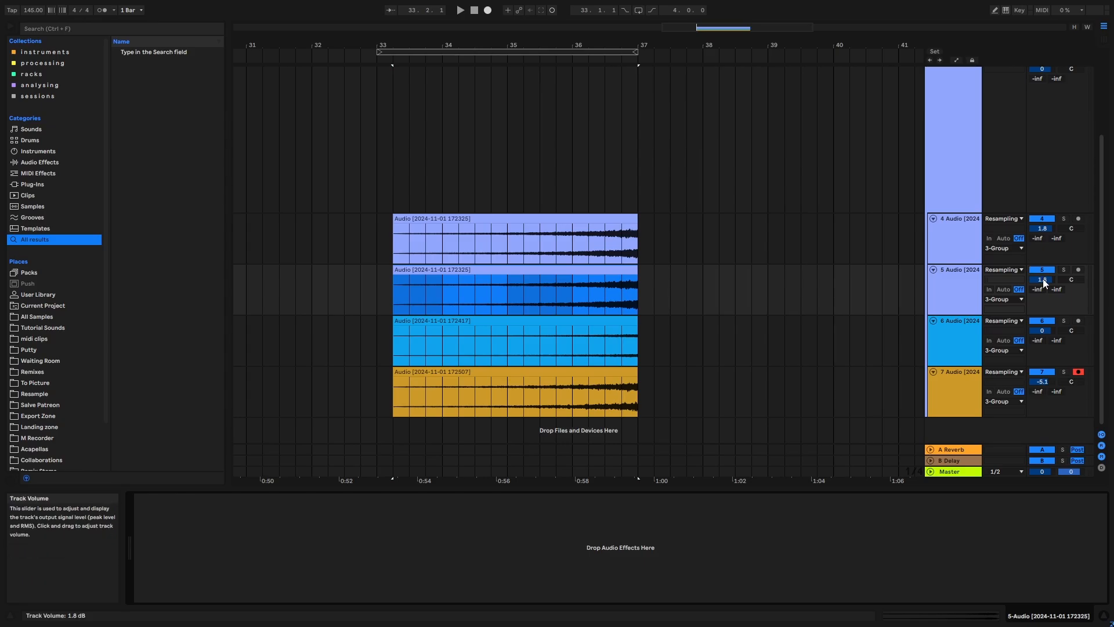
drag(1042, 280, 1043, 290)
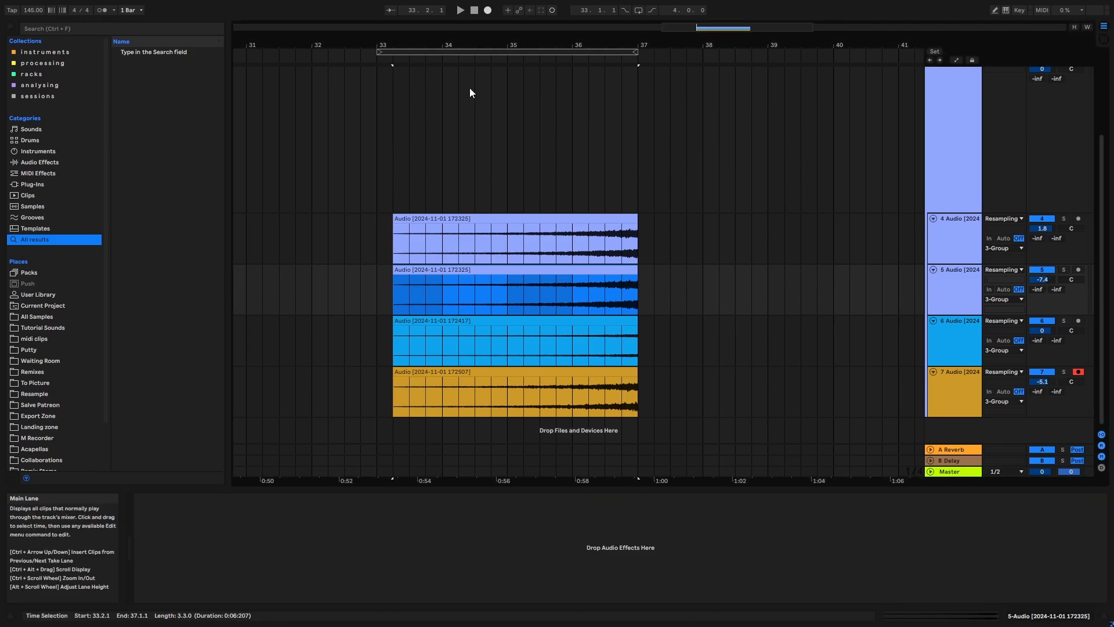
- Play the layered riser from bar 33 through its end and stop after the tail
click(476, 52)
key(space)
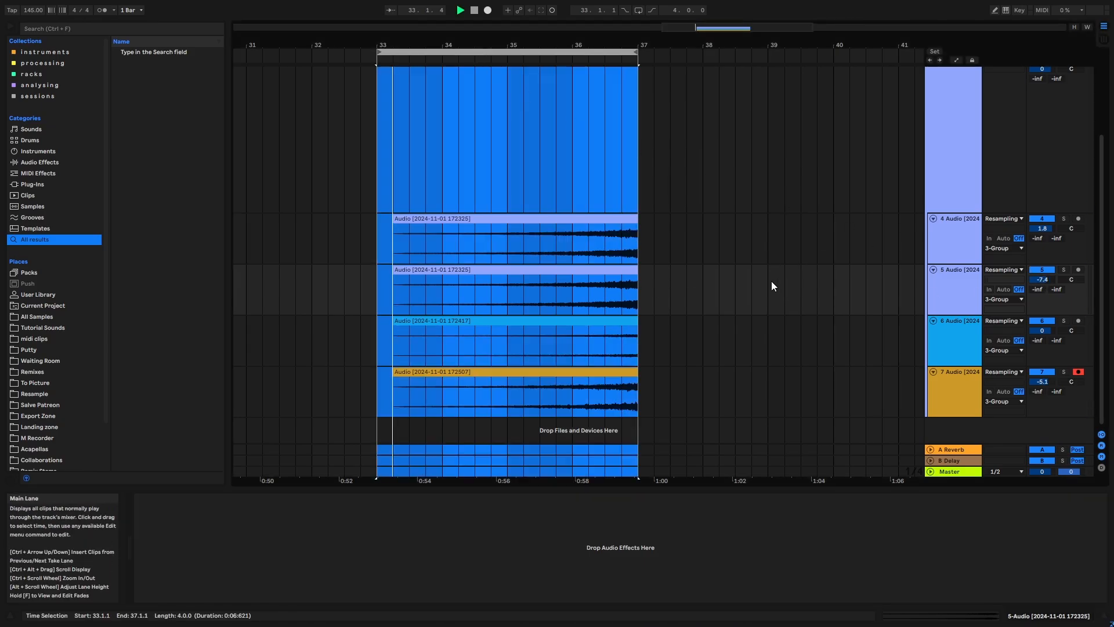
click(763, 313)
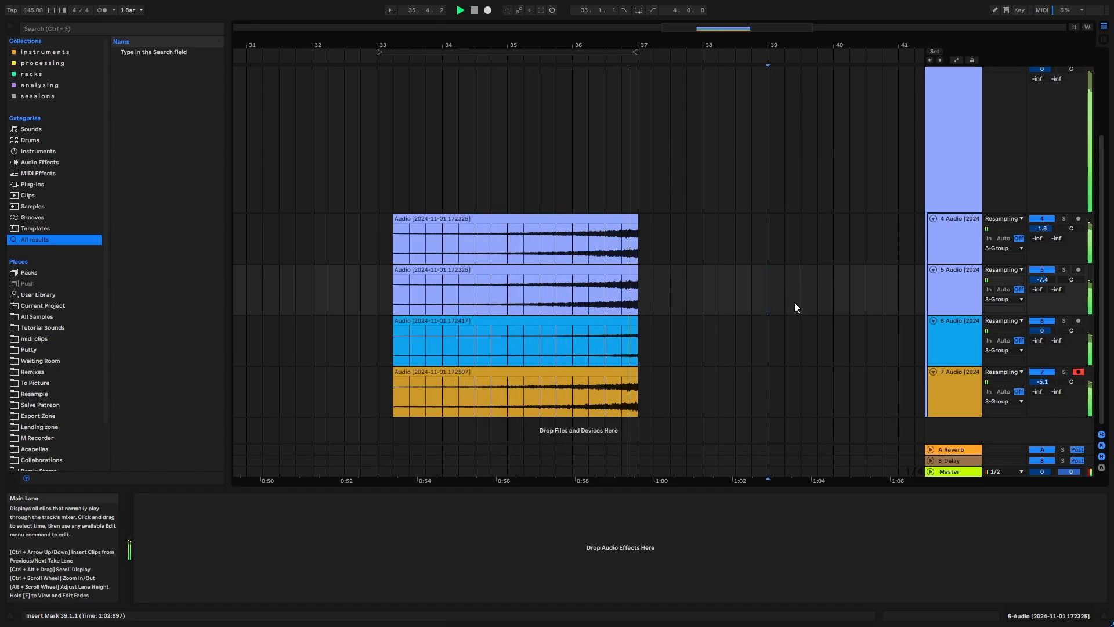
key(space)
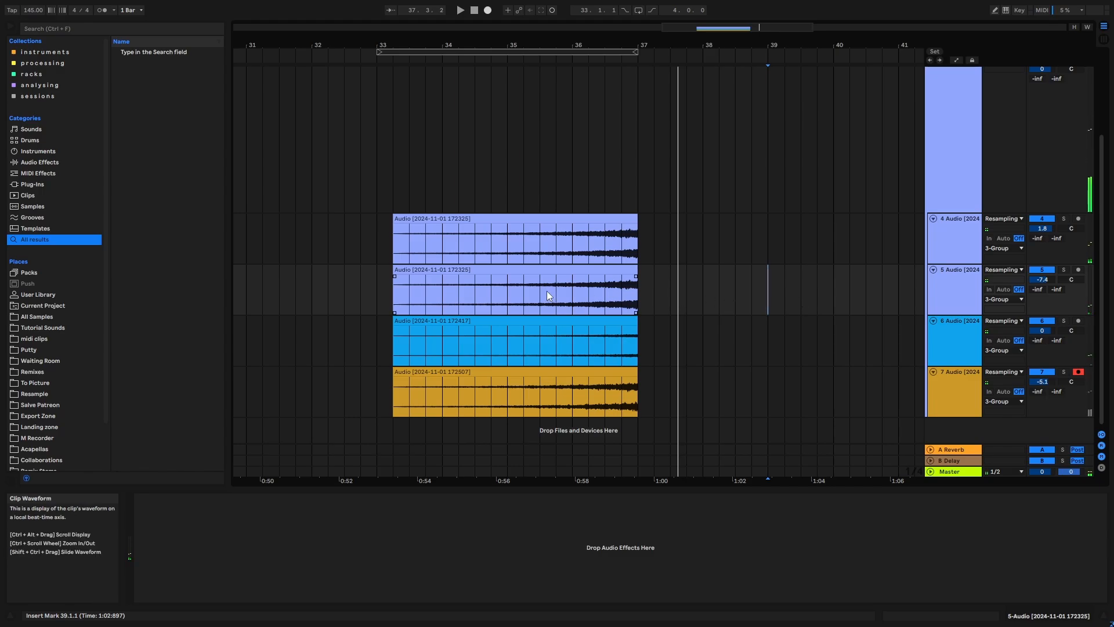
- Open the duplicated riser clip on track 5 to view its settings, close the clip view and deselect the clip
double_click(460, 302)
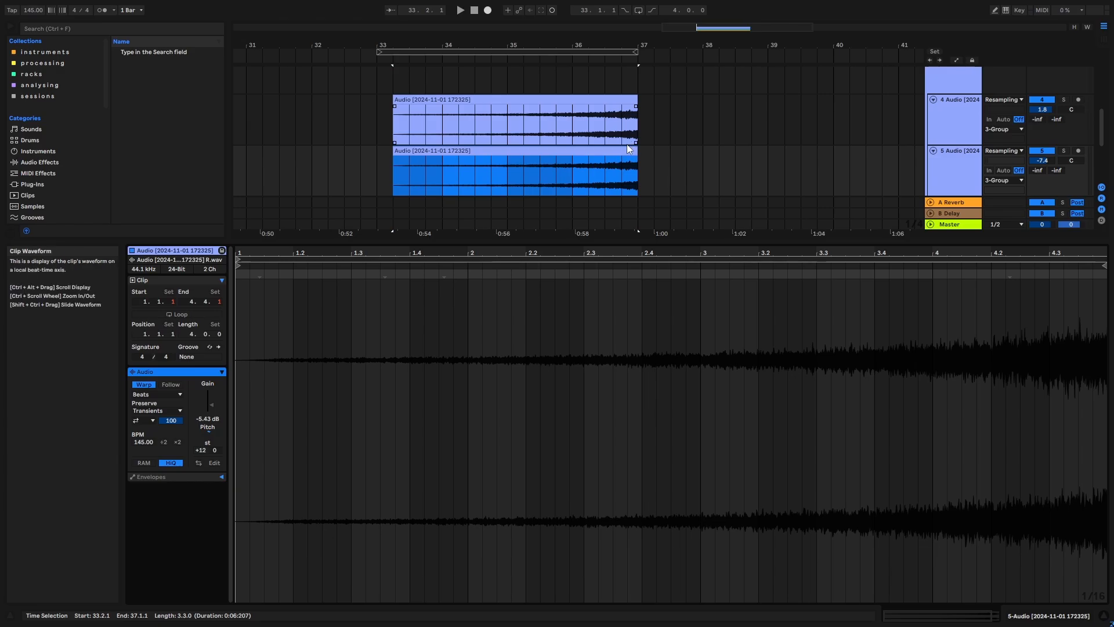
key(shift+Tab)
drag(323, 300, 708, 384)
click(708, 385)
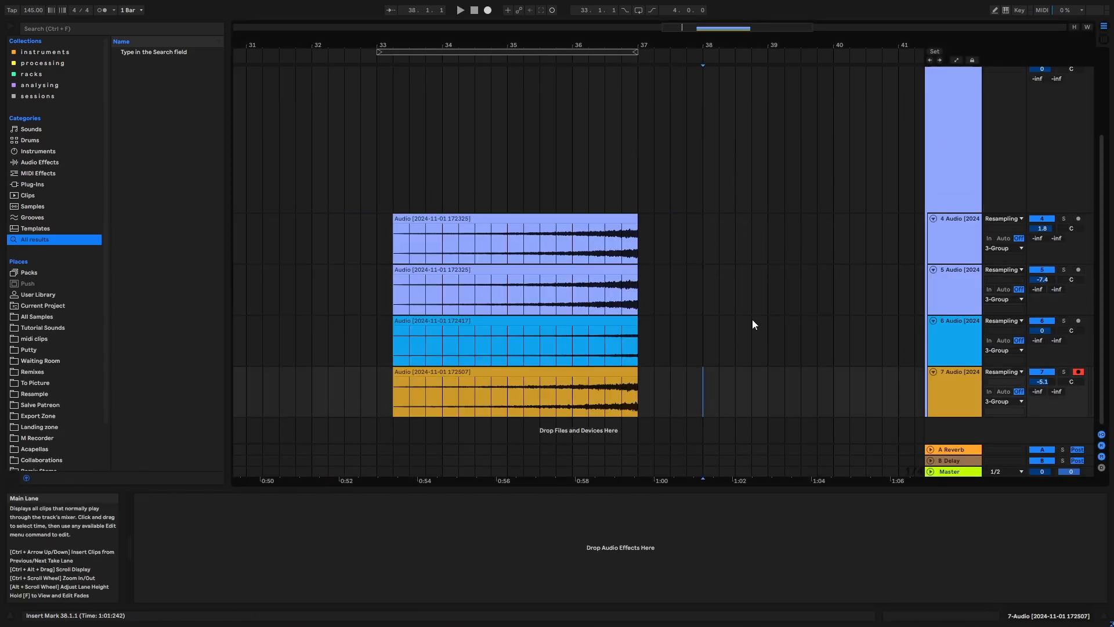
- Fold the riser group, add an audio track below it with its input set to Resampling, and arm it for recording
scroll(816, 218, up, 2)
click(930, 105)
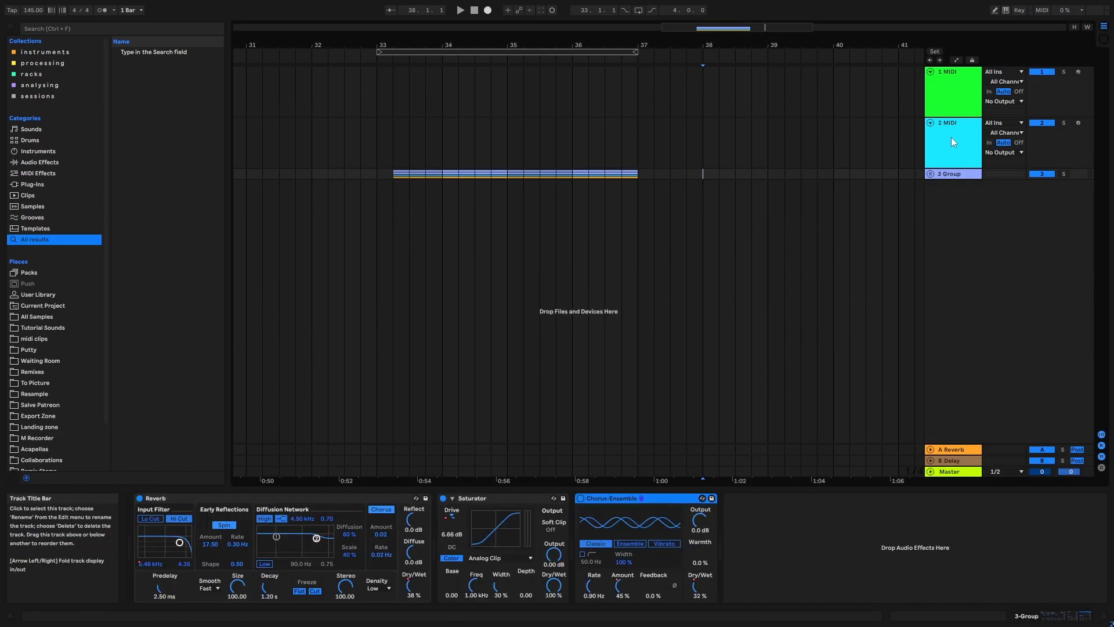
key(ctrl+t)
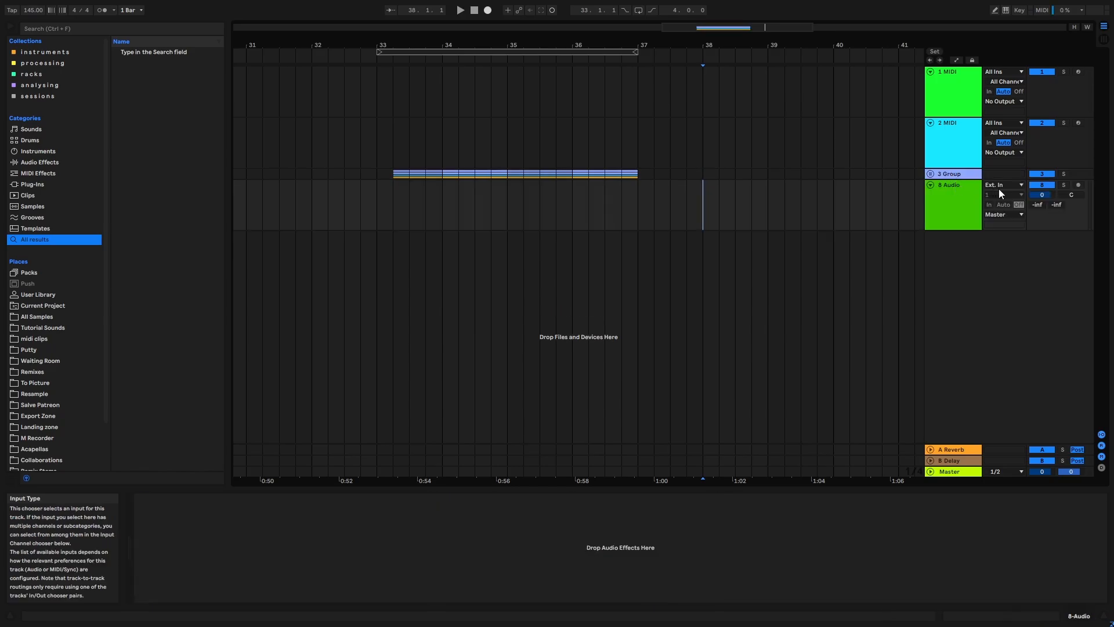
click(998, 185)
click(1001, 203)
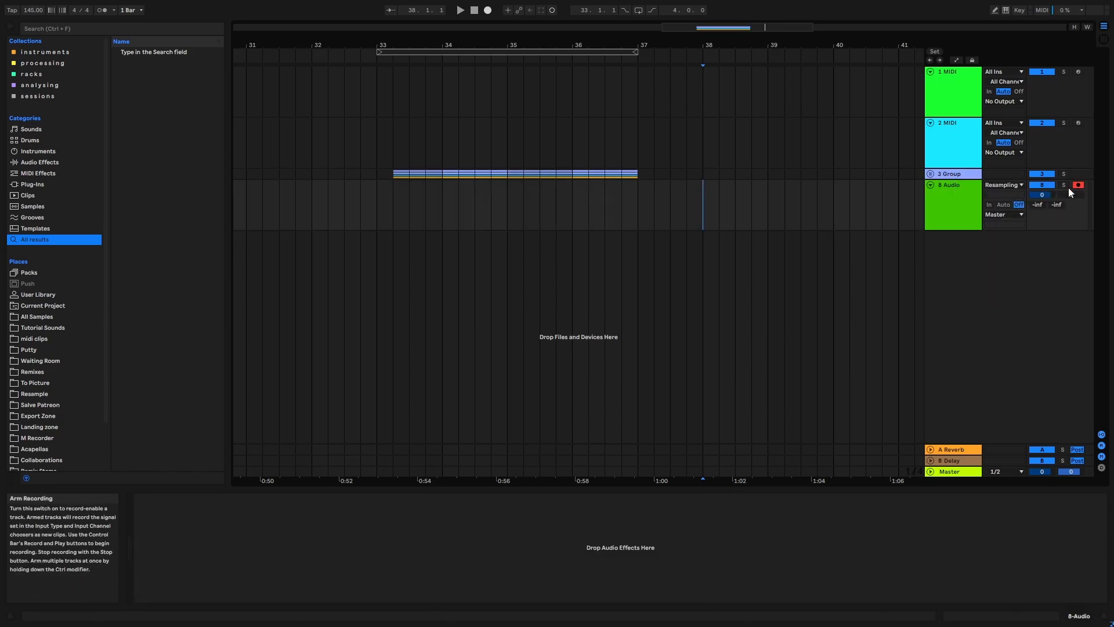
click(1077, 185)
- Extend the loop range to end at bar 38 and start recording the riser group onto the armed track from bar 33
click(650, 52)
drag(651, 53, 702, 53)
click(601, 51)
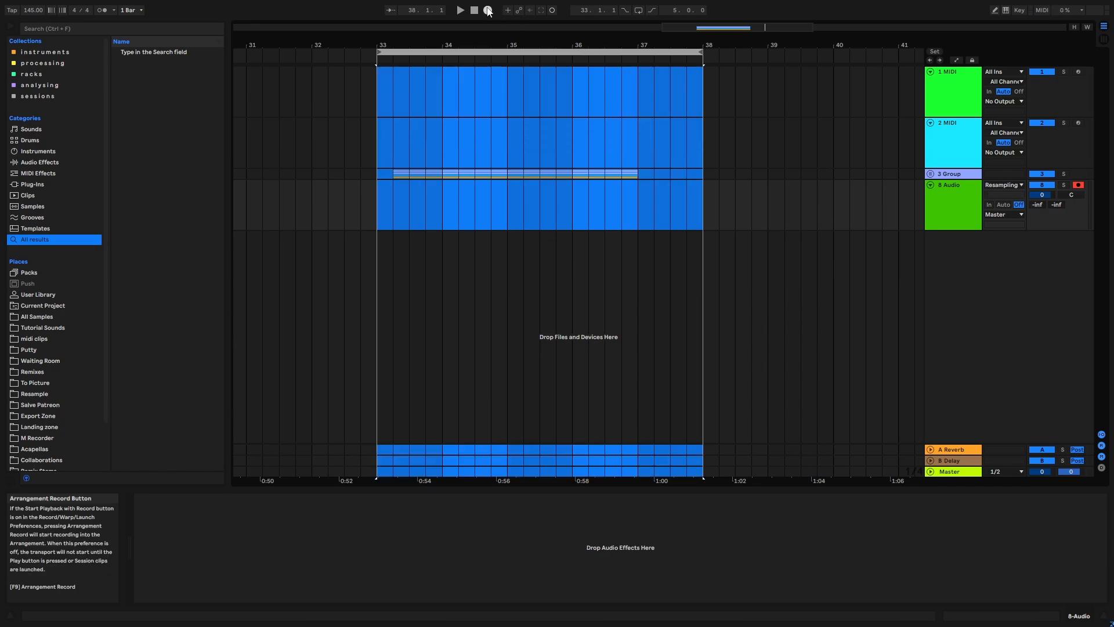
drag(506, 44, 493, 44)
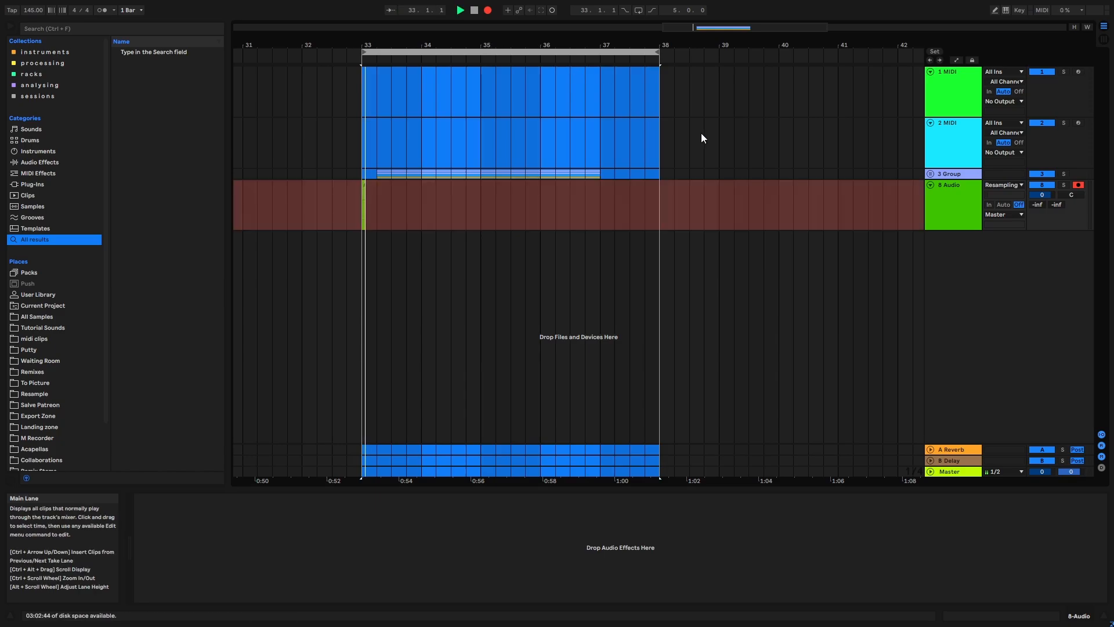
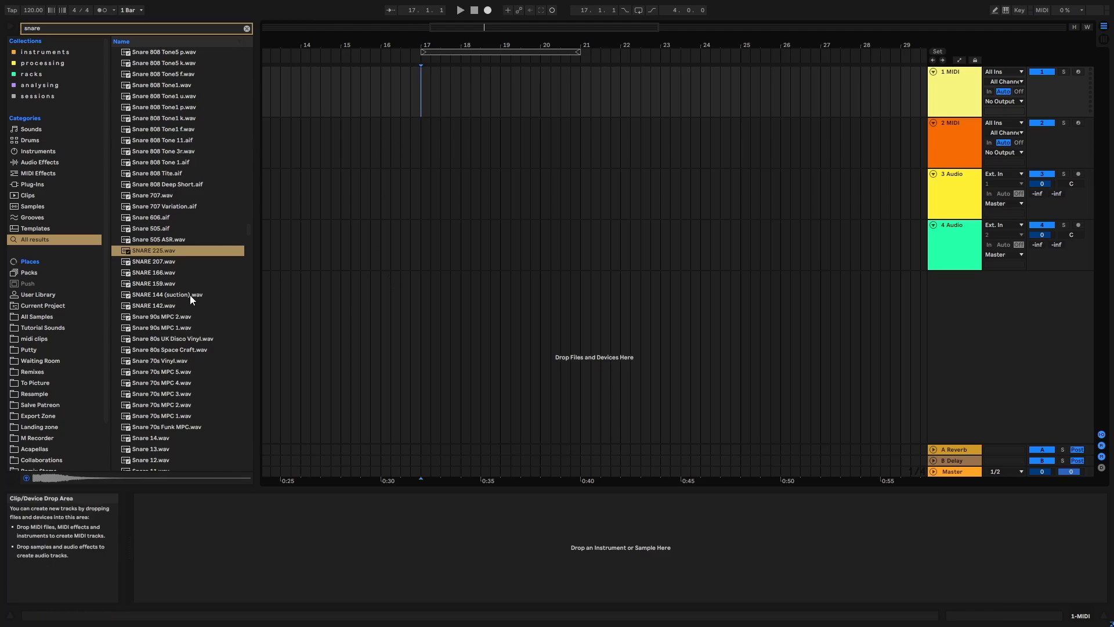
- Place SNARE 225.wav at bar 17 on the first track and add a Reverb with a decay of 3.62 s to it
drag(142, 252, 421, 94)
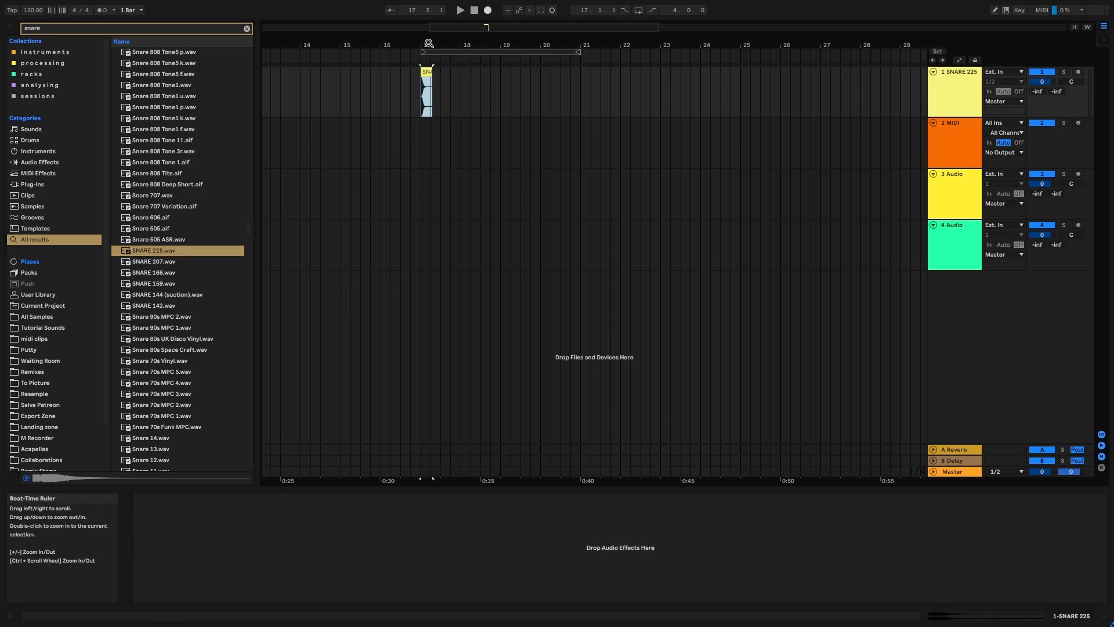
drag(427, 45, 436, 77)
click(58, 29)
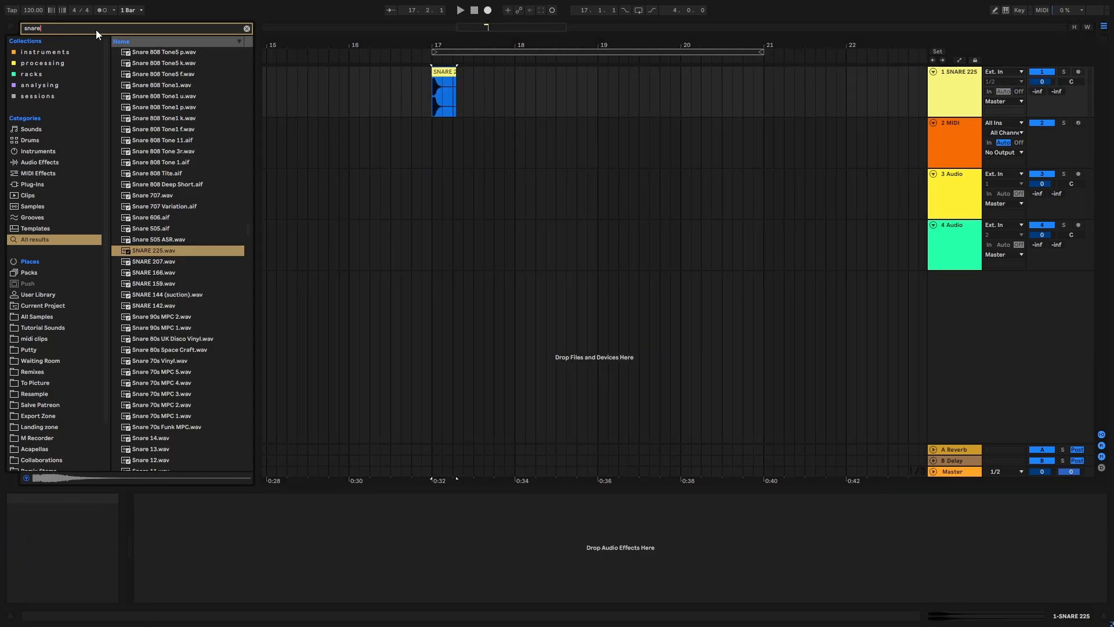
key(BackSpace)
key(BackSpace)
key(BackSpace)
key(BackSpace)
key(BackSpace)
text(rev)
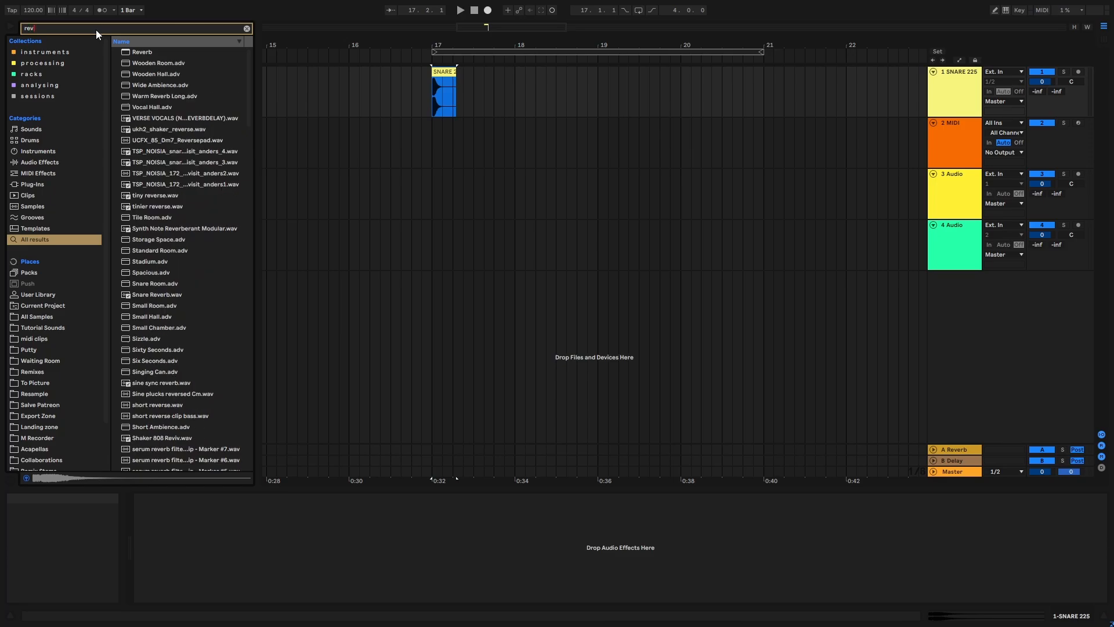
drag(139, 54, 218, 69)
drag(965, 92, 965, 94)
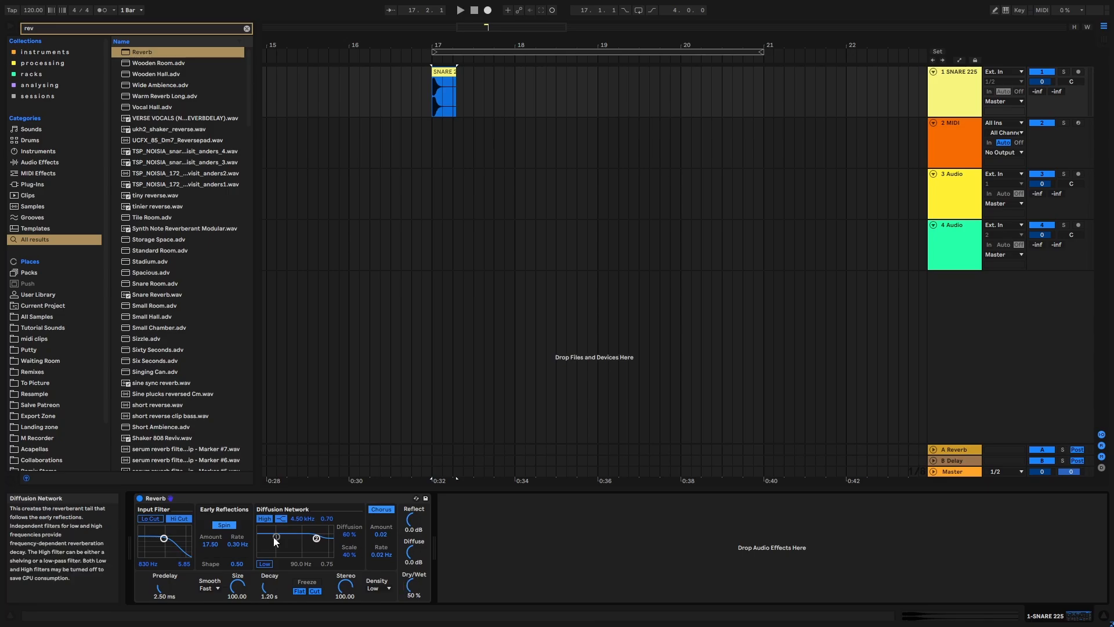
drag(265, 587, 266, 571)
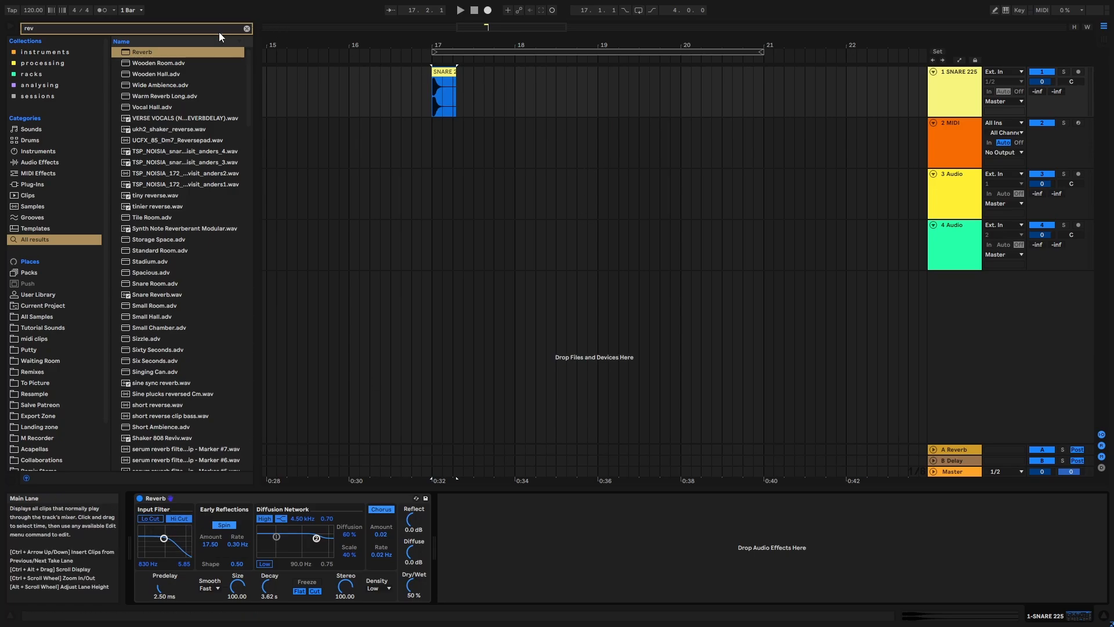
- Clear the browser search, set track 3's input to Resampling and arm it for recording
click(247, 30)
click(1018, 204)
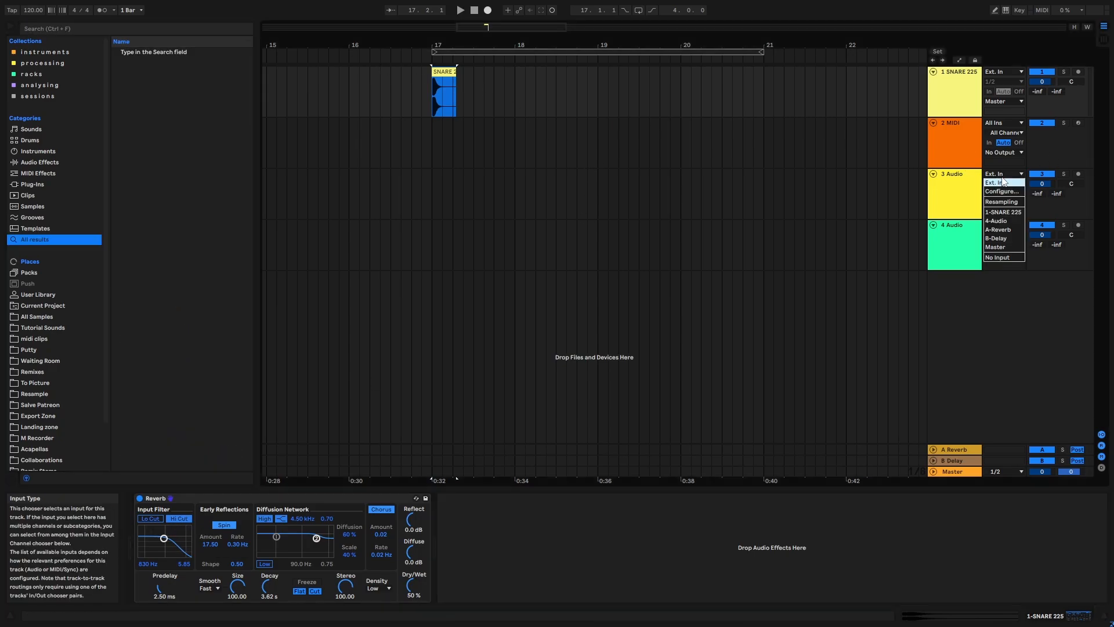
click(1018, 208)
click(1077, 173)
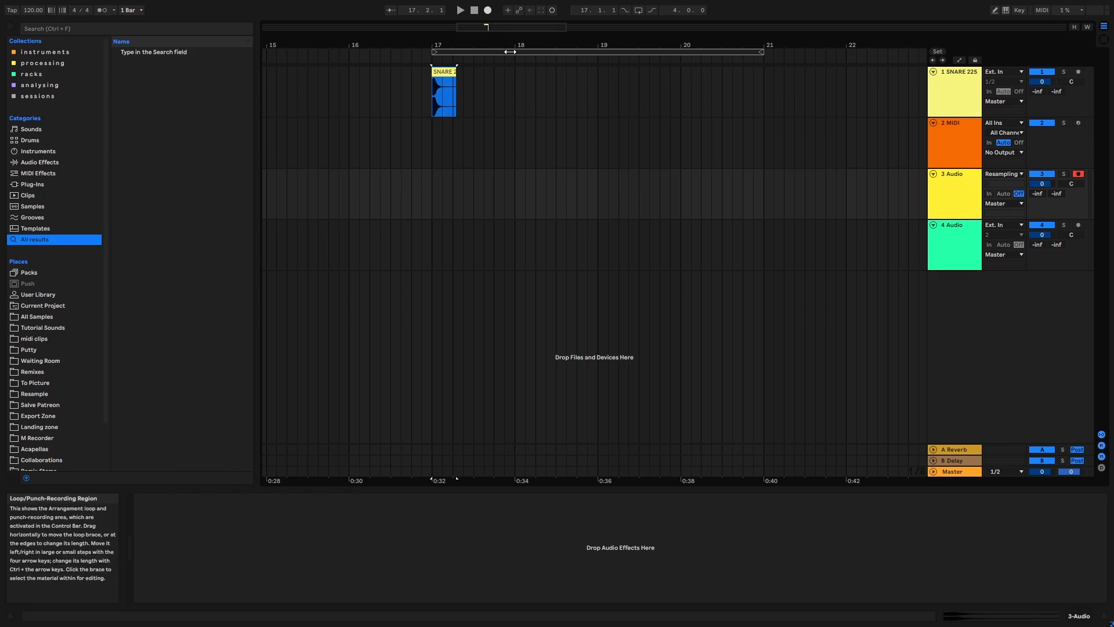
- Record the reverberated snare onto track 3 from bar 17, stopping after the tail has faded
click(487, 52)
click(488, 11)
drag(487, 41, 473, 66)
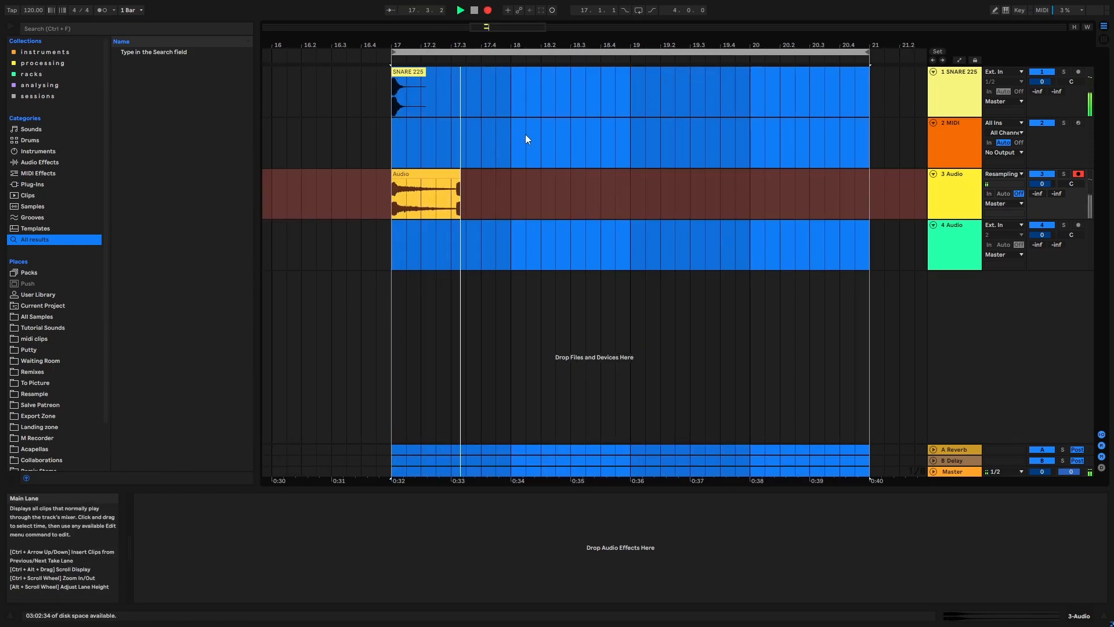
key(space)
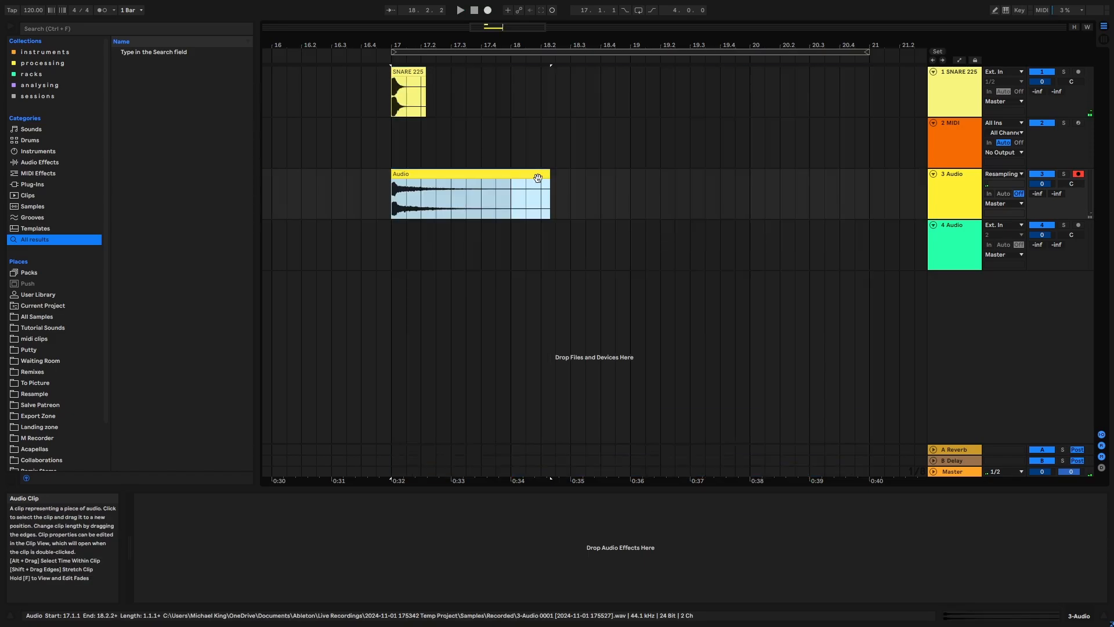
- Trim the recorded clip so it ends at bar 18 and delete the original snare track
drag(548, 177, 501, 183)
click(482, 175)
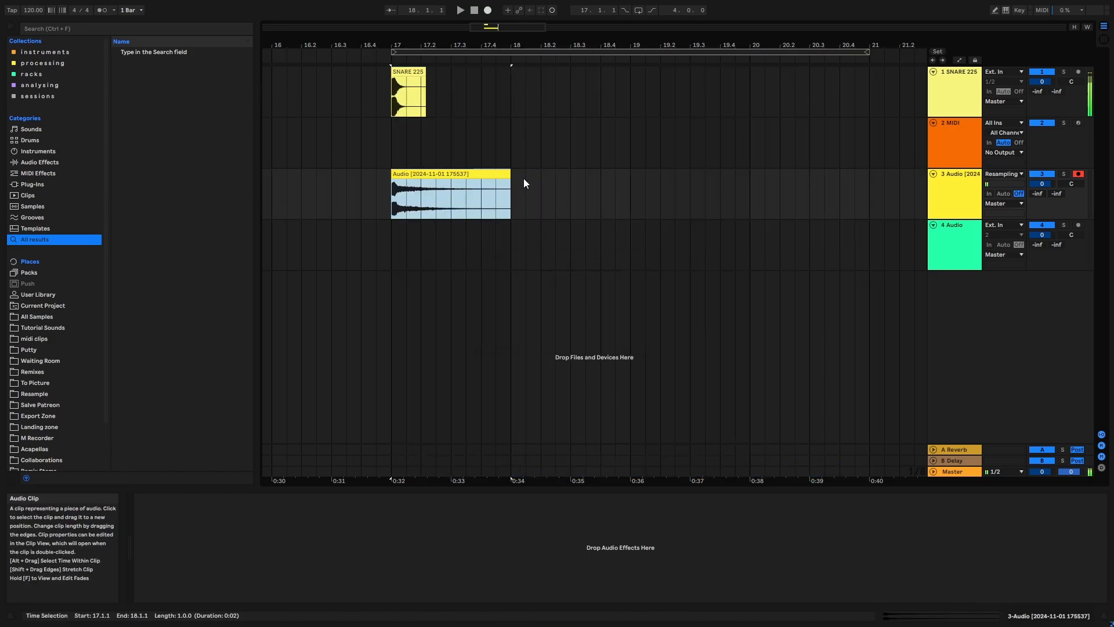
click(980, 98)
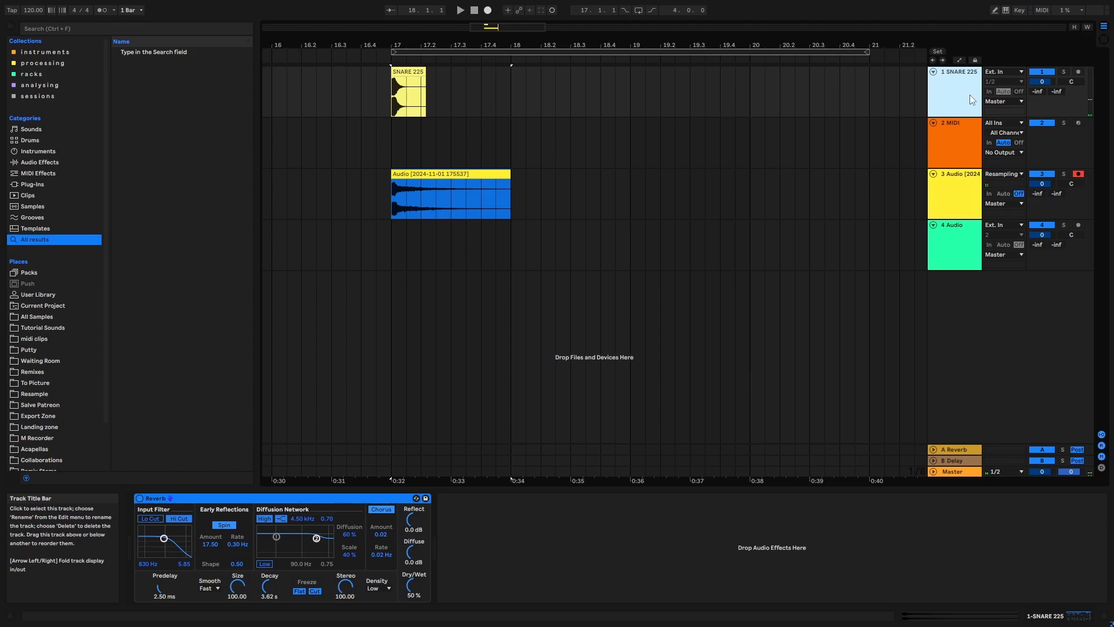
key(Delete)
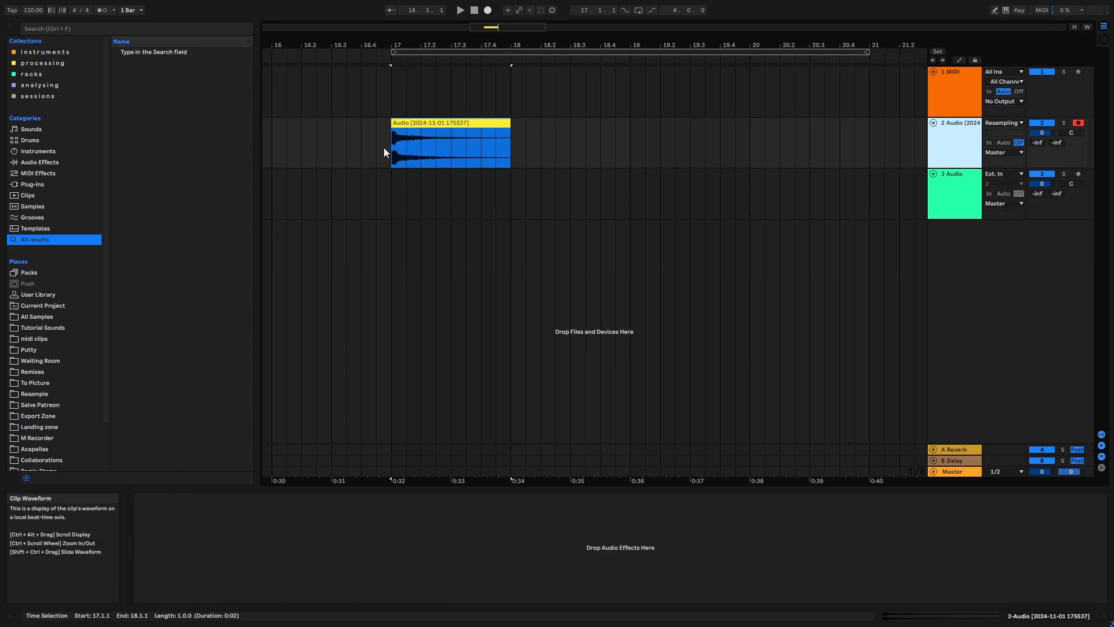
- Add a Simpler on a new track below the others, unfold the track and set the amp decay to 832 ms
drag(384, 152, 507, 187)
click(526, 187)
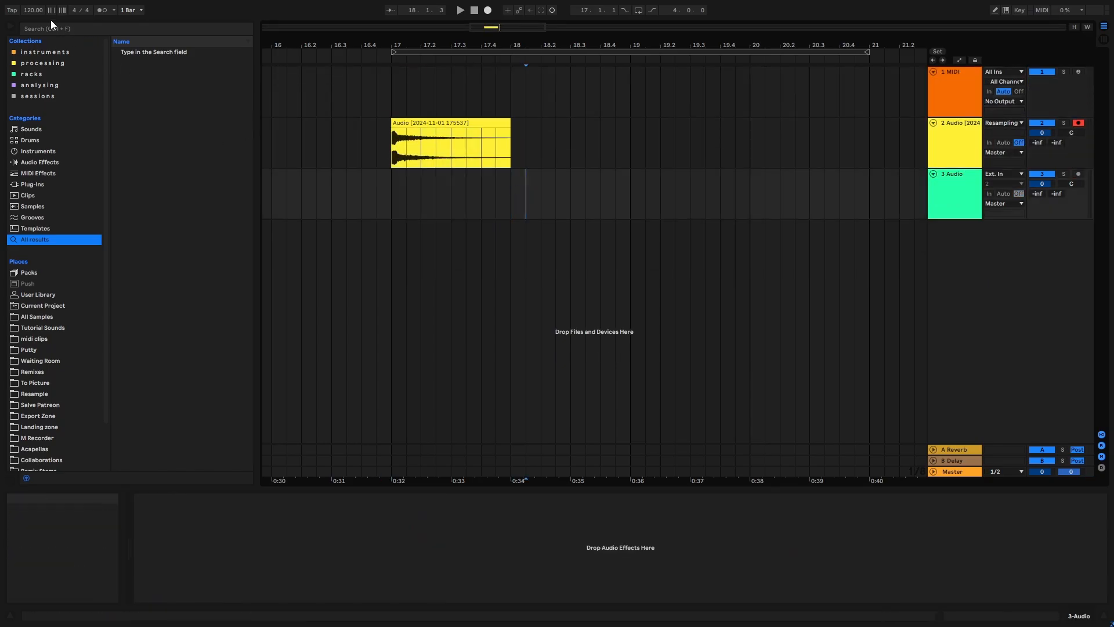
click(47, 52)
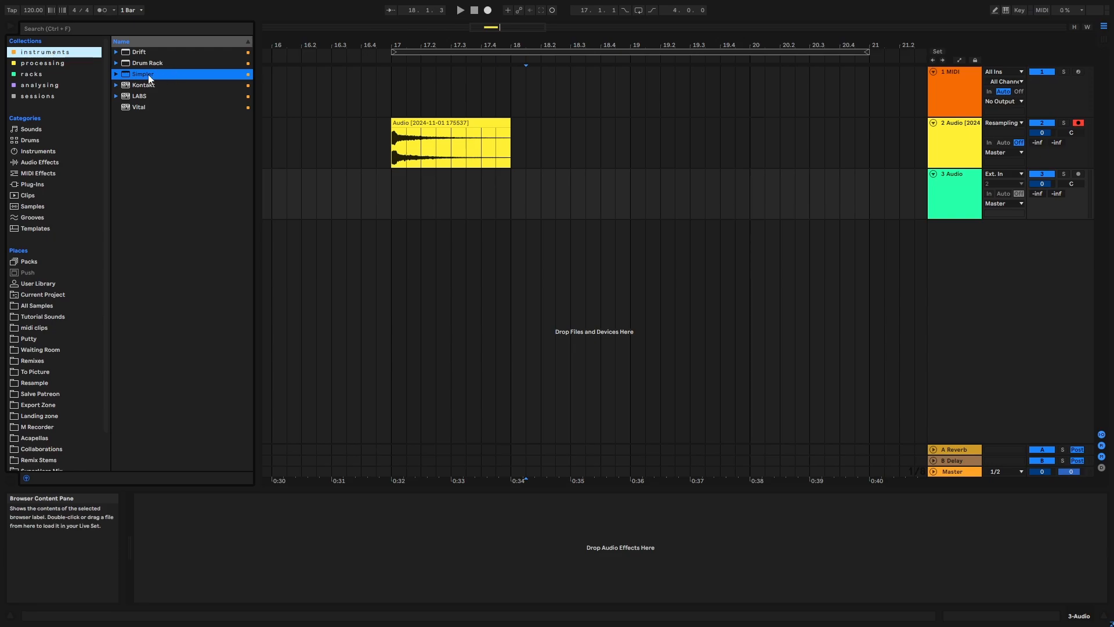
drag(148, 74, 470, 232)
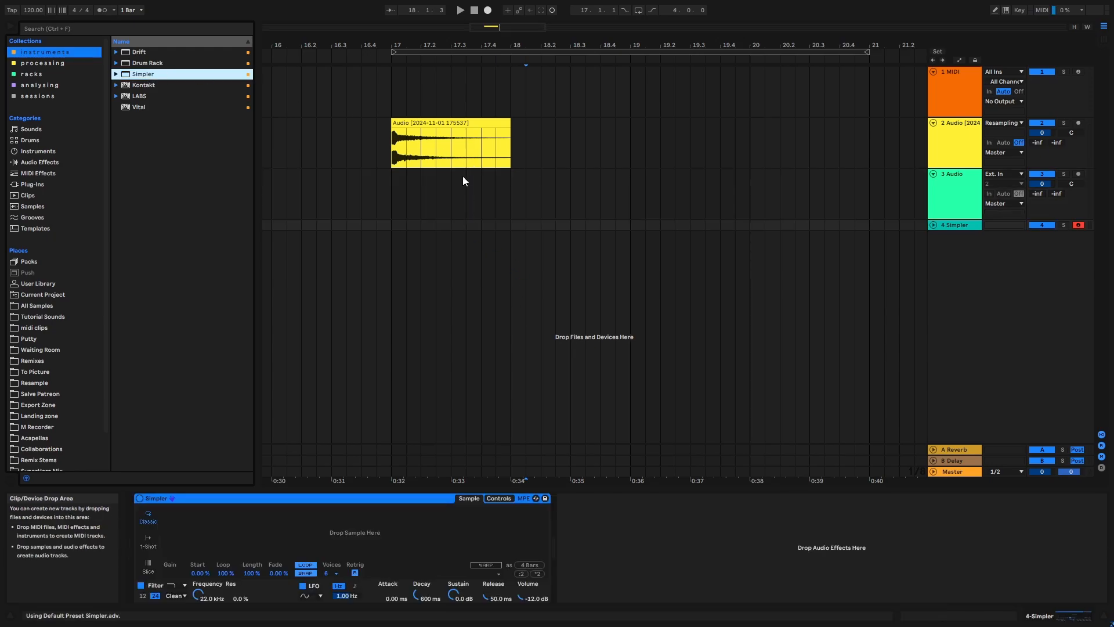
click(935, 225)
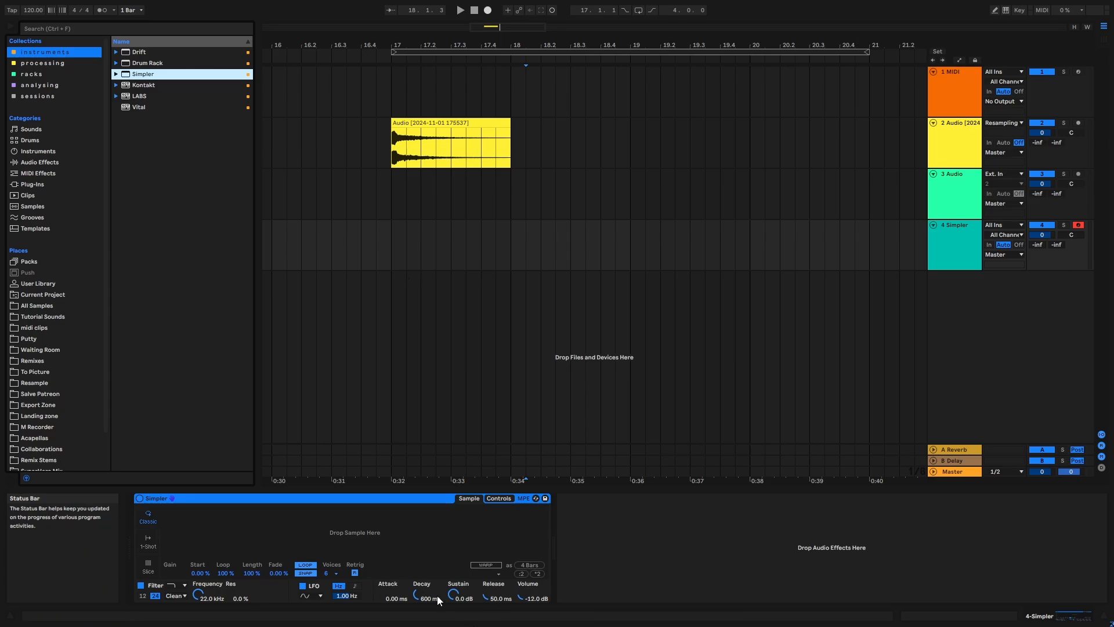
drag(418, 596, 418, 580)
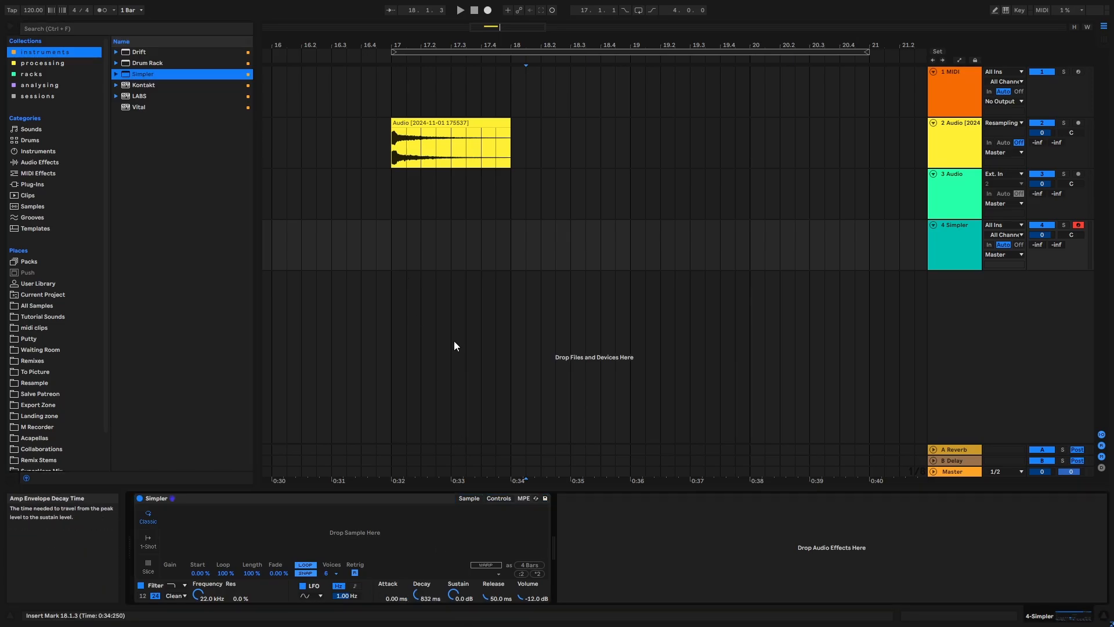
- Load the recorded snare clip into the Simpler as its sample and delete the track holding the recording
click(432, 125)
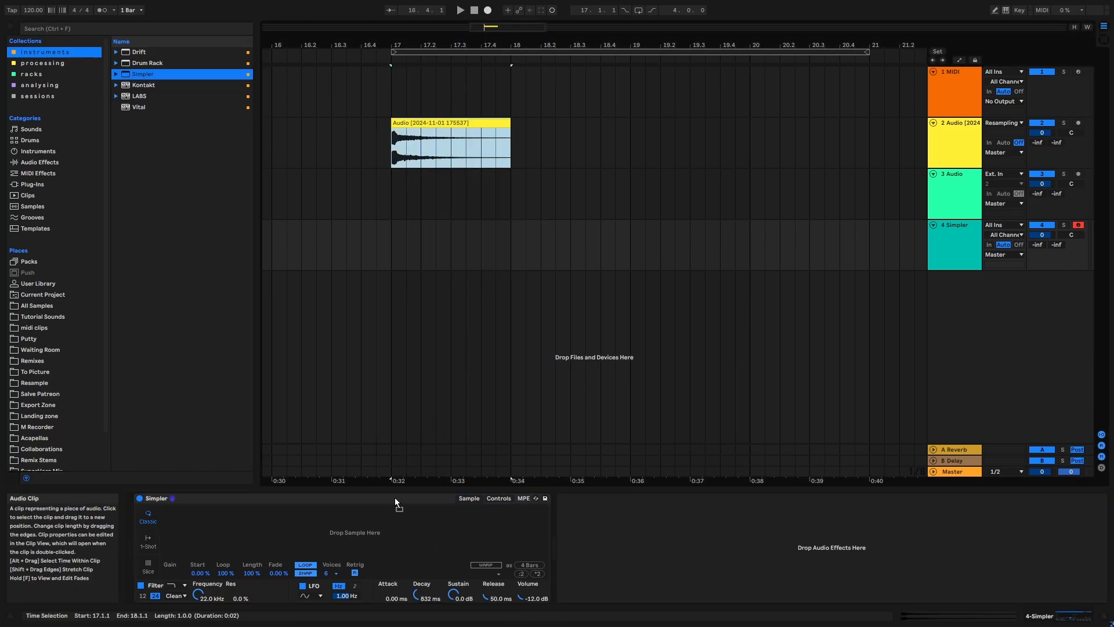
drag(362, 520, 361, 520)
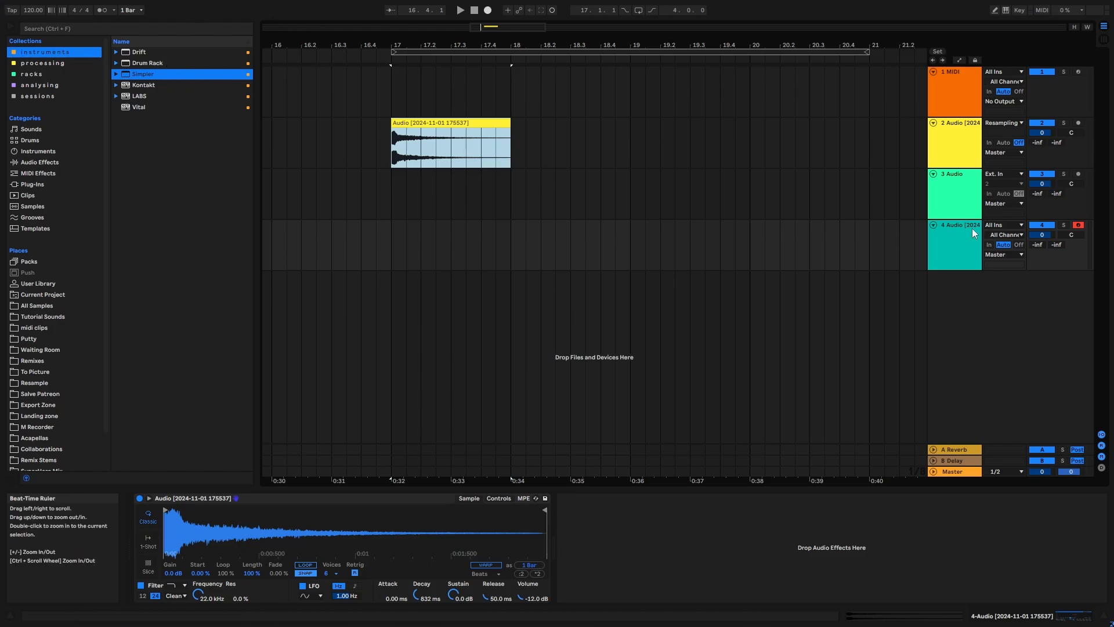
click(947, 132)
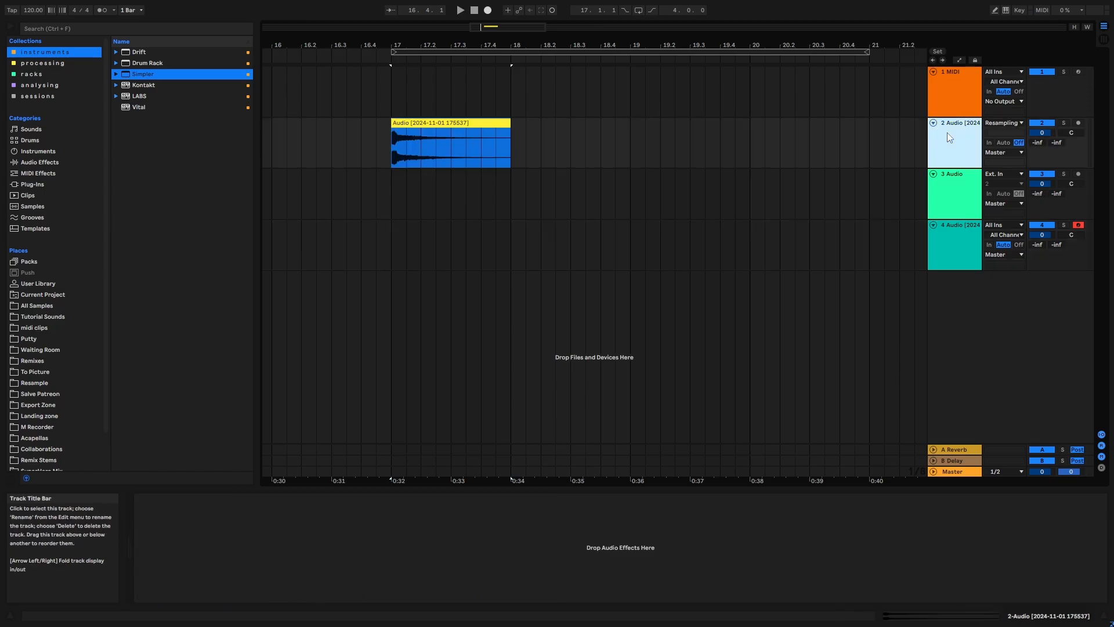
key(Delete)
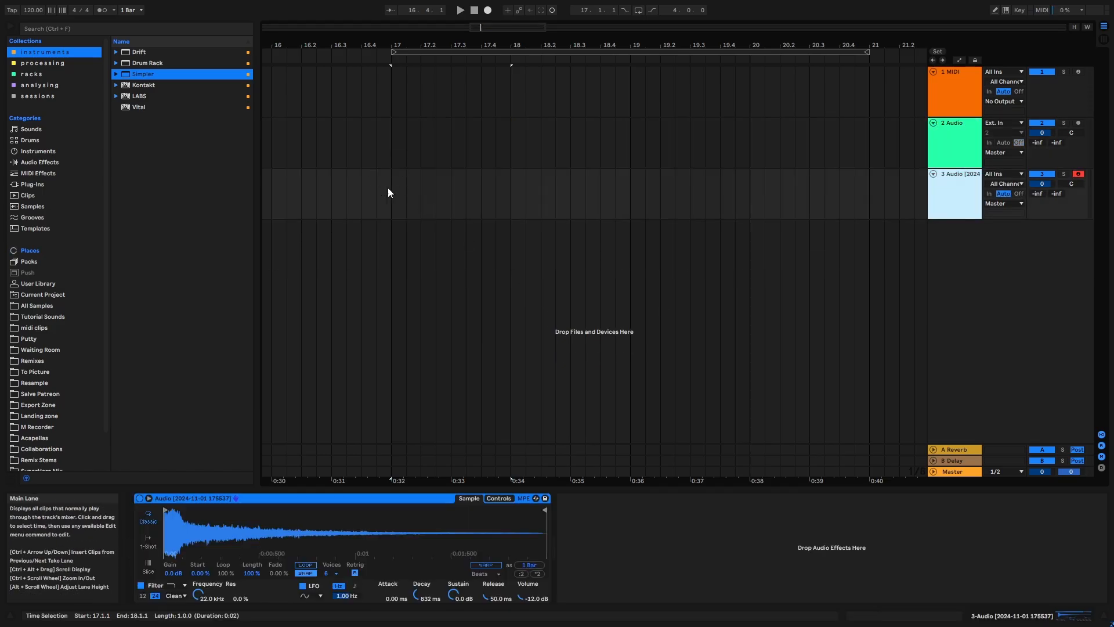
- Create a MIDI clip from bar 17 to 21 on the Simpler track with a half-bar C4 note at its start
drag(395, 197, 861, 206)
key(ctrl+shift+m)
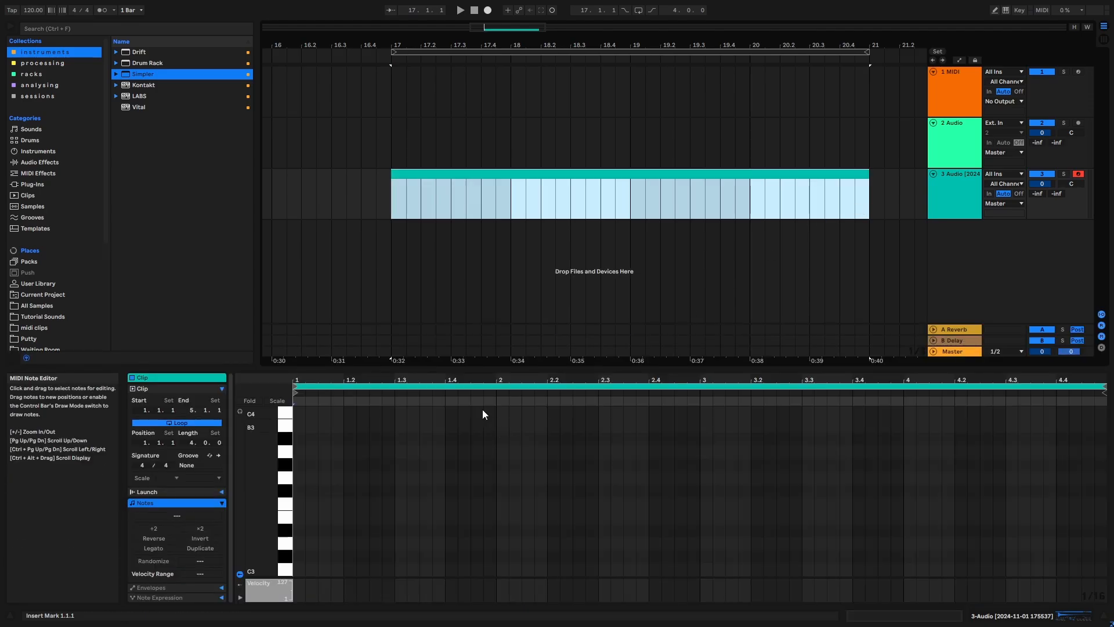
double_click(300, 436)
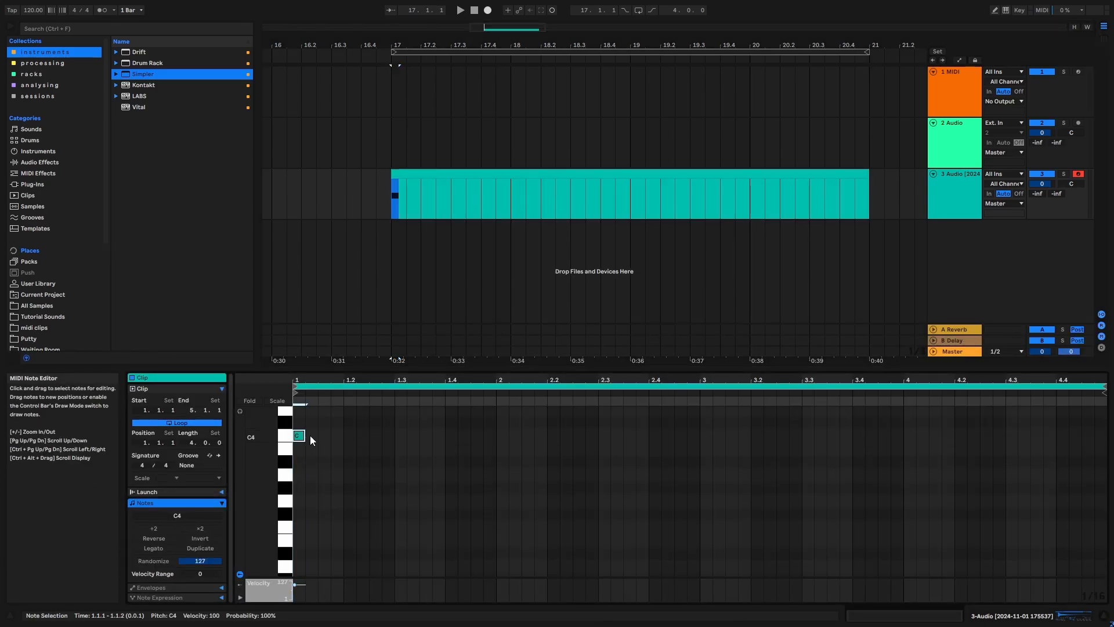
drag(304, 436, 392, 445)
key(space)
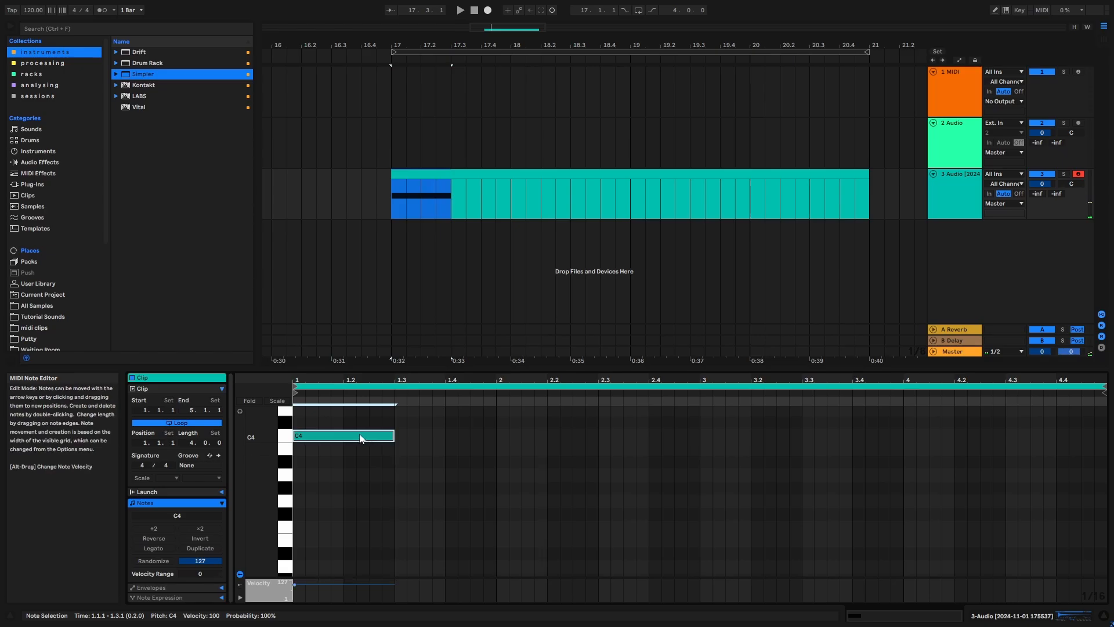
- Duplicate the half-bar note until it fills the four-bar clip, and transpose all notes down an octave to C3
key(ctrl+d)
key(ctrl+d)
key(ctrl+d)
key(ctrl+d)
key(ctrl+d)
key(ctrl+d)
key(ctrl+d)
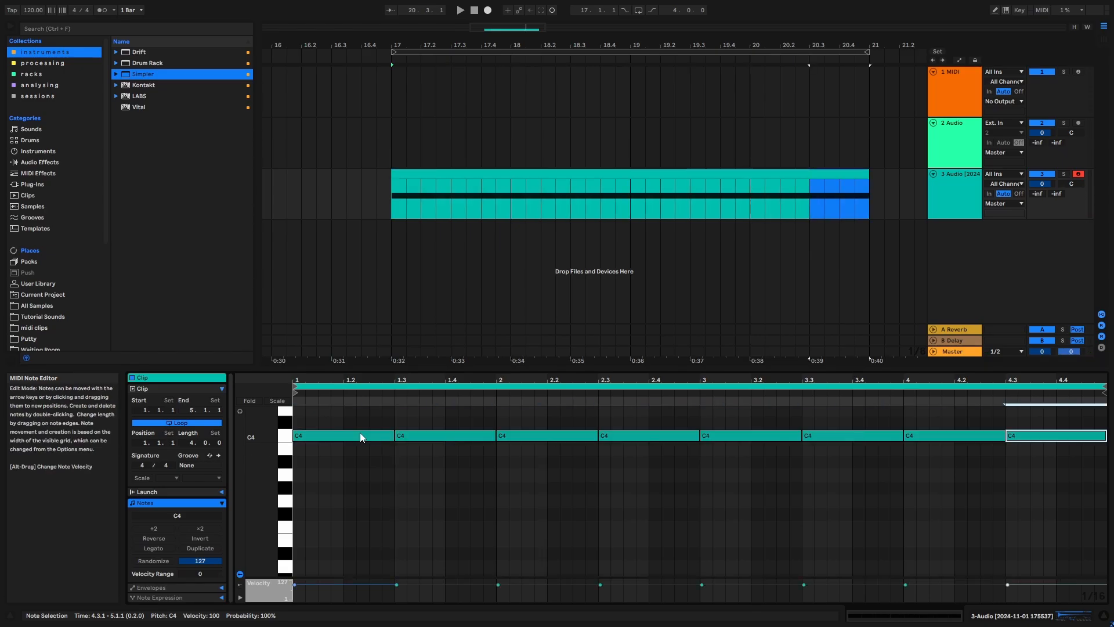
drag(1081, 513, 205, 306)
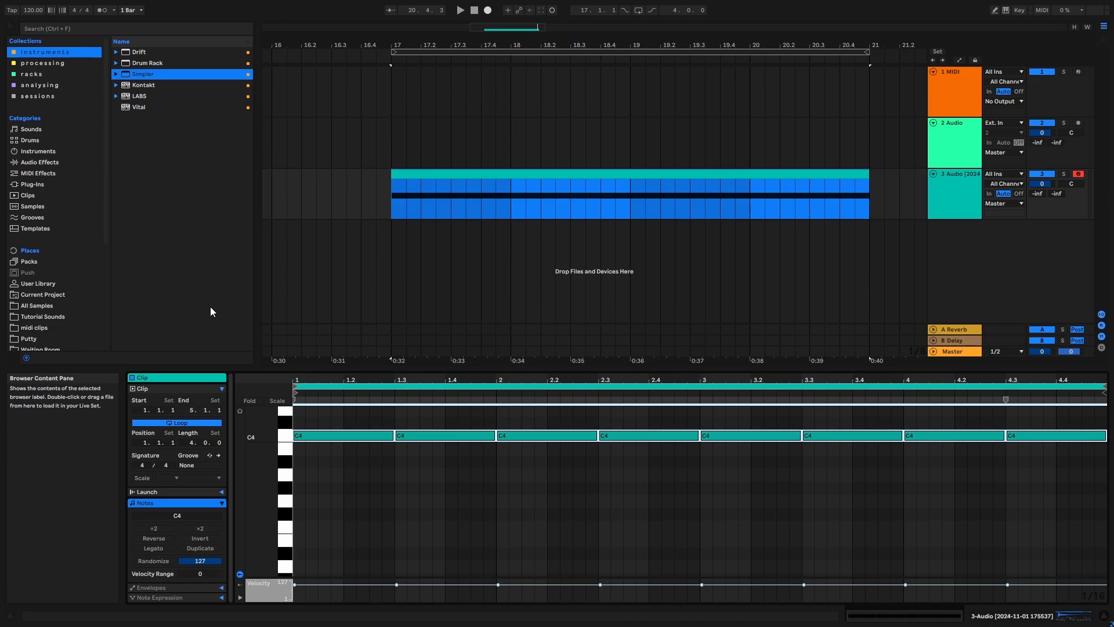
key(shift+Down)
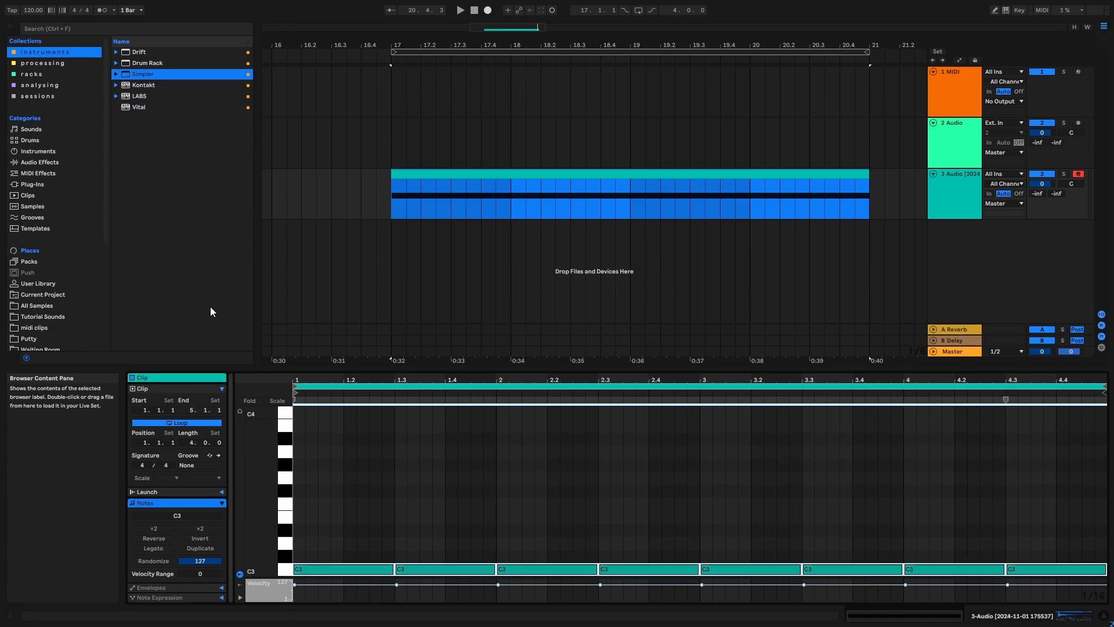
- Audition the repeated C3 notes and review the Simpler settings and the clip's notes
key(space)
scroll(450, 514, down, 2)
key(space)
drag(360, 497, 1009, 586)
click(733, 274)
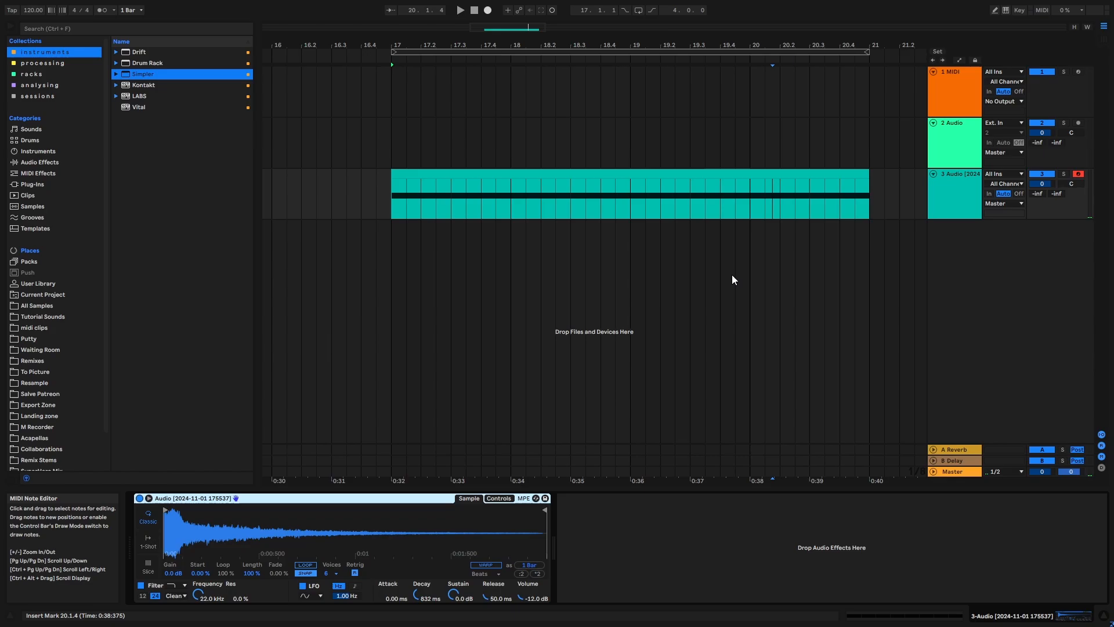
click(578, 52)
drag(601, 42, 578, 27)
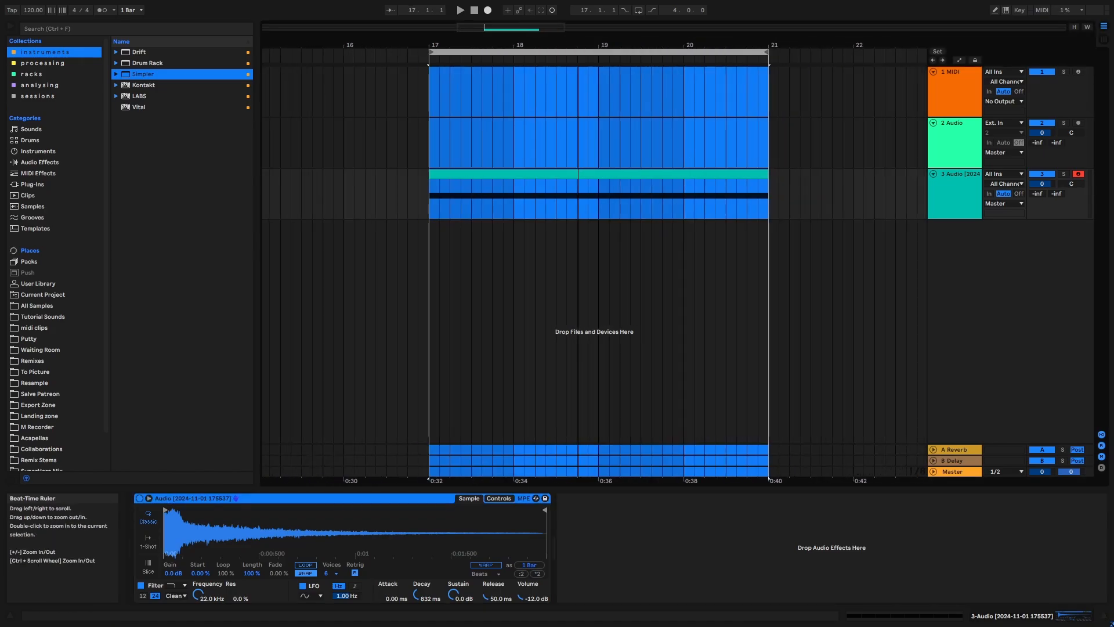
double_click(492, 171)
drag(360, 490, 330, 558)
drag(450, 485, 431, 544)
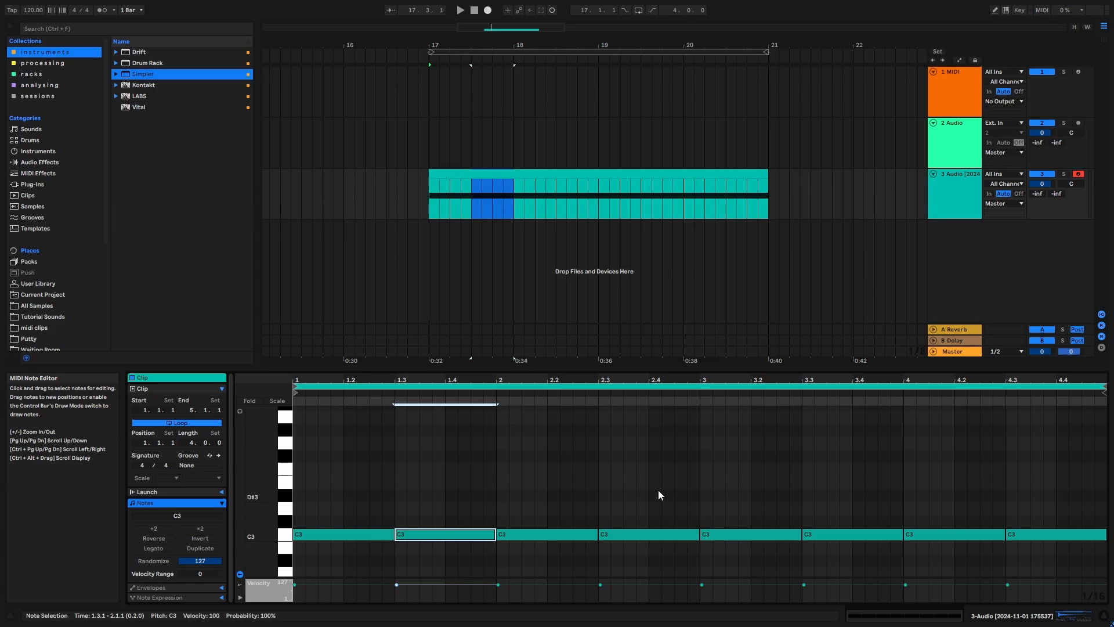
- Play the four-bar pattern from bar 17 while viewing the Simpler, and stop playback partway through
key(space)
click(508, 50)
drag(508, 46, 489, 44)
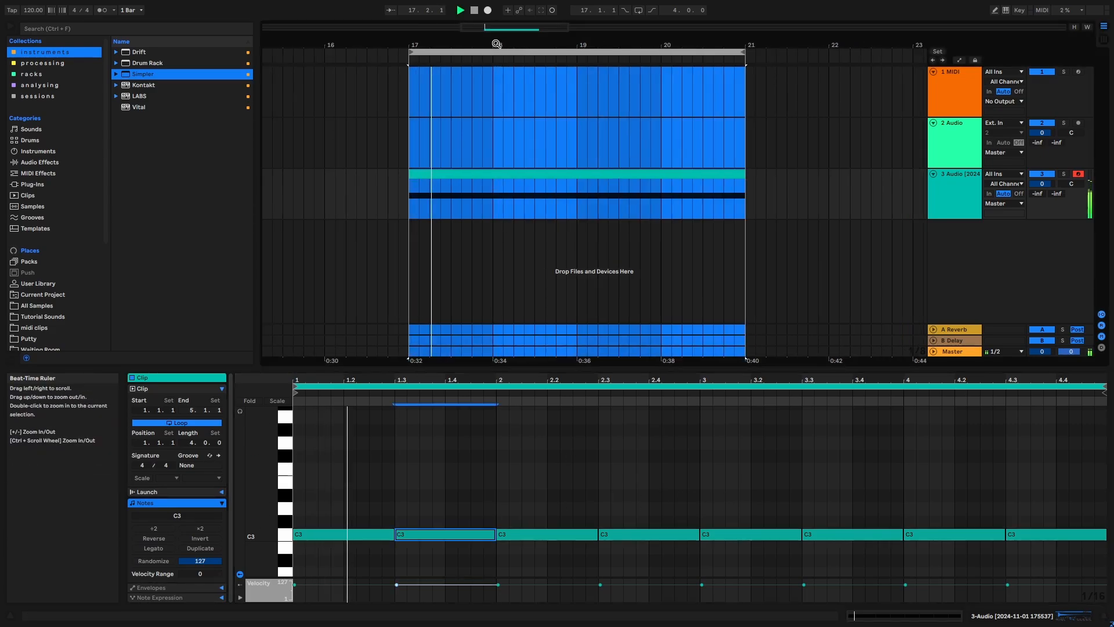
click(941, 195)
double_click(941, 195)
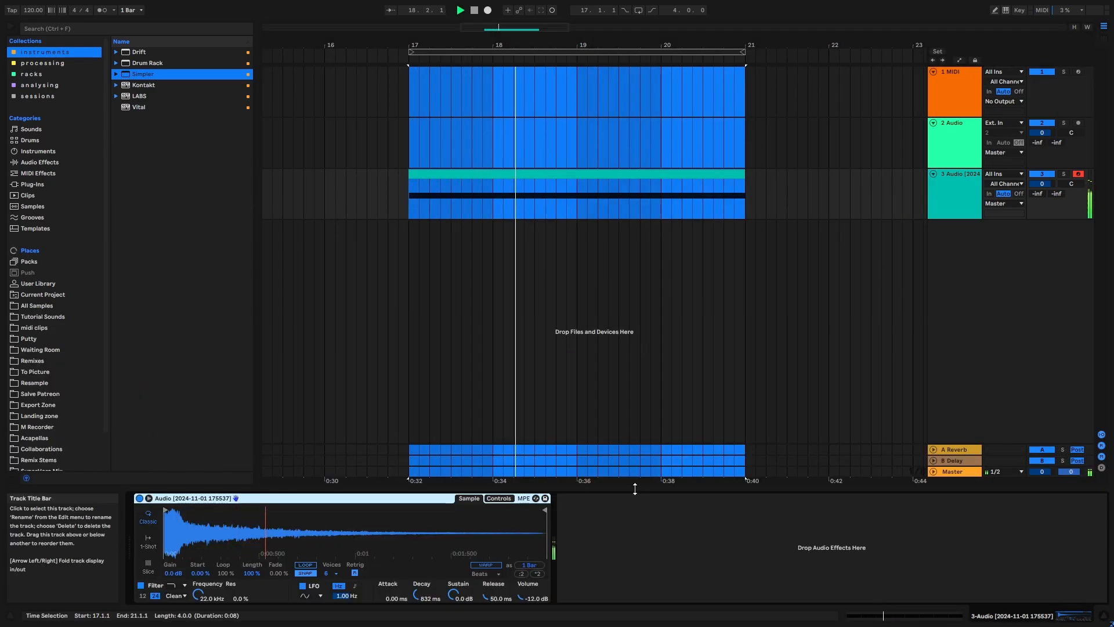
key(space)
- Set Simpler's sustain to -inf dB and automate its decay to ramp upward from about 335 ms at bar 17 to bar 21
drag(424, 592, 424, 597)
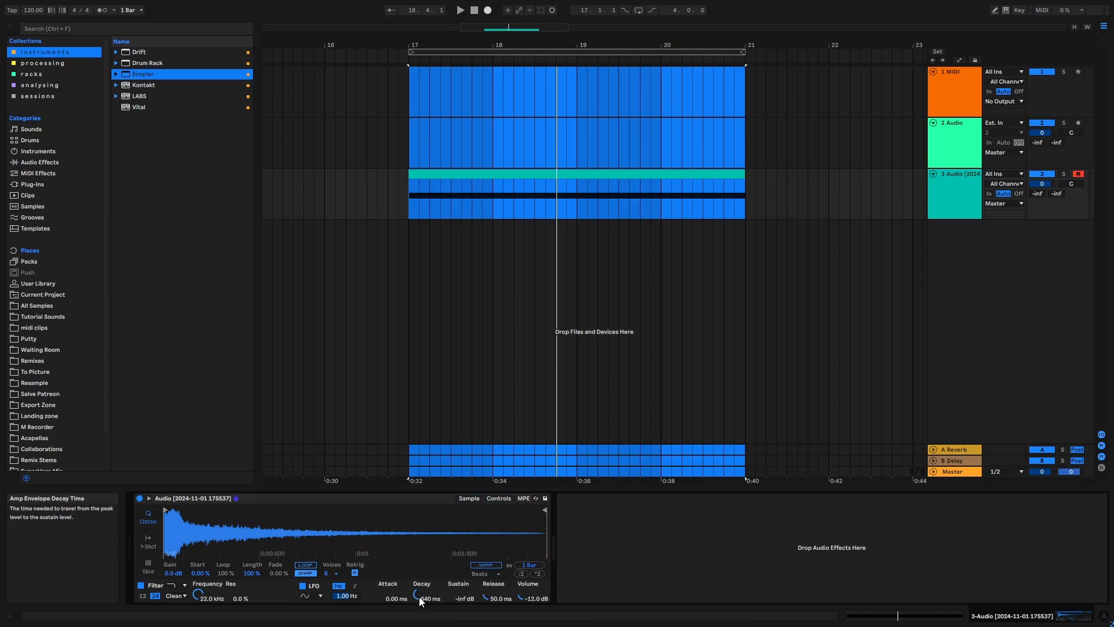
key(a)
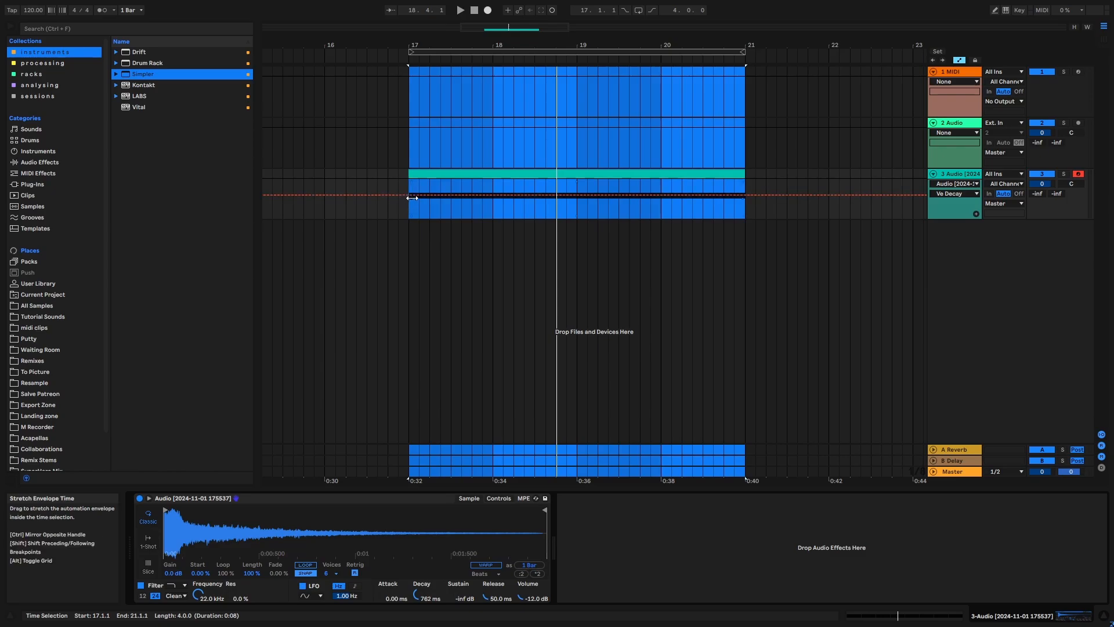
click(419, 193)
click(408, 195)
drag(409, 195, 409, 198)
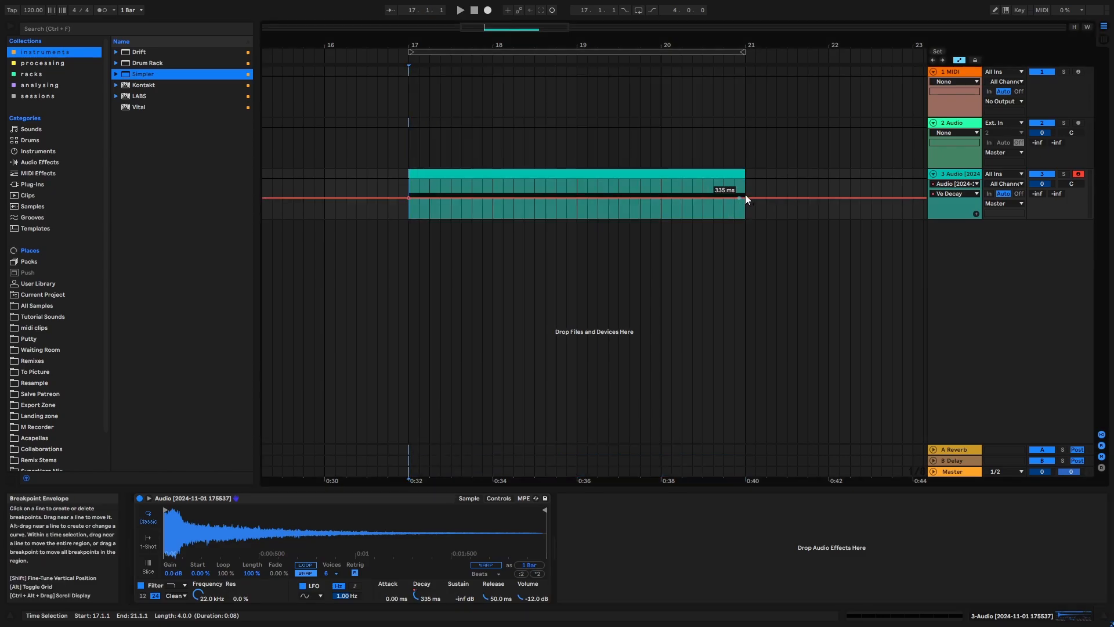
drag(745, 198, 745, 185)
- Audition the decay ramp and raise it to run from about 726 ms at bar 17 to 60 s at bar 21
key(space)
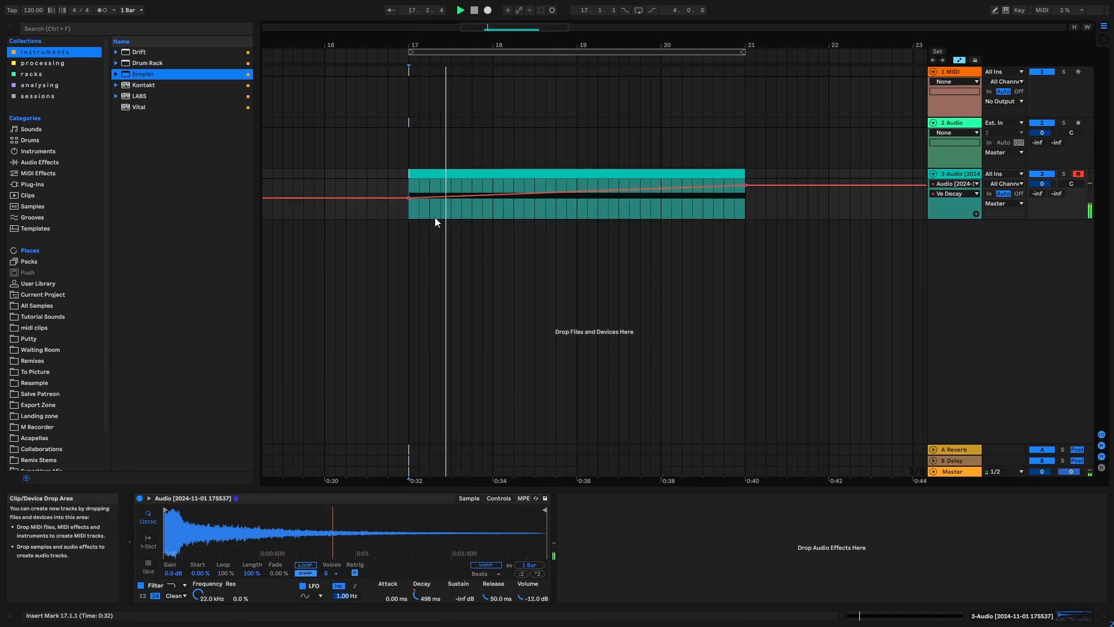
drag(409, 198, 409, 196)
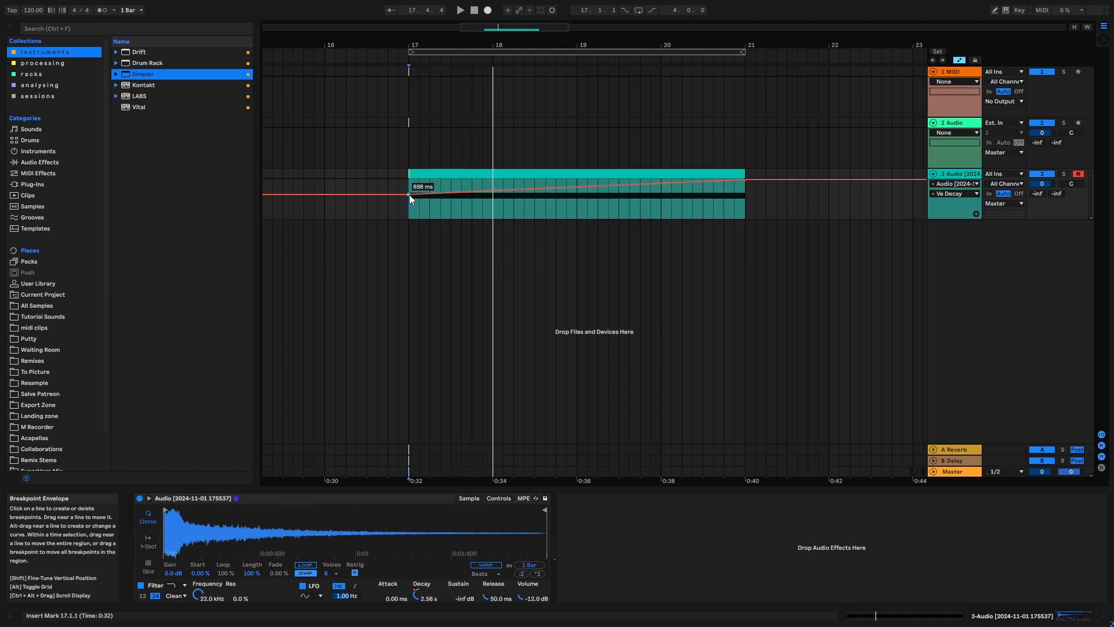
drag(409, 194, 409, 195)
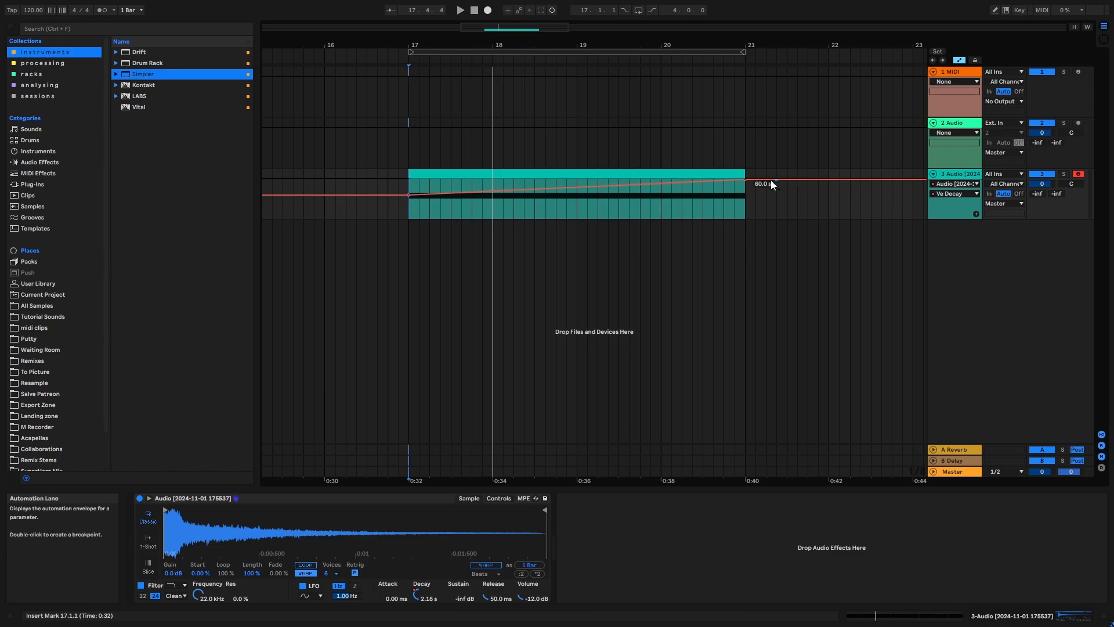
- Play the four-bar riser from bar 17 with the automation lanes hidden, stopping at the end of the clip
key(space)
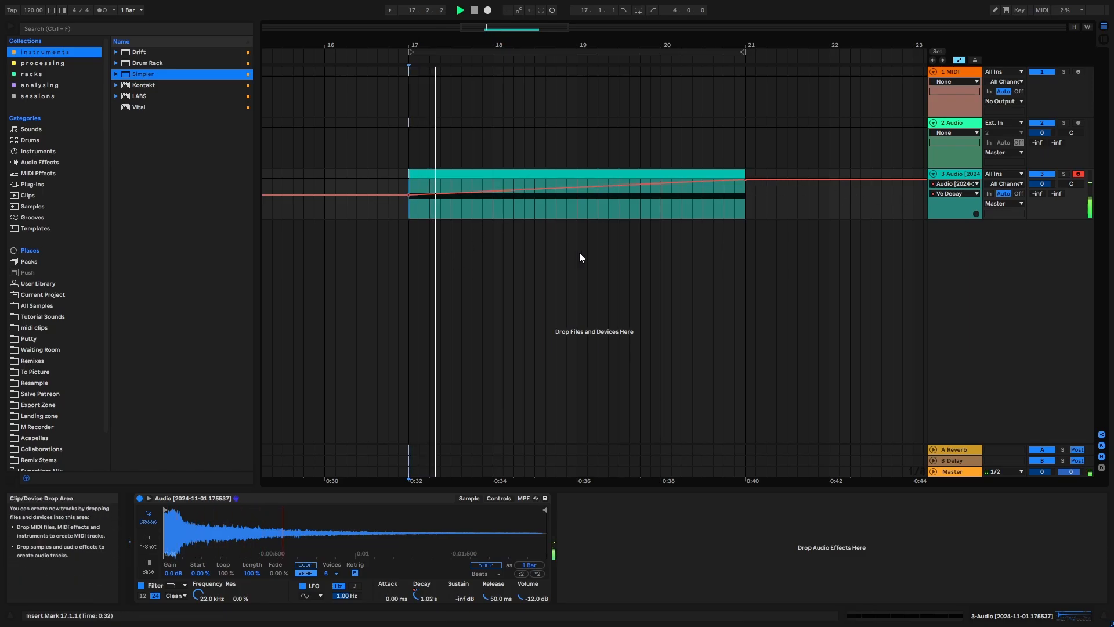
key(a)
drag(551, 45, 527, 37)
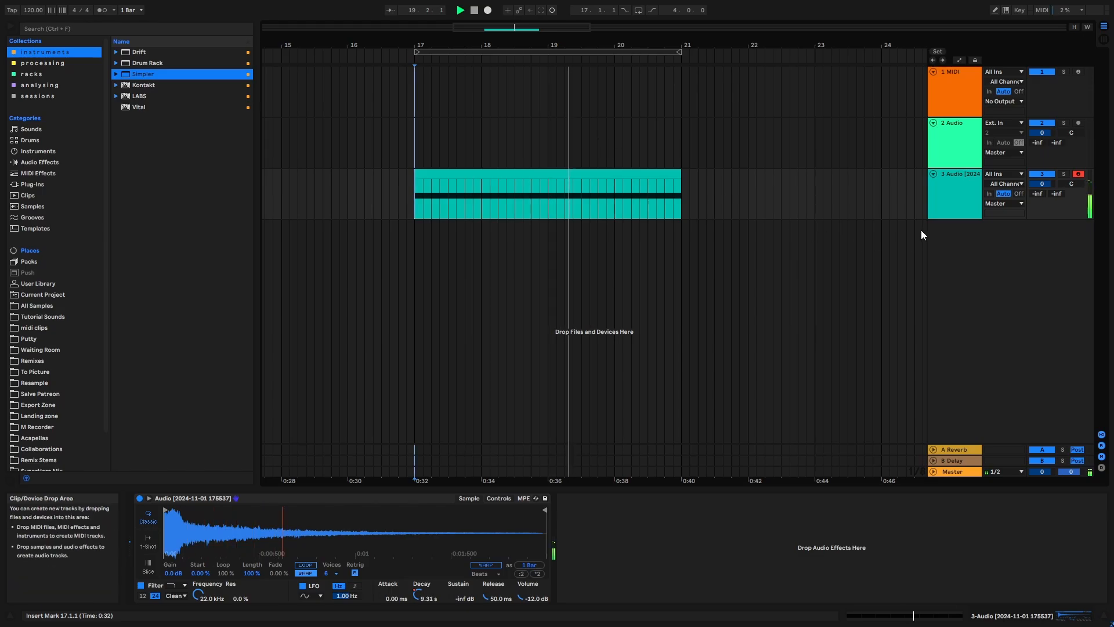
click(954, 194)
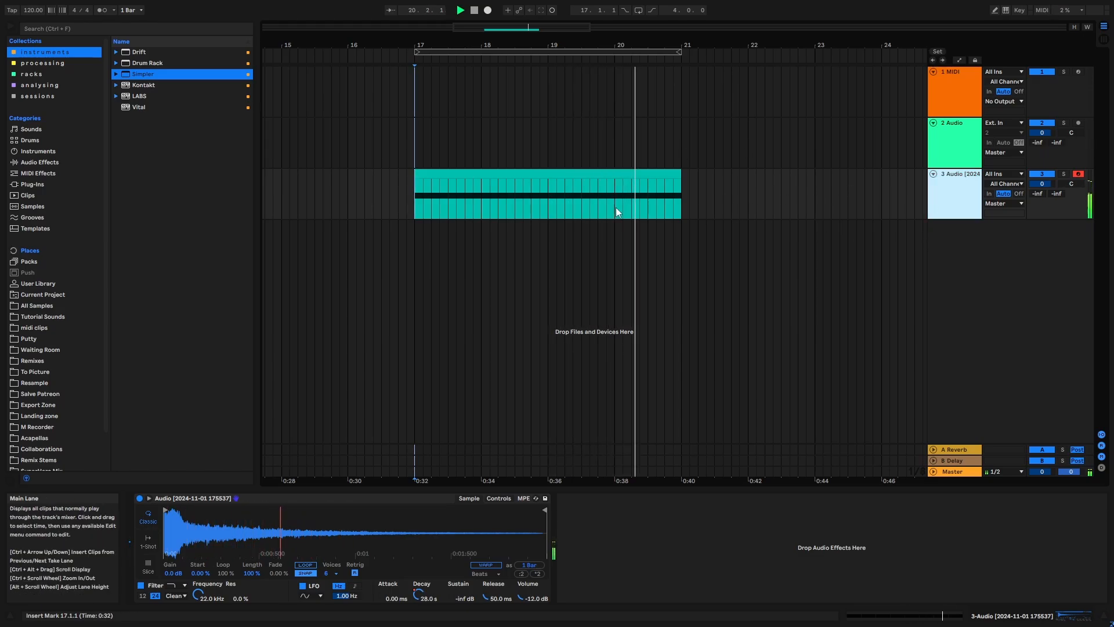
key(space)
drag(398, 168, 695, 169)
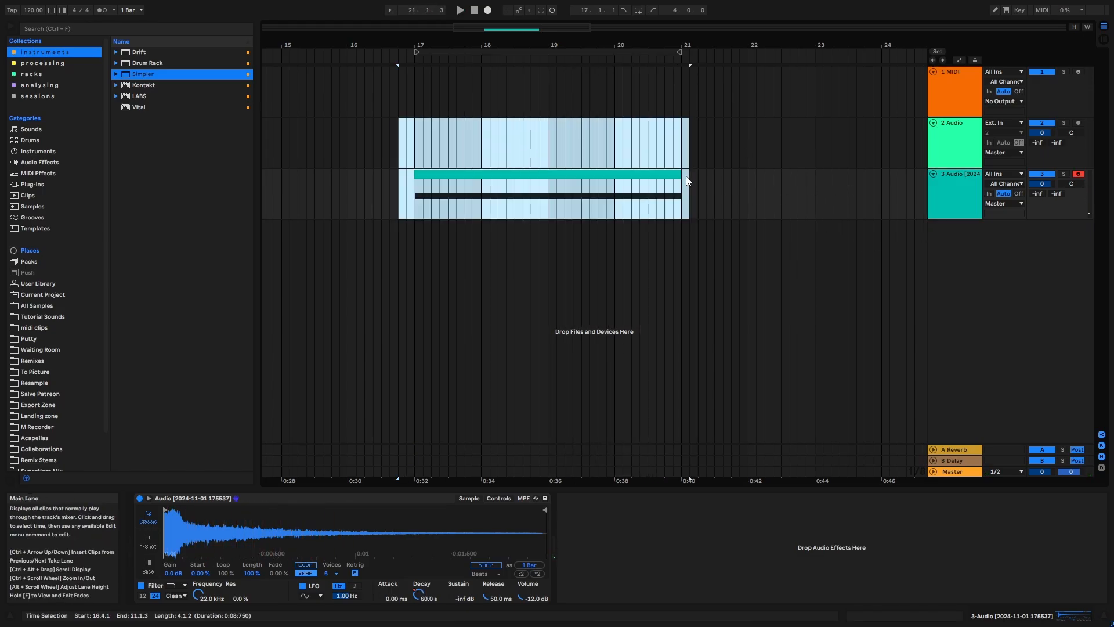
click(706, 177)
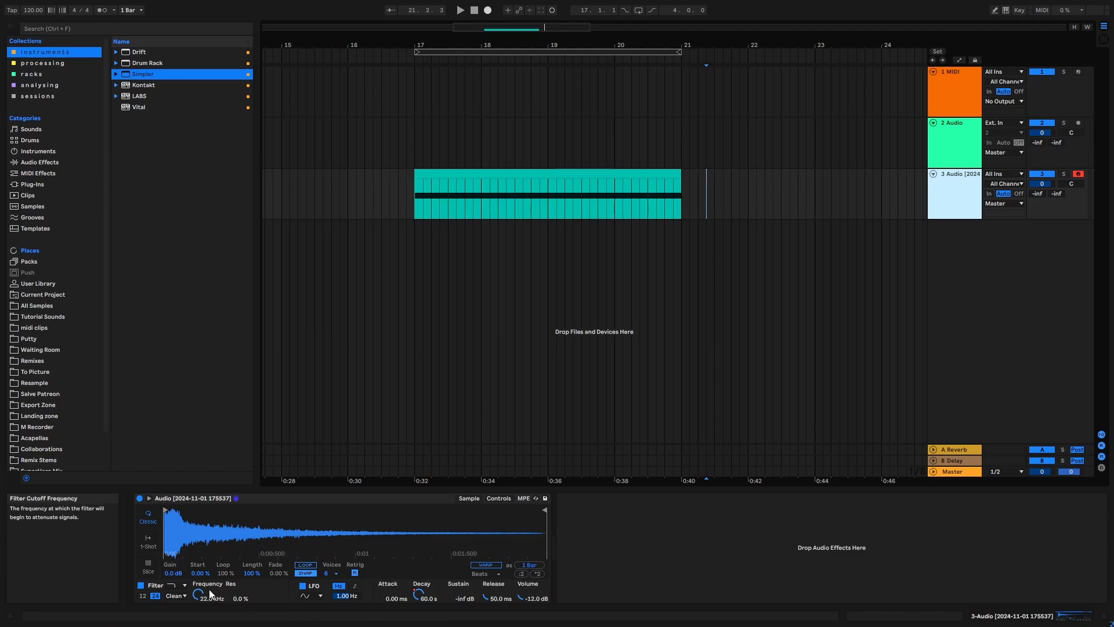
- Automate Simpler's filter frequency to rise from about 13.6 kHz at bar 17 to 22 kHz at bar 21, and audition the start
drag(200, 600, 200, 615)
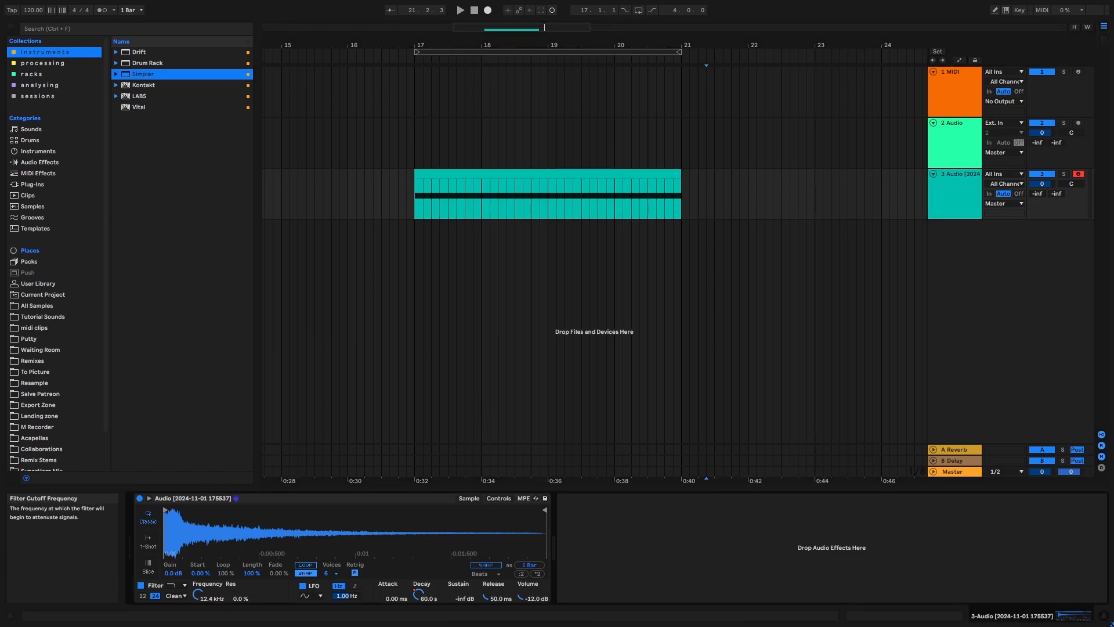
key(a)
click(413, 182)
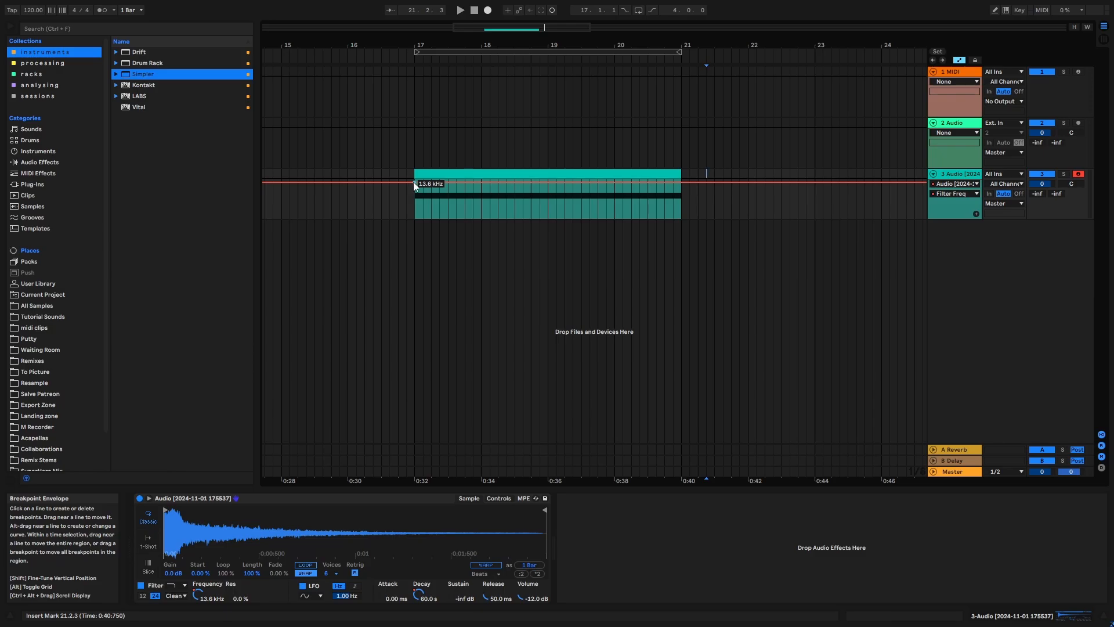
click(413, 182)
drag(681, 184, 680, 177)
key(a)
click(414, 199)
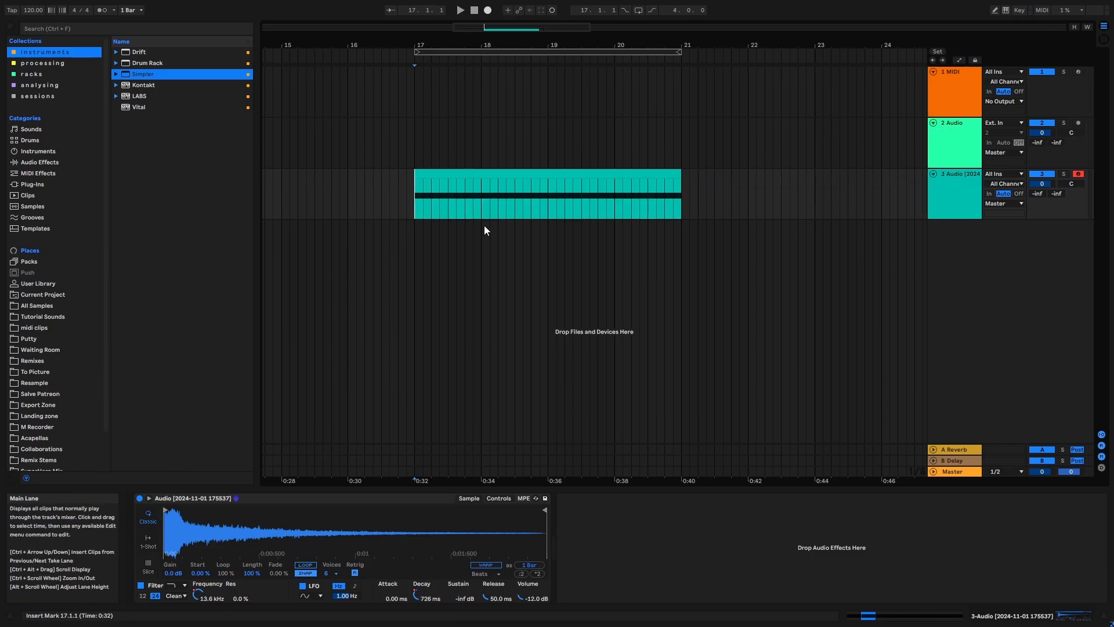
key(space)
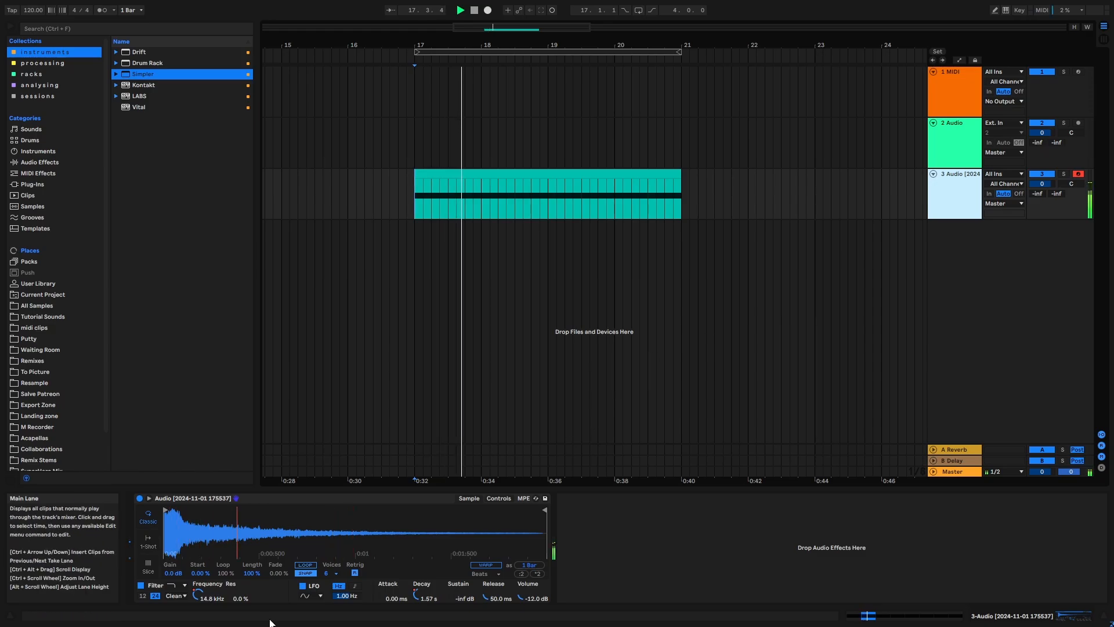
key(space)
- Automate Simpler's filter resonance to rise from 0% at bar 17 to 32% at bar 21, and audition the riser
click(233, 593)
key(a)
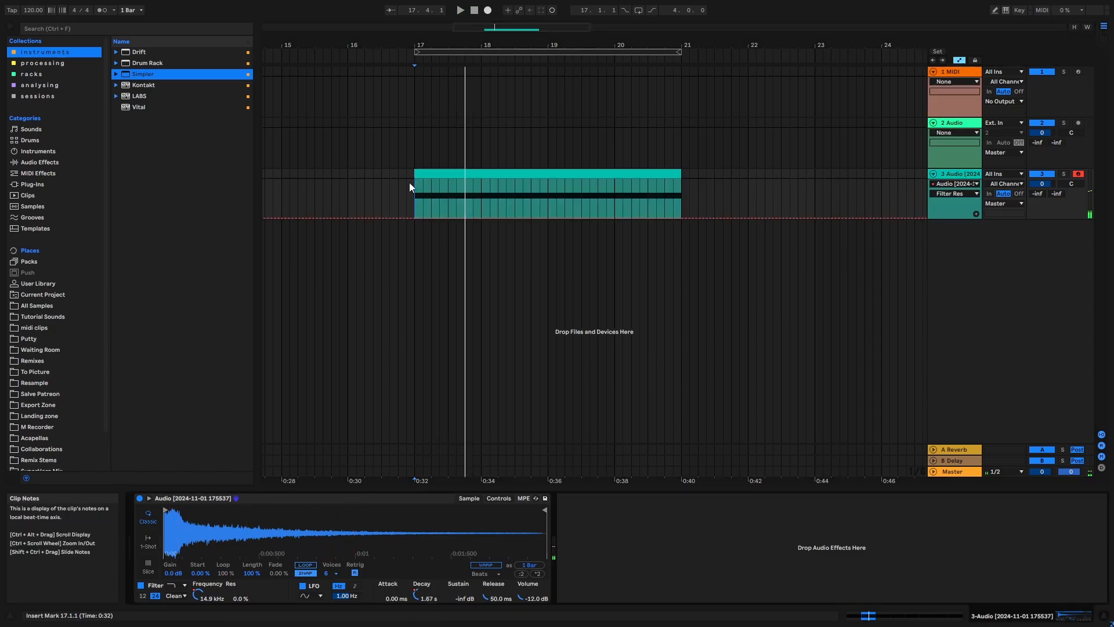
click(413, 217)
click(681, 218)
drag(681, 218, 681, 208)
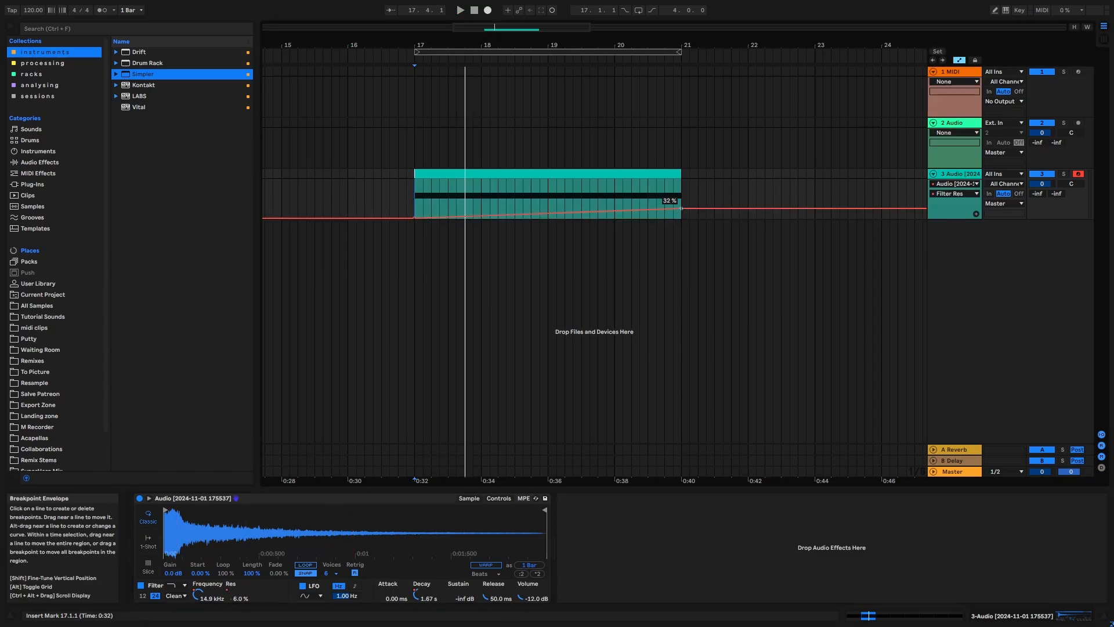
key(space)
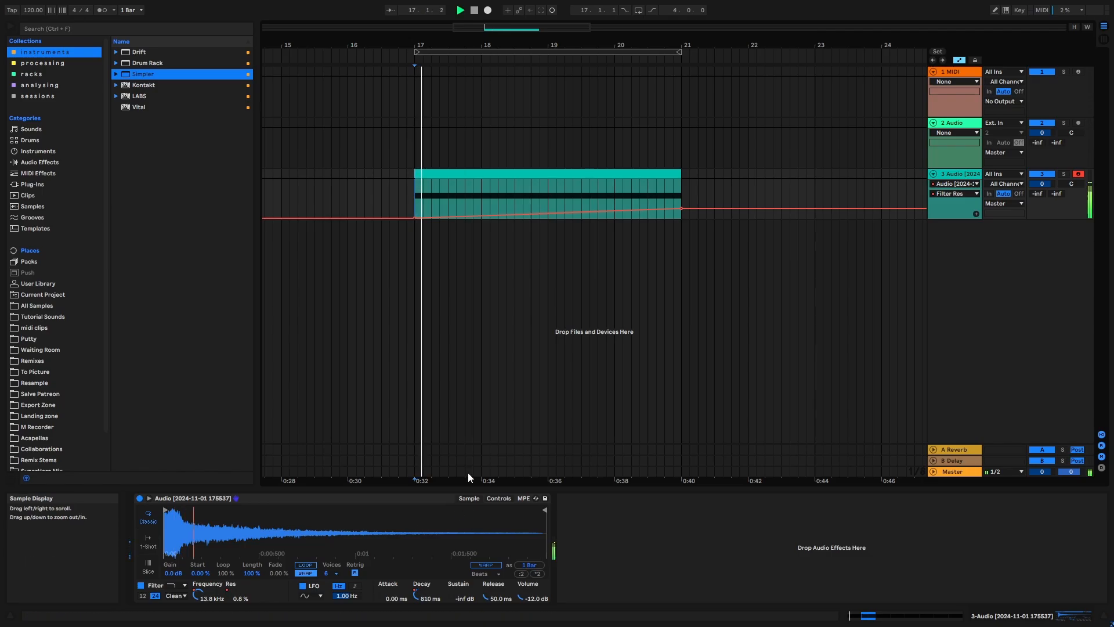
key(a)
click(963, 177)
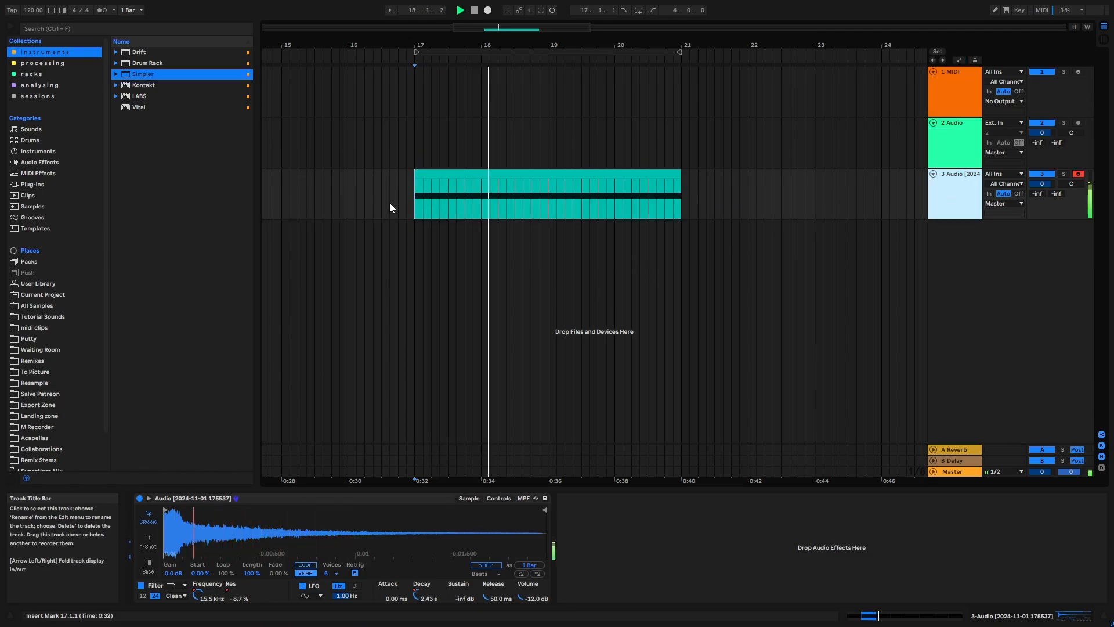
- Find the Overdrive audio effect in the browser, add it after Simpler, and clear the search
click(92, 26)
text(over)
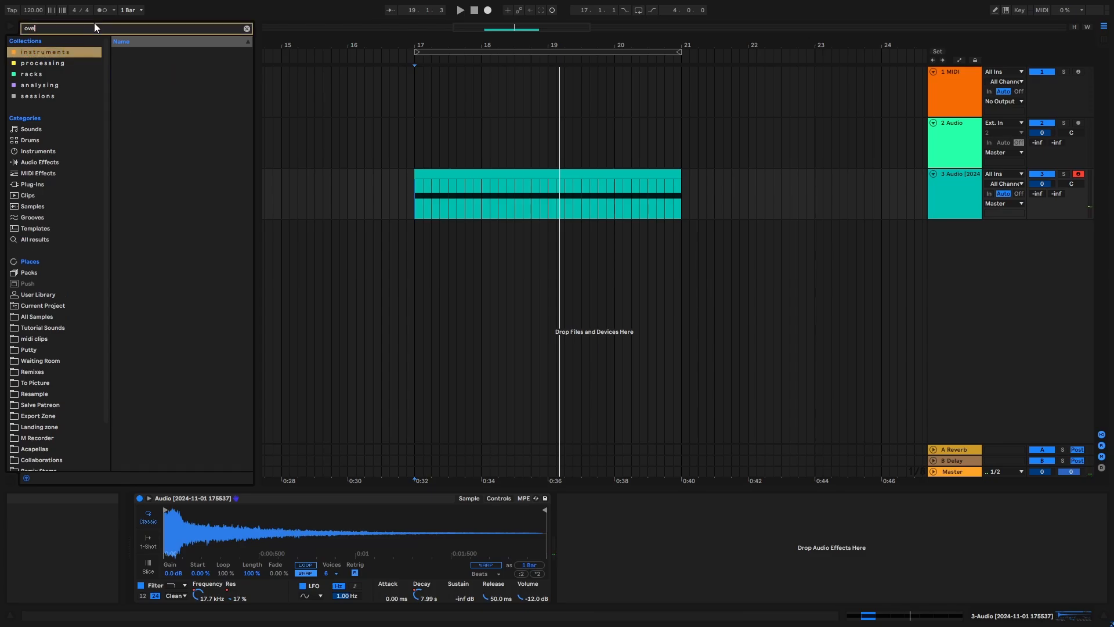
click(57, 161)
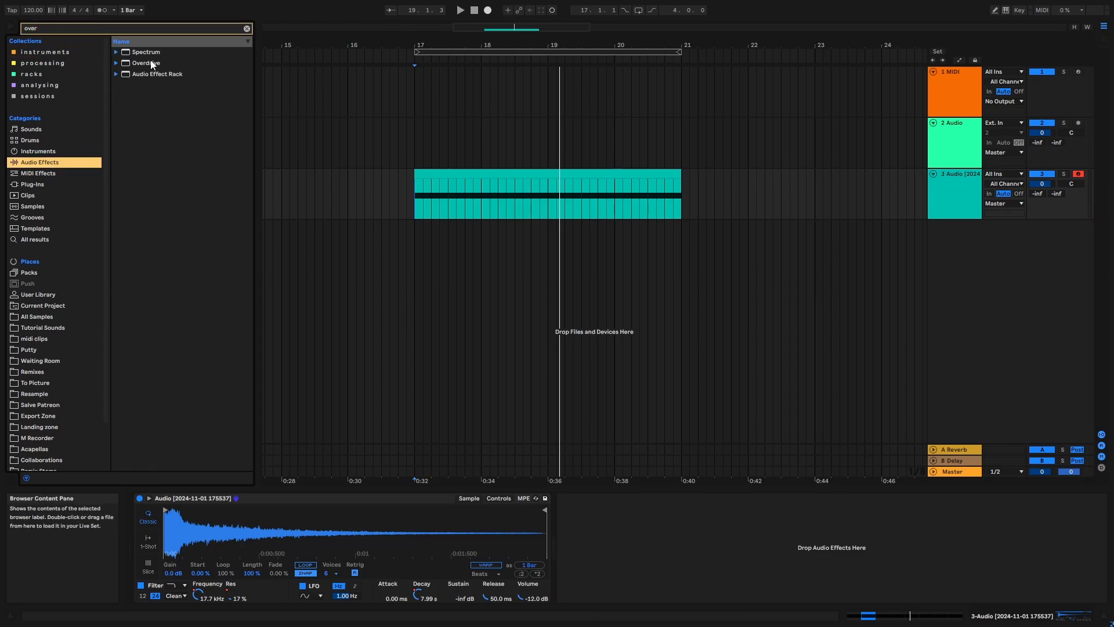
double_click(151, 63)
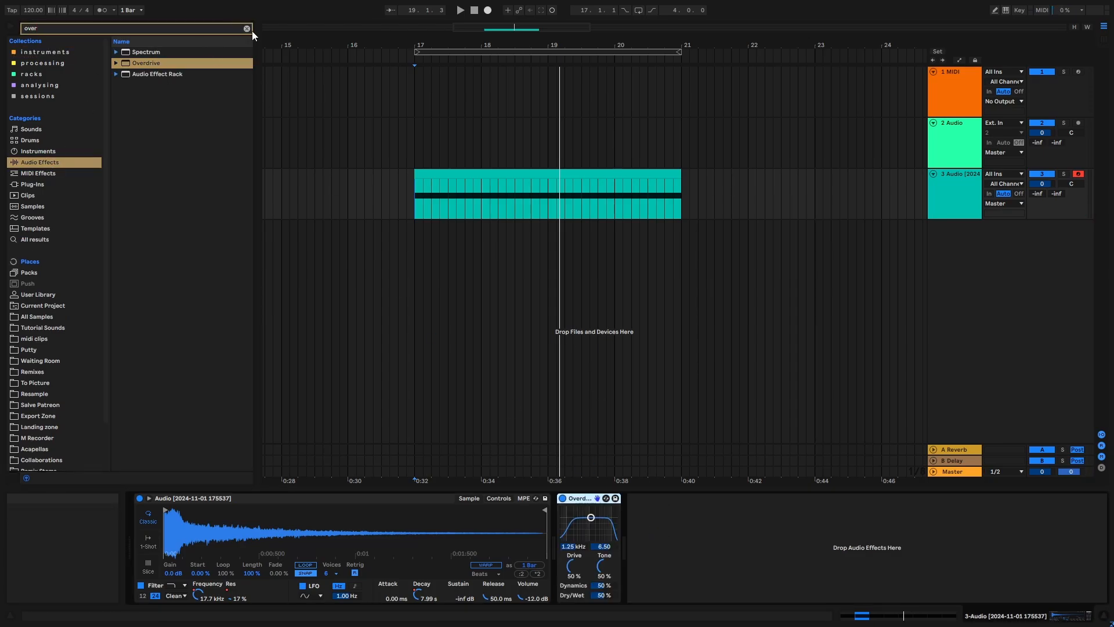
click(248, 28)
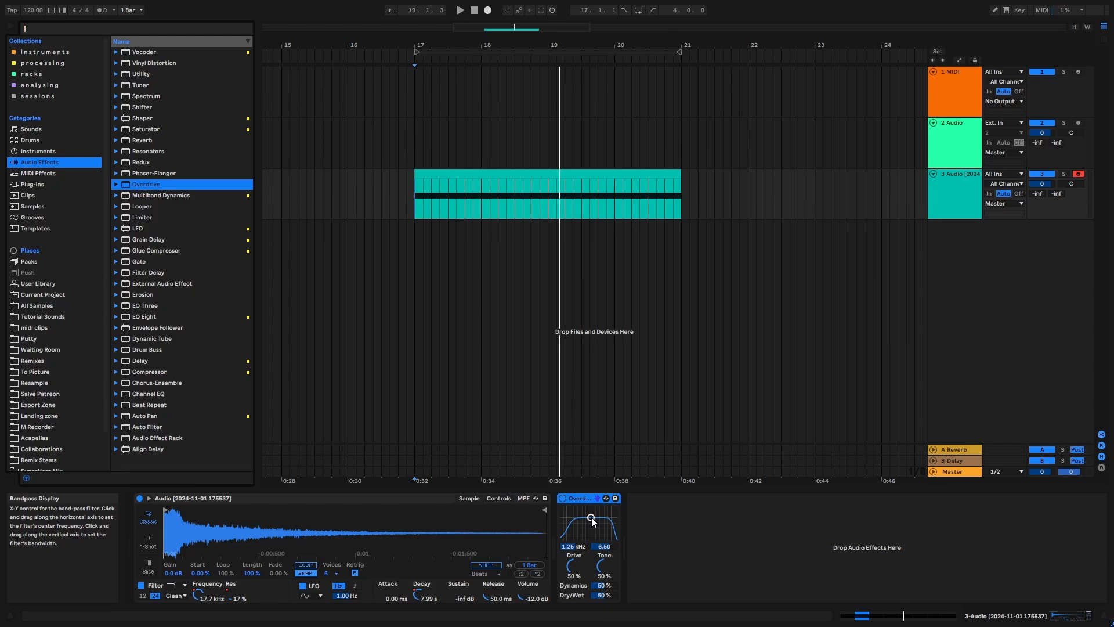
- Set Overdrive's band-pass to 212 Hz with 0.50 bandwidth, and automate its frequency to rise from bar 17 to about 4 kHz at bar 21
drag(591, 518, 587, 537)
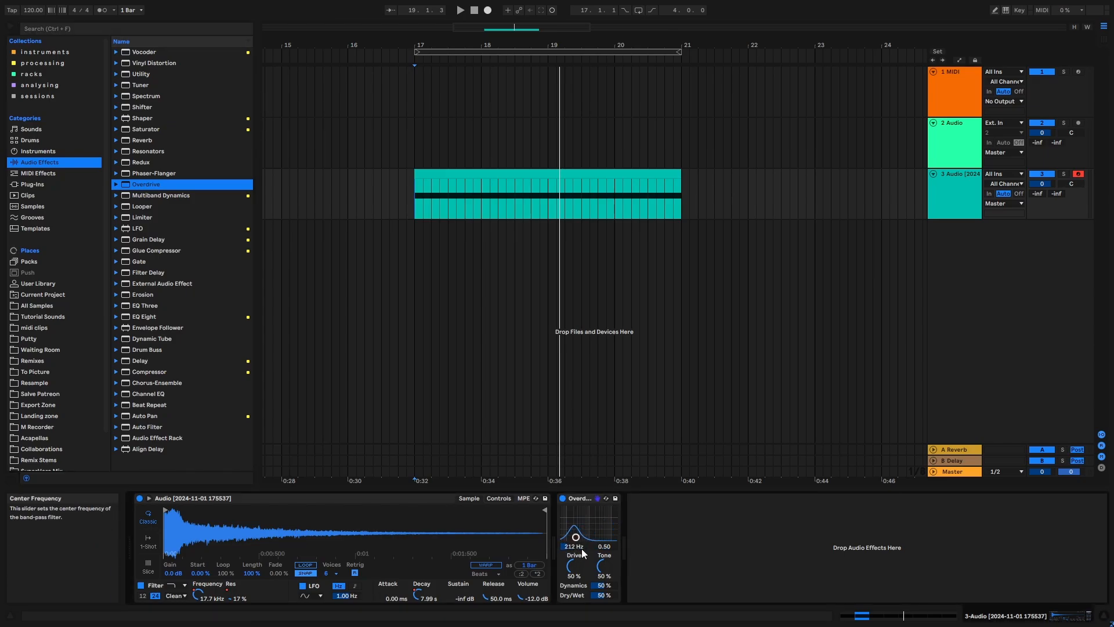
key(a)
click(413, 209)
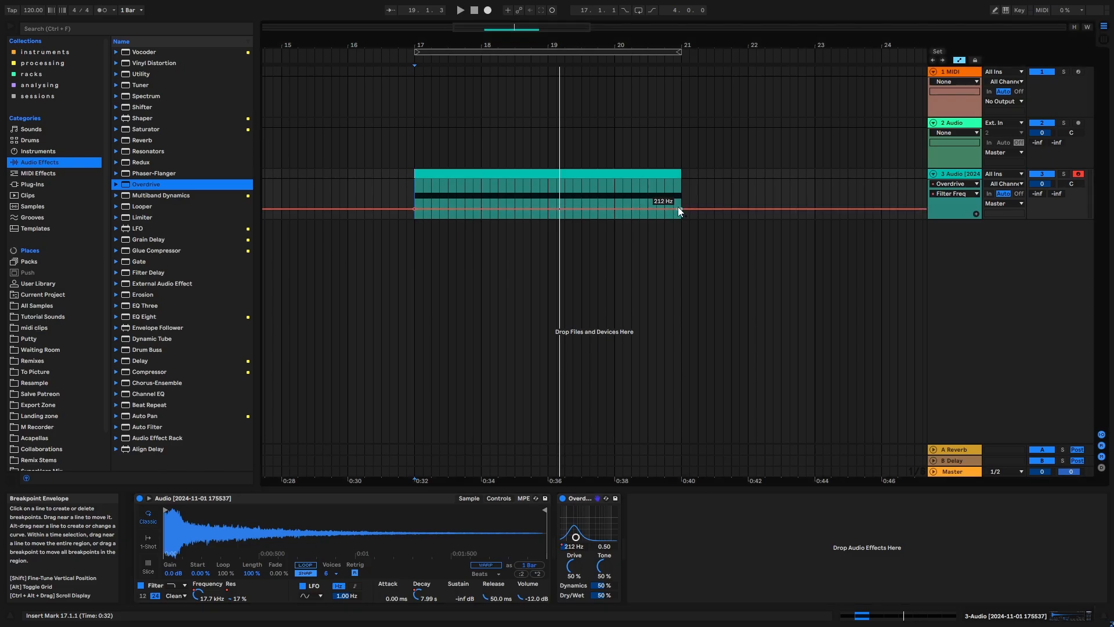
drag(677, 207, 677, 195)
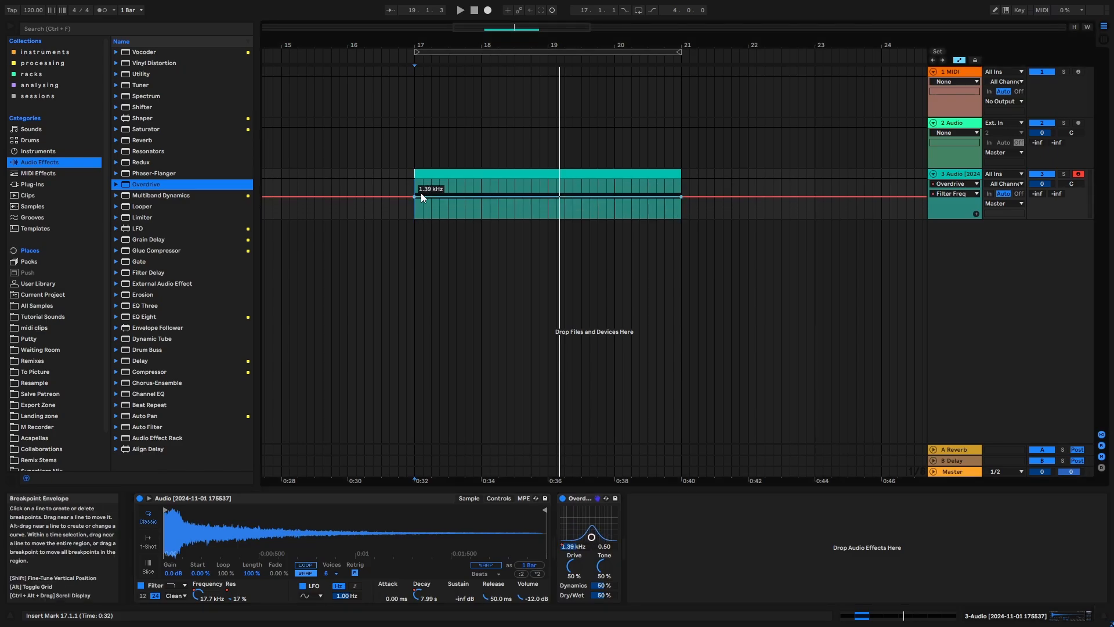
drag(414, 197, 414, 208)
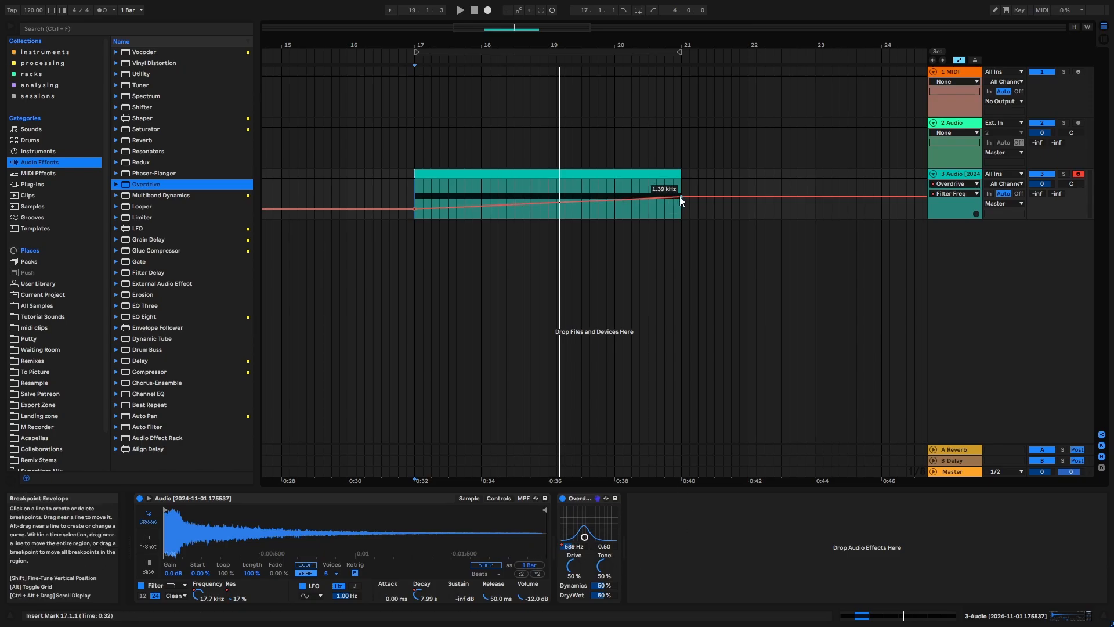
drag(680, 196, 680, 189)
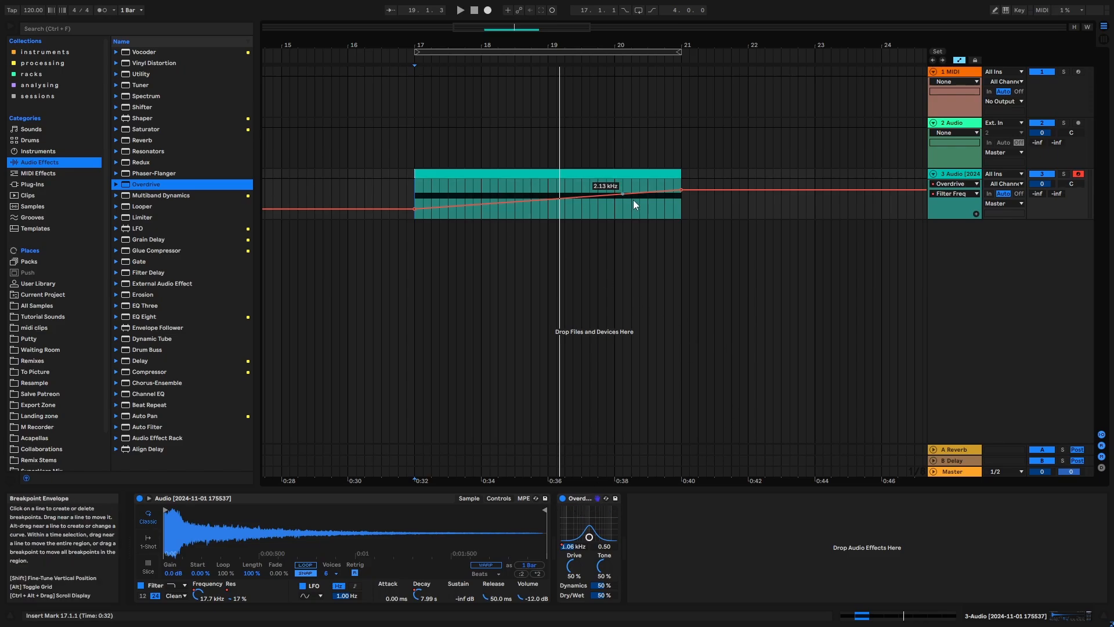
- Set Overdrive's drive to 33% and tone to 100%, and audition the four-bar riser from bar 17
key(space)
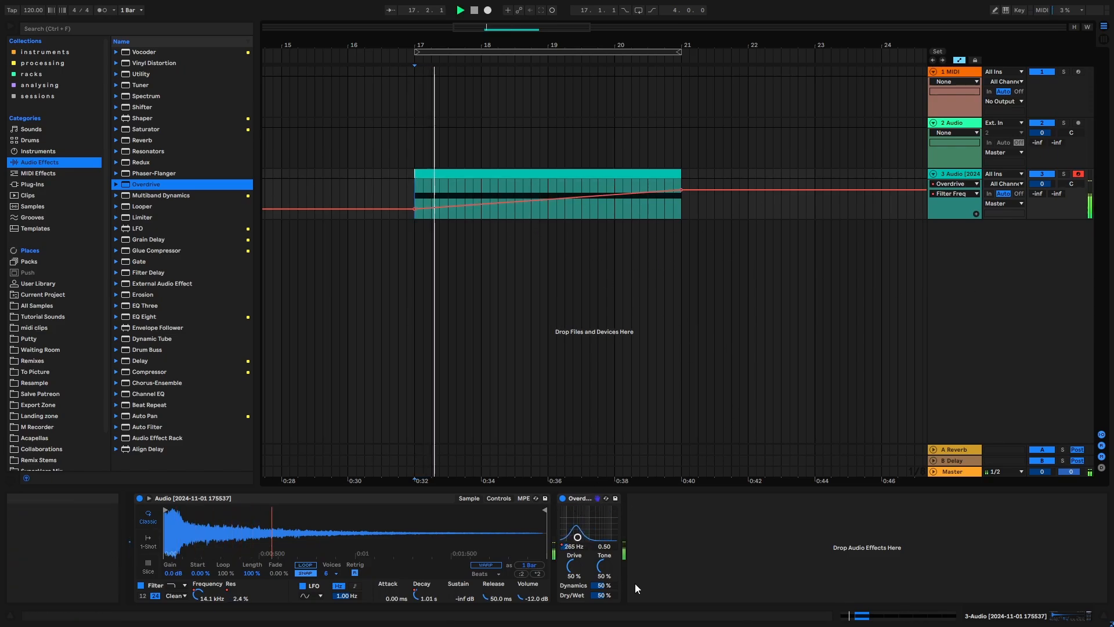
drag(573, 567, 610, 548)
key(space)
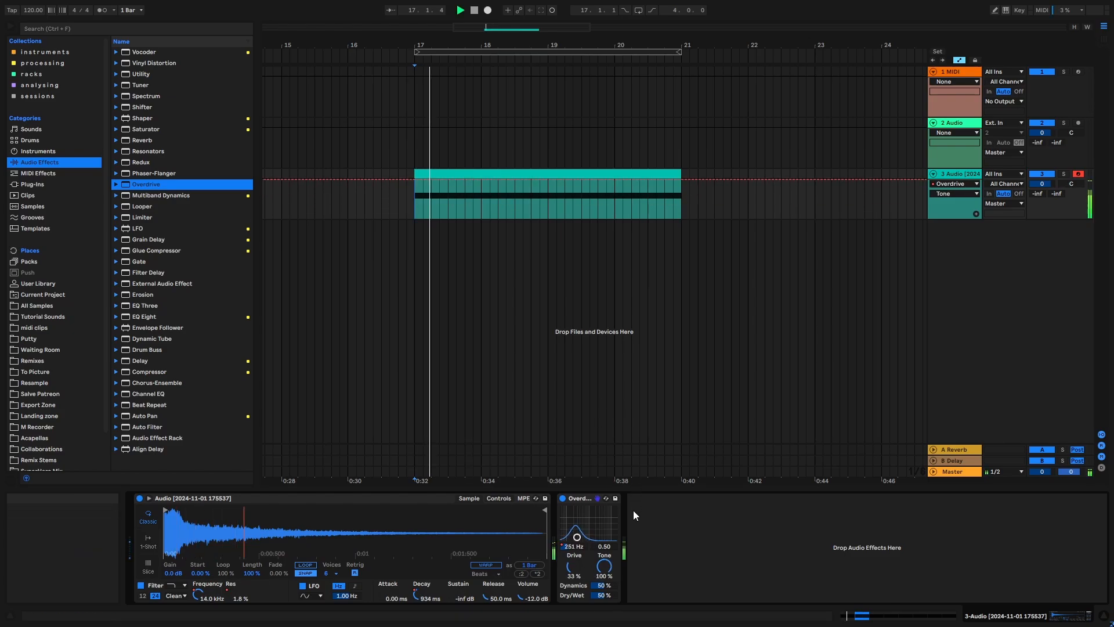
key(a)
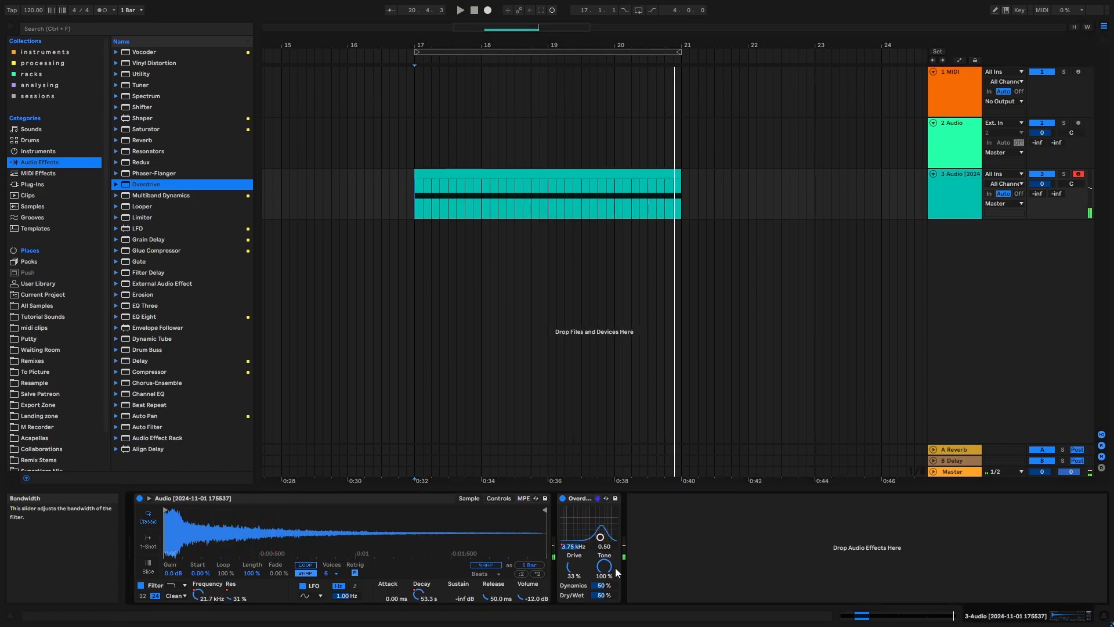
- Automate Overdrive's filter width on a curve from 0.50 at bar 17 to 6.34 at bar 21, and select the four-bar range
key(a)
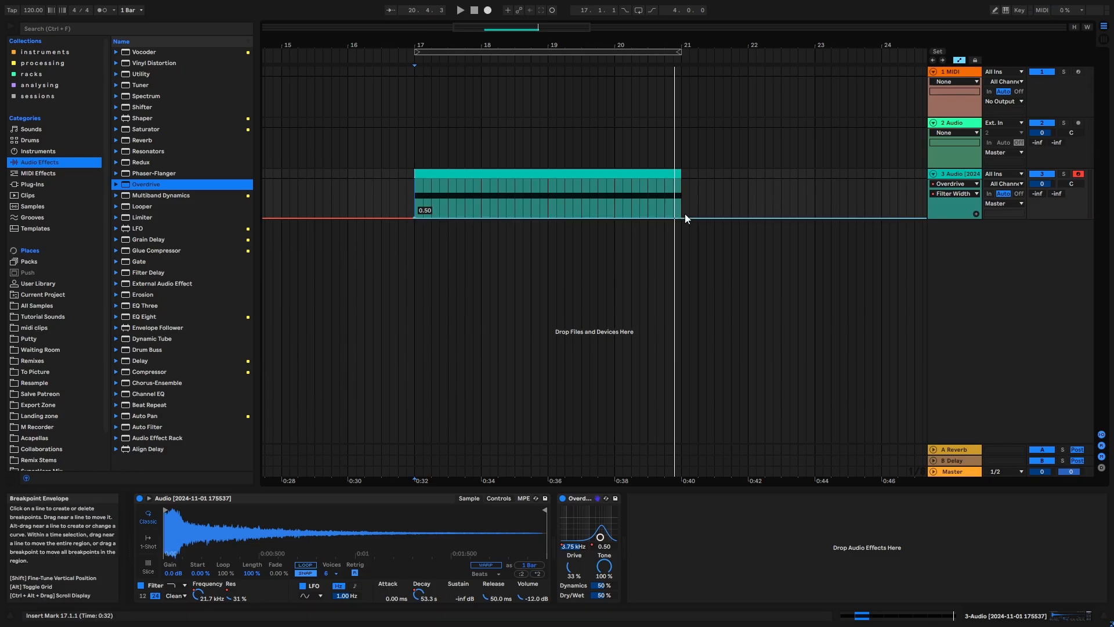
drag(681, 218, 681, 191)
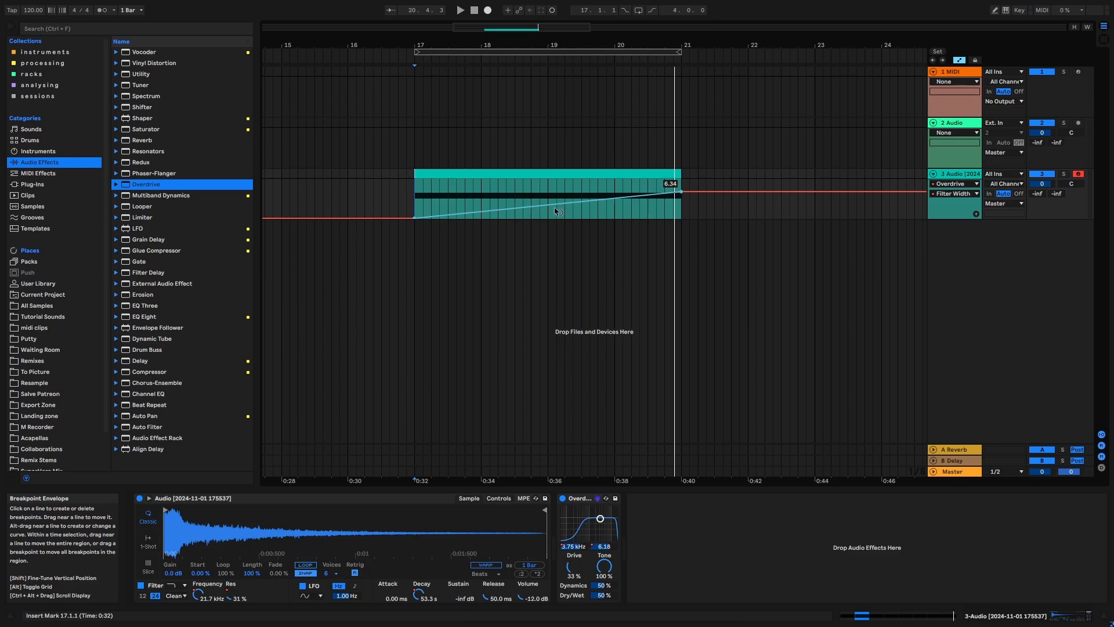
drag(543, 206, 543, 214)
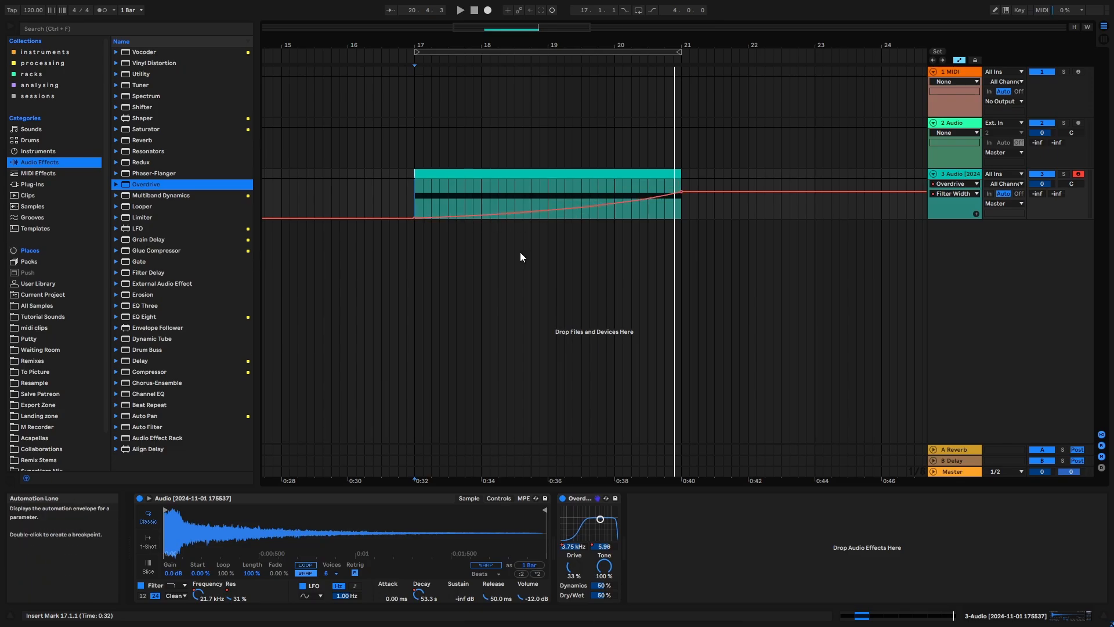
key(a)
key(ctrl+a)
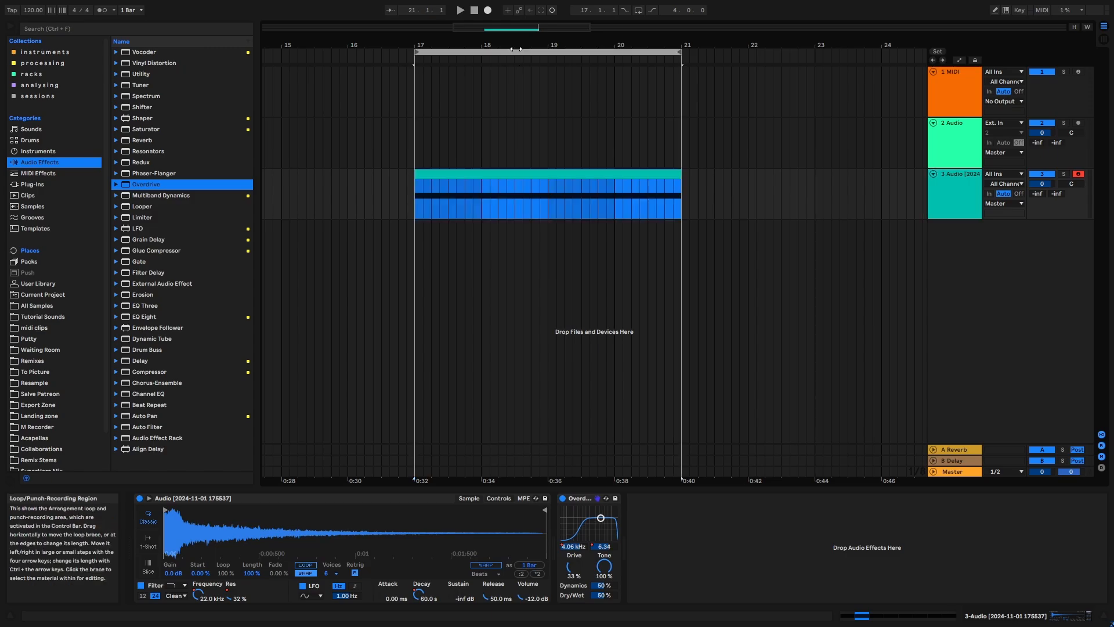
- Find the Saturator effect in the browser, add it after Overdrive, set its curve type to Waveshaper, and unfold its extra parameters
click(174, 31)
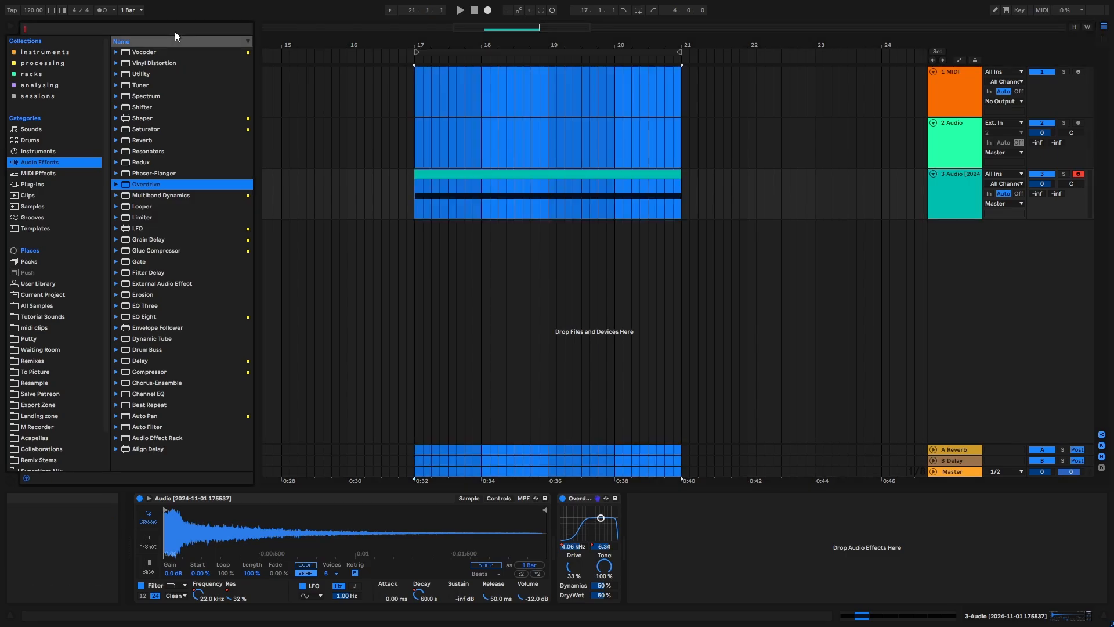
text(sat)
double_click(147, 52)
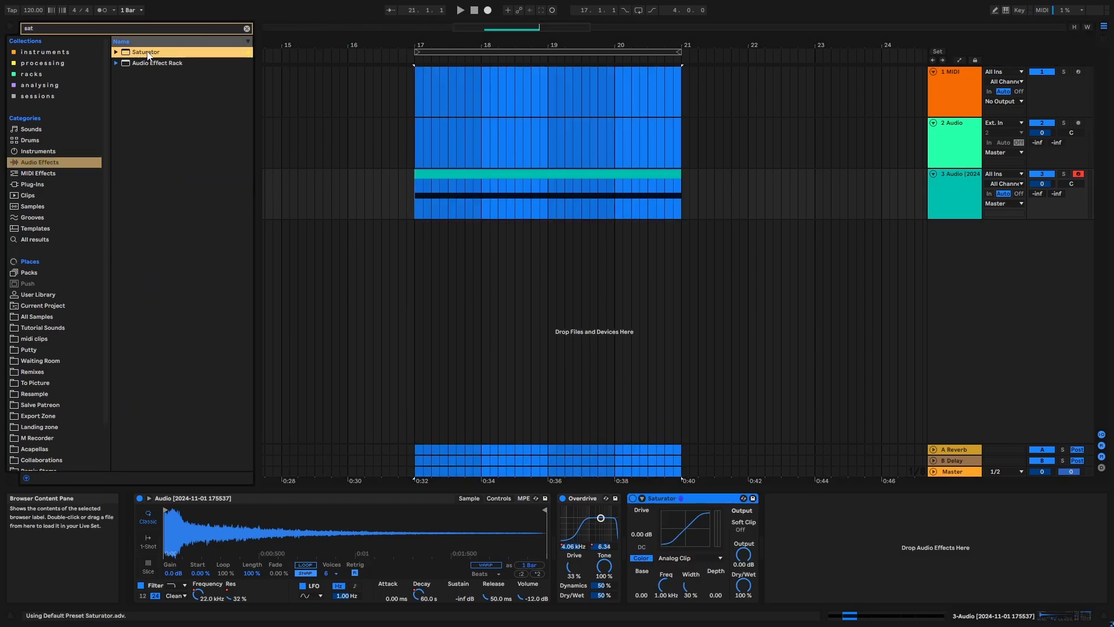
click(684, 556)
click(686, 550)
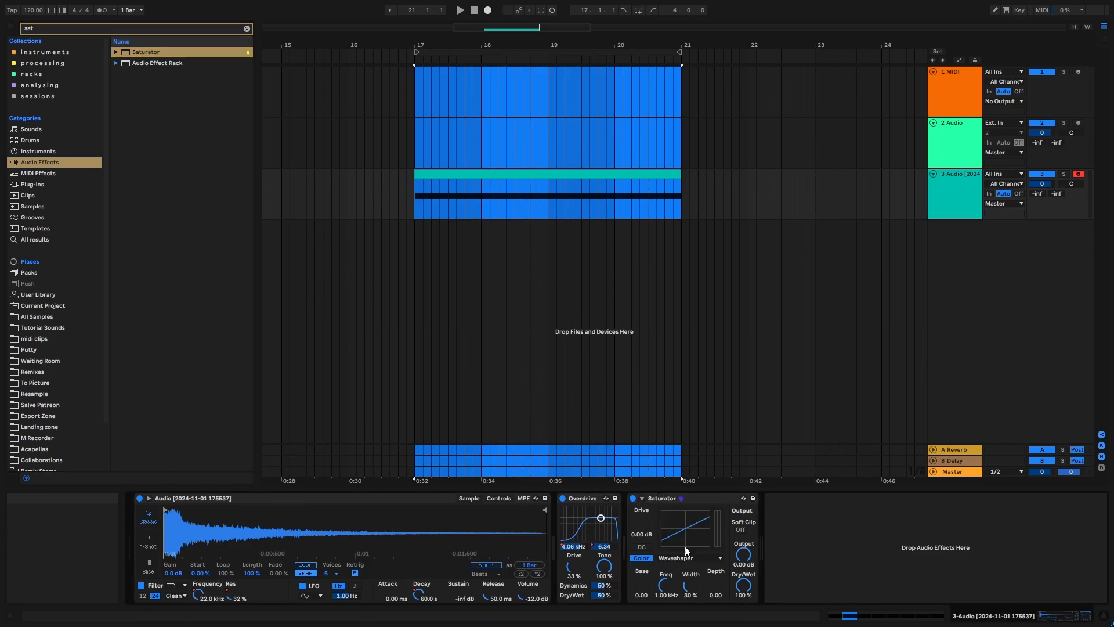
click(642, 498)
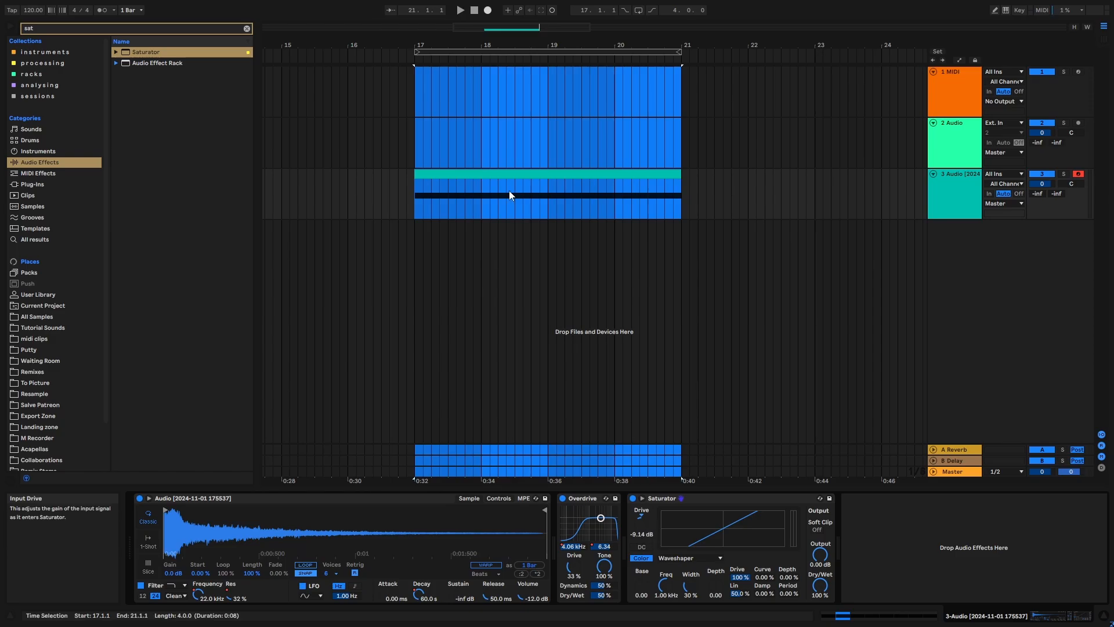
- Automate Saturator's drive to rise from -9.14 dB at bar 17 to 4.83 dB at bar 21, and audition the riser
key(a)
click(416, 204)
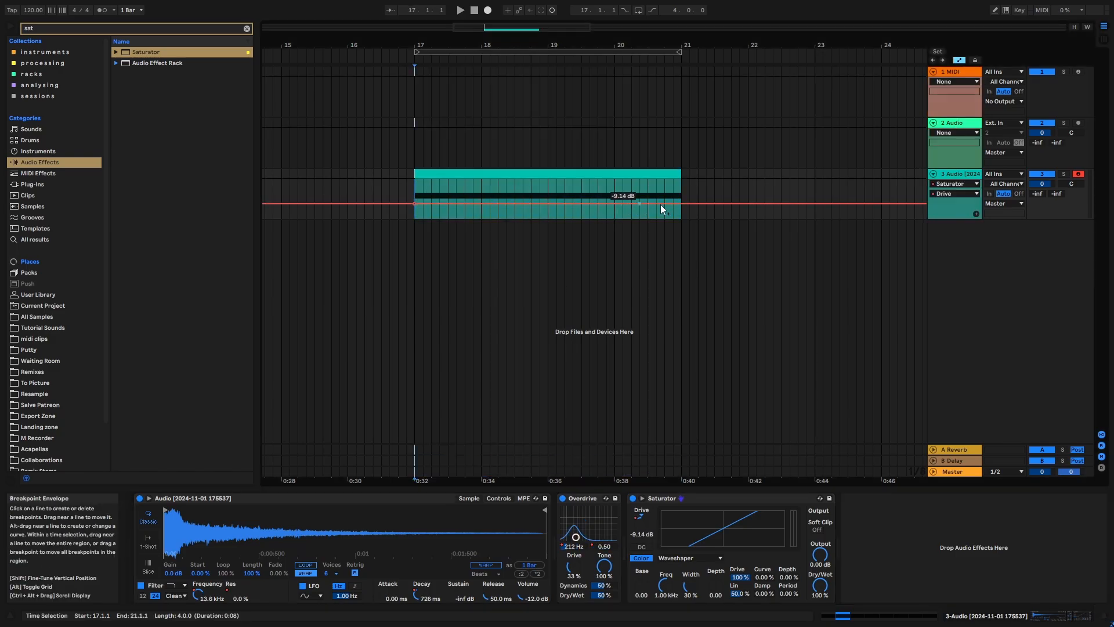
drag(681, 203, 682, 196)
key(space)
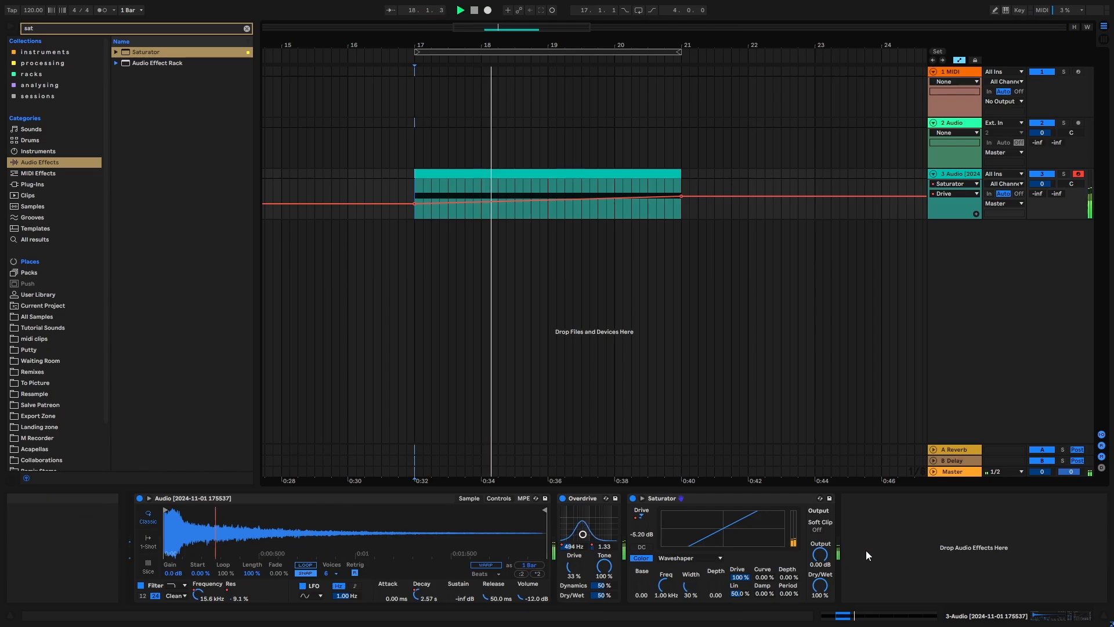
key(a)
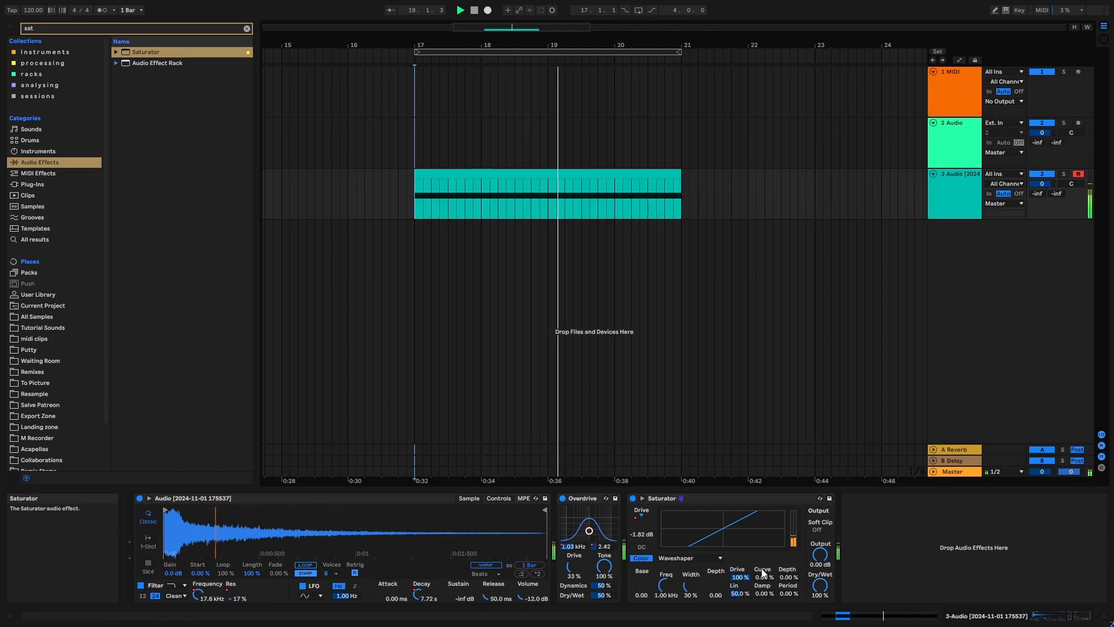
key(space)
- Automate Saturator's waveshaper curve to rise from 1.49% at bar 17 to 20.9% at bar 21, and audition the full four bars
drag(764, 577, 764, 568)
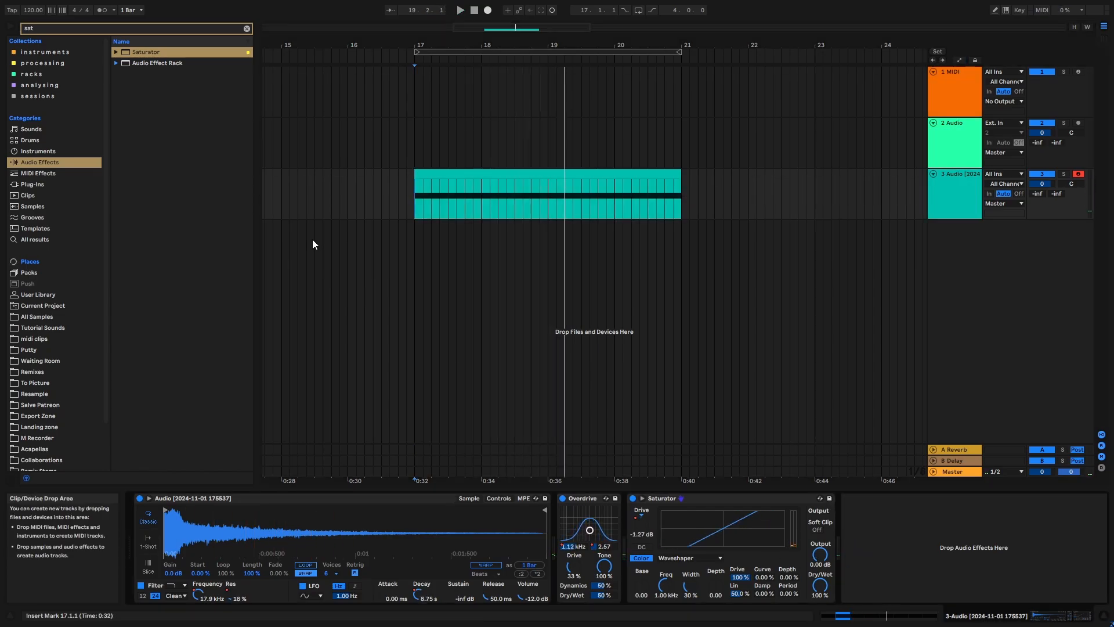
key(a)
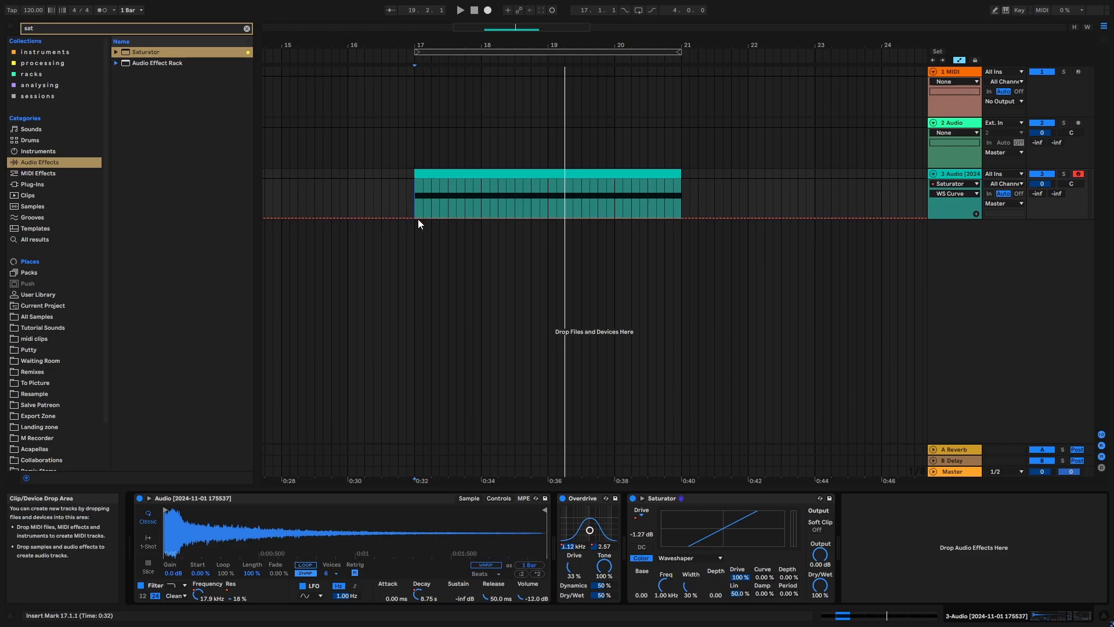
drag(436, 218, 437, 216)
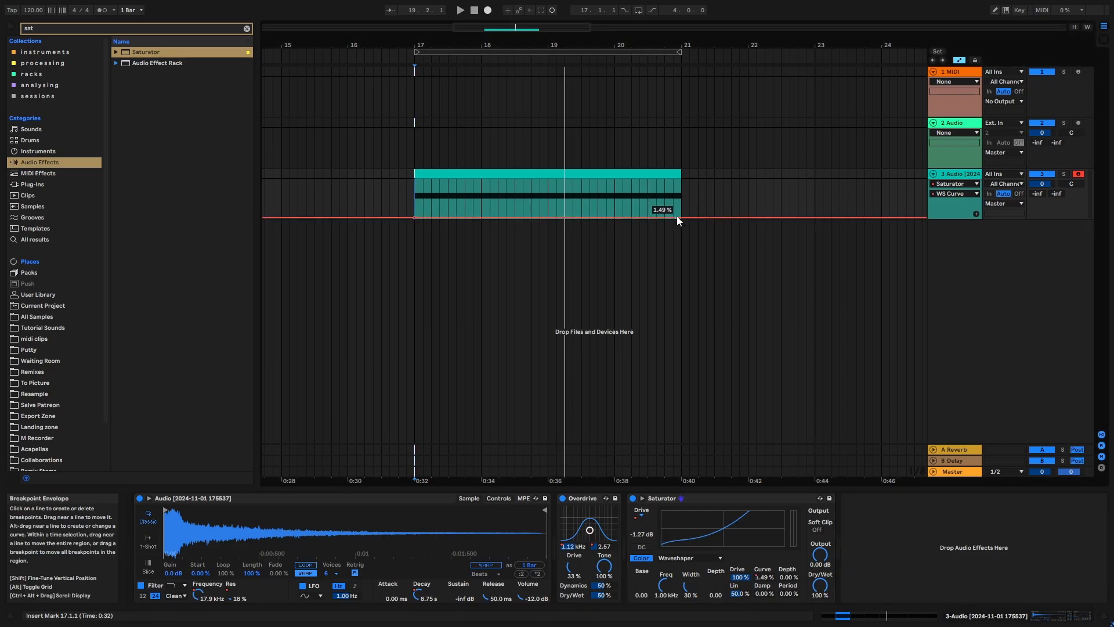
drag(676, 218, 676, 210)
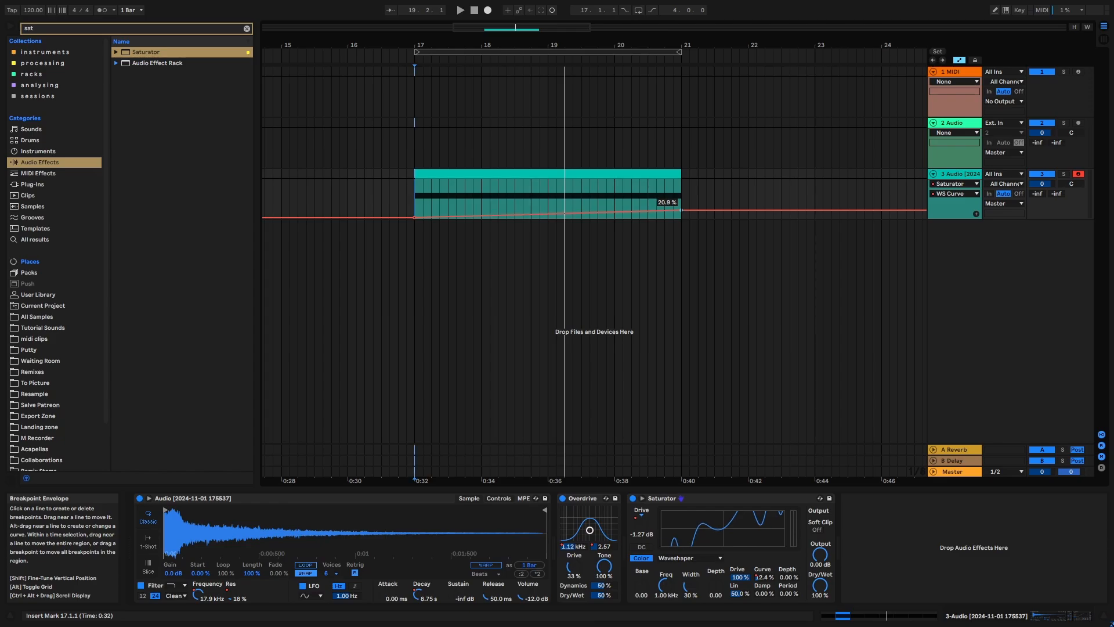
key(space)
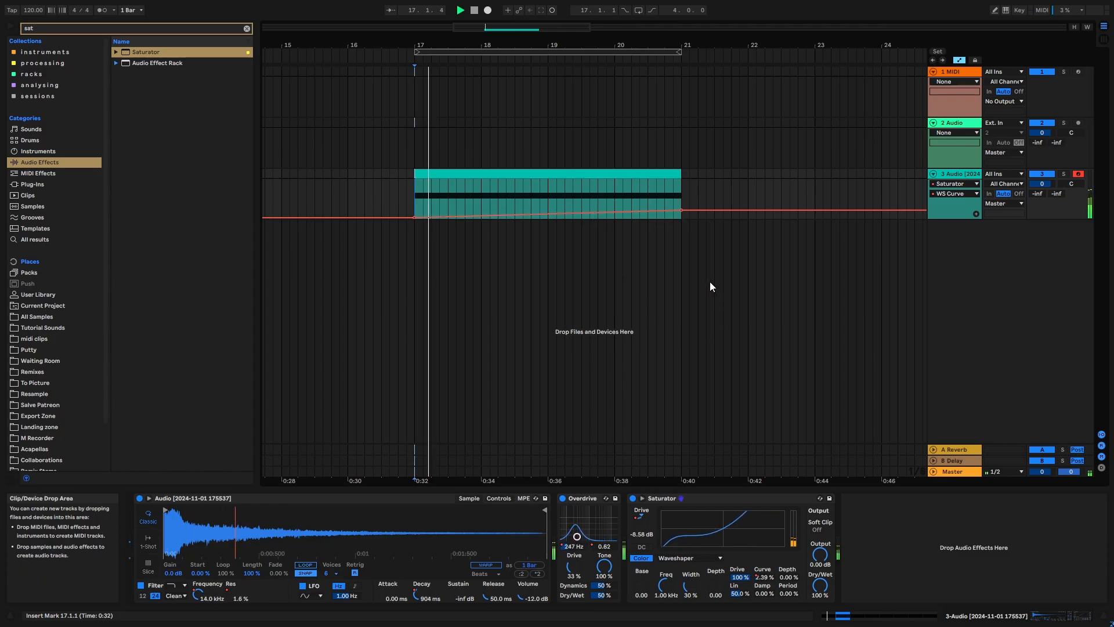
key(a)
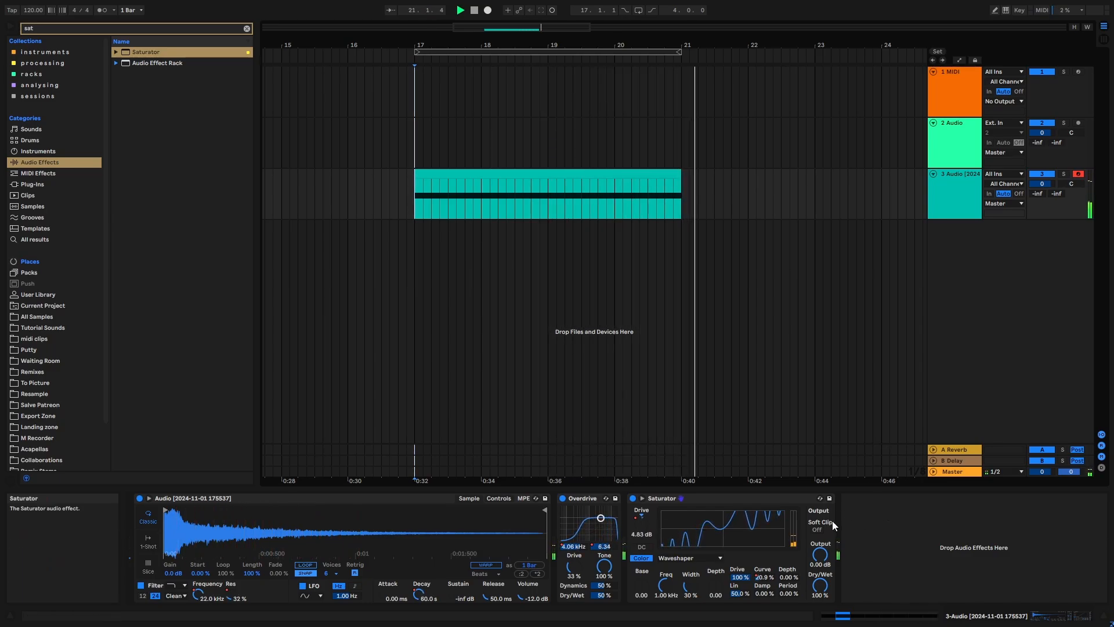
key(space)
- Lower the end point of the waveshaper curve automation at bar 21 to 12.1%
key(a)
drag(681, 209, 681, 212)
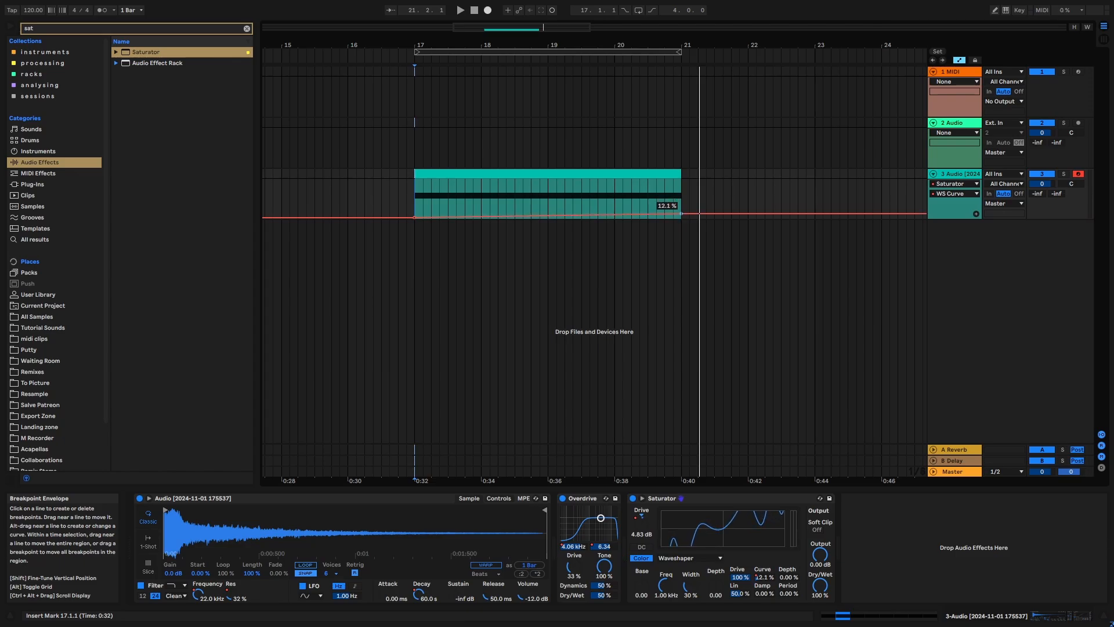
key(a)
- Select the four-bar range, find the Reverb audio effect in the browser, and add it after Saturator
click(546, 51)
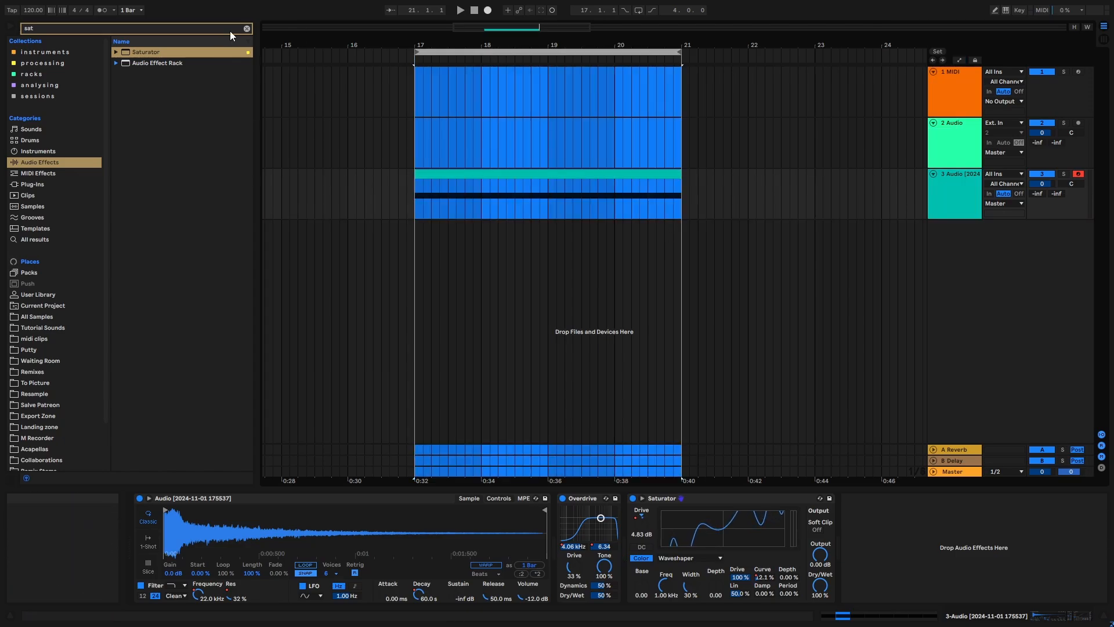
click(247, 29)
text(rev)
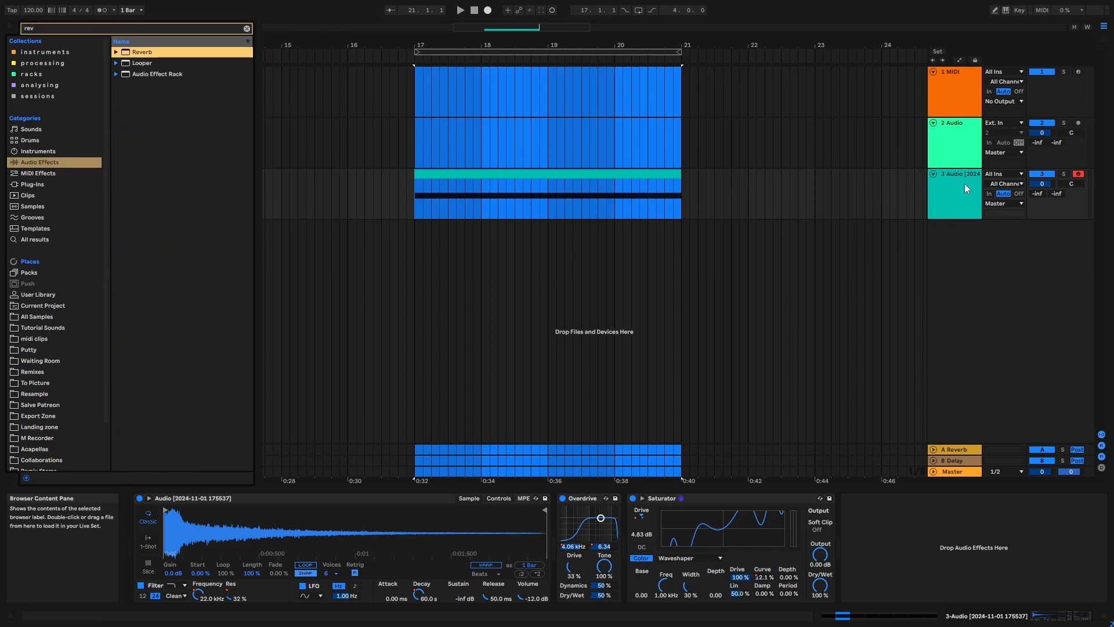
key(Return)
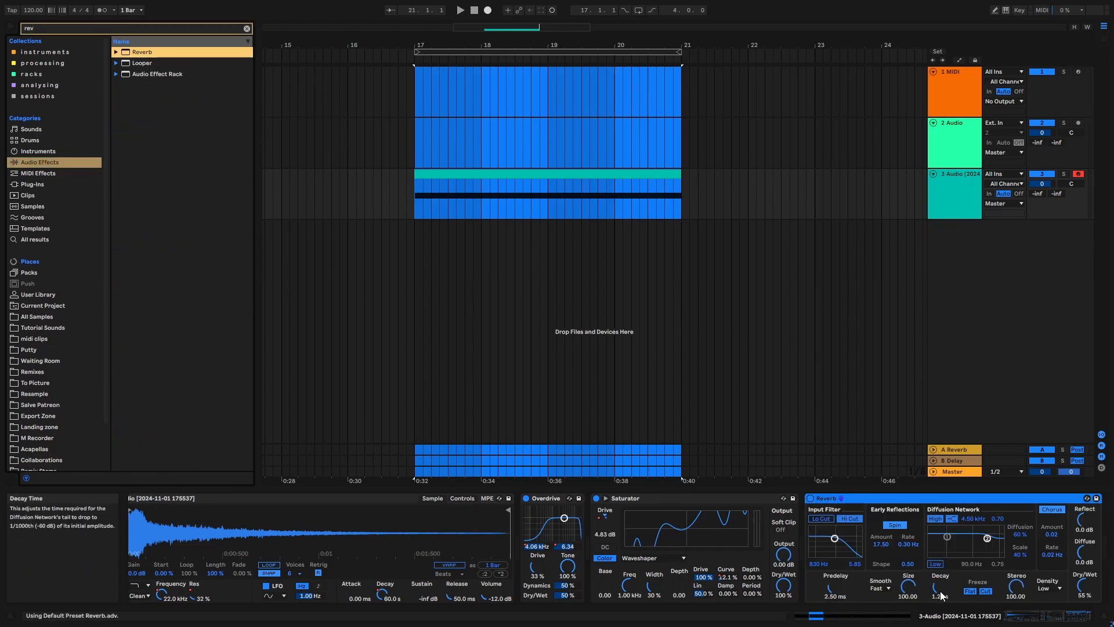
- Set Reverb's decay time to 567 ms, automate it to rise to 2.21 s at bar 21, and play the riser
drag(941, 595, 941, 615)
key(a)
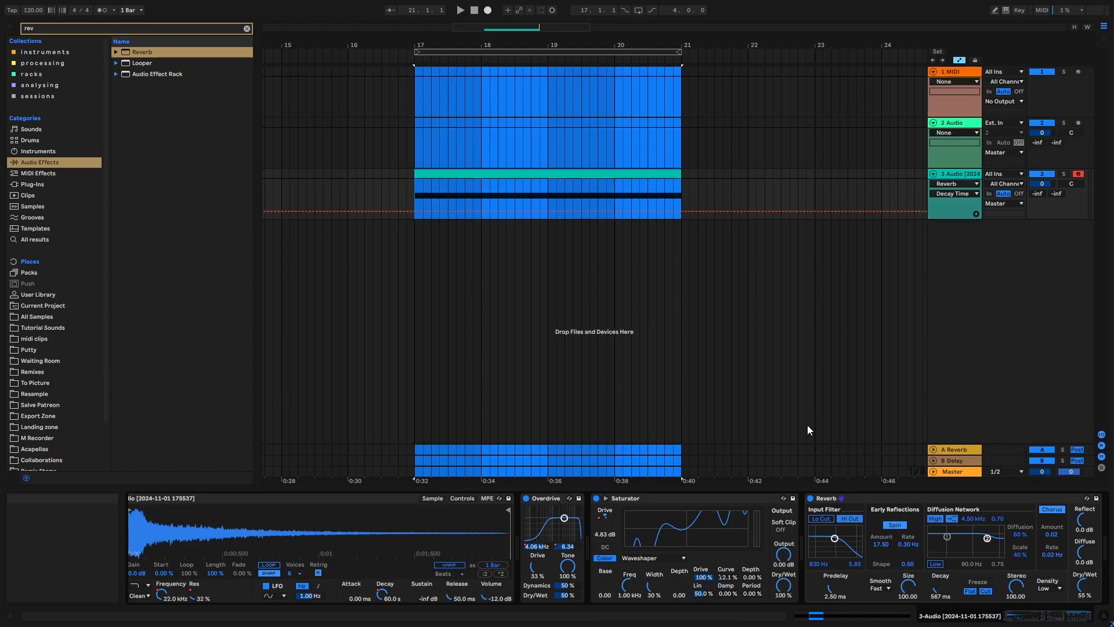
click(413, 208)
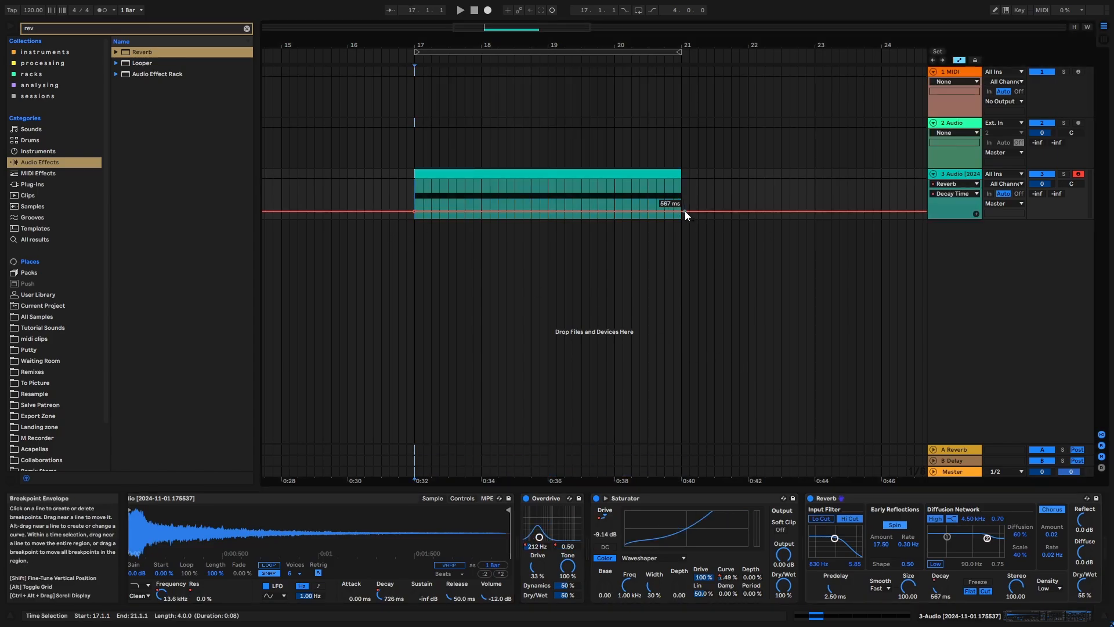
drag(683, 211, 683, 196)
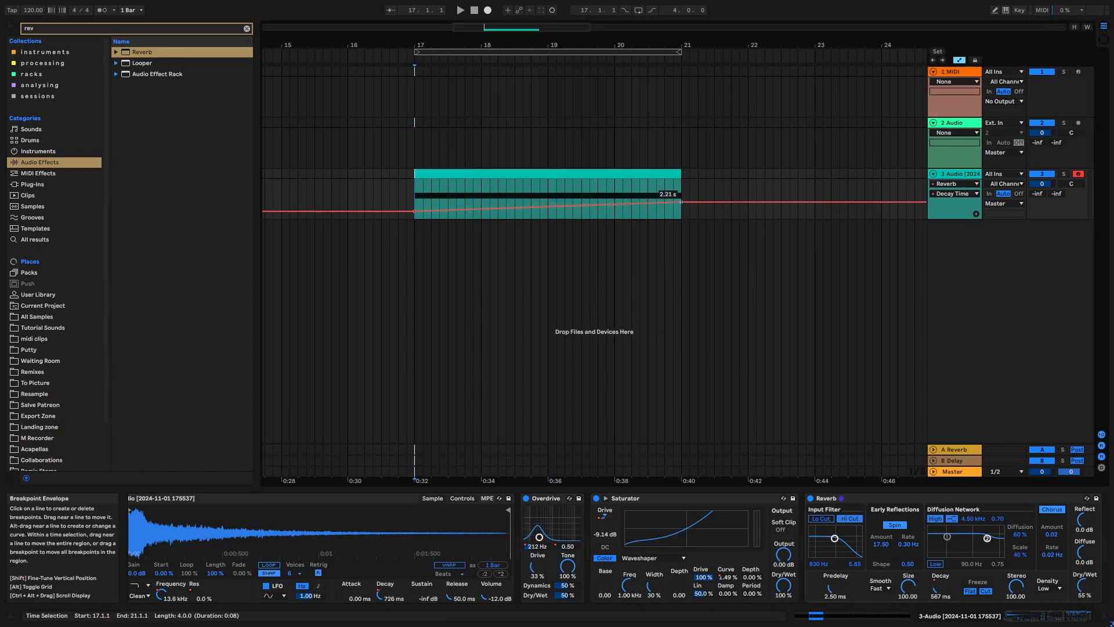
key(space)
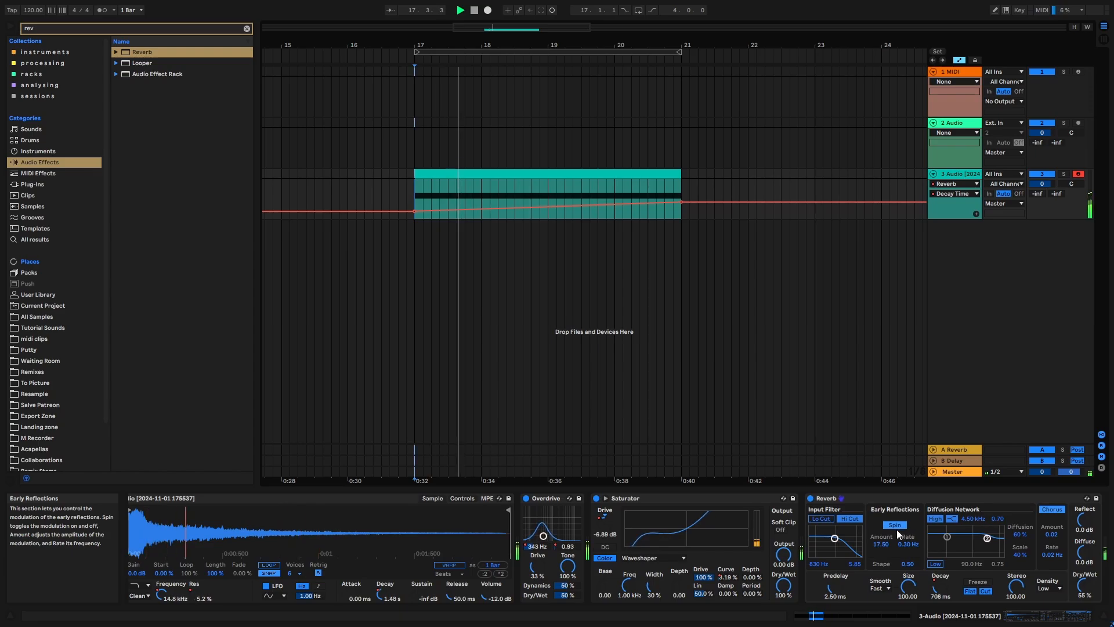
- Automate Reverb's input filter frequency to rise from 434 Hz at bar 17 until bar 21, audition it, and clear the browser search
drag(830, 555, 825, 555)
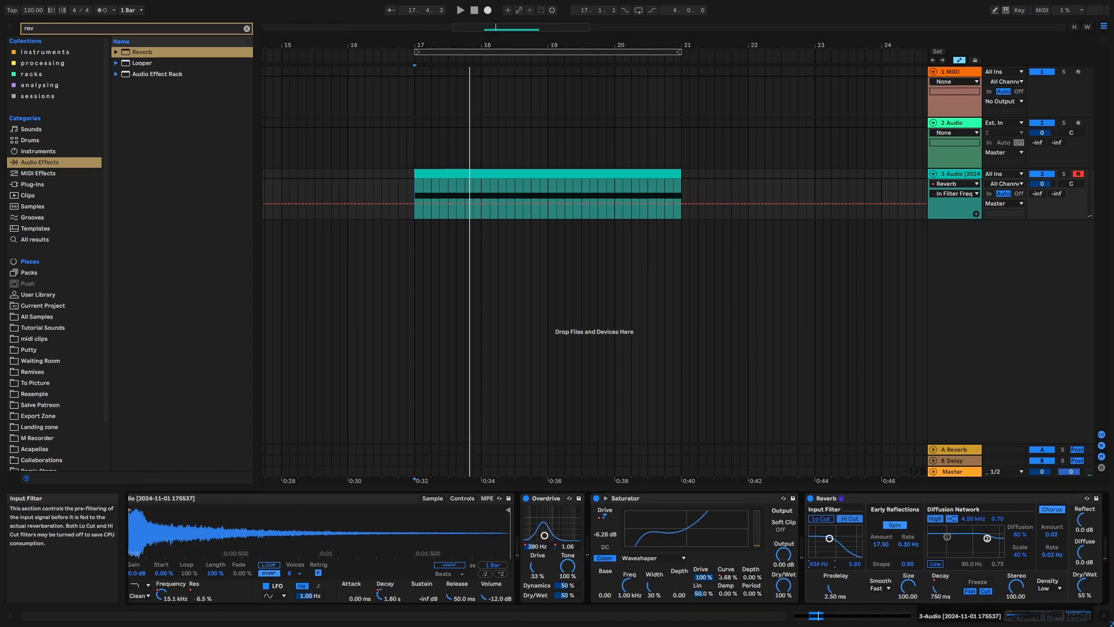
click(415, 204)
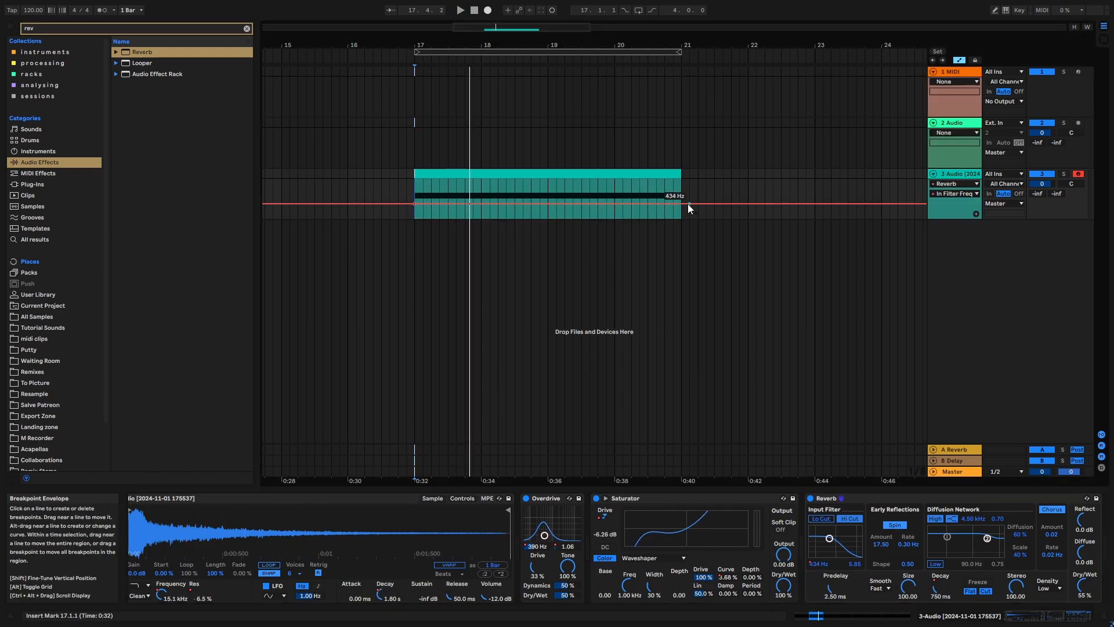
drag(680, 202, 681, 193)
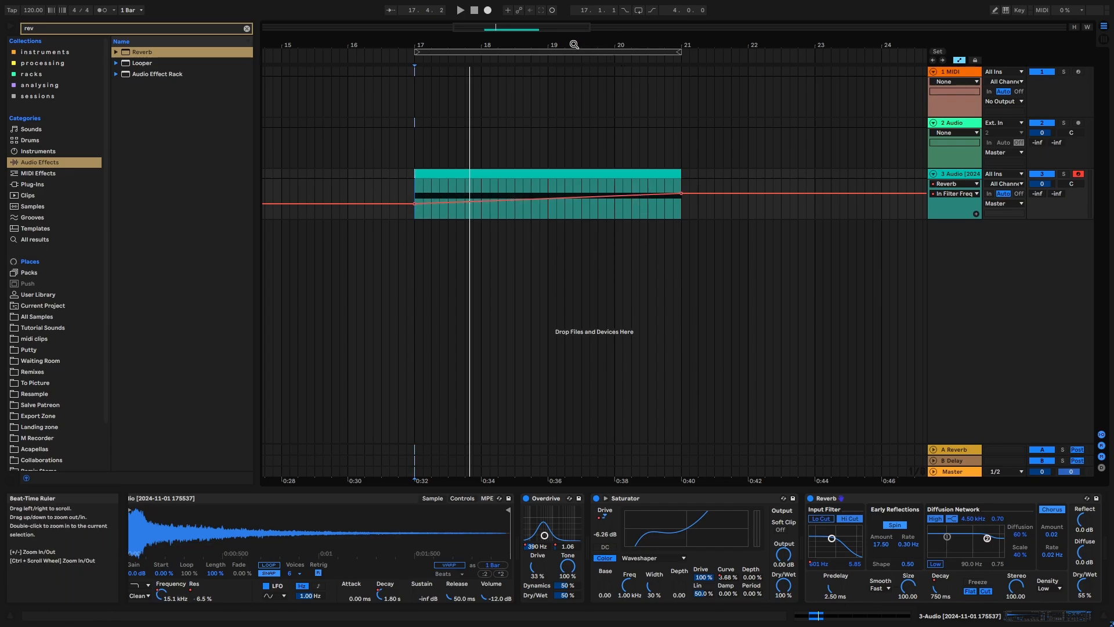
drag(574, 44, 504, 24)
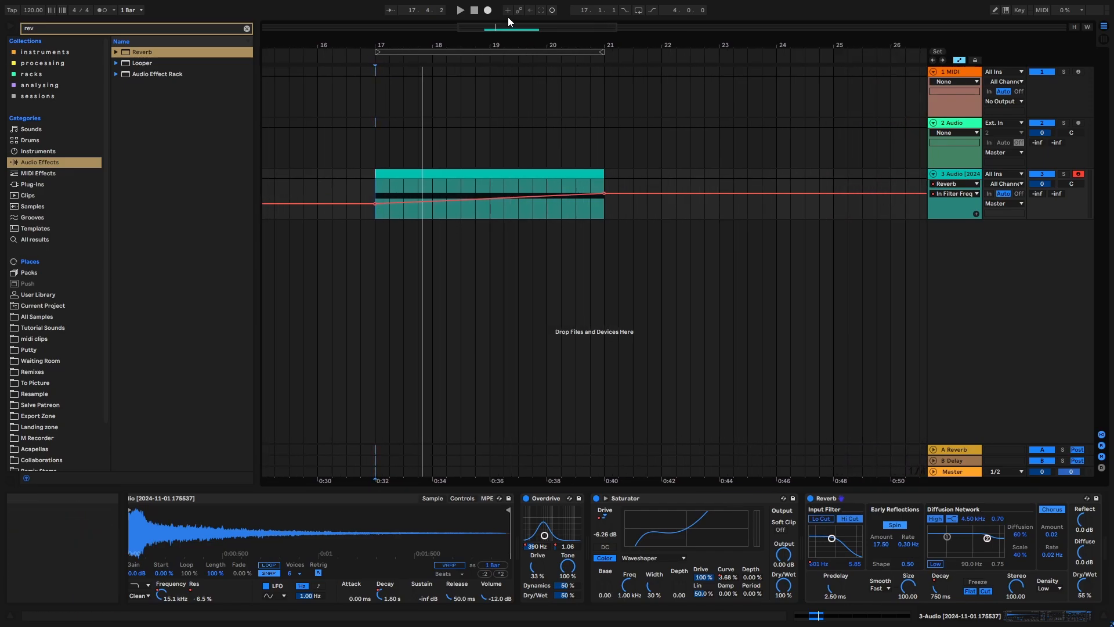
key(space)
click(248, 28)
drag(412, 45, 398, 28)
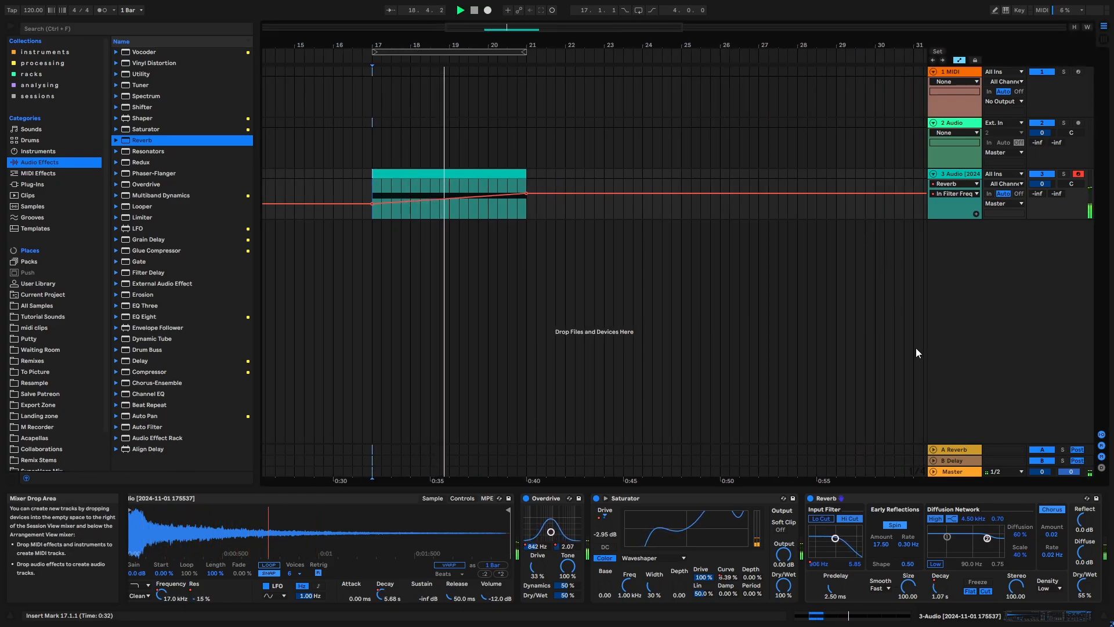
- Automate Reverb's dry/wet mix to rise from 21% at bar 17 to 46% at bar 21, and audition the start
key(a)
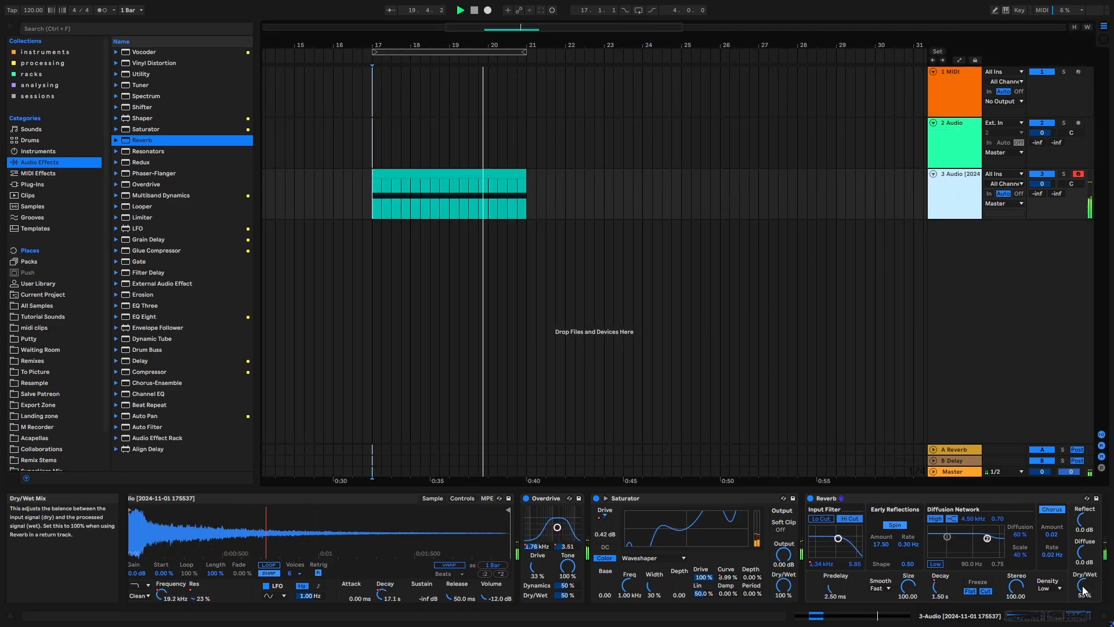
drag(1086, 589, 1087, 596)
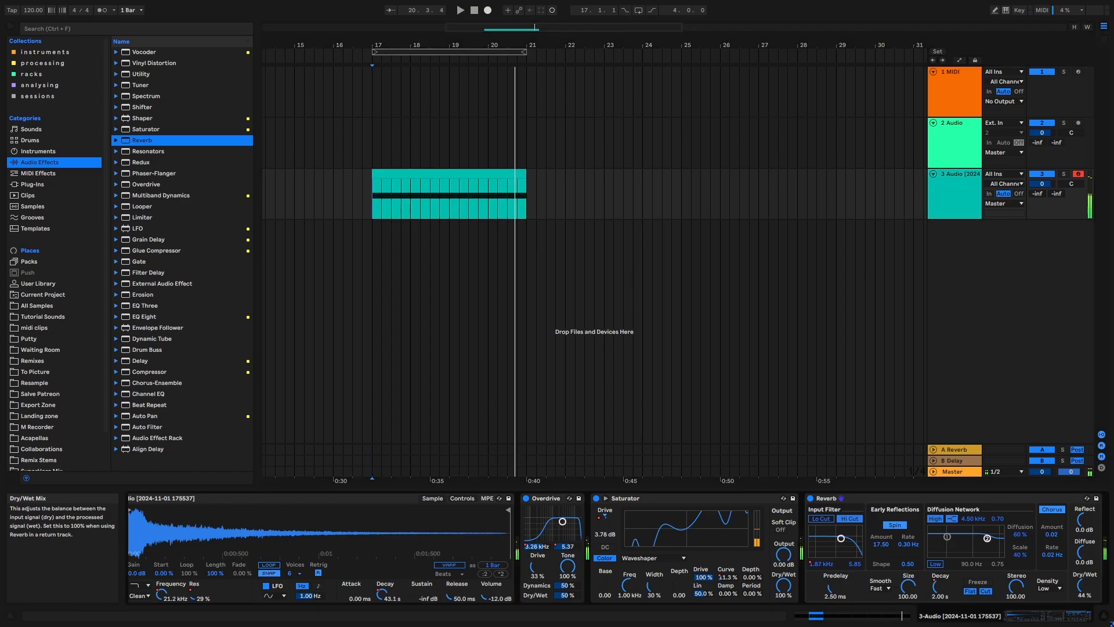
key(a)
click(372, 210)
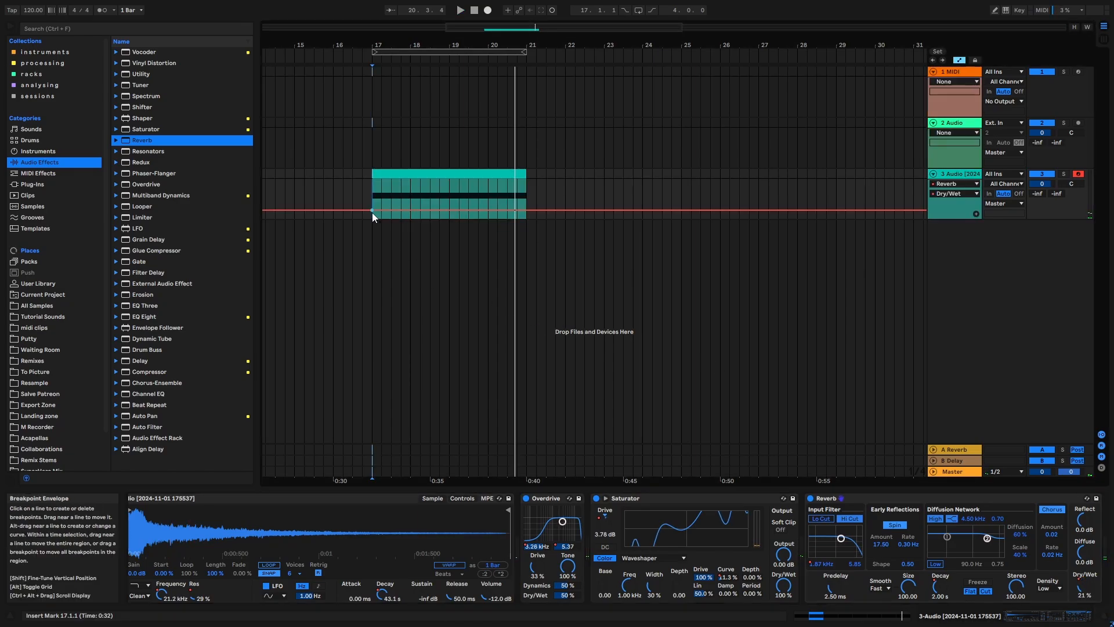
mouse_move(526, 211)
mouse_down()
mouse_move(526, 182)
mouse_move(527, 200)
mouse_up()
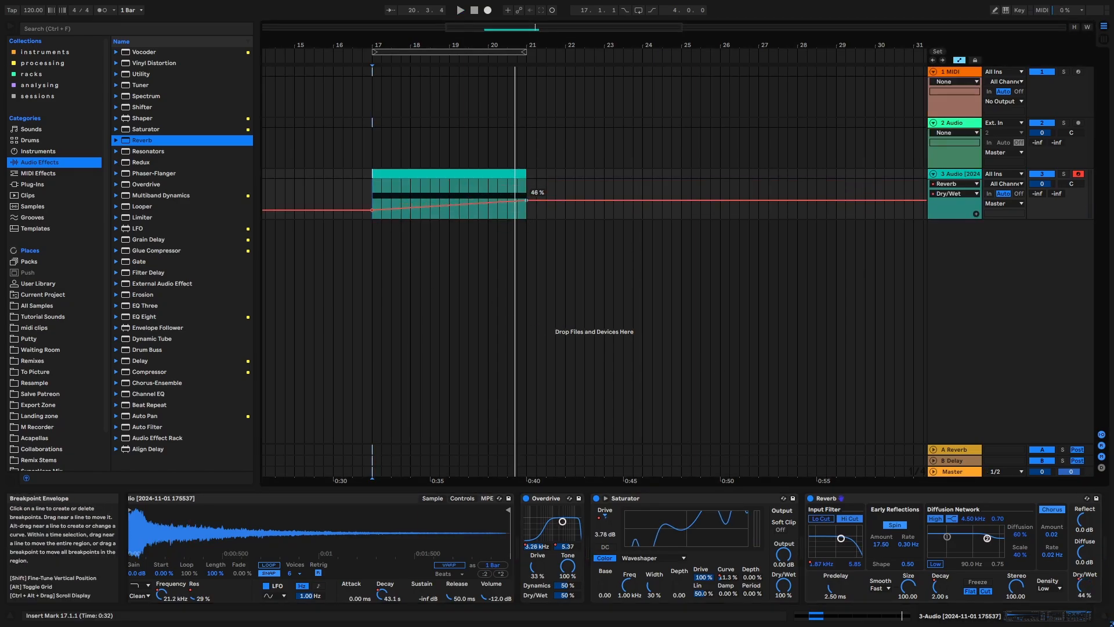
key(space)
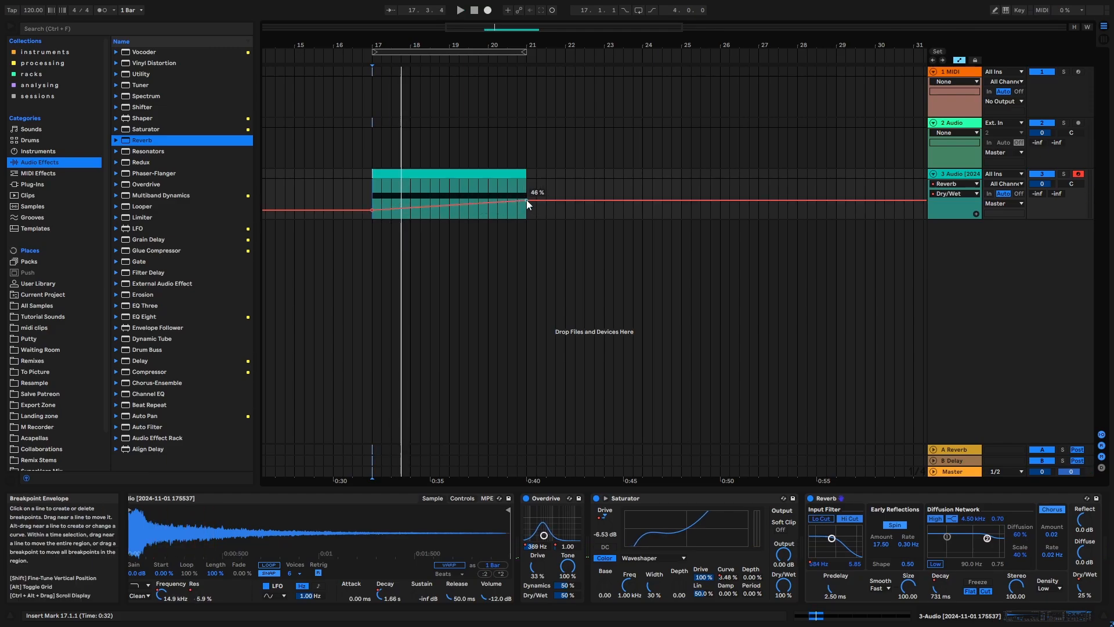
key(a)
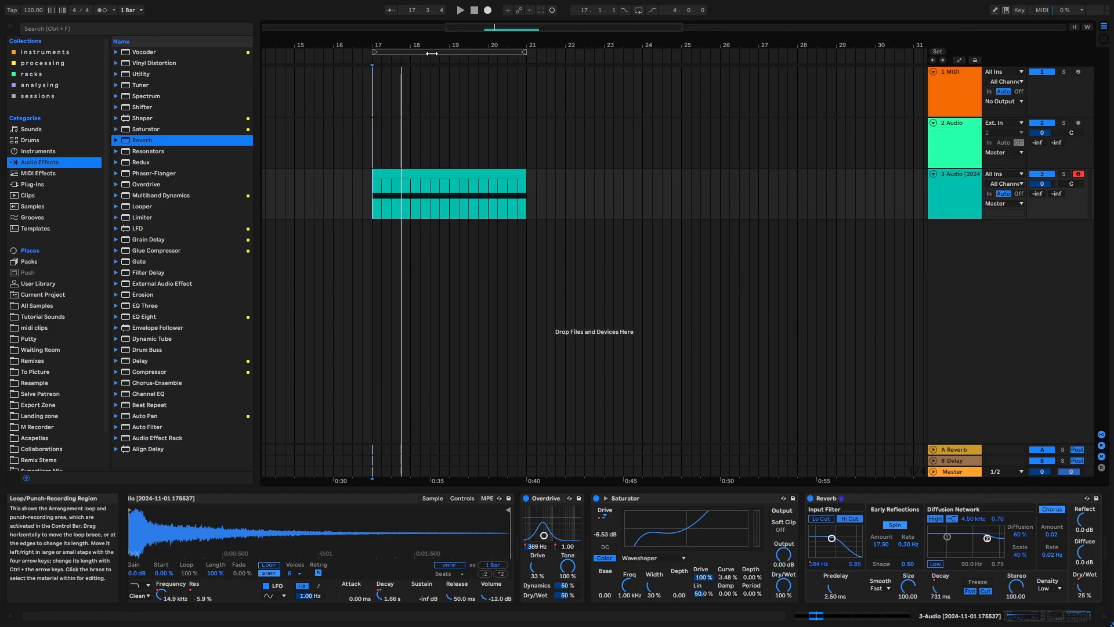
- Select the four-bar range, find the Delay audio effect in the browser, and add it after Reverb
click(432, 53)
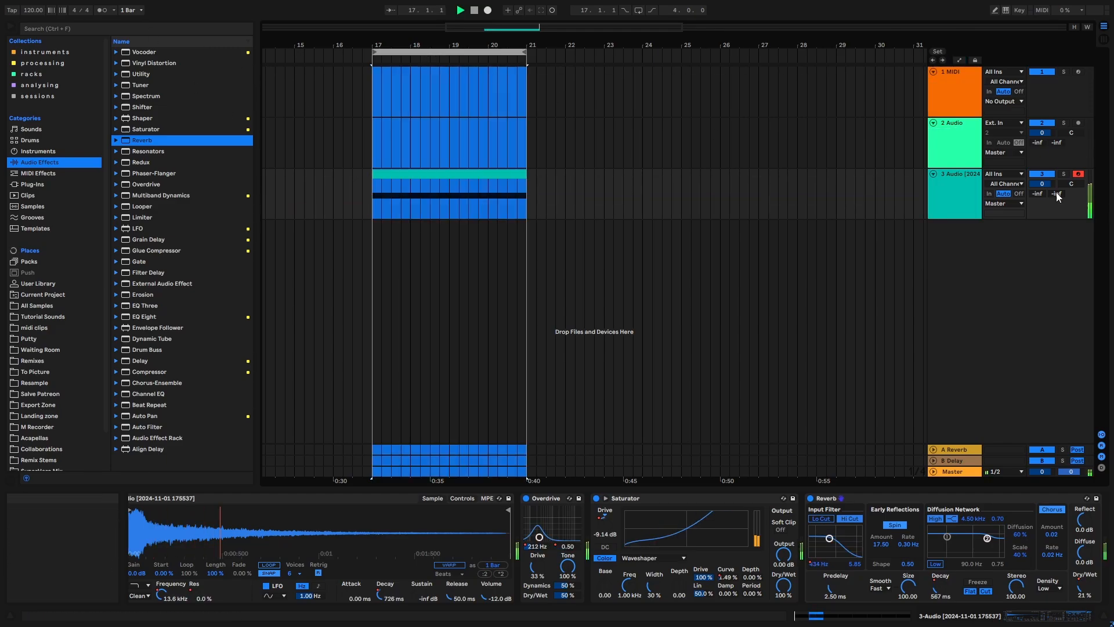
click(60, 25)
text(delay)
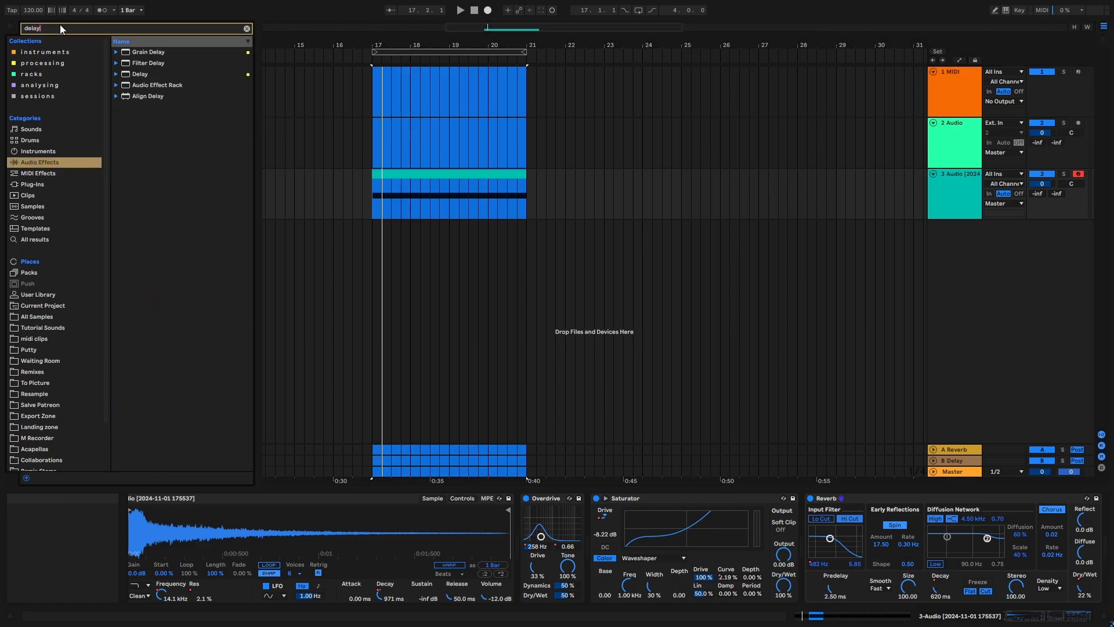
double_click(154, 72)
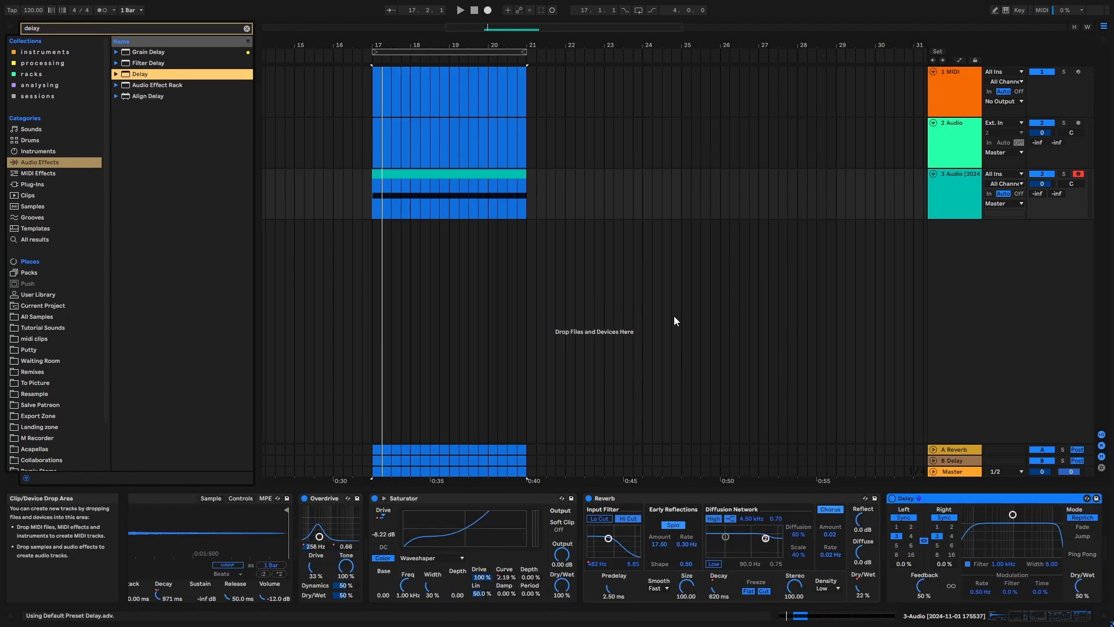
- Set Delay to 2-sixteenth ping-pong repeats with a 949 Hz filter, and automate its feedback from 20% at bar 17 to 62% at bar 21
click(951, 527)
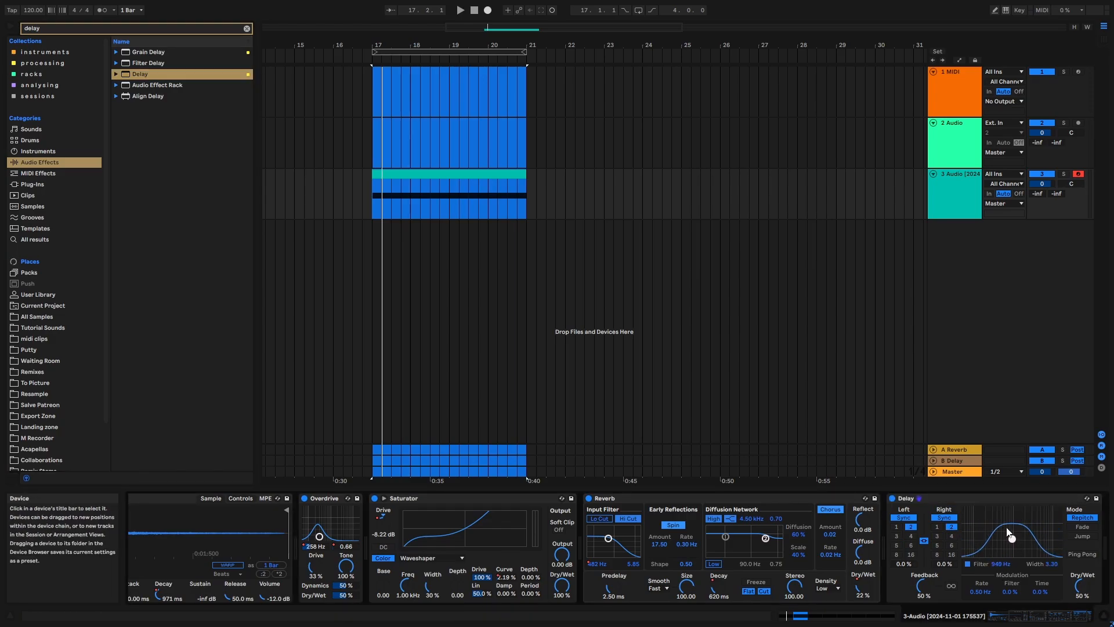
click(1082, 556)
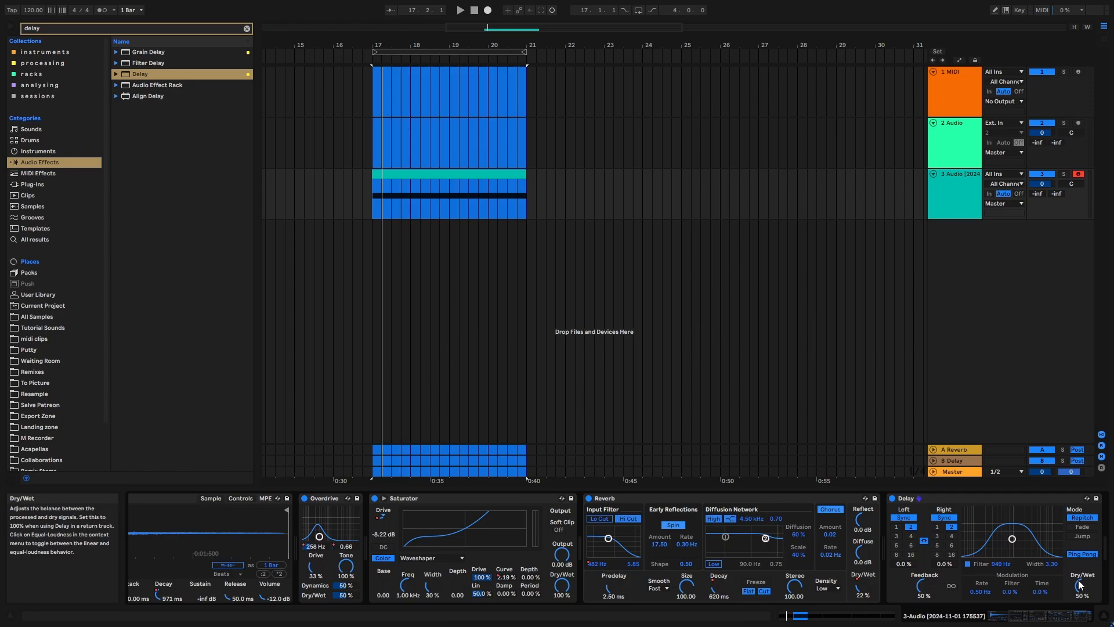
key(a)
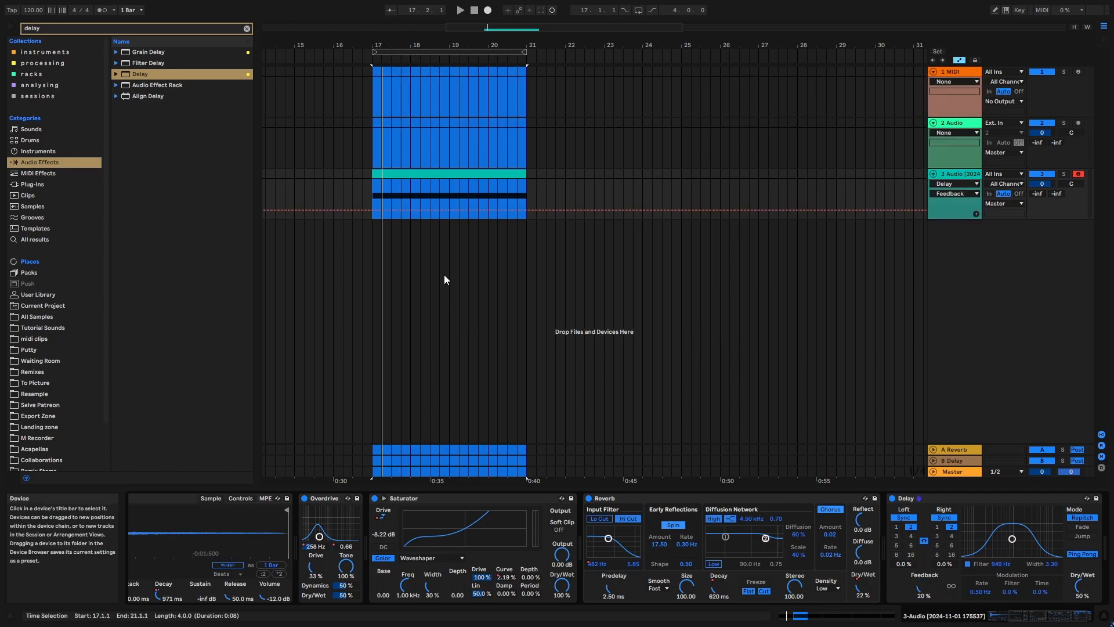
click(370, 207)
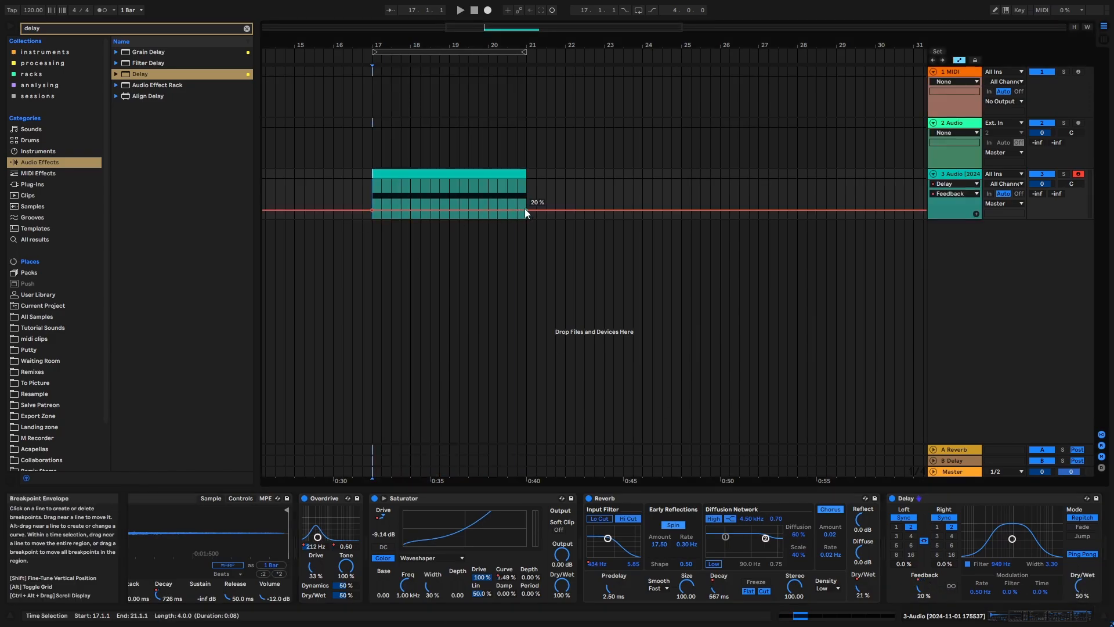
drag(525, 208, 526, 192)
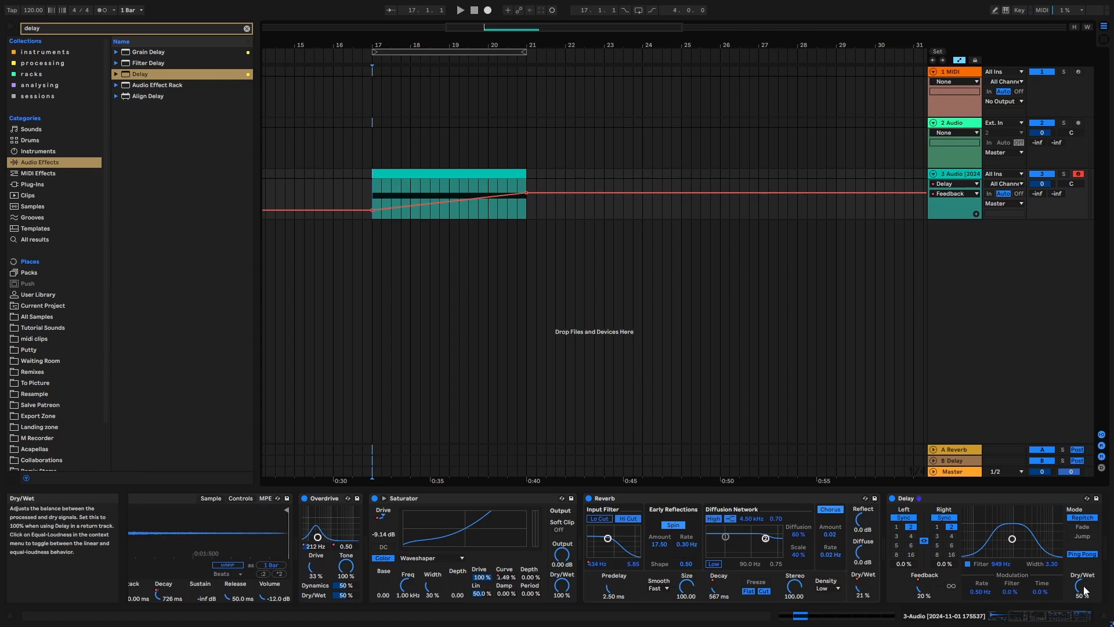
- Automate Delay's dry/wet mix to rise from 23% at bar 17 to 54% at bar 21, and play the four-bar range
drag(1081, 585, 1081, 608)
click(374, 211)
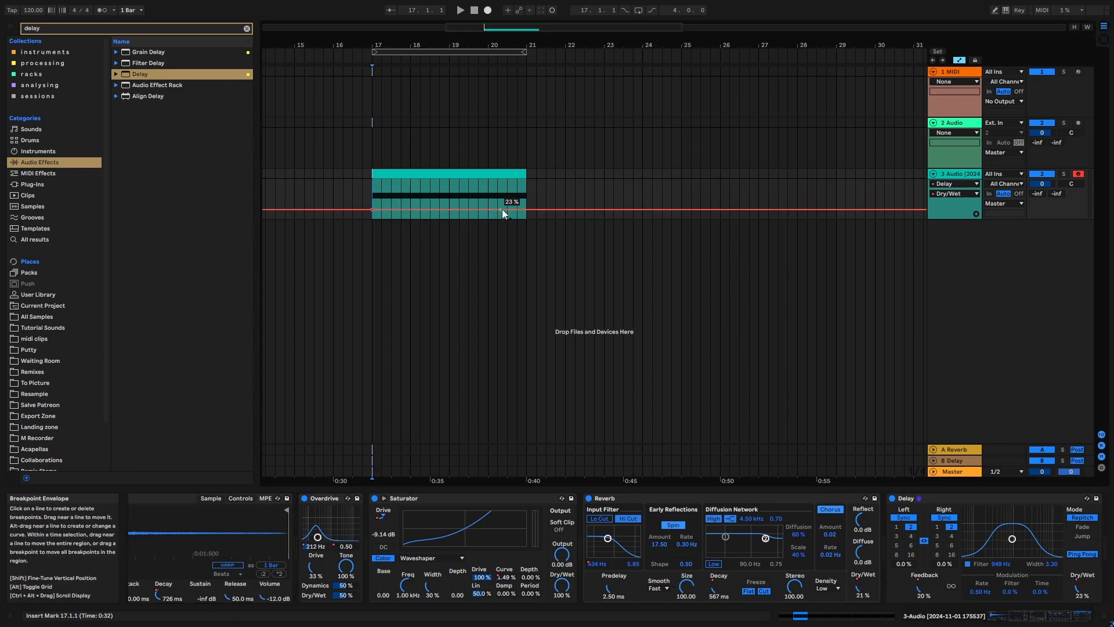
key(a)
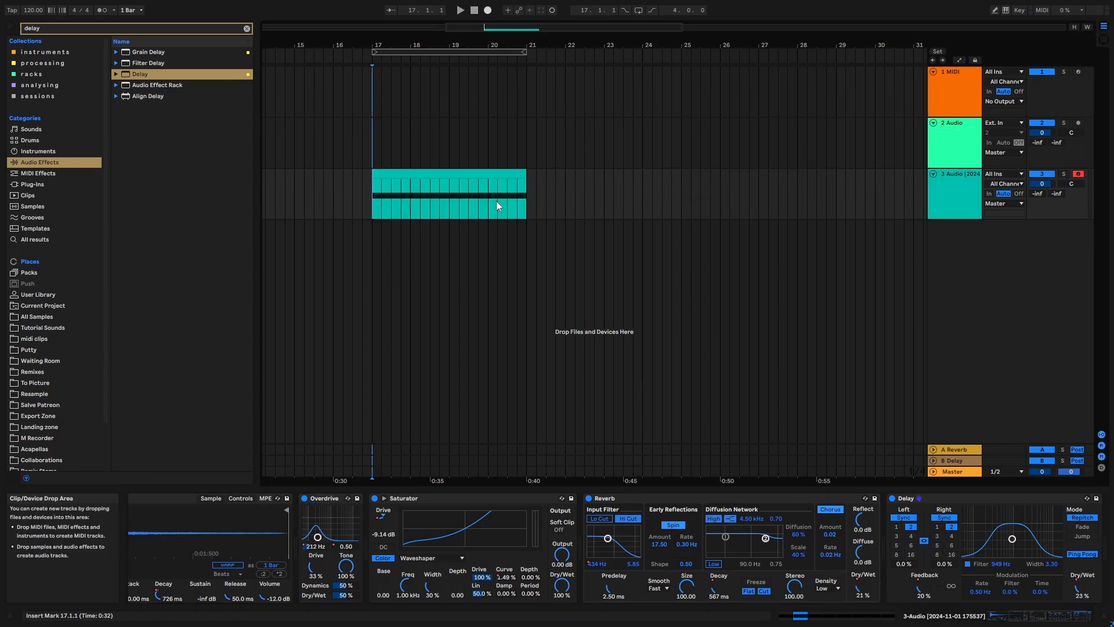
click(466, 51)
key(space)
drag(466, 48, 536, 73)
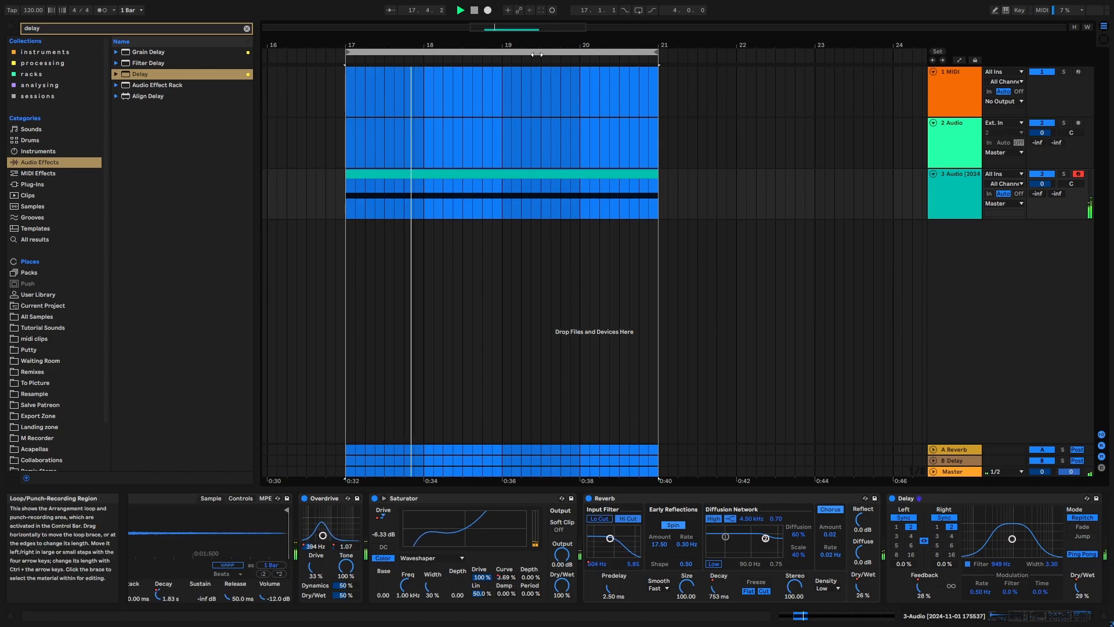
- Clear the browser search and add the Chorus-Ensemble audio effect after Delay
click(246, 28)
scroll(406, 221, down, 4)
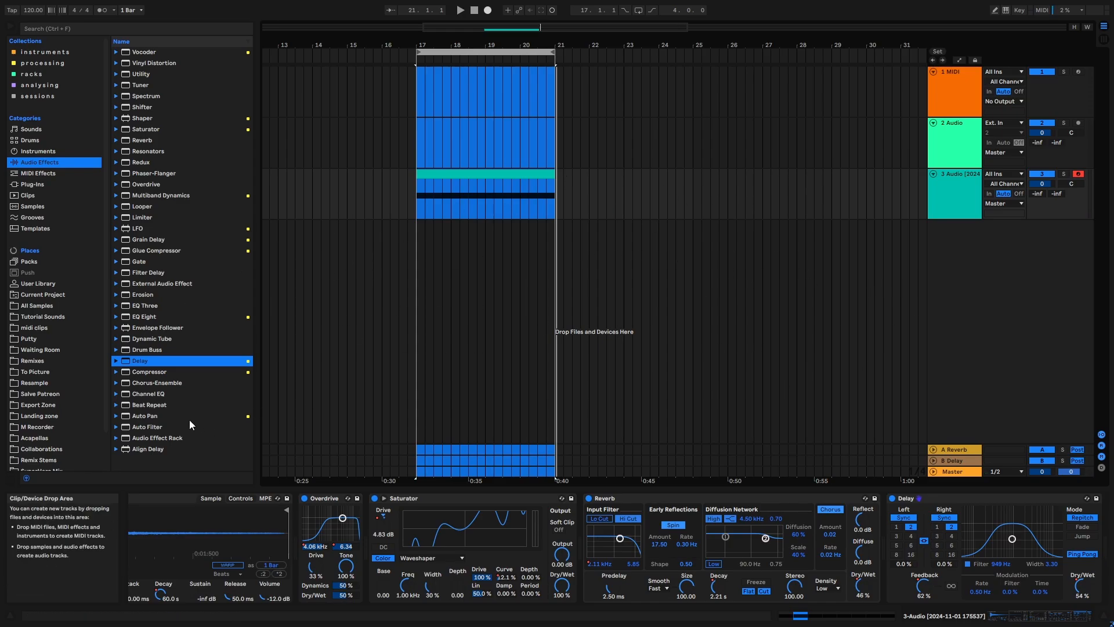
double_click(169, 383)
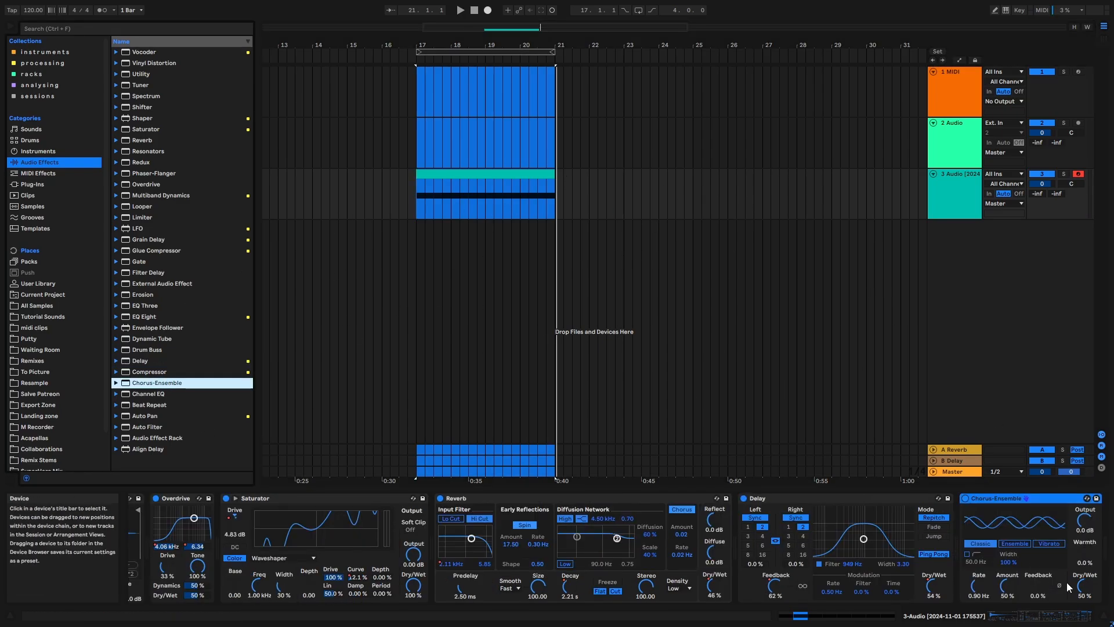
- Automate Chorus-Ensemble's dry/wet mix to rise from 21% at bar 17 to 38% at bar 21, and audition the riser
drag(1080, 586, 1080, 608)
key(a)
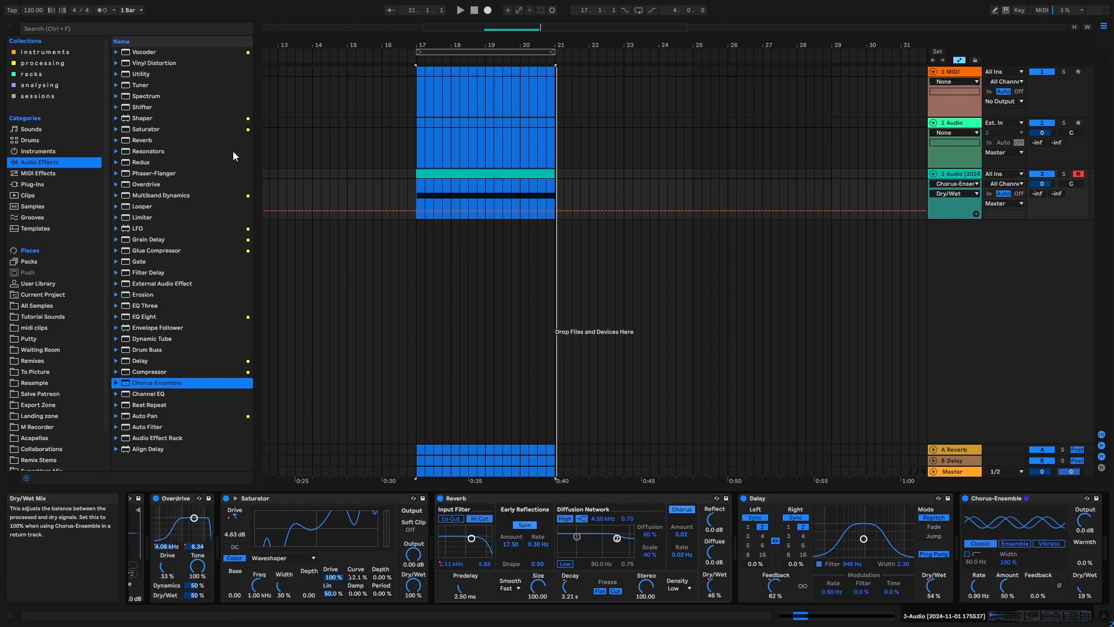
click(415, 210)
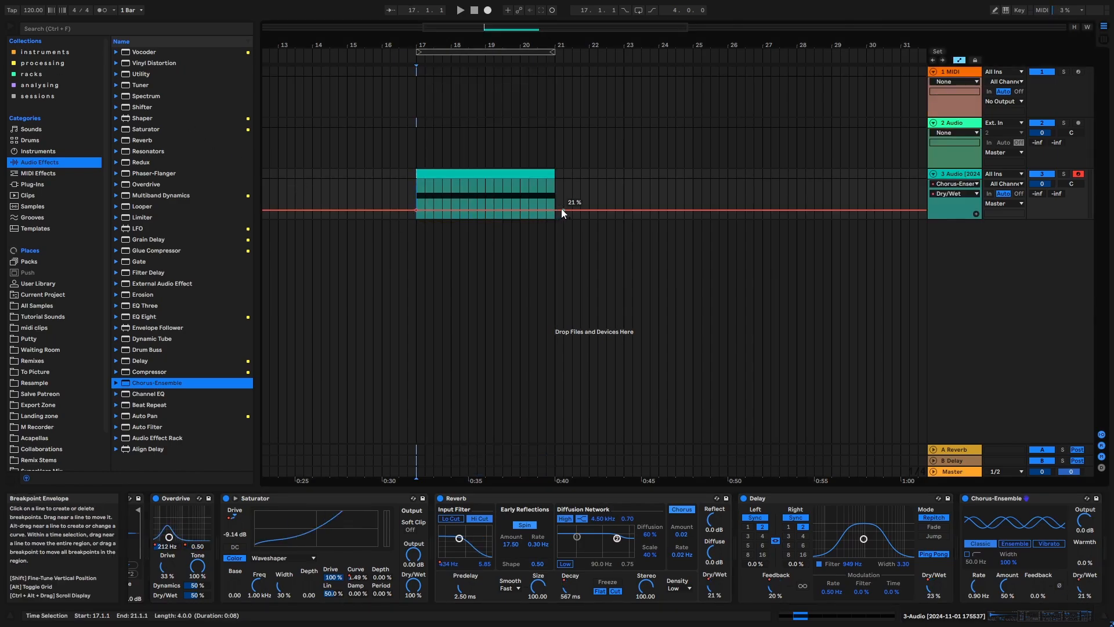
drag(552, 209, 552, 202)
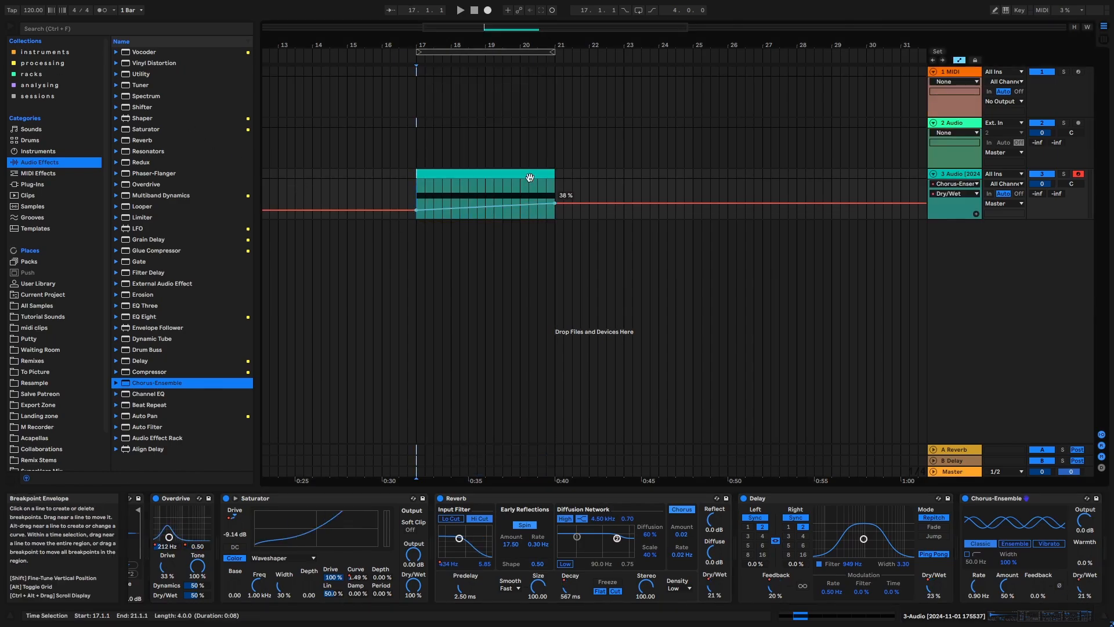
key(space)
key(a)
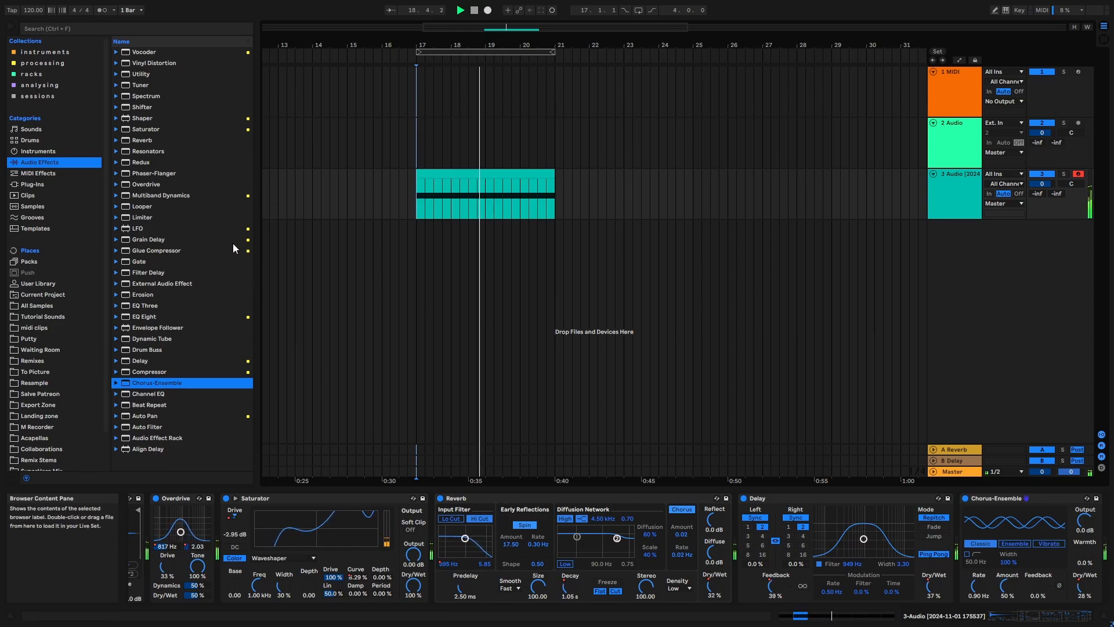
key(space)
- Add Erosion in Wide Noise mode after Chorus-Ensemble, and automate its amount to rise from bar 17 to 6.42 at bar 21
double_click(158, 294)
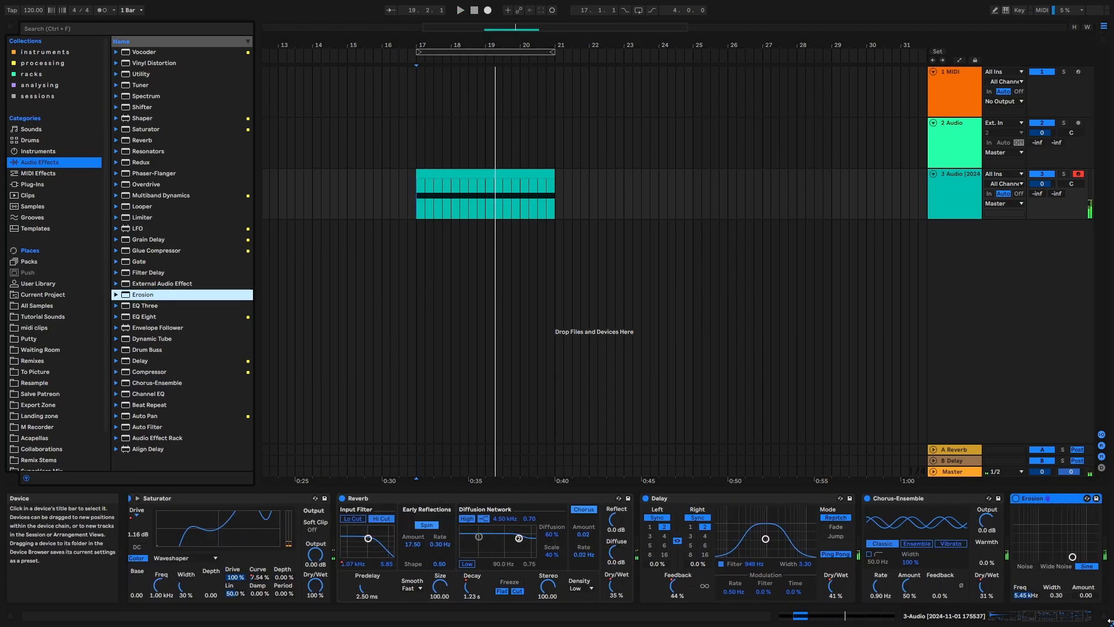
click(1055, 566)
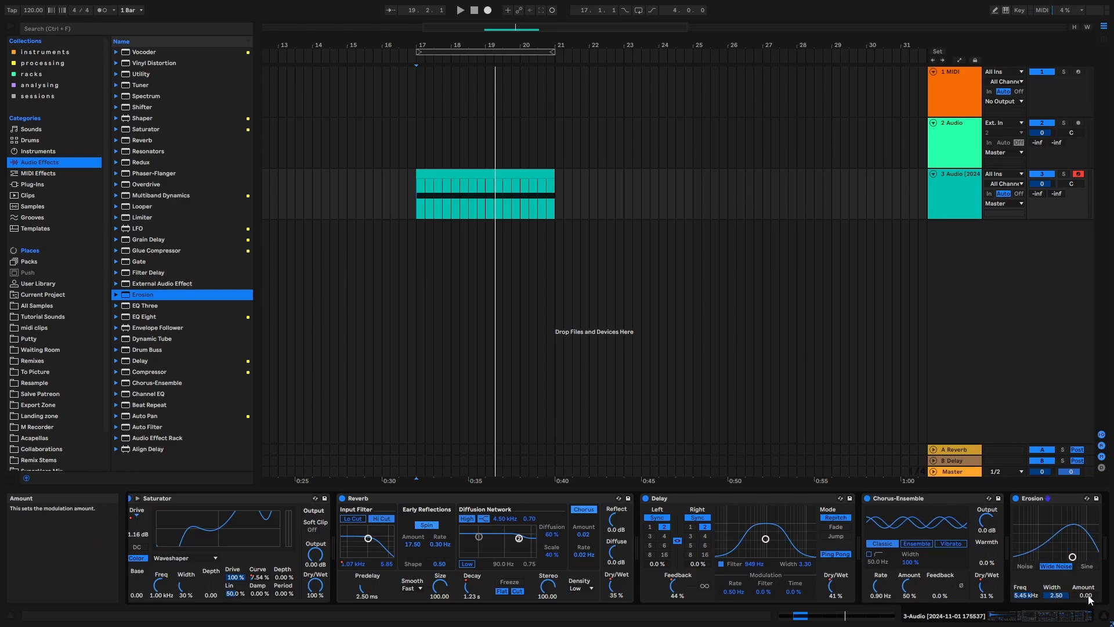
key(a)
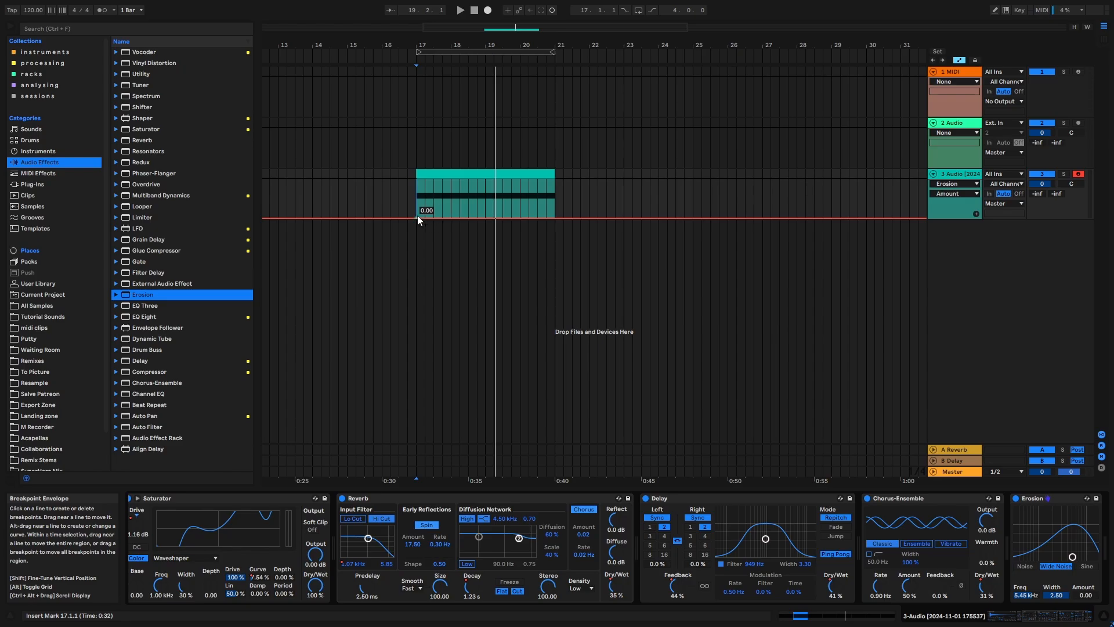
click(416, 214)
drag(555, 217, 555, 212)
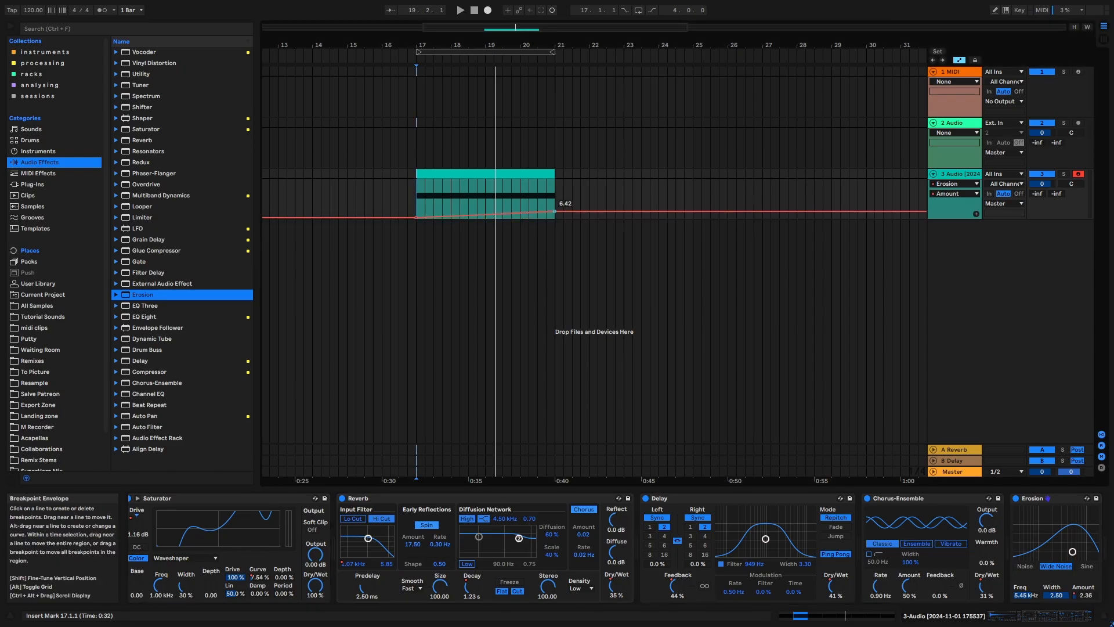
key(space)
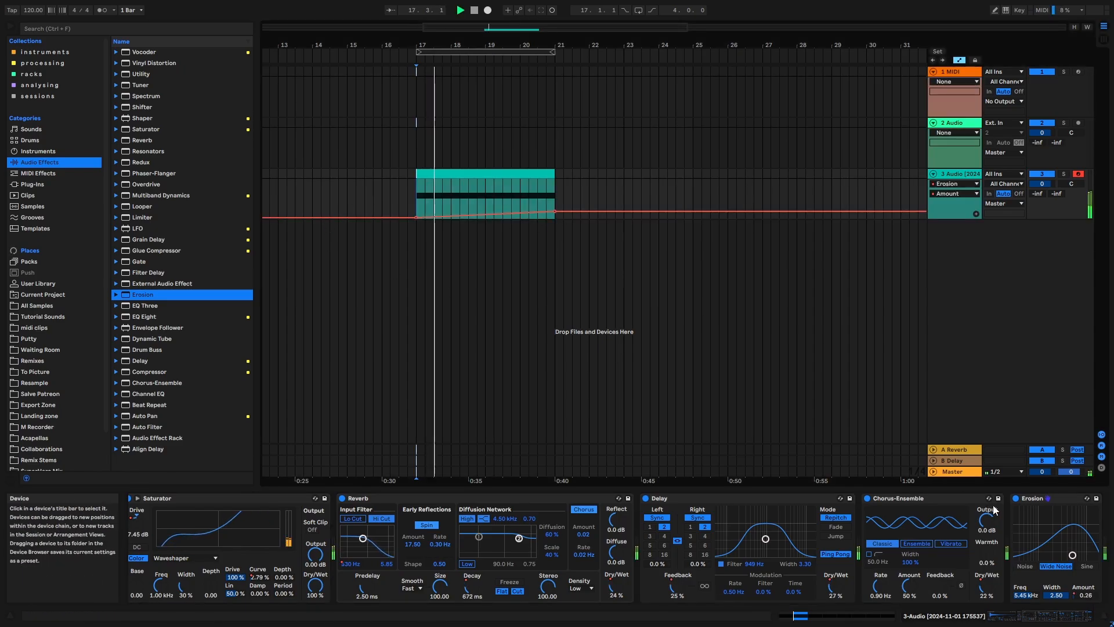
- Move Erosion directly after Simpler, ahead of Overdrive, and audition the riser
drag(1039, 500, 406, 548)
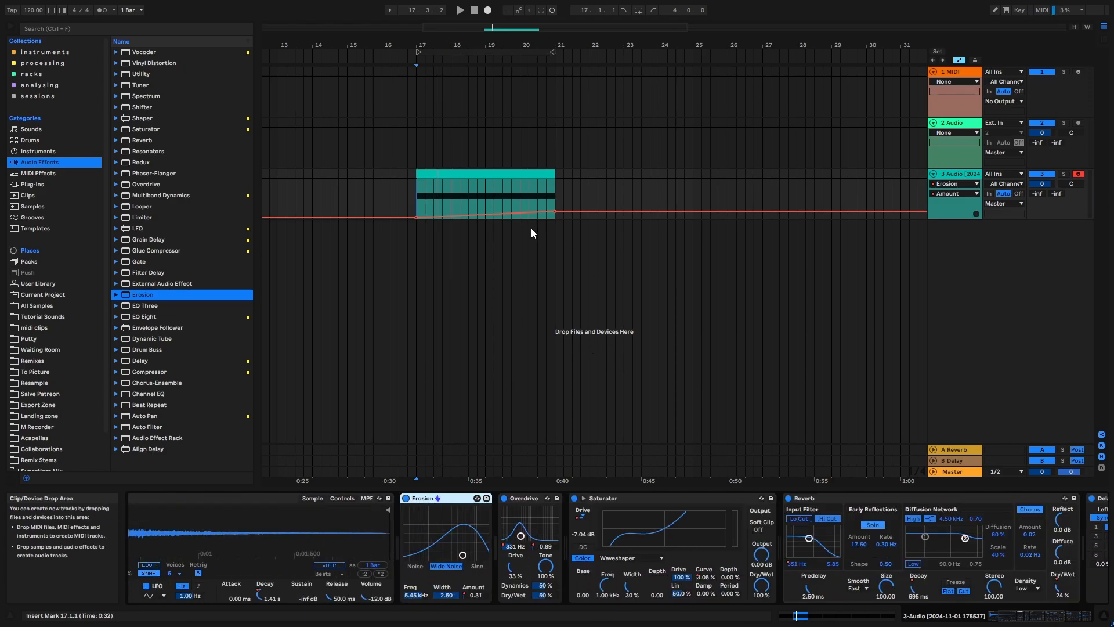
key(space)
key(a)
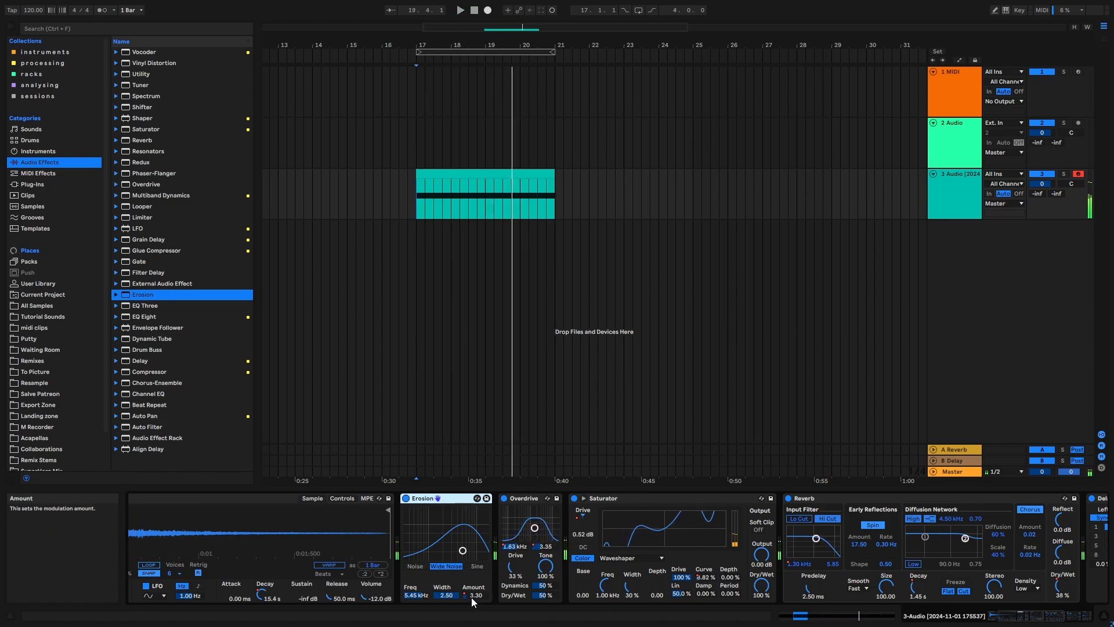
- Raise the Erosion amount automation to 98.4 at bar 21, bend the ramp so it rises slowly at first, and play the riser through
key(a)
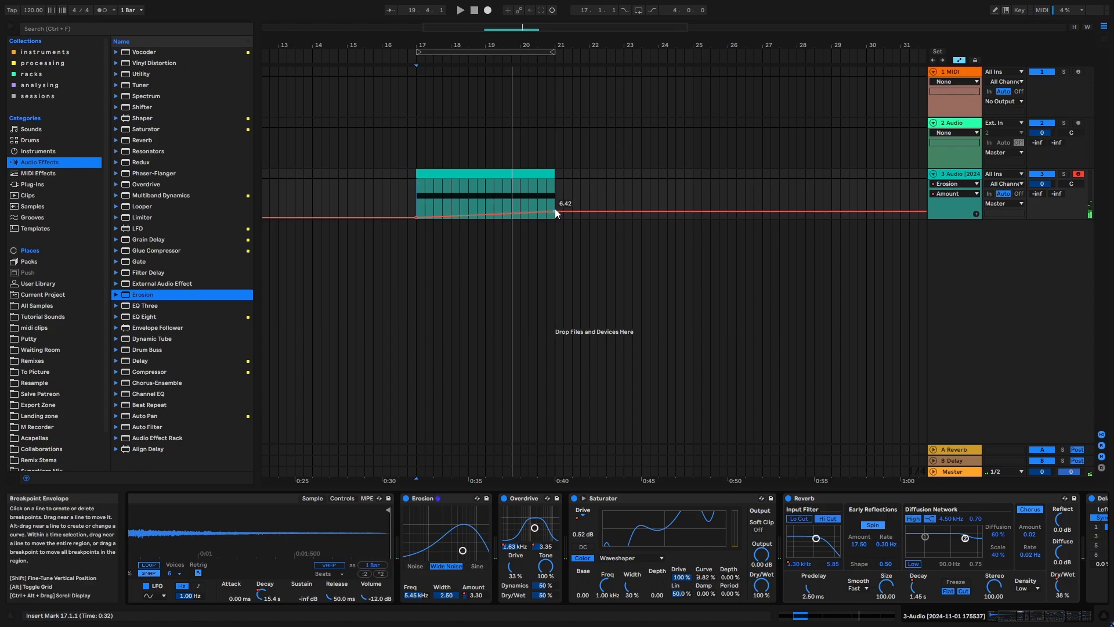
drag(555, 207, 554, 190)
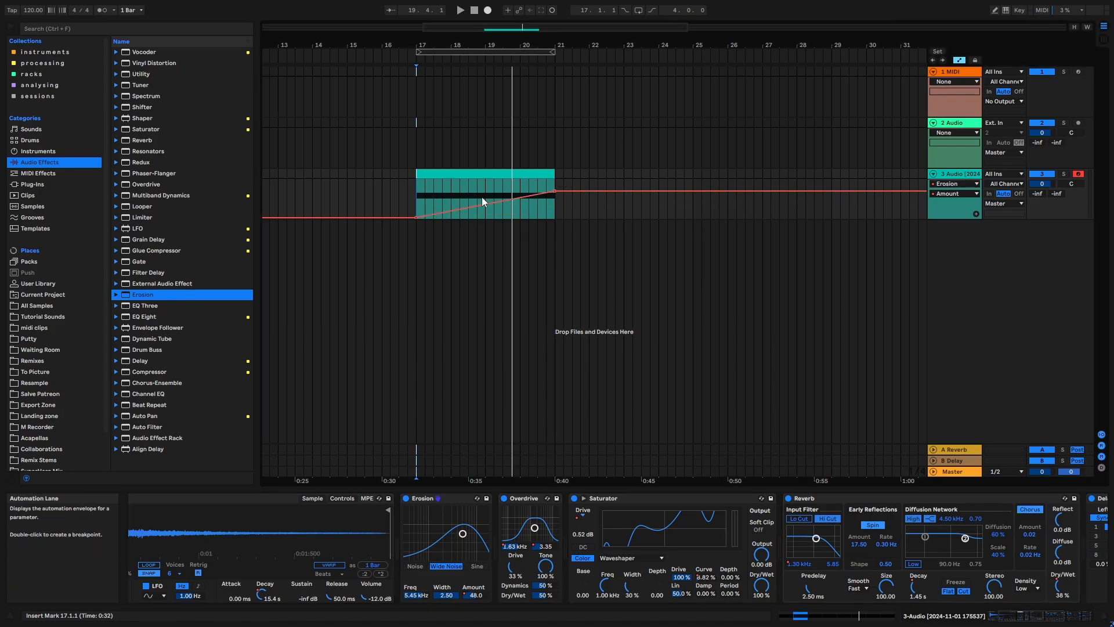
drag(485, 204, 485, 210)
key(space)
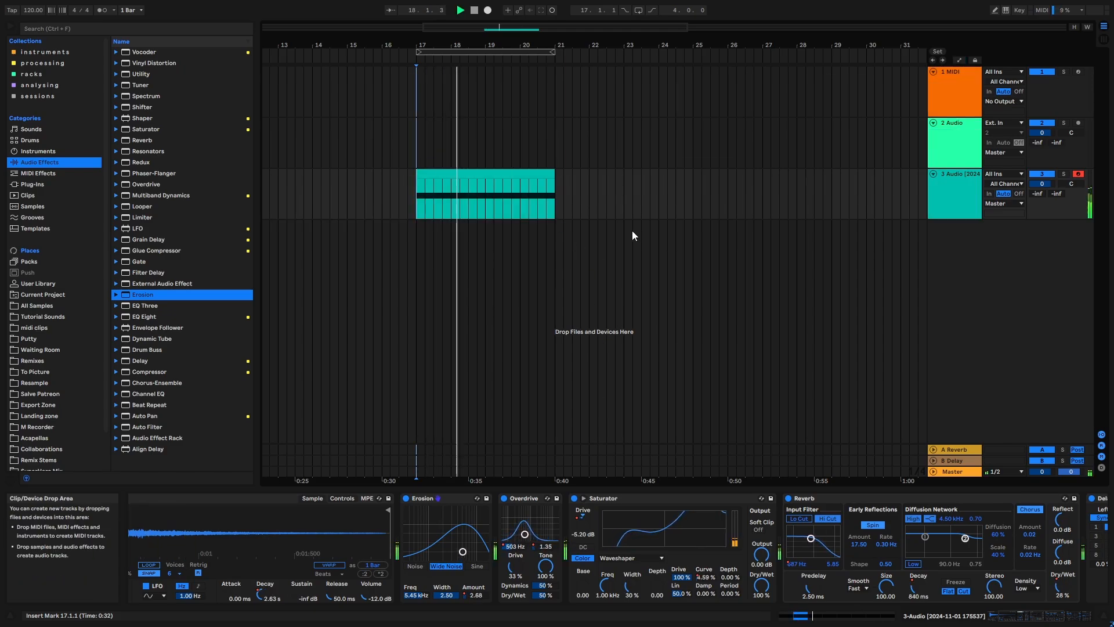
key(space)
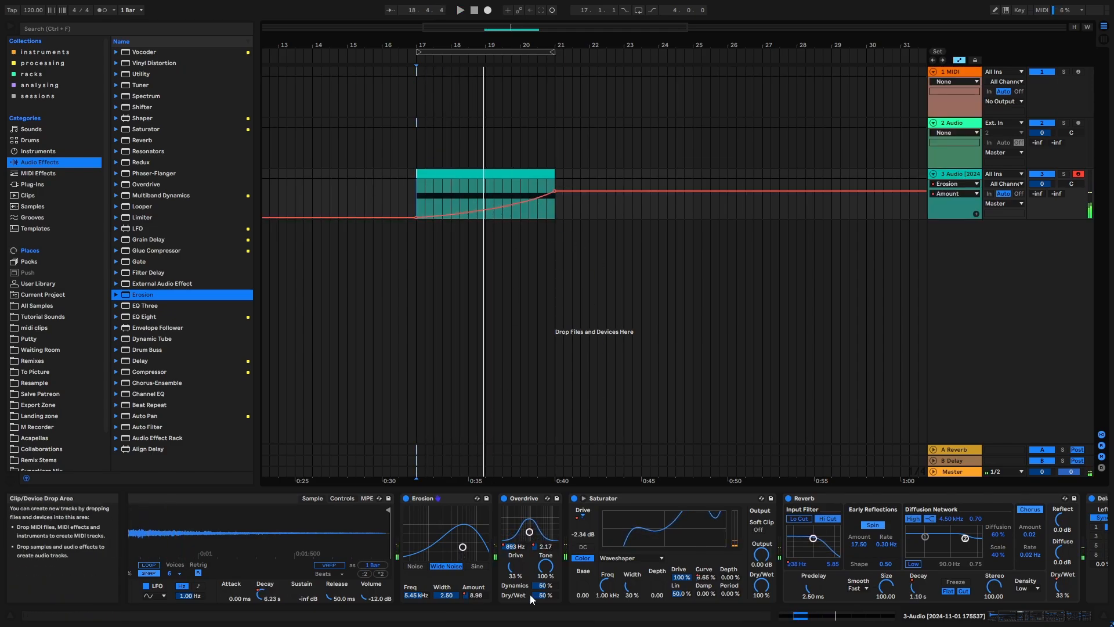
key(space)
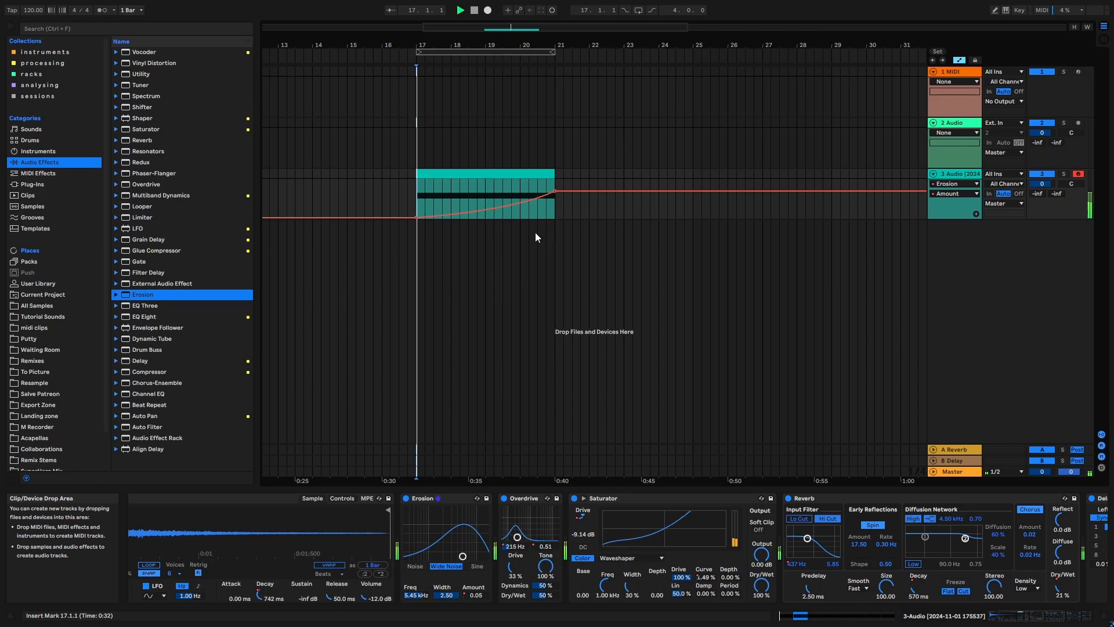
key(a)
click(963, 187)
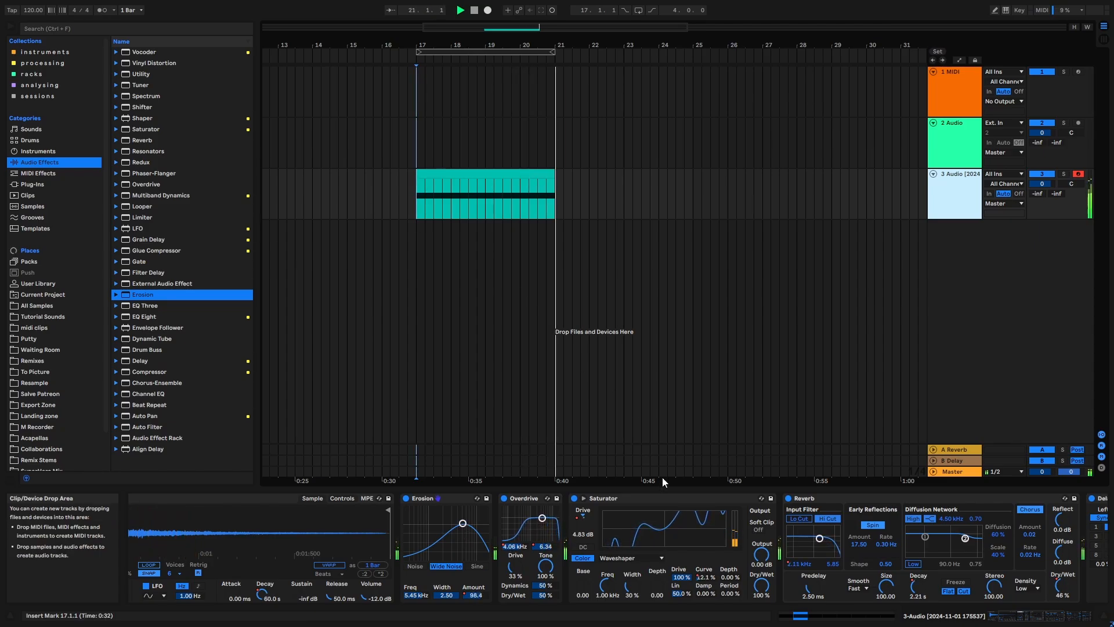
key(space)
- Lower the Erosion amount automation at bar 21 to 57.7
key(a)
mouse_move(557, 190)
mouse_down()
mouse_move(557, 216)
mouse_move(555, 197)
mouse_up()
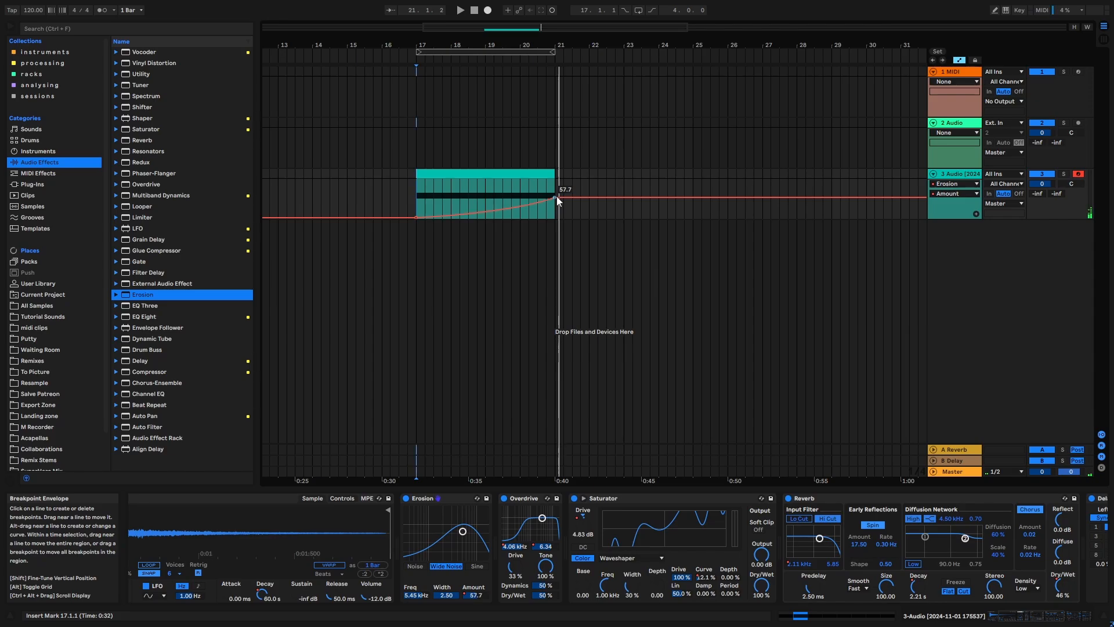
key(q)
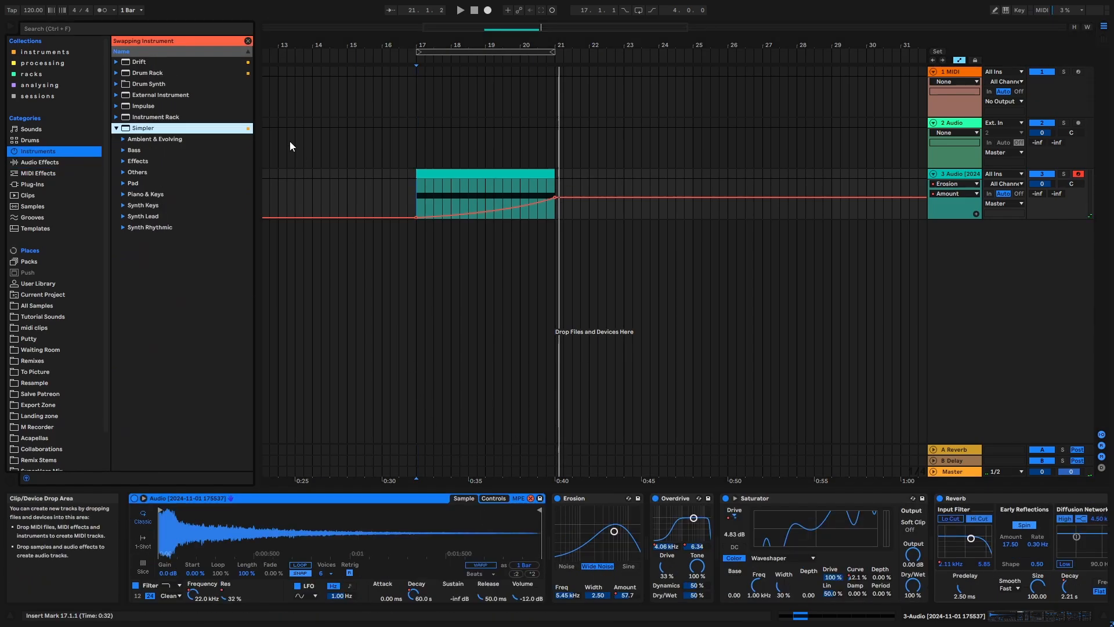
key(q)
key(a)
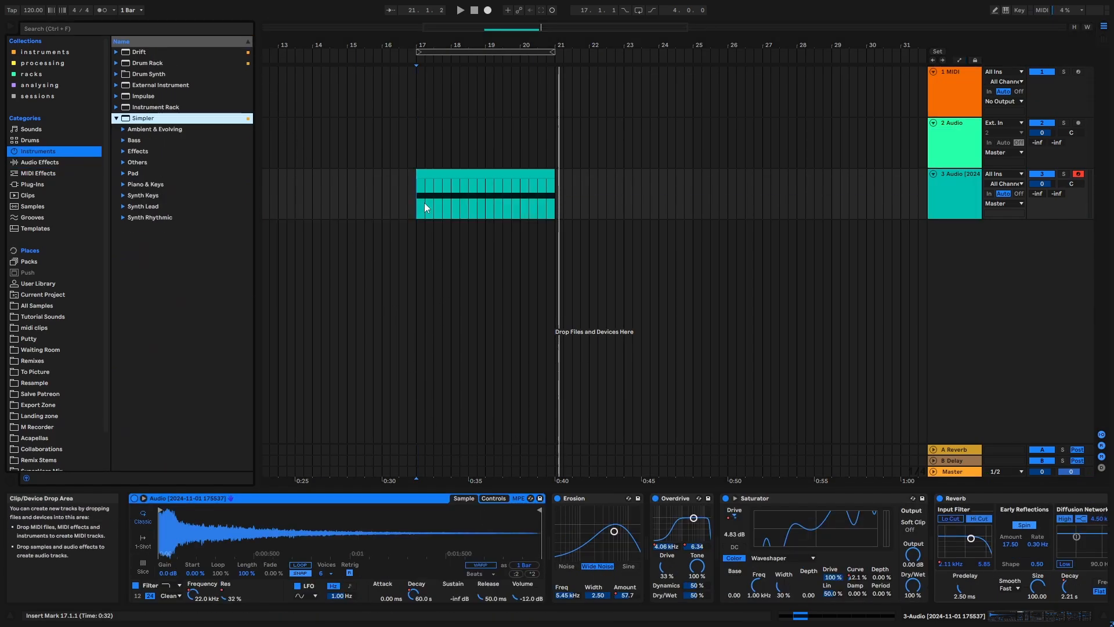
- Set Erosion's frequency to 1.01 kHz and audition the riser from bar 20
click(417, 196)
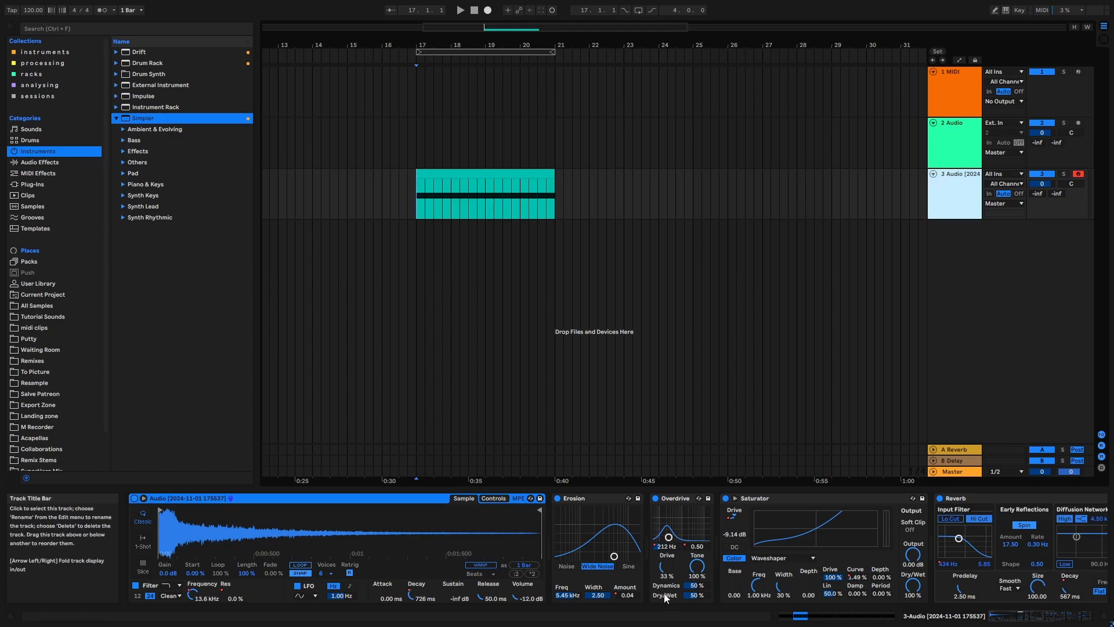
drag(562, 595, 563, 603)
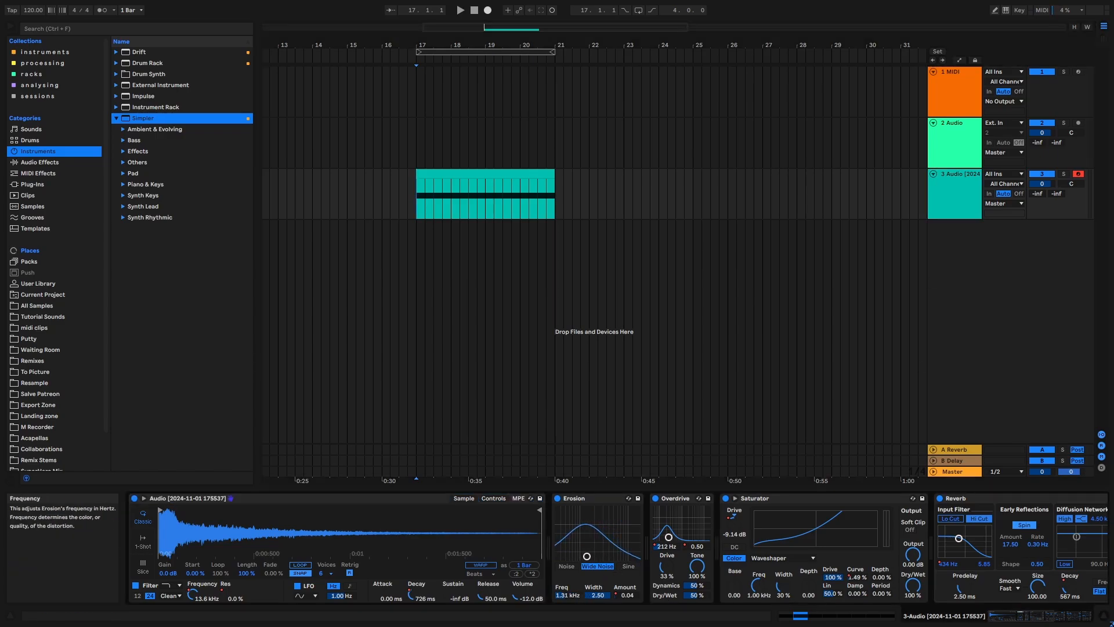
click(519, 147)
key(space)
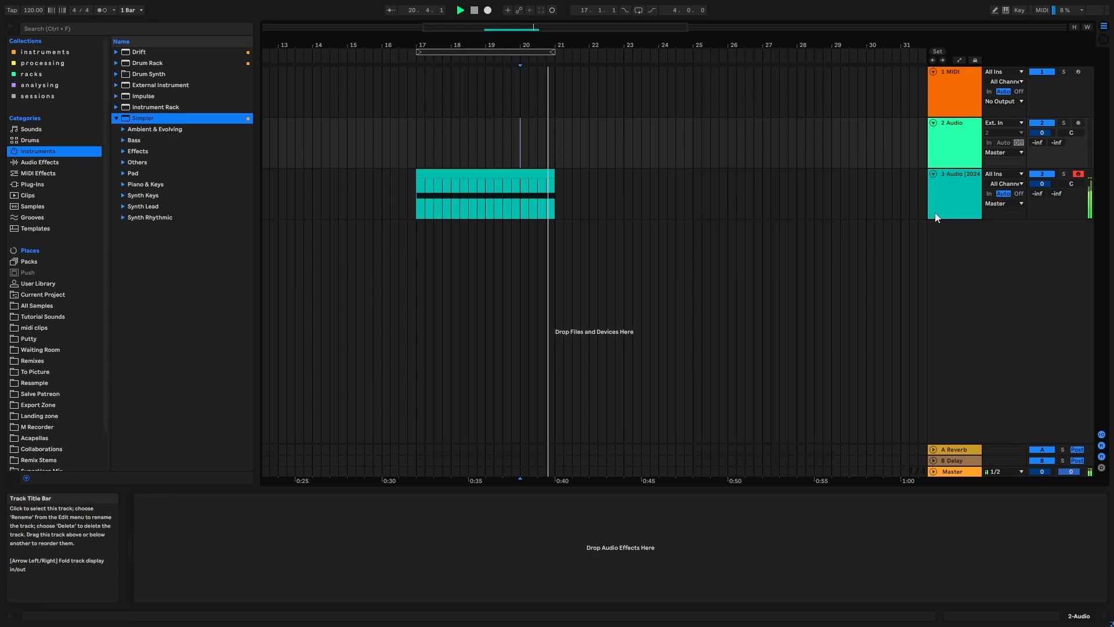
key(space)
click(479, 51)
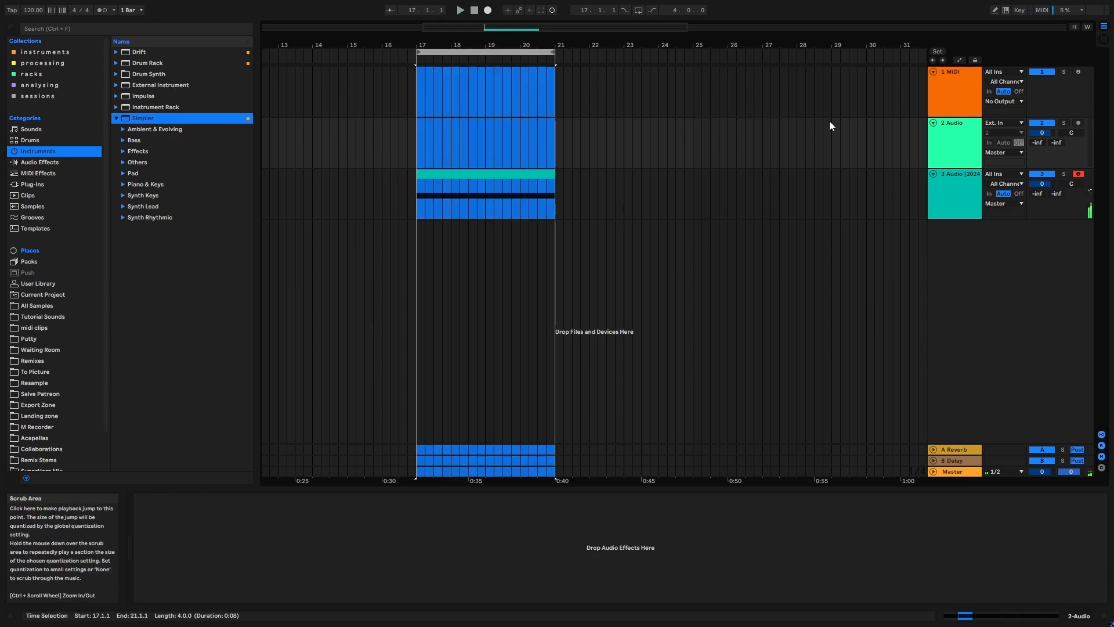
click(978, 202)
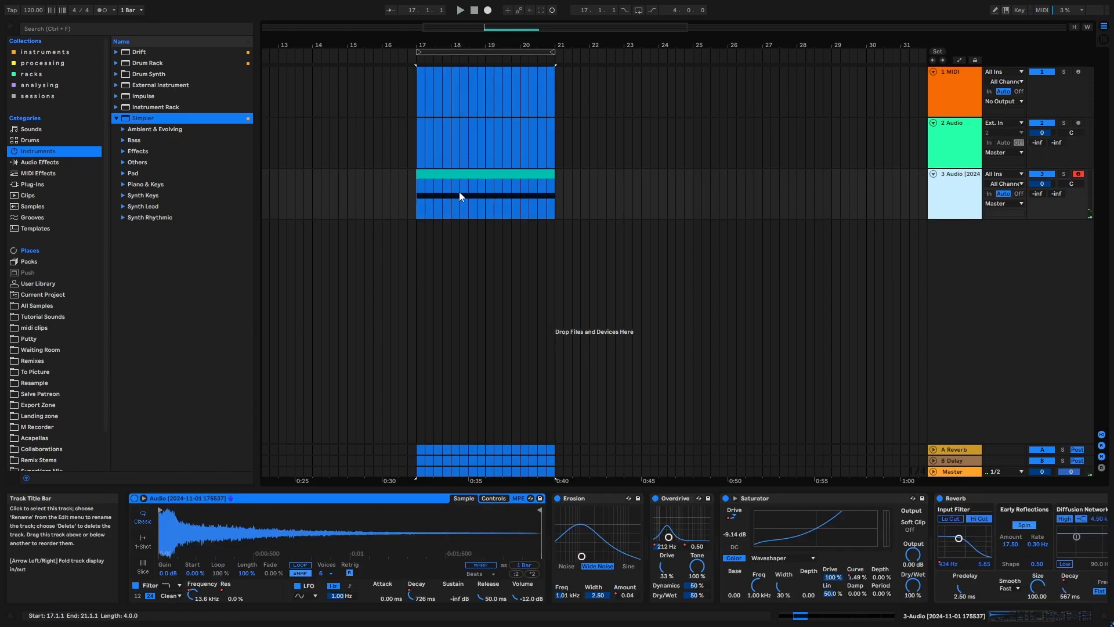
click(1017, 619)
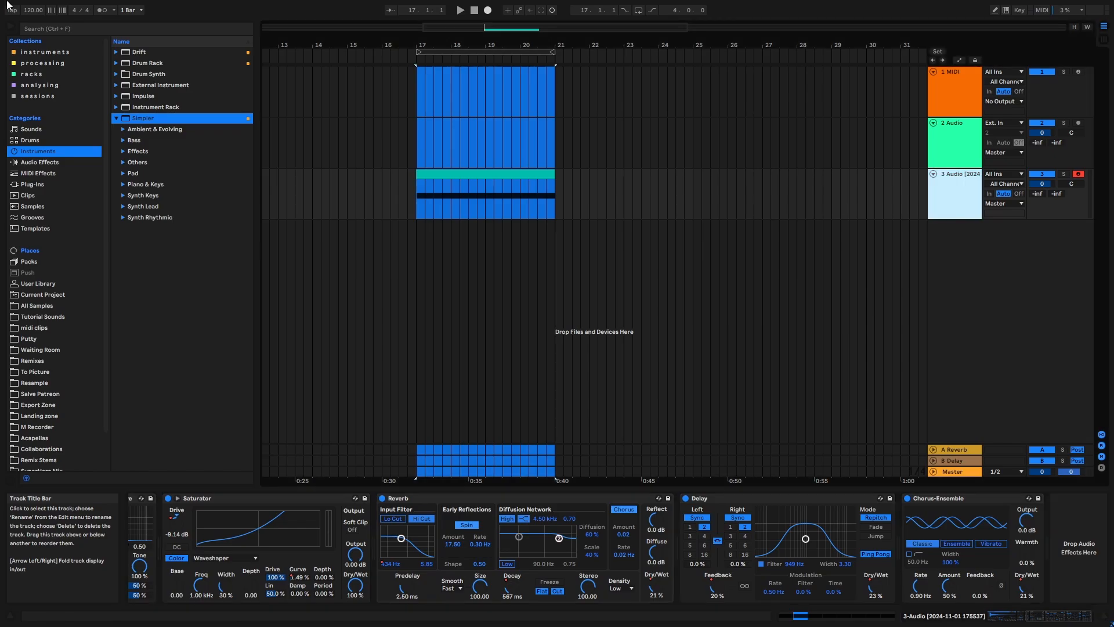
- Search the whole library for clap and place SOPHIE_clap_20.wav on a new audio track at bar 17
click(145, 26)
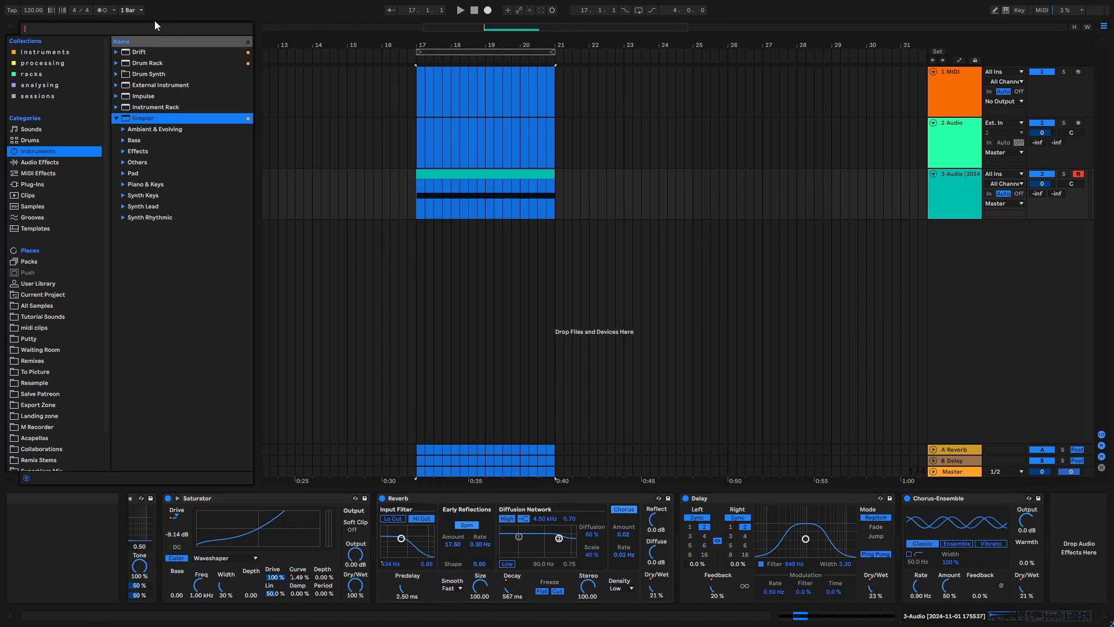
text(clap)
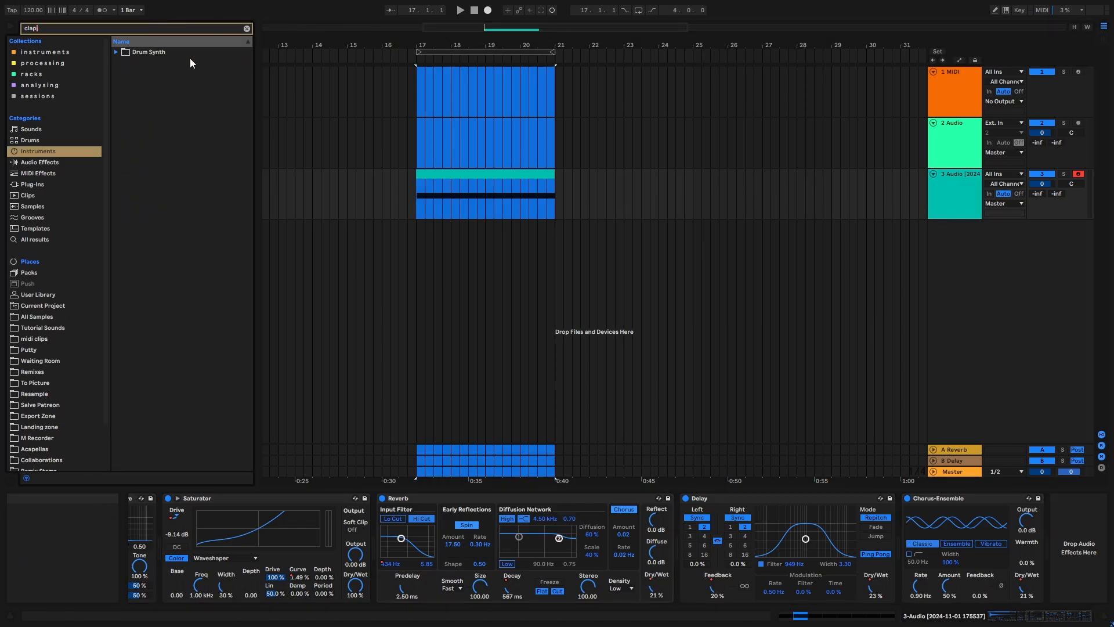
click(34, 239)
click(226, 415)
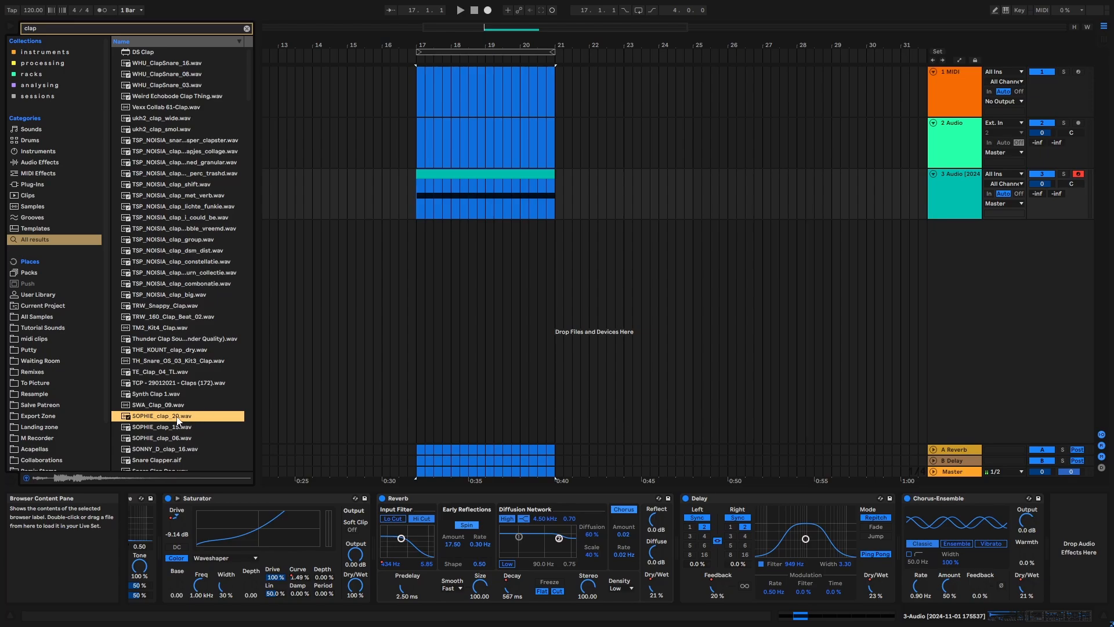
drag(179, 420, 454, 257)
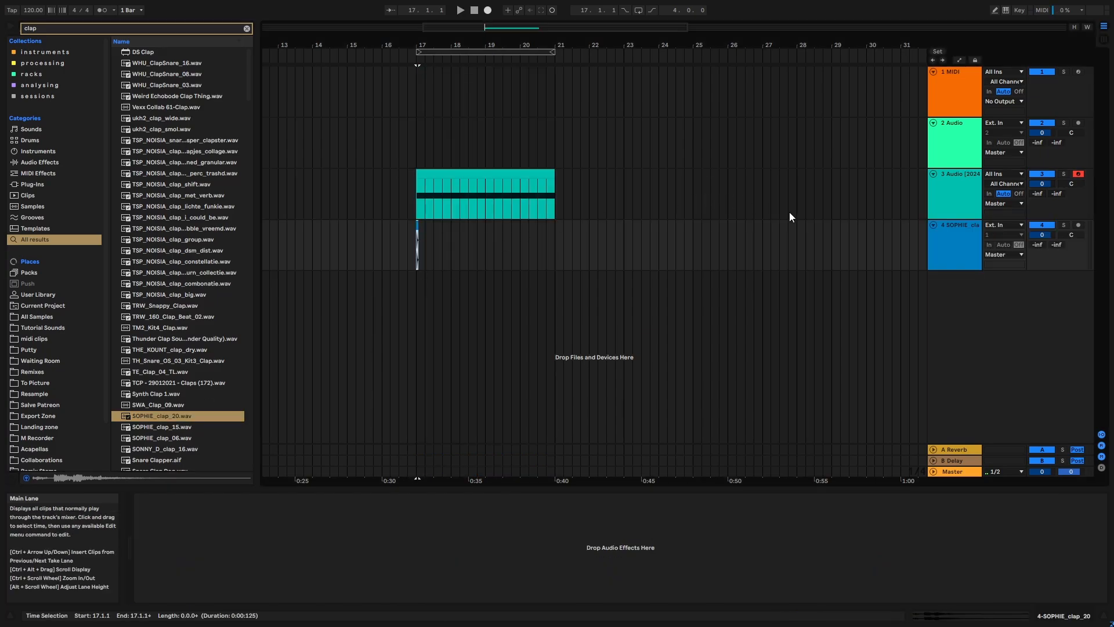
- Select the first beat of bar 17 on the clap track and duplicate it at one-beat intervals into bar 18
click(932, 242)
drag(437, 46, 448, 161)
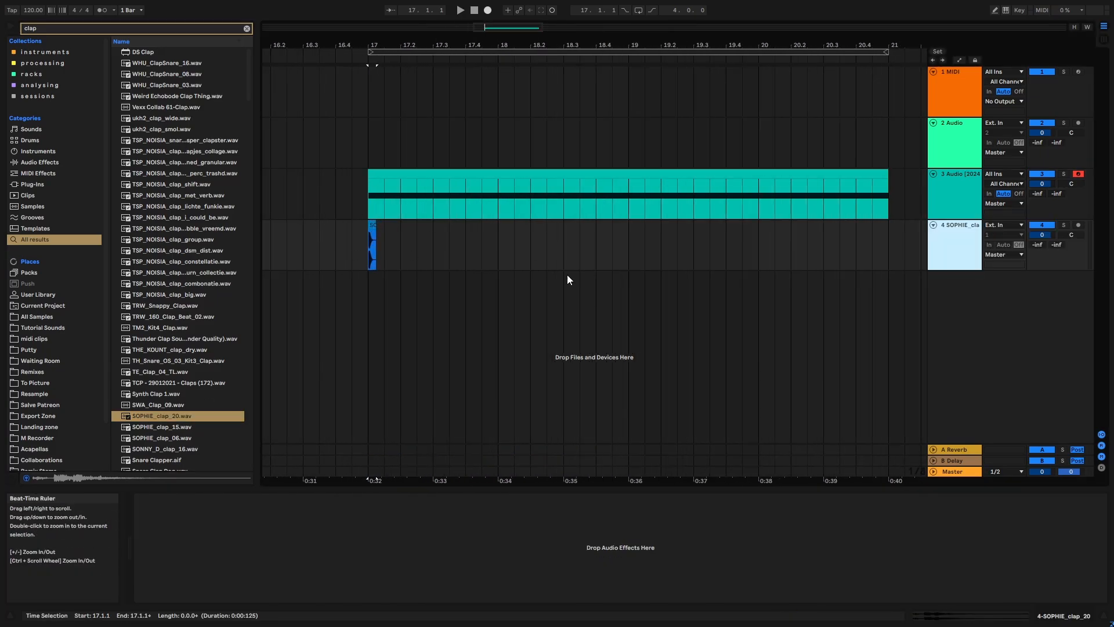
click(374, 226)
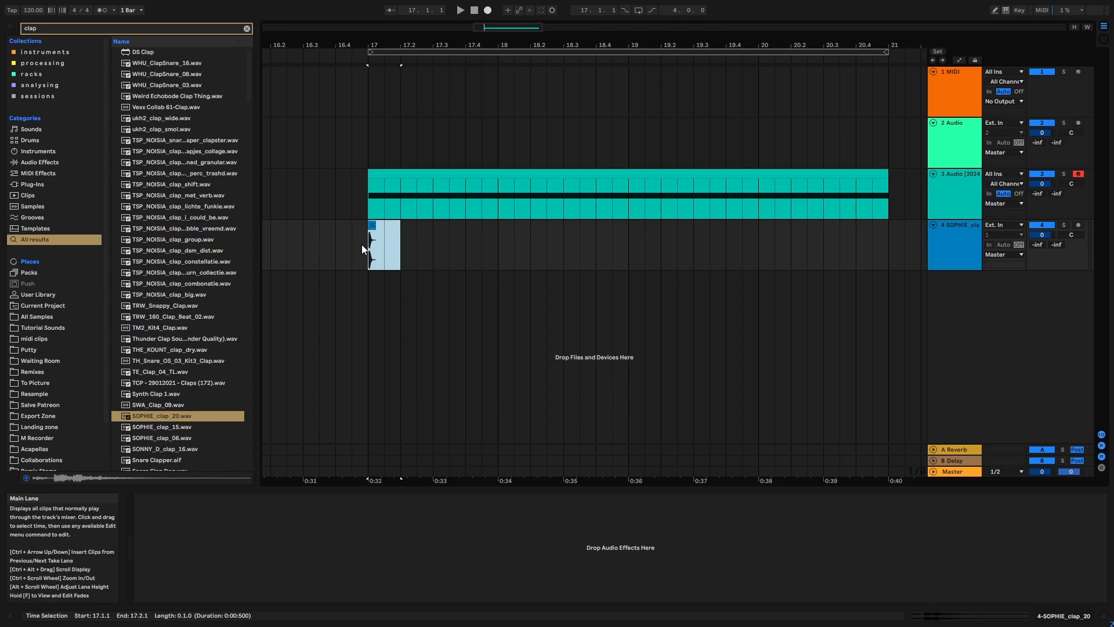
key(ctrl+d)
key(ctrl+d)
key(ctrl+d)
key(ctrl+d)
key(ctrl+d)
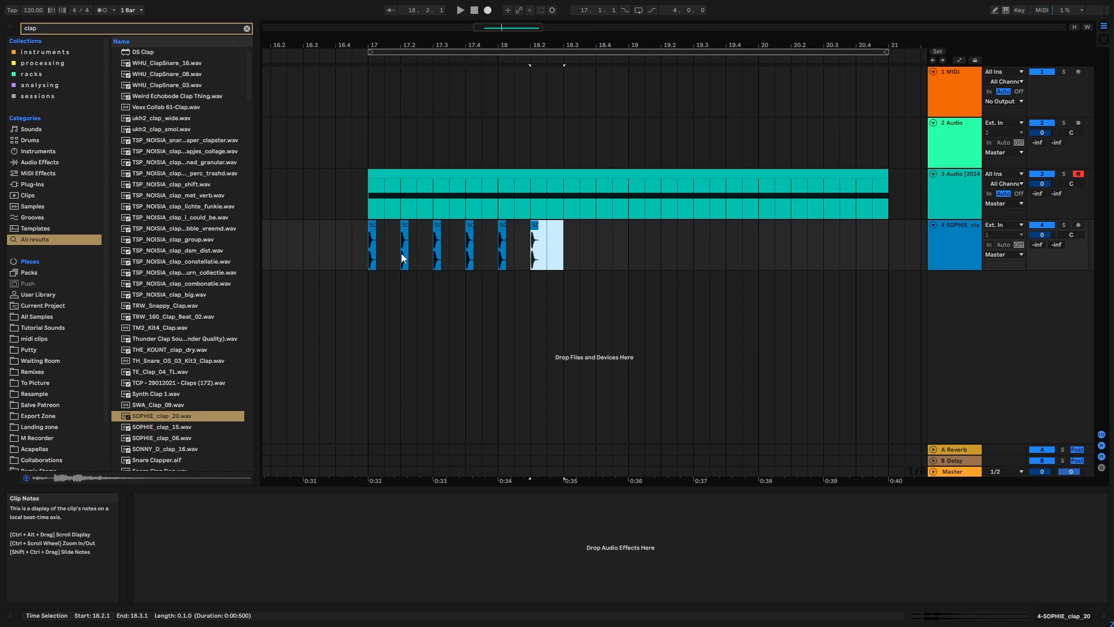
- Duplicate the first bar of claps three times so the one-beat pattern fills the range from bar 17 to bar 21
drag(402, 46, 420, 217)
drag(316, 244, 452, 247)
click(485, 247)
drag(526, 48, 430, 7)
drag(483, 243, 474, 243)
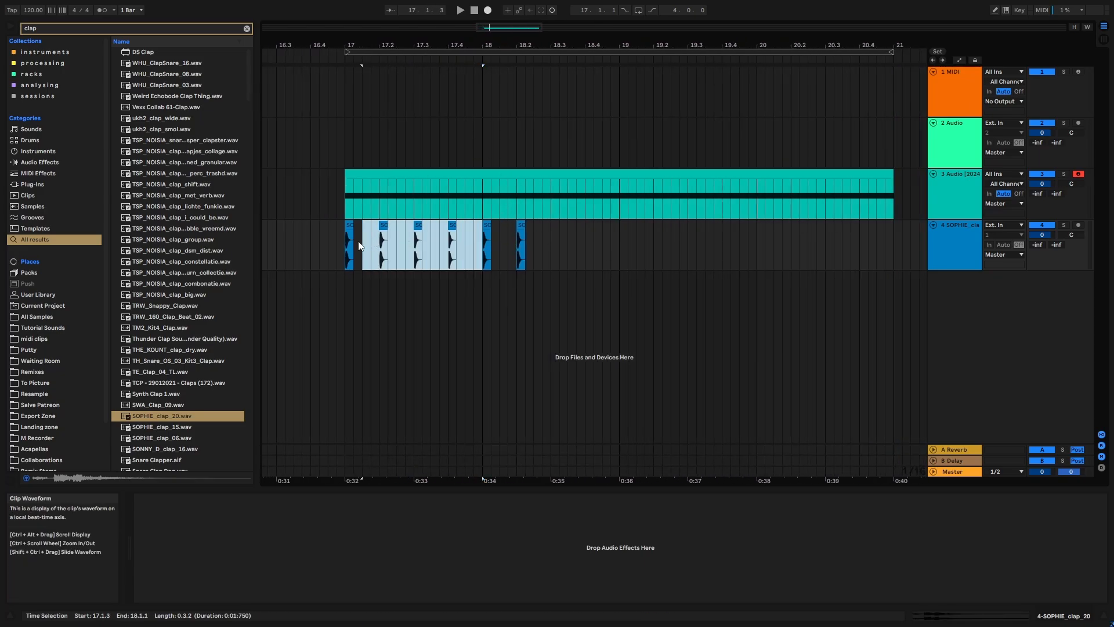
key(ctrl+d)
key(ctrl+d)
key(ctrl+d)
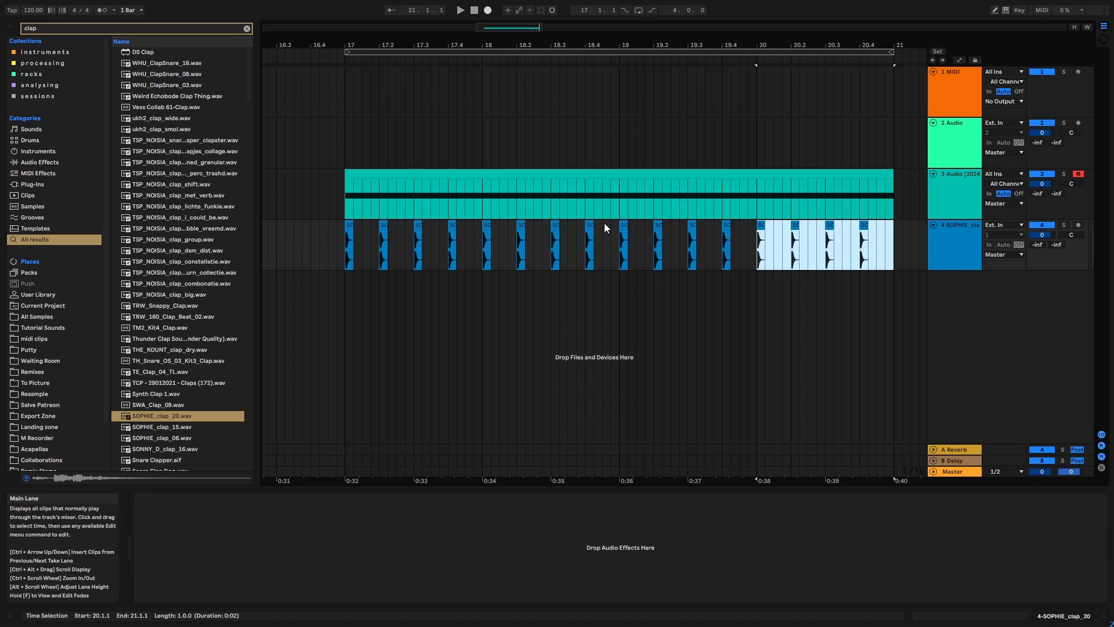
- Play the claps briefly with the riser, then copy the riser track's effects from Erosion through Chorus-Ensemble onto the clap track
click(535, 52)
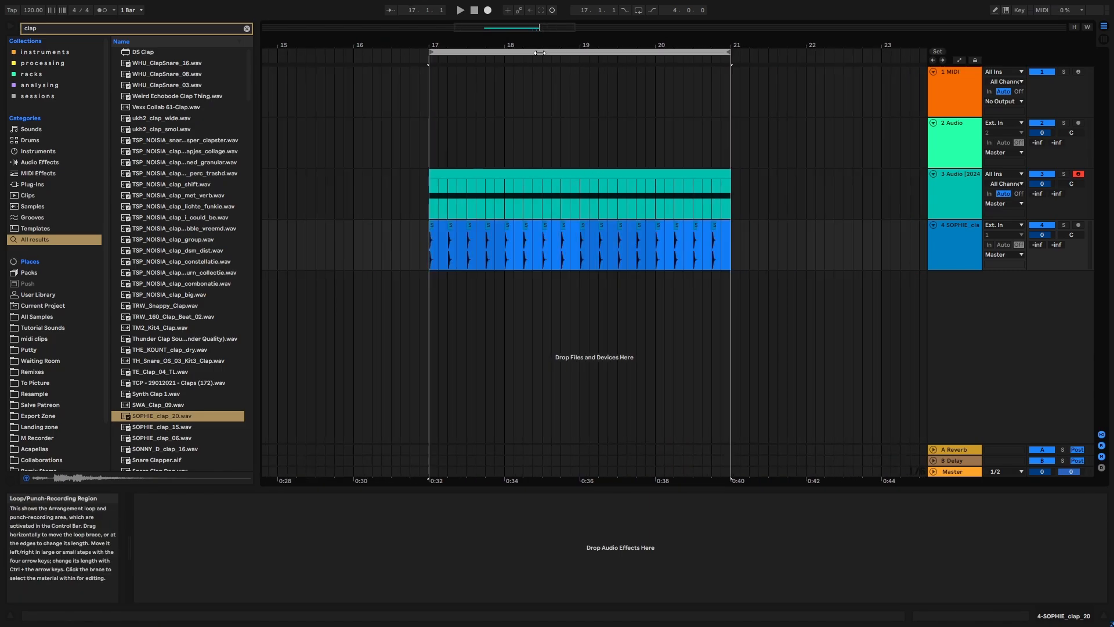
key(space)
click(943, 233)
click(942, 210)
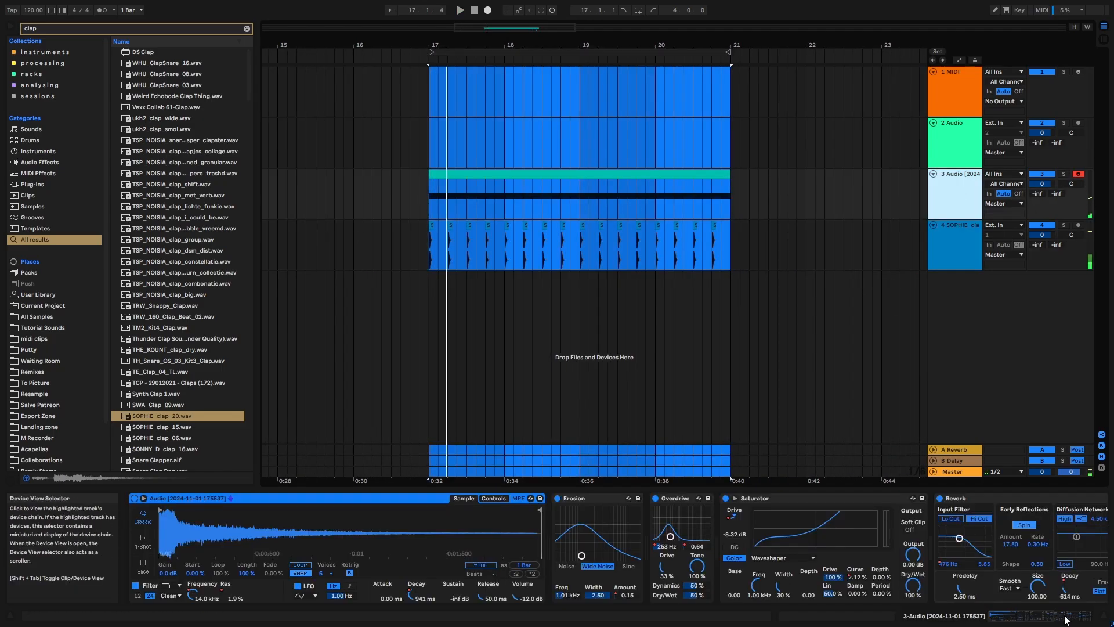
scroll(985, 586, right, 10)
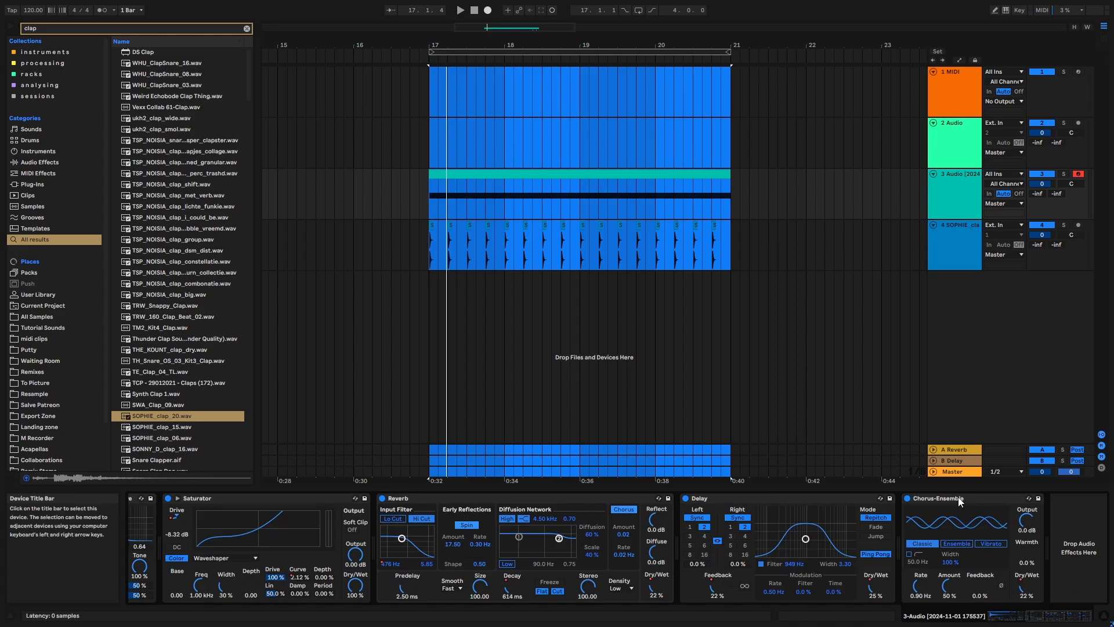
click(959, 496)
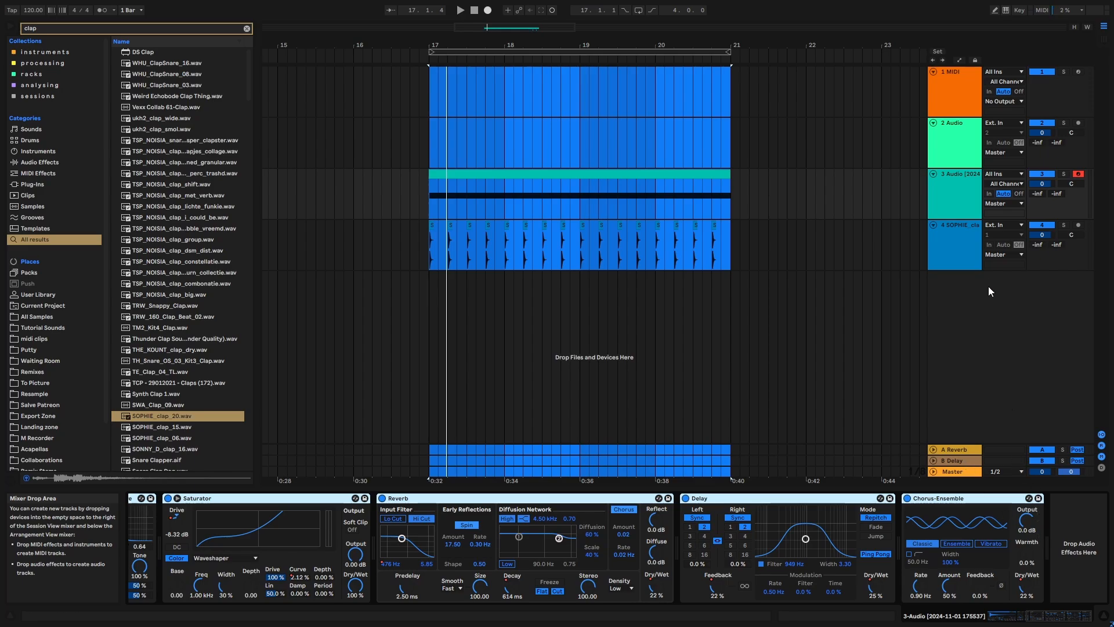
click(958, 250)
click(728, 529)
key(ctrl+v)
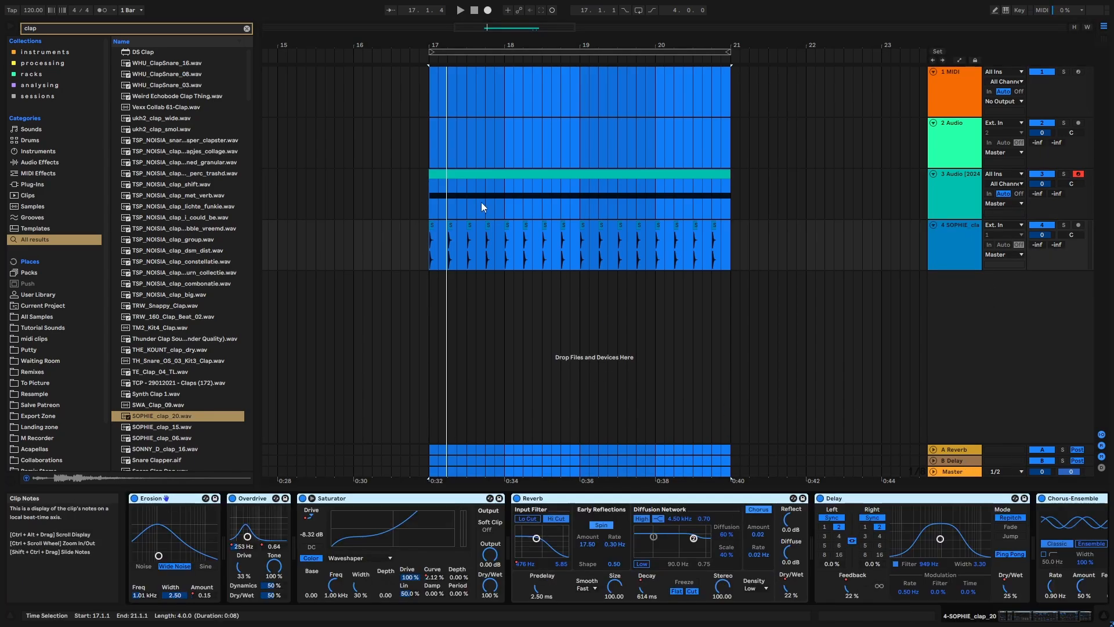
- Delete Erosion from the clap track's device chain
click(431, 261)
click(951, 230)
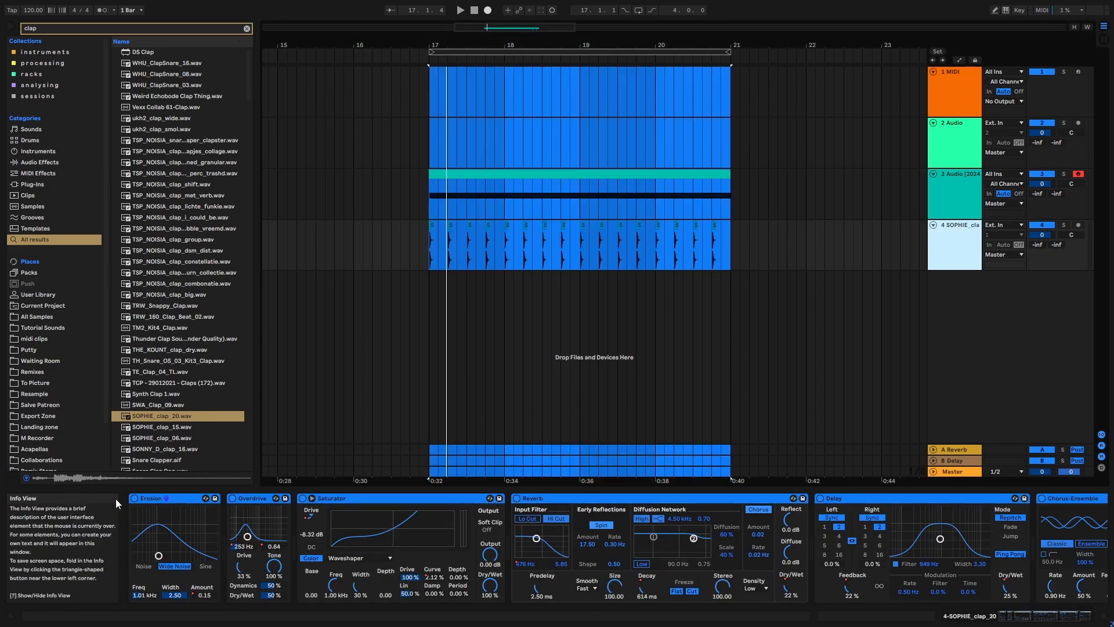
click(151, 501)
key(Delete)
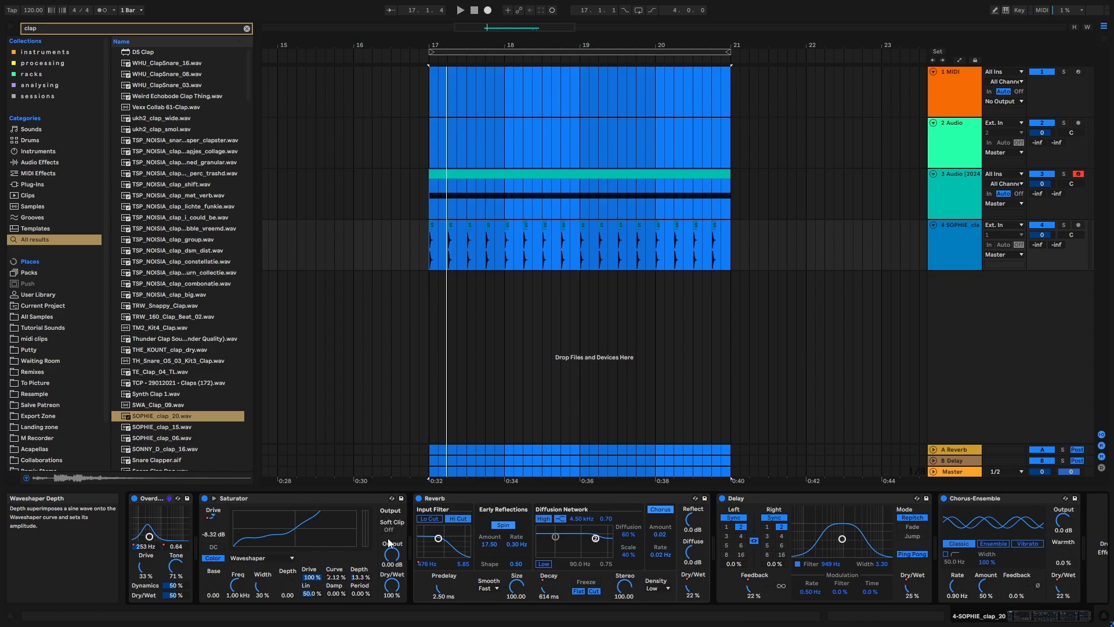
- On the clap track, set Overdrive tone to 71%, Saturator depth to 13.3%, Reverb size to 62.27 and Chorus-Ensemble amount to 33%
drag(524, 585, 524, 597)
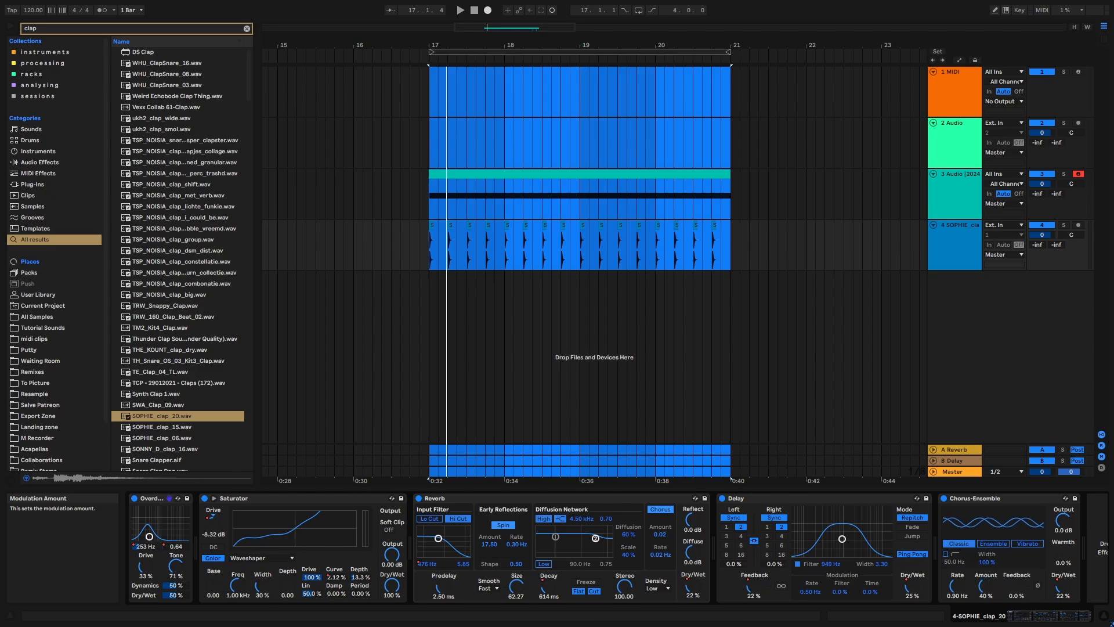
click(1064, 613)
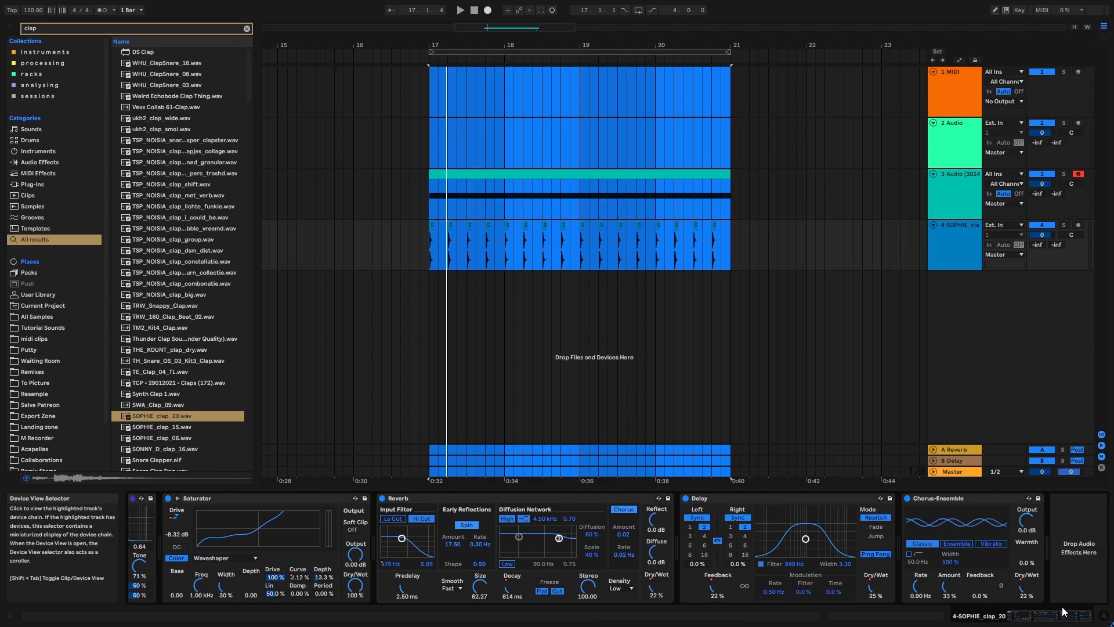
click(948, 234)
click(575, 53)
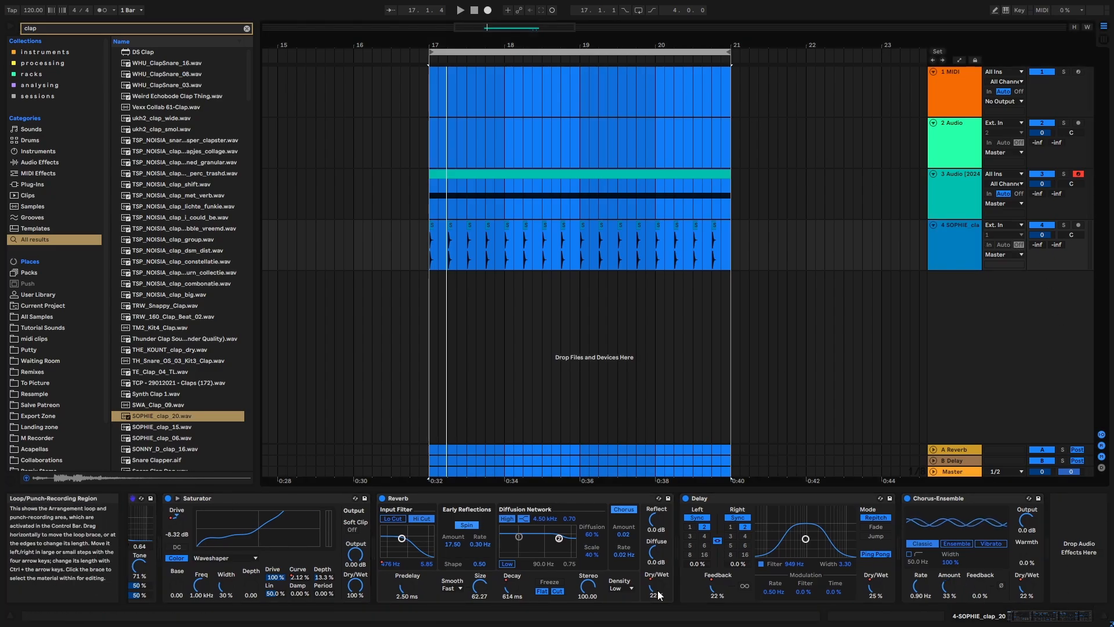
- Clear the browser search and audition the riser and claps together from bar 17
click(246, 28)
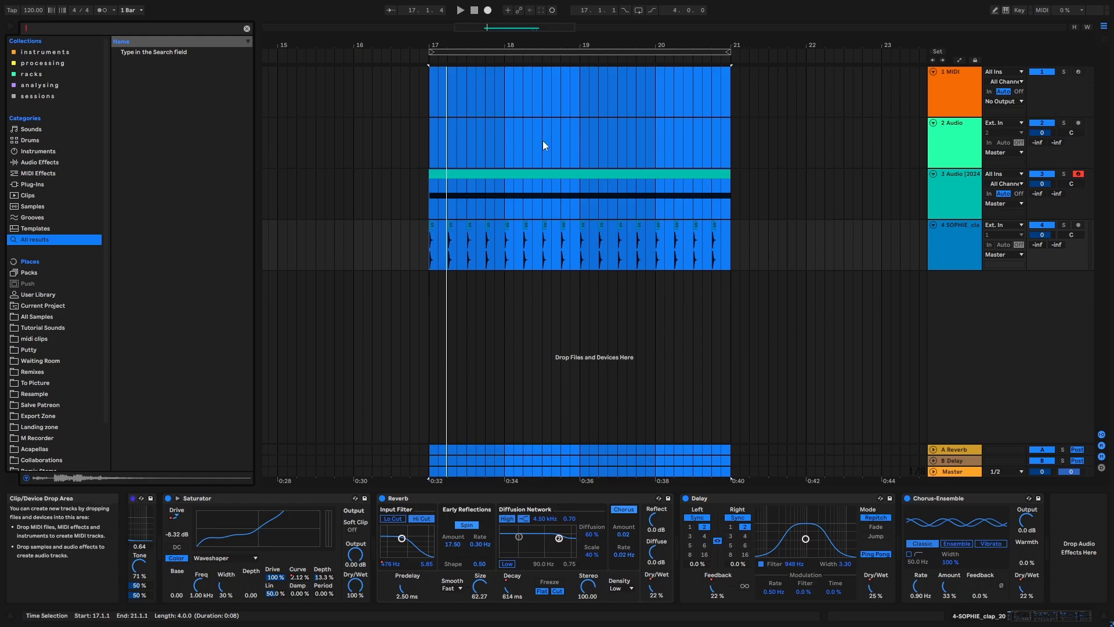
key(space)
click(787, 243)
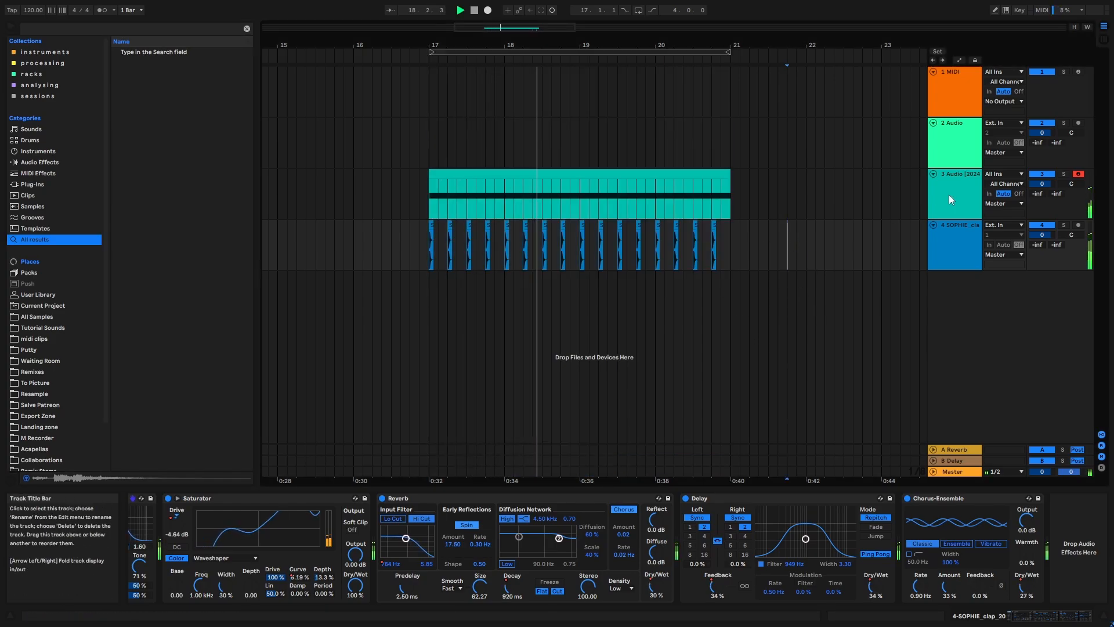
click(950, 243)
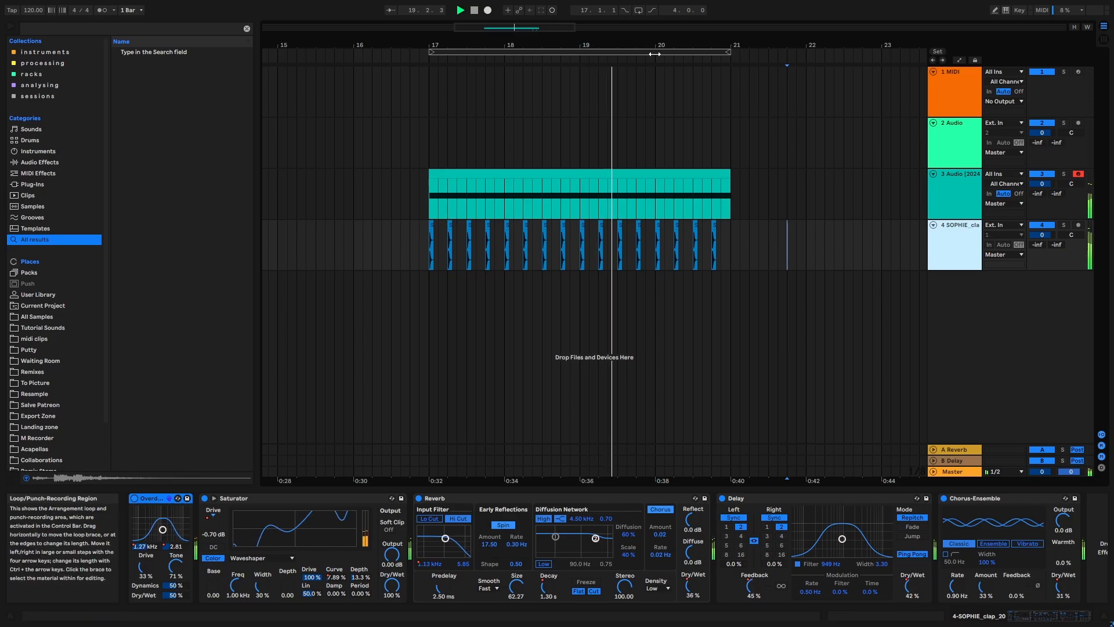
drag(654, 44, 576, 7)
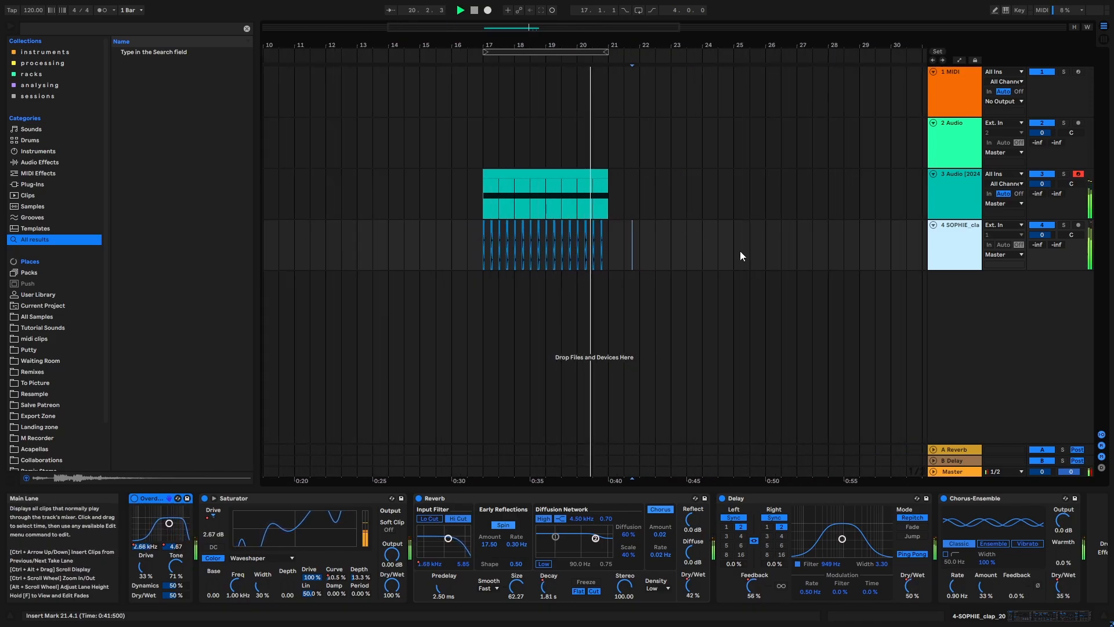
- Group the riser and clap tracks, and add a Delay audio effect to the group track
shift+click(955, 201)
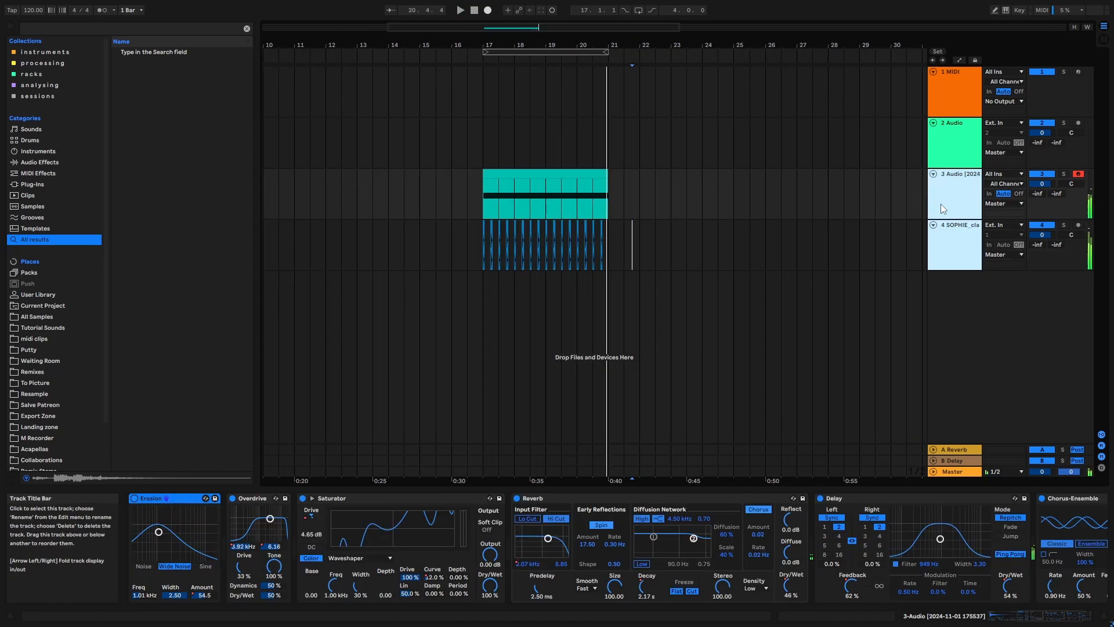
key(ctrl+g)
click(38, 24)
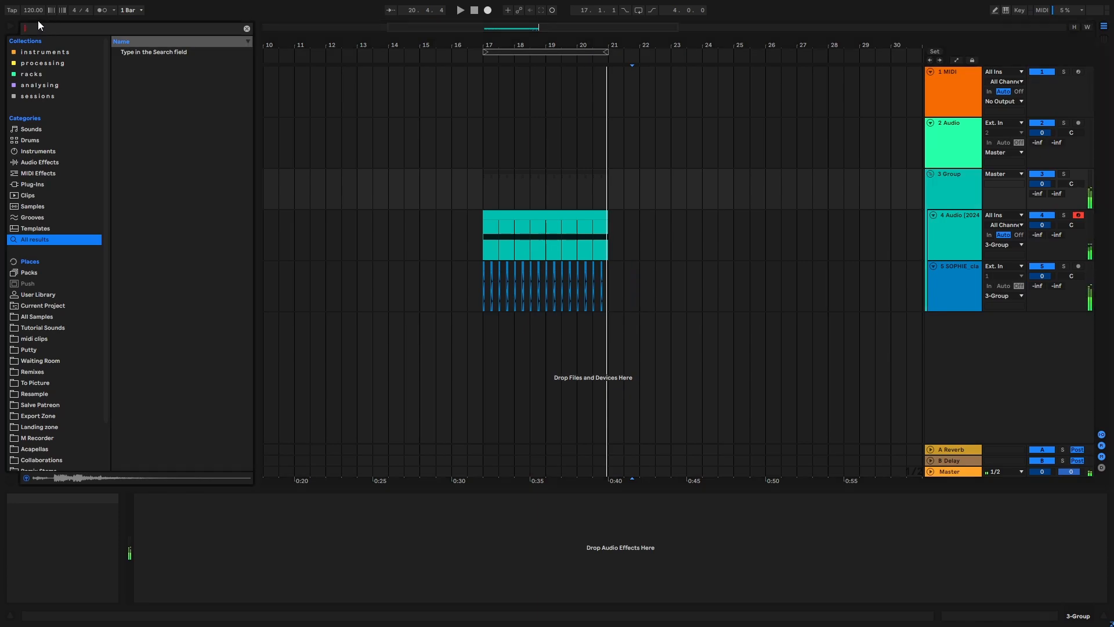
text(delay)
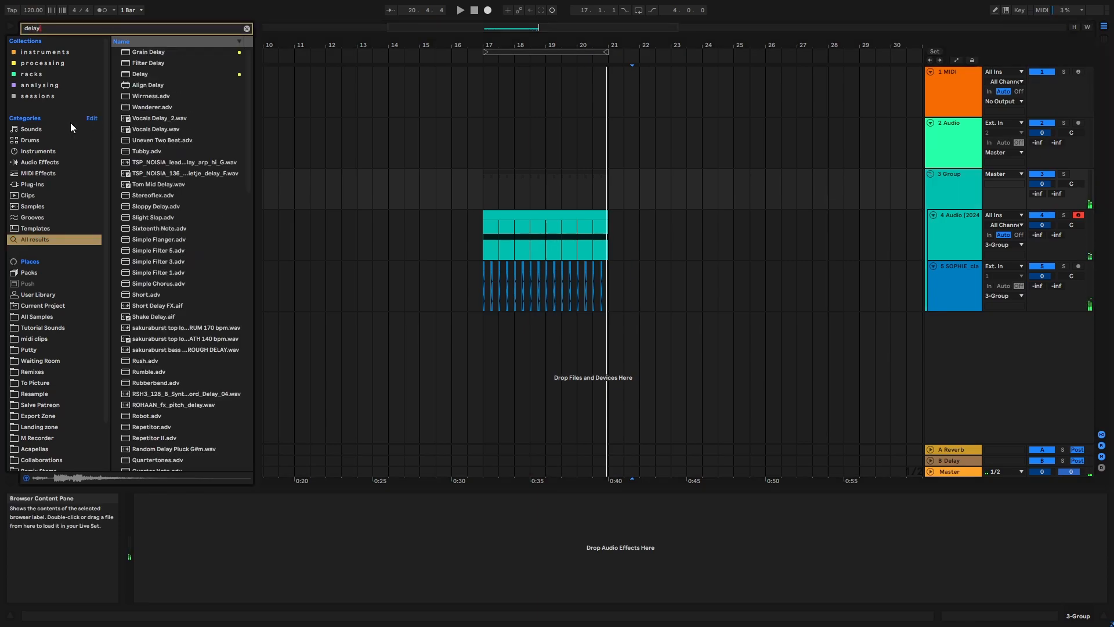
click(47, 162)
click(141, 73)
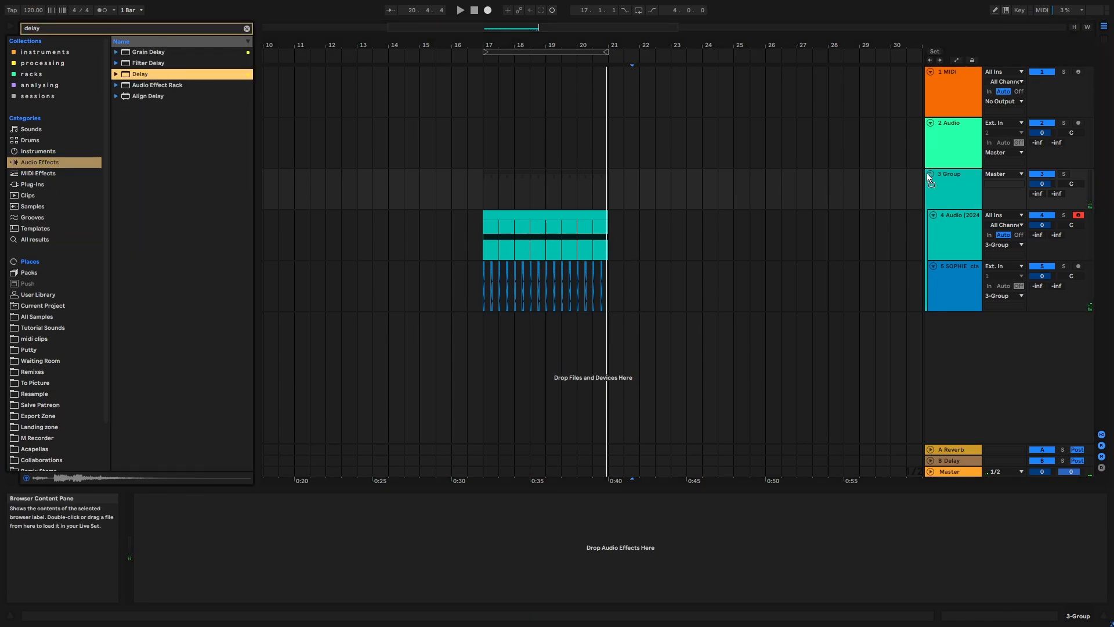
- Automate the group Delay's Dry/Wet to rise from 9.8% at bar 17 to 64% at bar 21
click(989, 242)
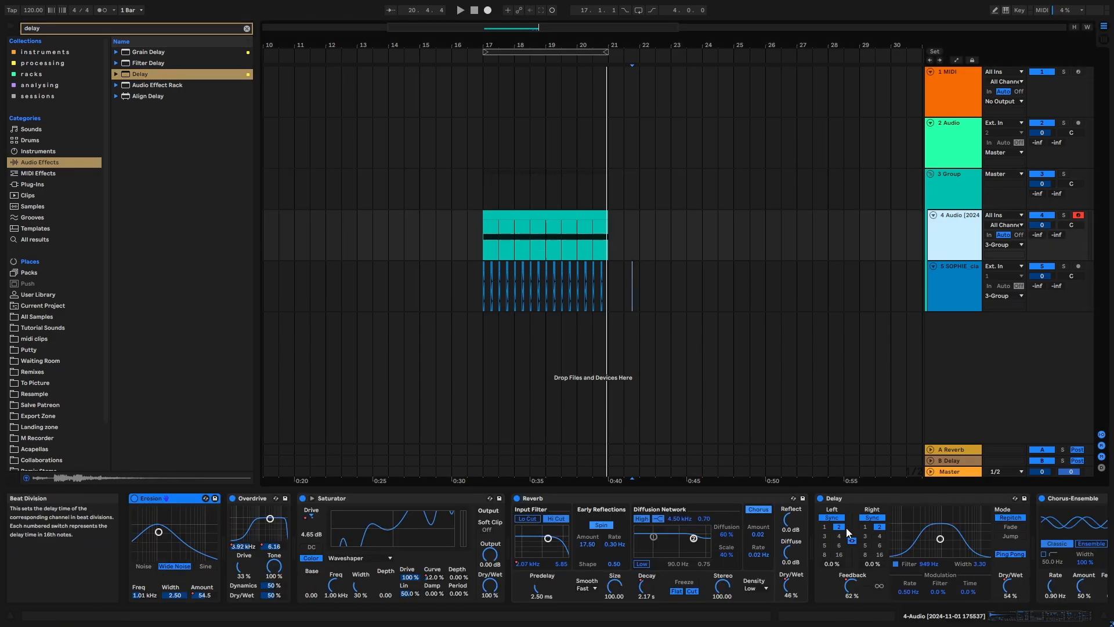
click(963, 195)
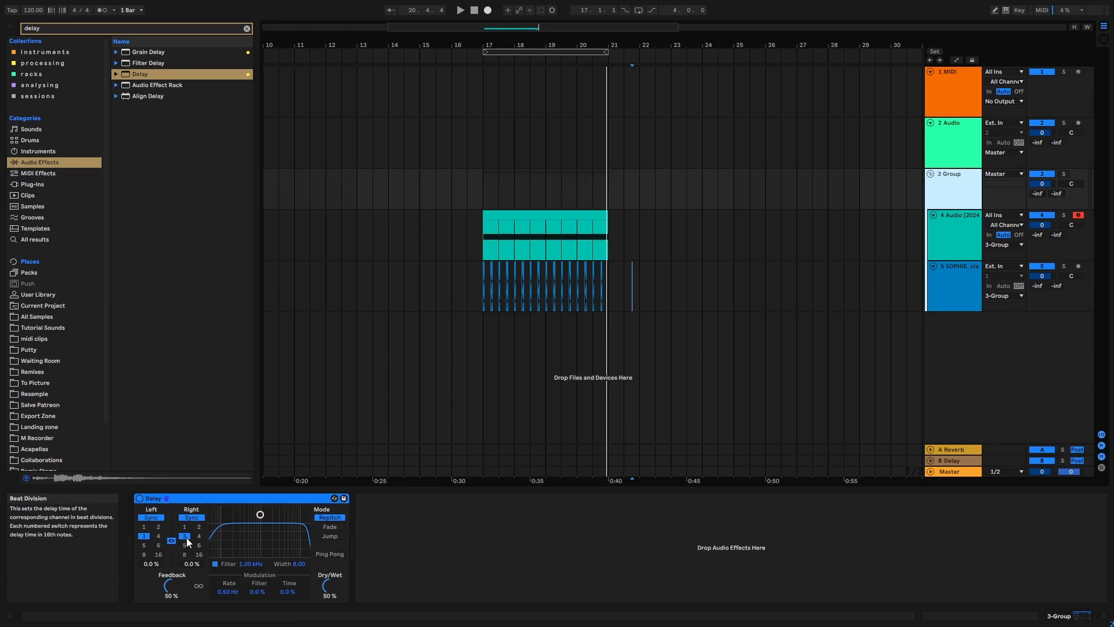
drag(337, 594, 337, 603)
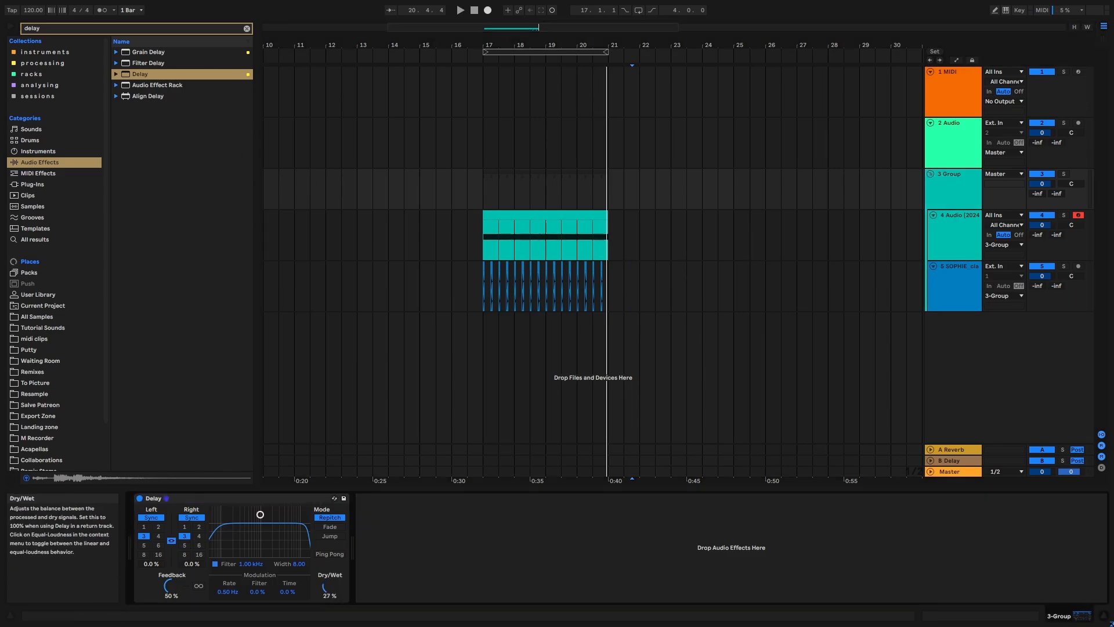
key(a)
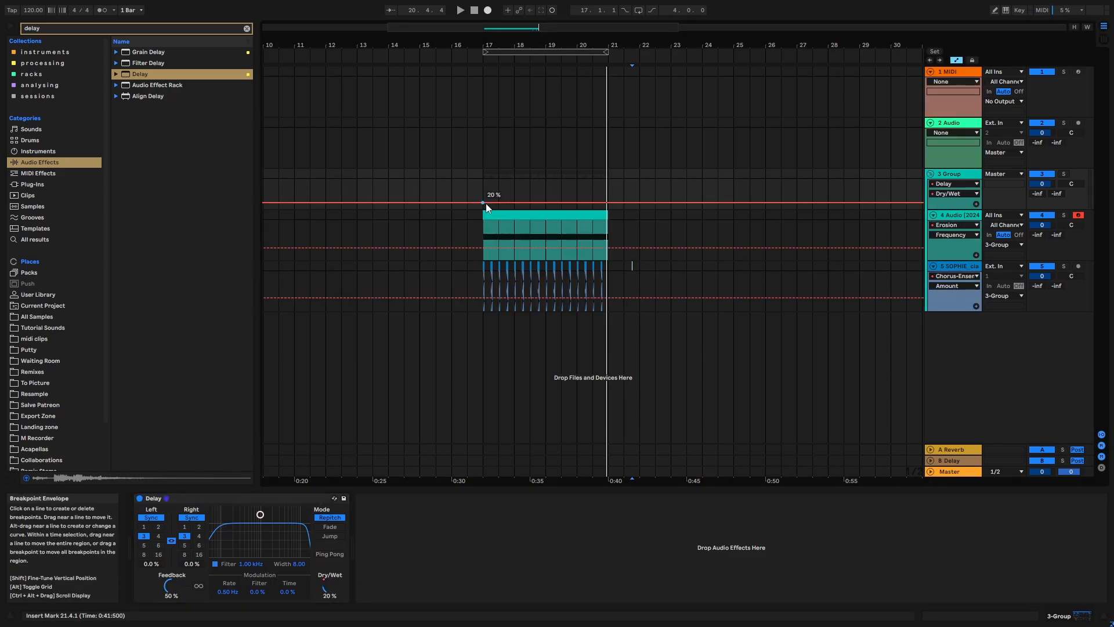
drag(486, 203, 493, 208)
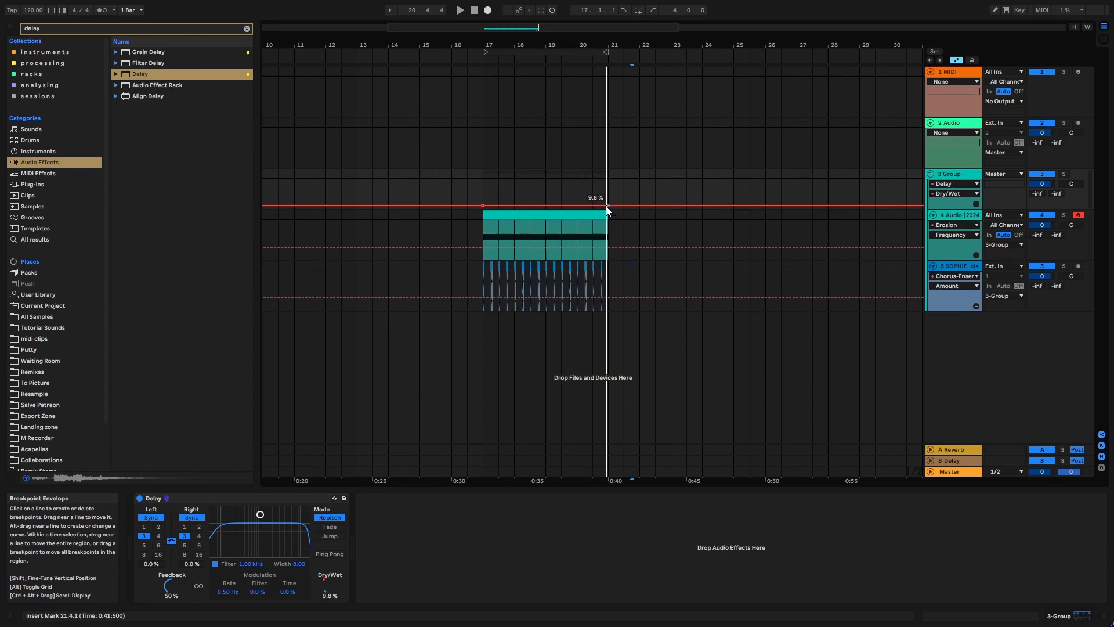
drag(606, 206, 607, 190)
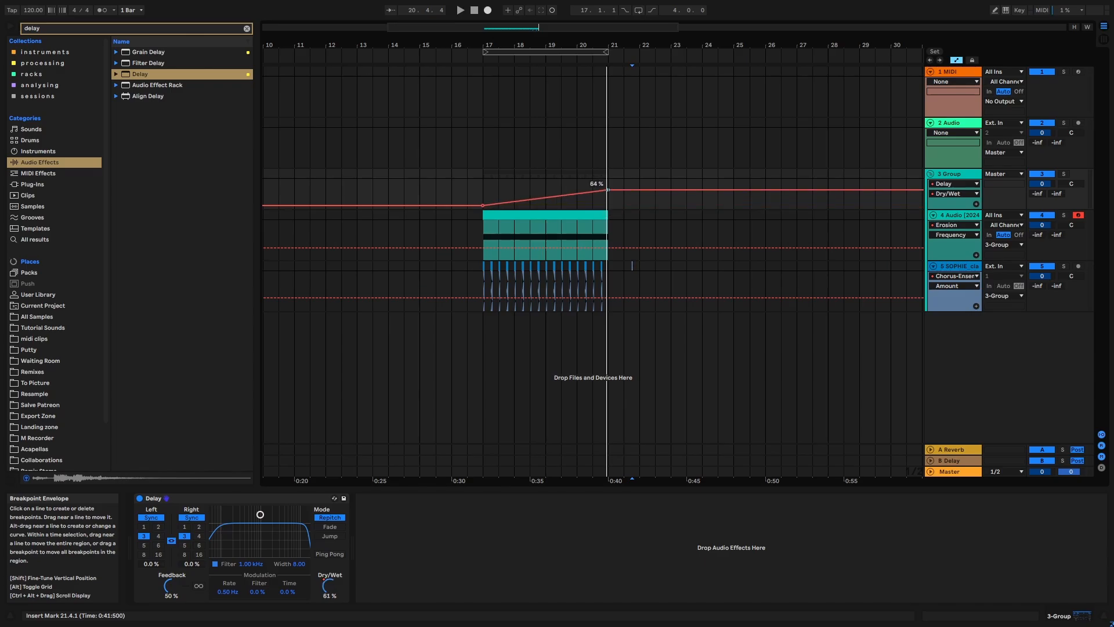
- Audition the group with the Delay automation from bar 17, hide the automation and clear the browser search
key(space)
click(484, 200)
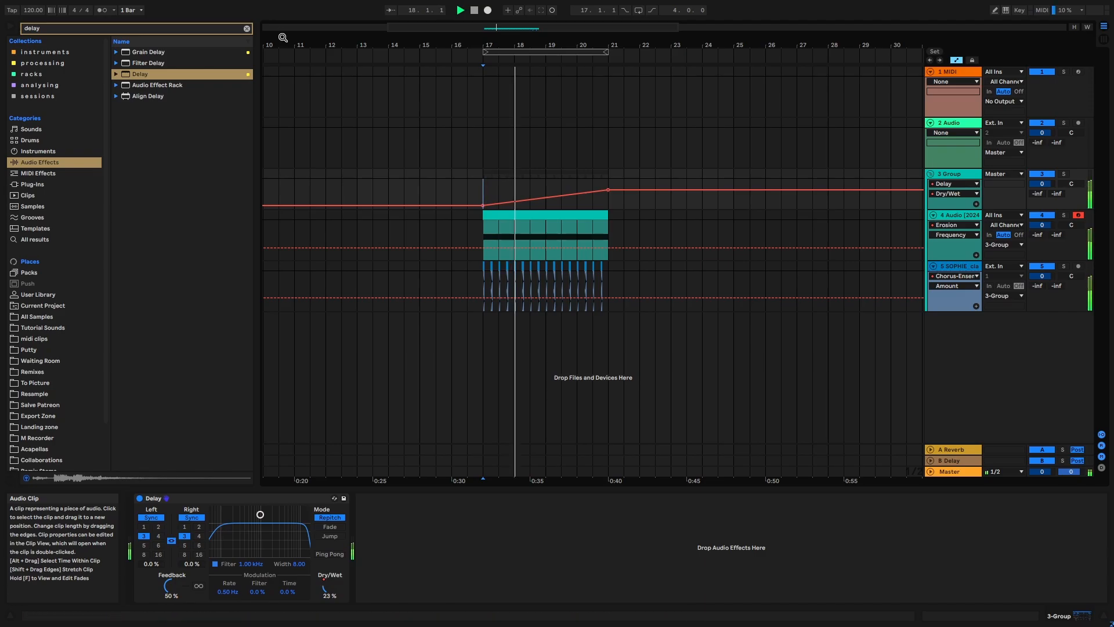
key(a)
click(247, 29)
drag(559, 46, 544, 230)
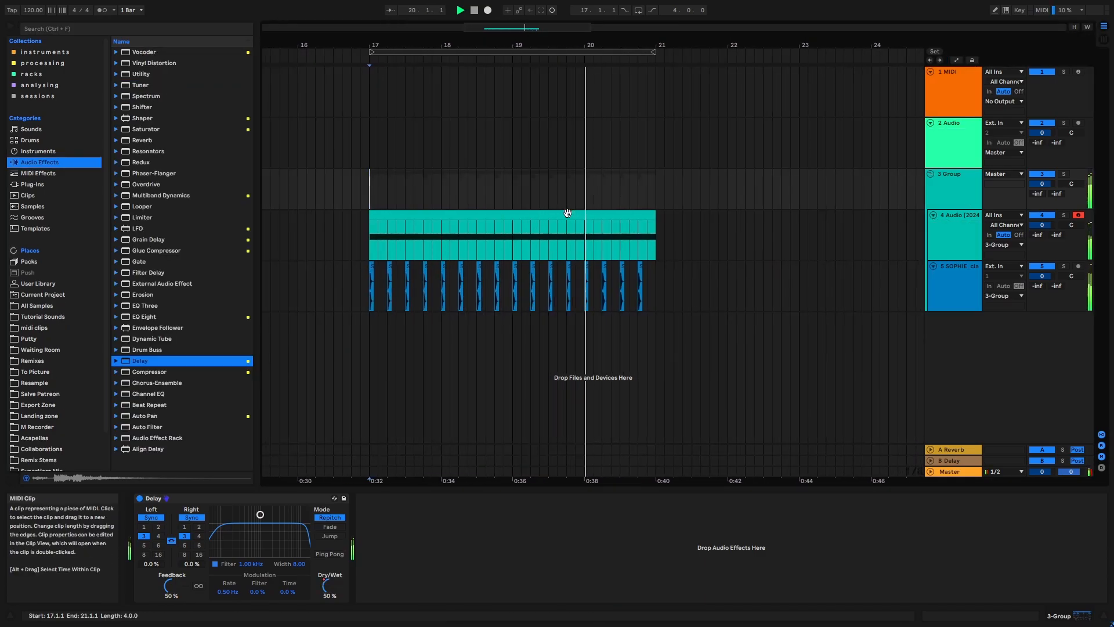
- Automate the group Delay's Feedback to rise in a curve from 21% at bar 17 to 65% at bar 21, and play it back
click(966, 183)
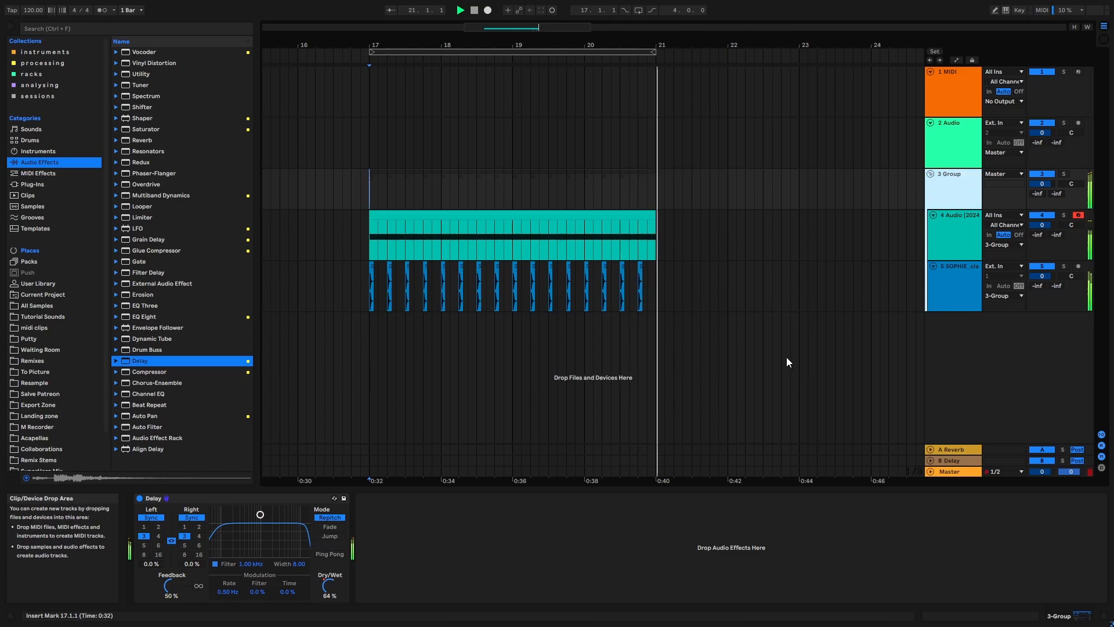
drag(172, 582, 172, 603)
key(a)
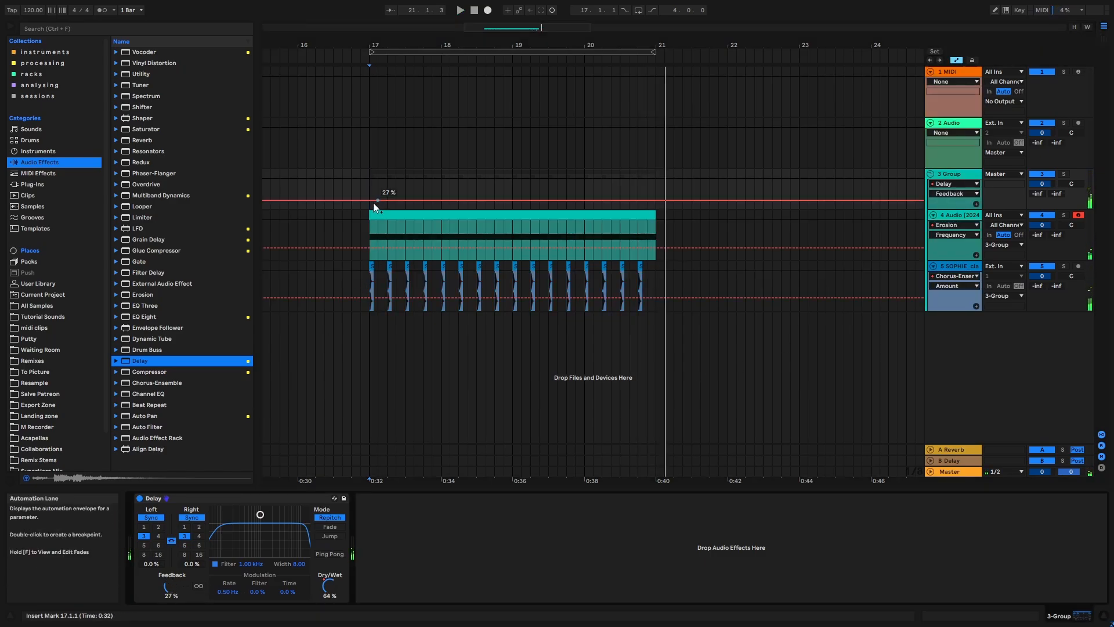
drag(372, 201, 369, 201)
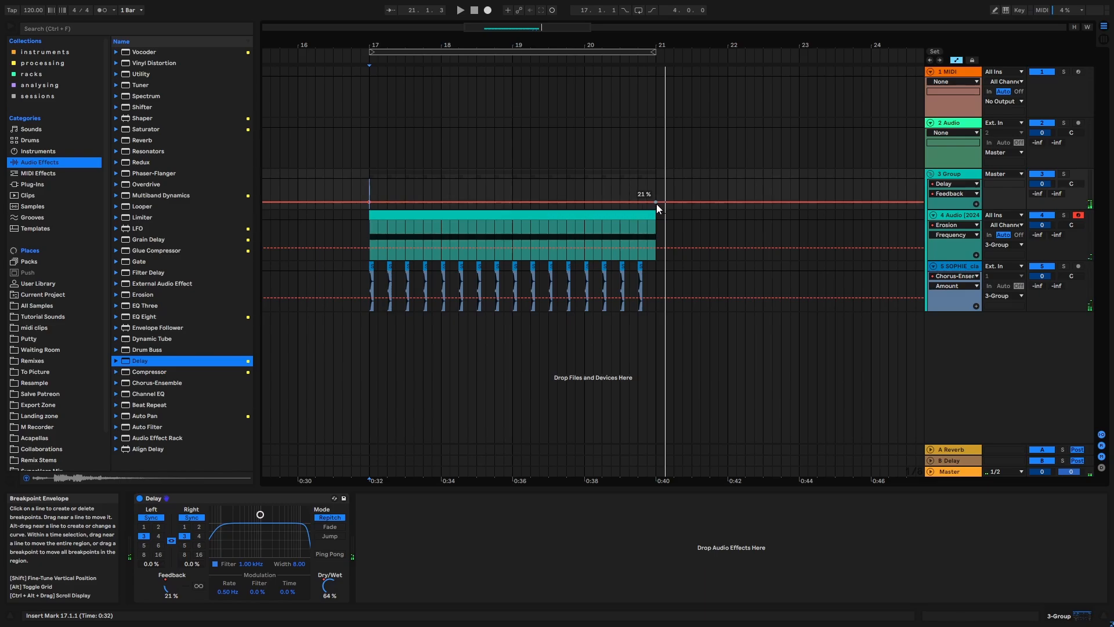
drag(656, 203, 656, 189)
key(space)
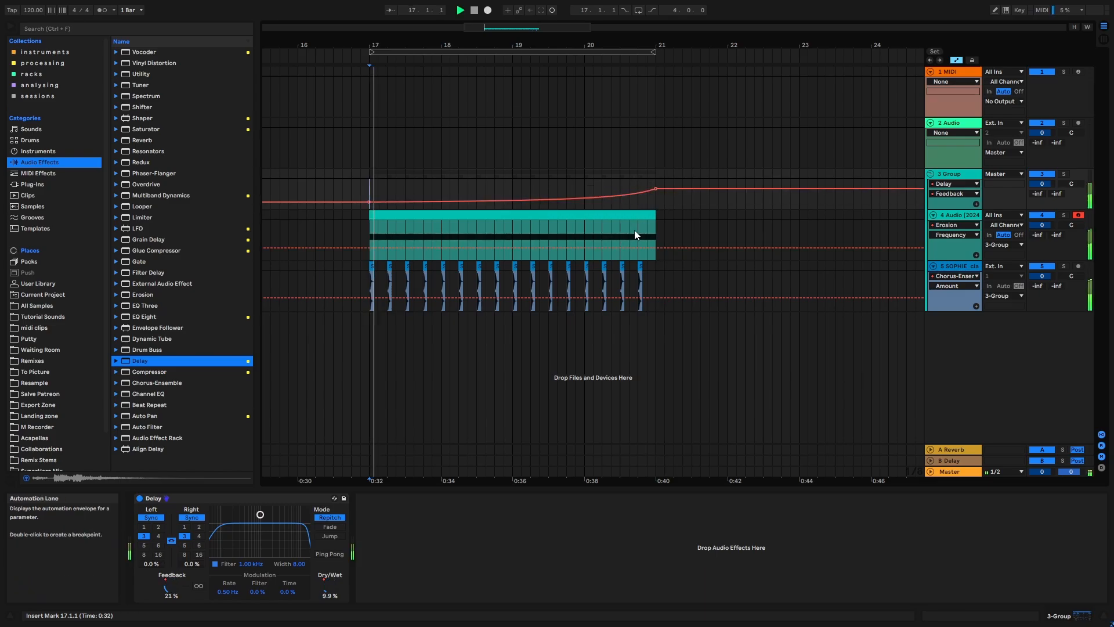
key(space)
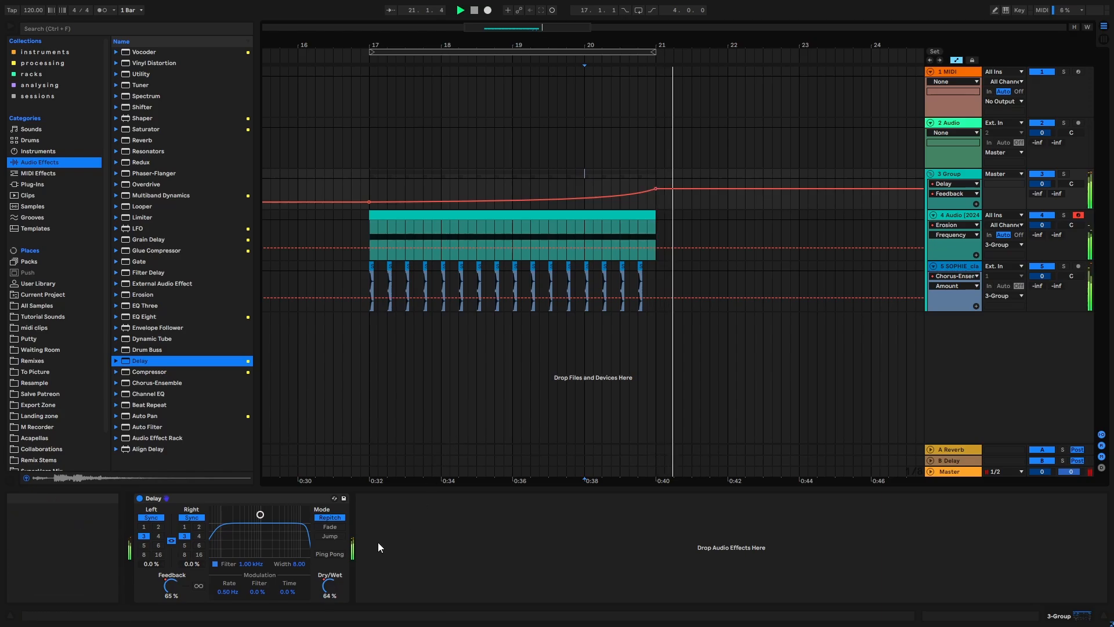
- Try Ping Pong and Fade mode on the group's Delay, and return it to Repitch with Ping Pong off
click(334, 555)
click(579, 160)
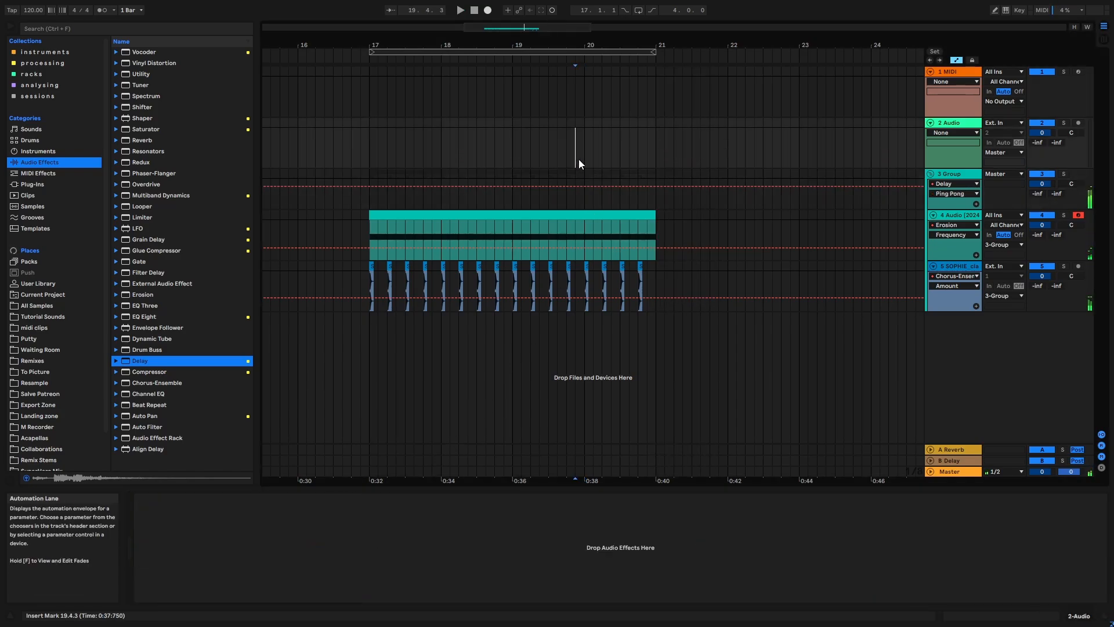
key(space)
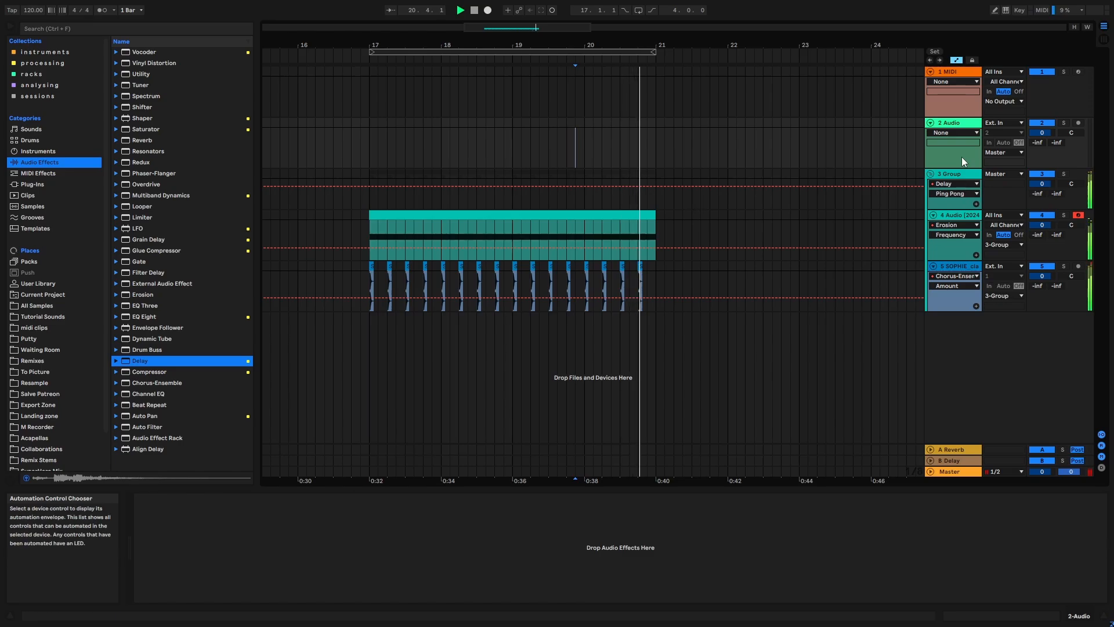
click(958, 175)
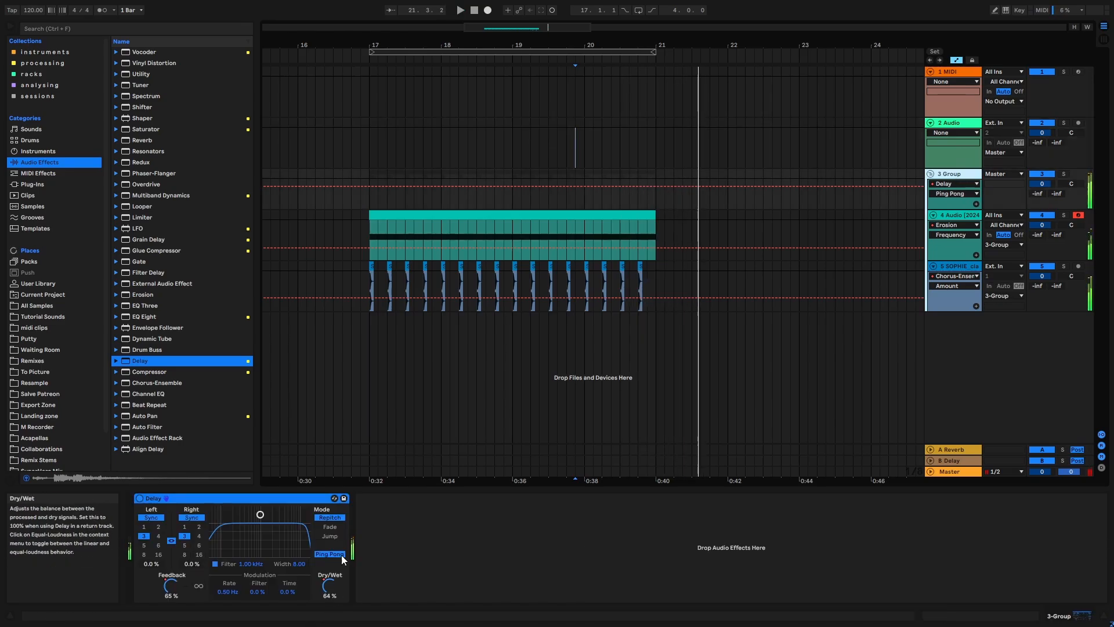
click(329, 526)
click(335, 555)
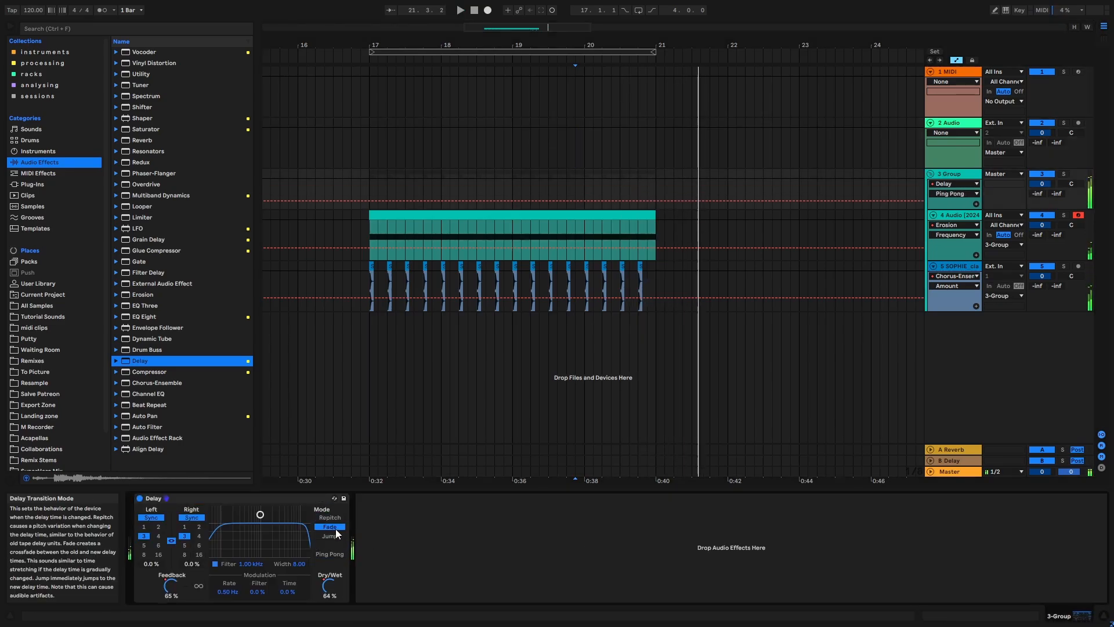
click(330, 517)
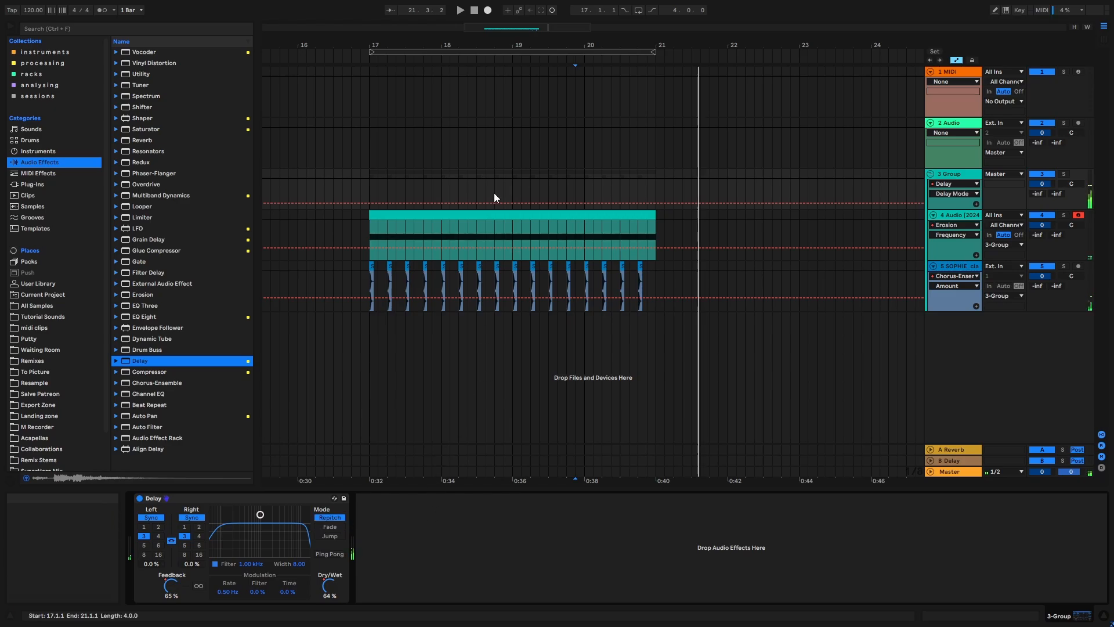
- Audition the group from bar 19 and hide the automation
click(523, 184)
key(space)
key(a)
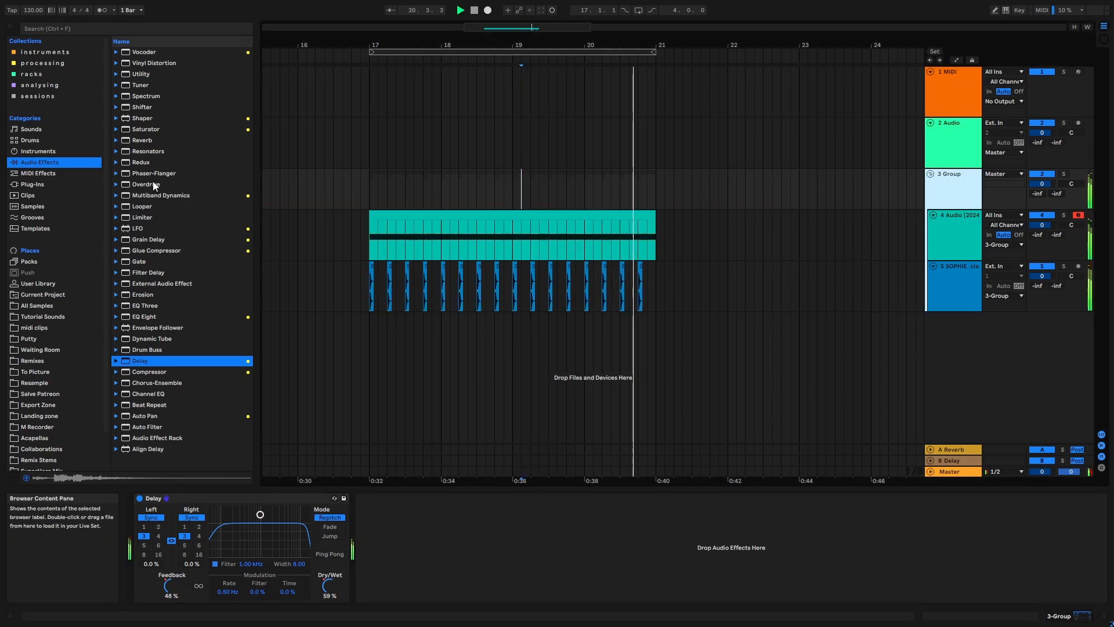
- Add a Saturator after the group's Delay and automate its Drive from about -7 dB at bar 17 to 3.22 dB at bar 21
drag(161, 131, 369, 539)
key(a)
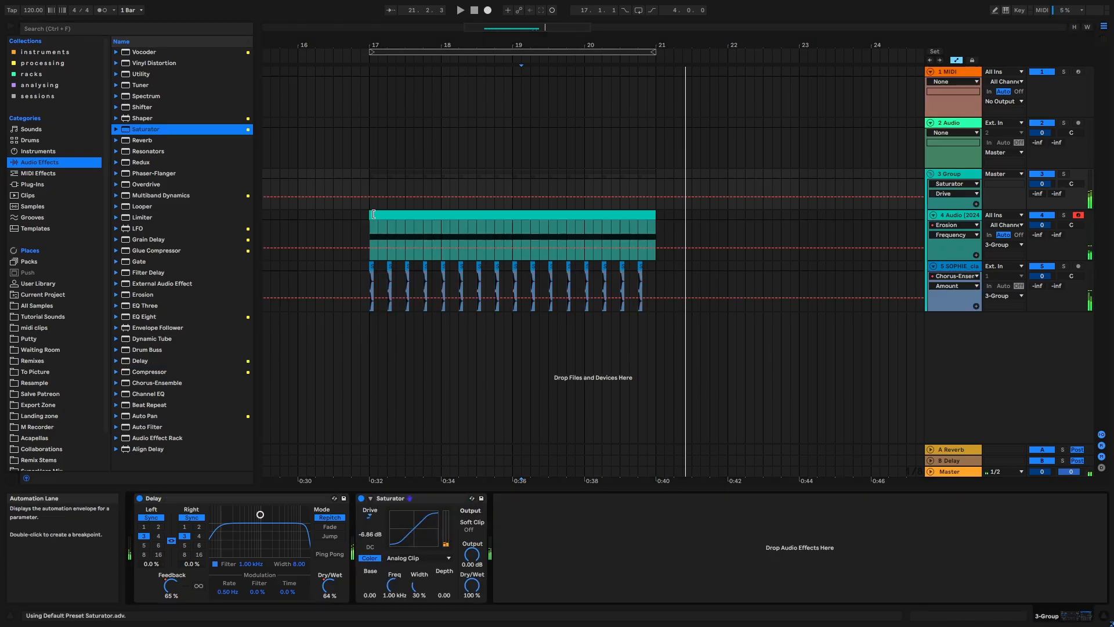
drag(651, 200, 655, 192)
key(a)
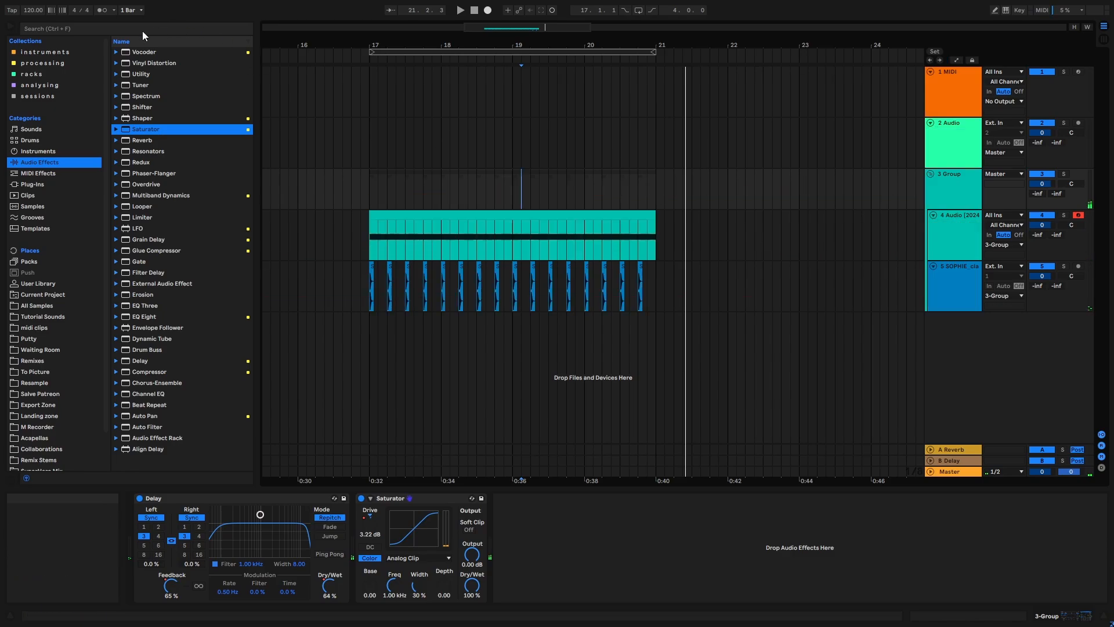
- Search the audio effects for "rev" and add a Reverb ahead of the Delay on the group
click(123, 30)
text(rev)
drag(151, 51, 230, 100)
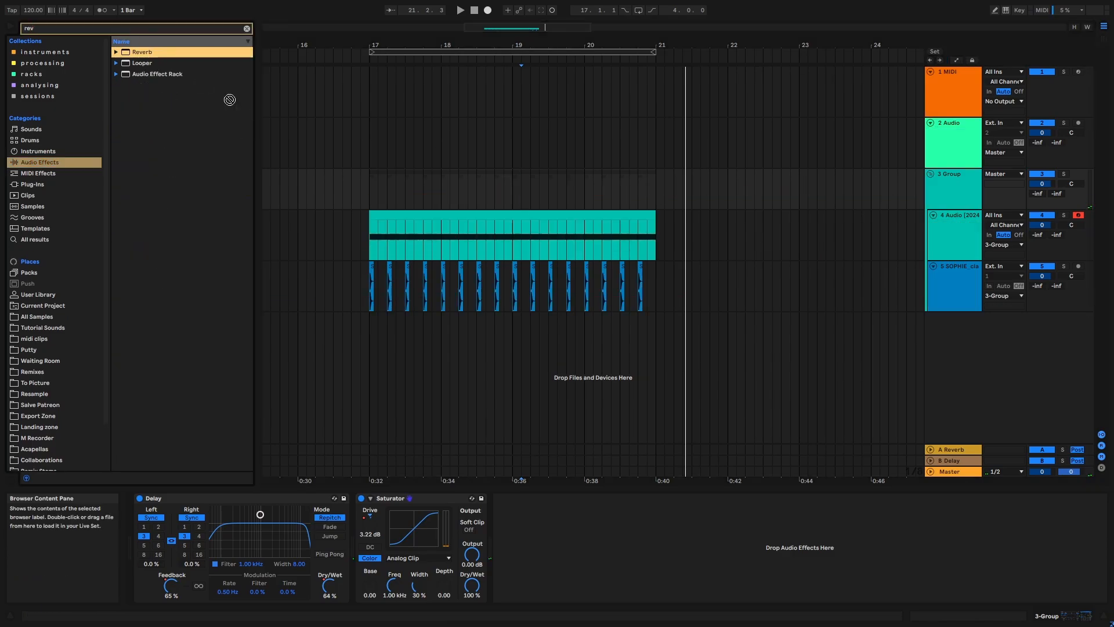
drag(91, 516, 138, 557)
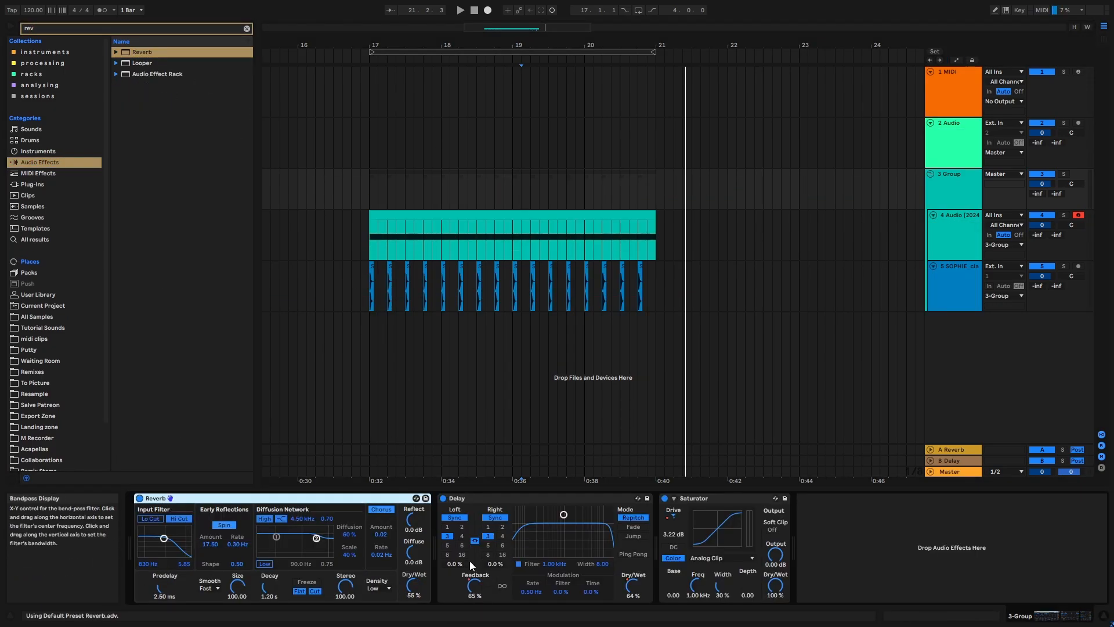
- Automate the group Reverb's Decay Time to rise from 814 ms at bar 17 to 3.59 s at bar 21
key(space)
key(space)
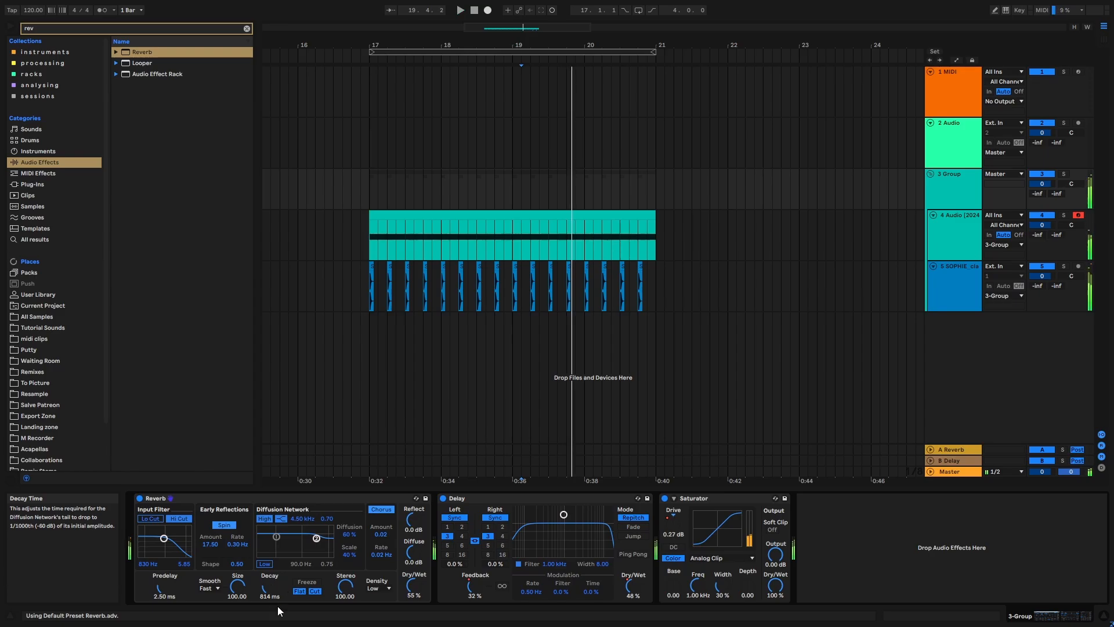
key(a)
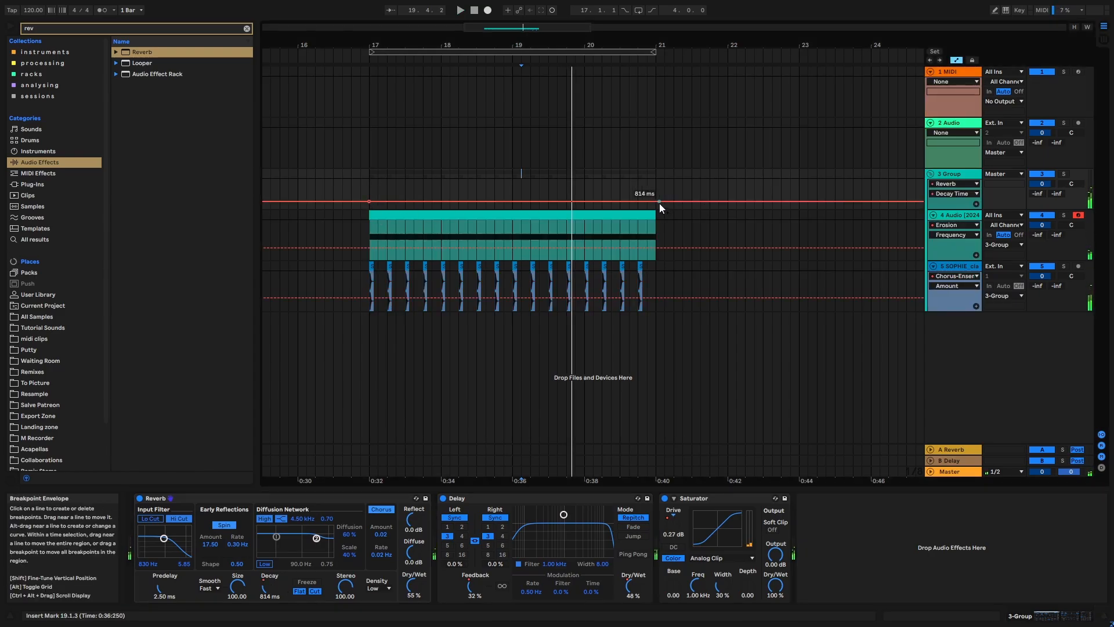
drag(656, 202, 656, 194)
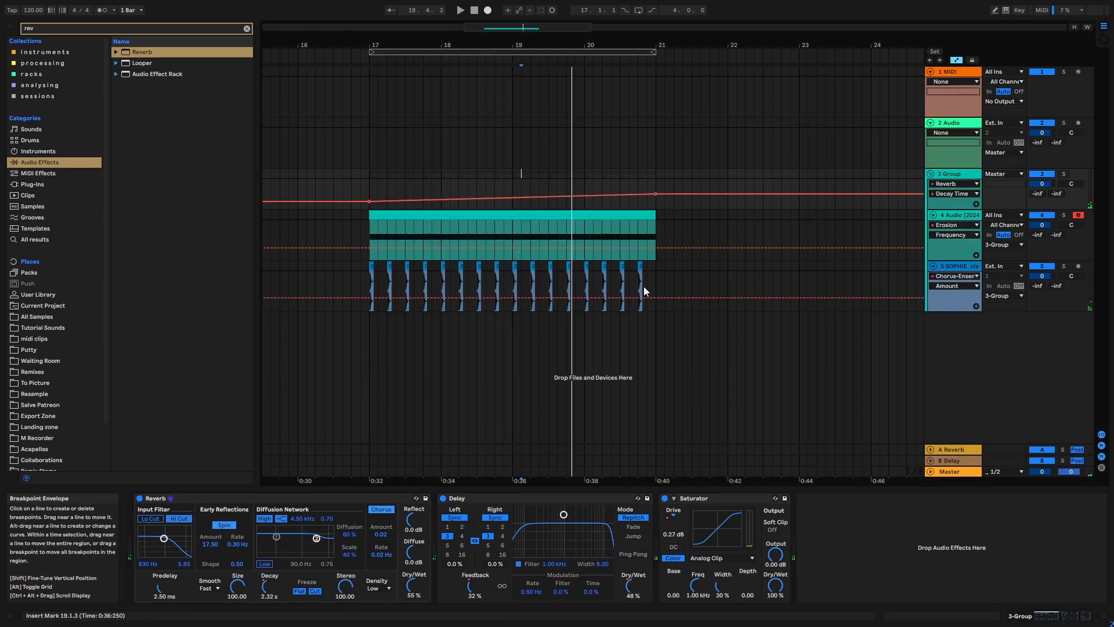
key(a)
- Automate the group Reverb's Dry/Wet to rise from 21% at bar 17 to 45% at bar 21
drag(413, 585, 413, 597)
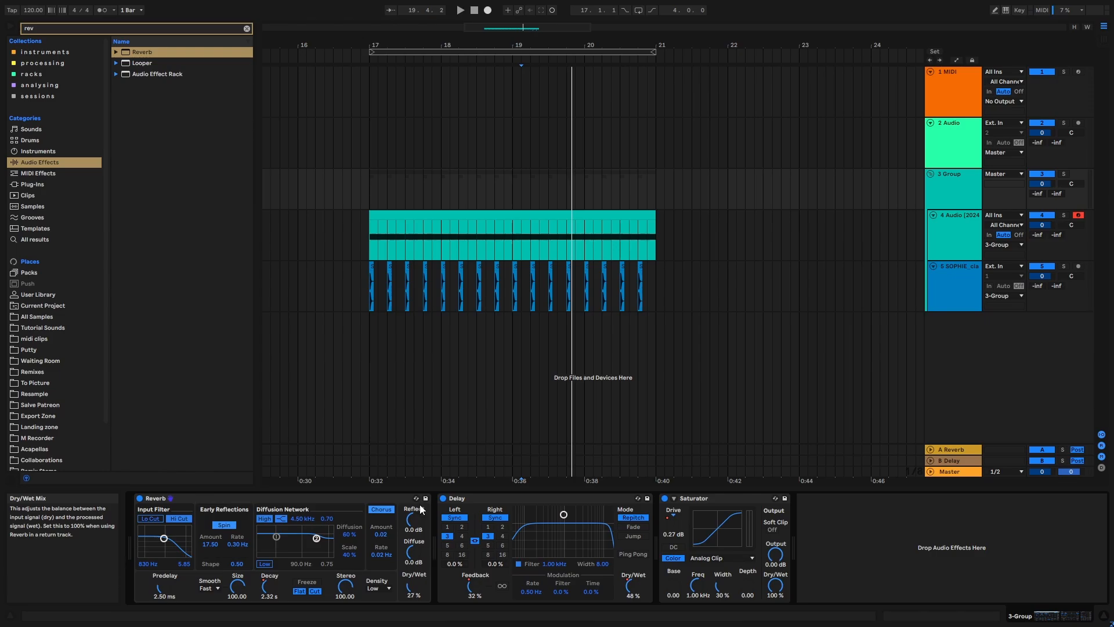
key(a)
click(368, 202)
click(656, 202)
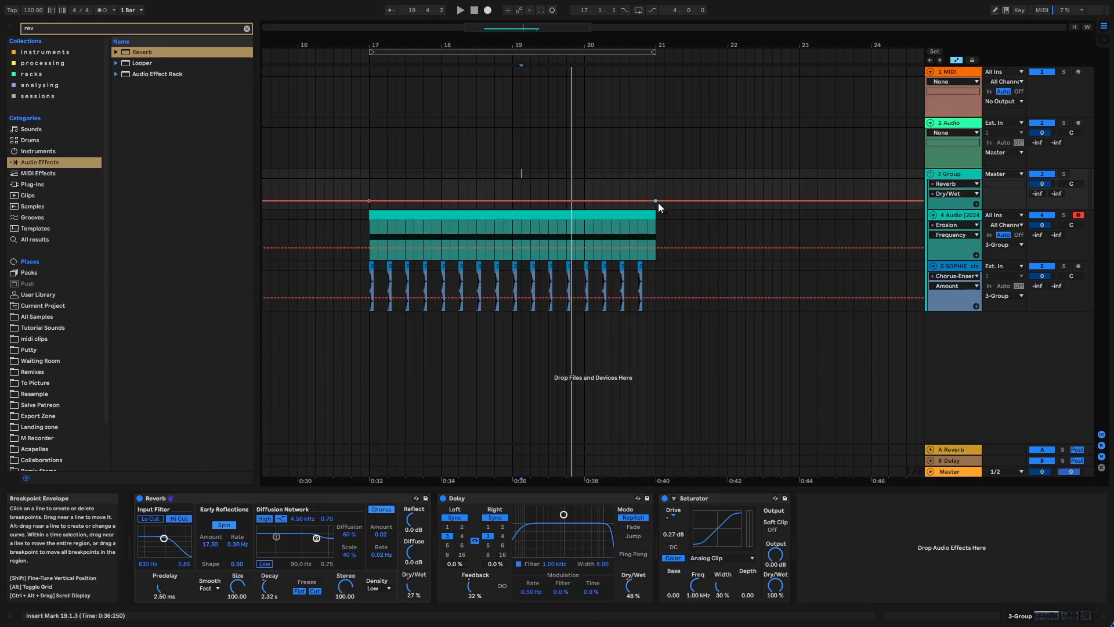
drag(658, 202, 658, 197)
drag(367, 201, 369, 201)
key(a)
- Select bars 17 to 21, audition the fully processed group and clear the browser search
key(ctrl+a)
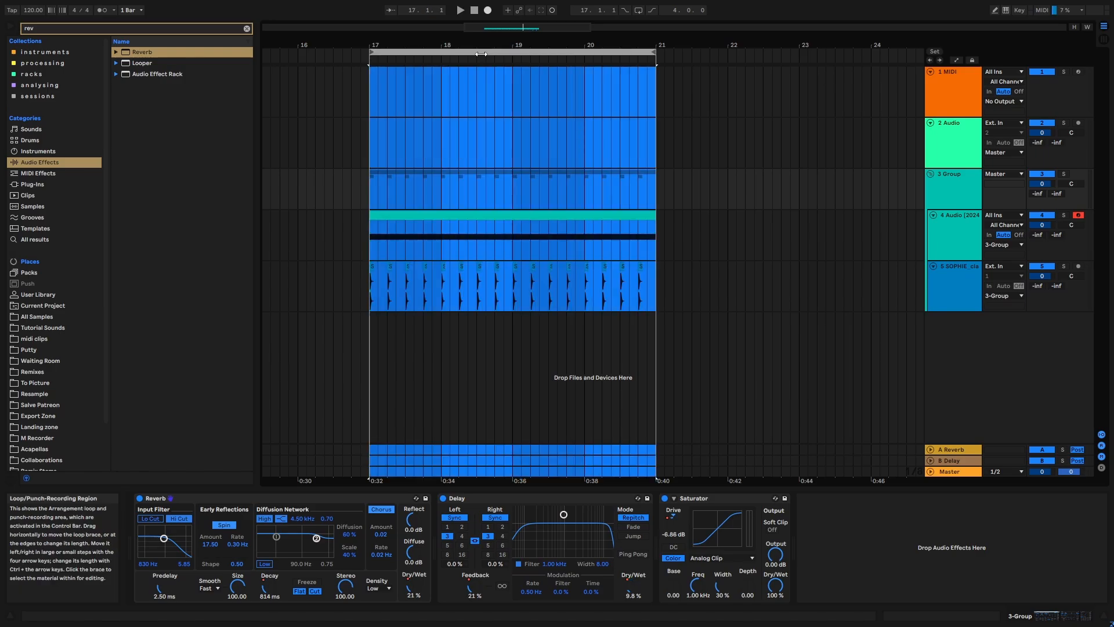
key(minus)
key(space)
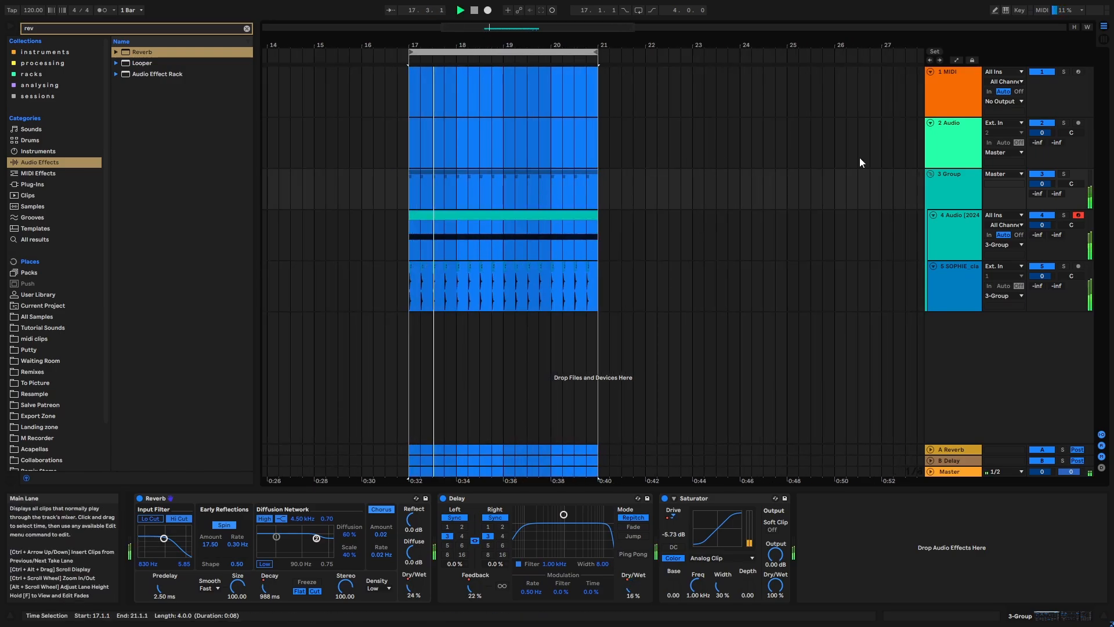
click(959, 191)
click(246, 29)
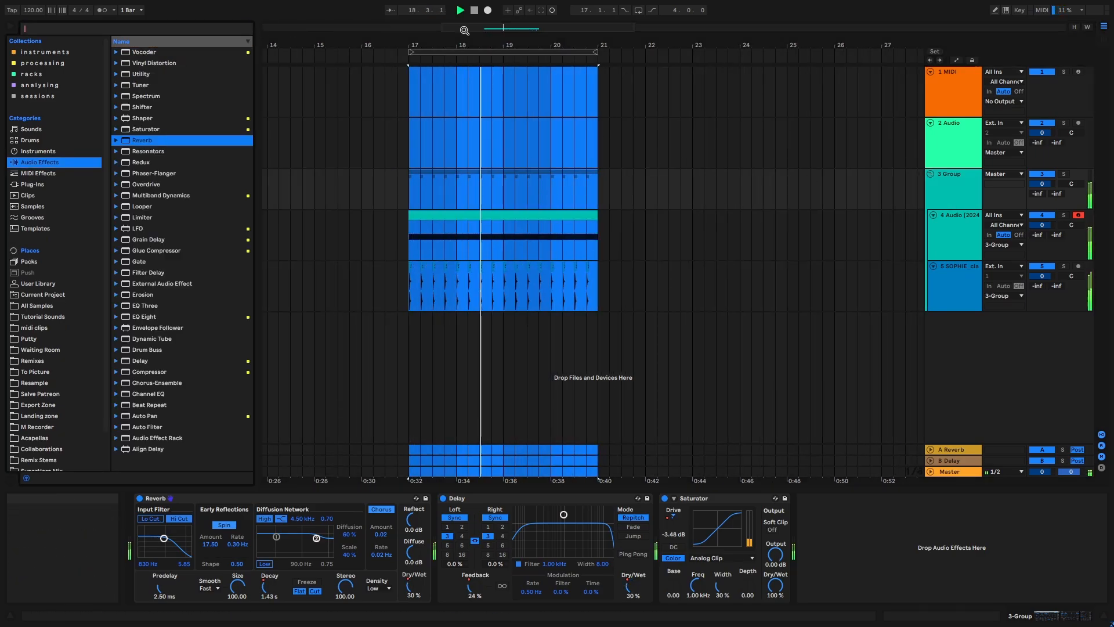
mouse_move(492, 45)
mouse_down()
mouse_move(451, 45)
mouse_move(451, 26)
mouse_move(479, 8)
mouse_move(481, 45)
mouse_up()
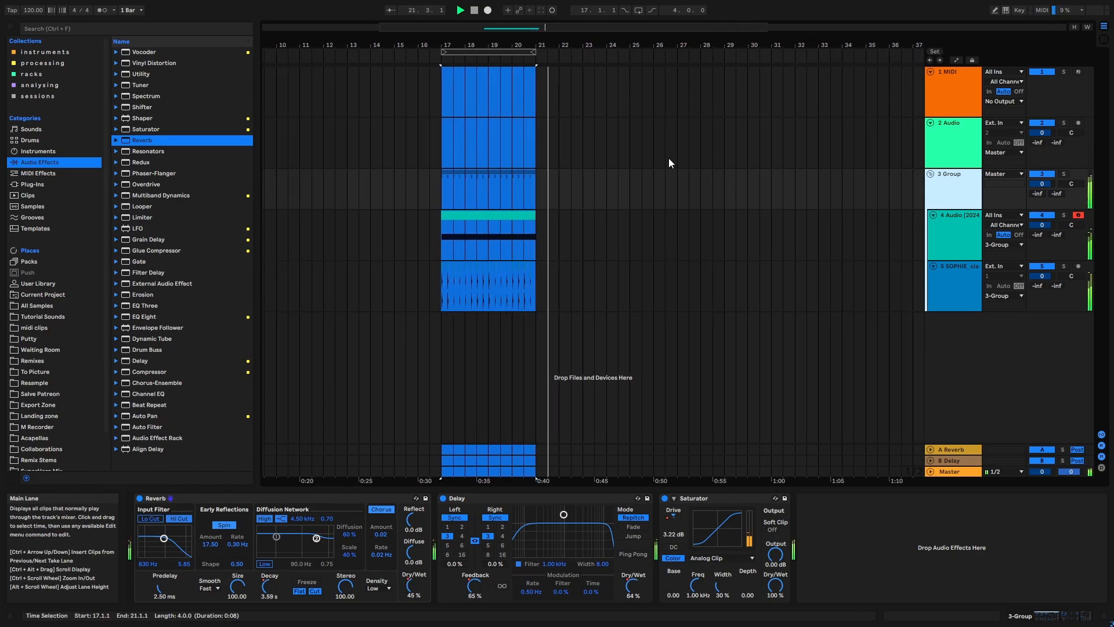
key(space)
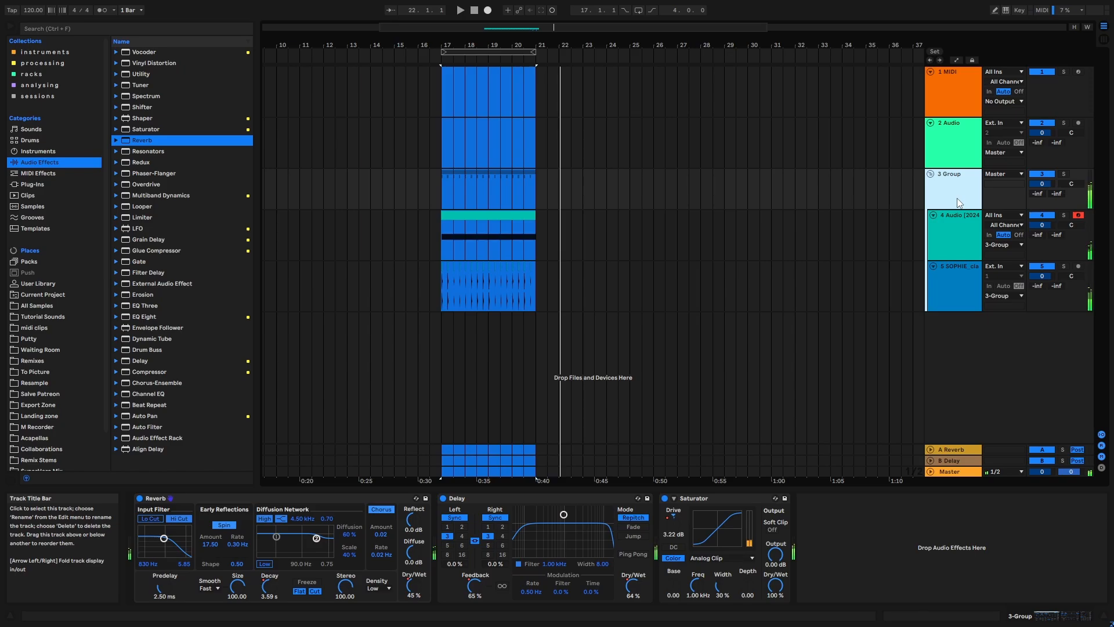
- Add a new audio track below the group and set its input to Resampling
key(ctrl+t)
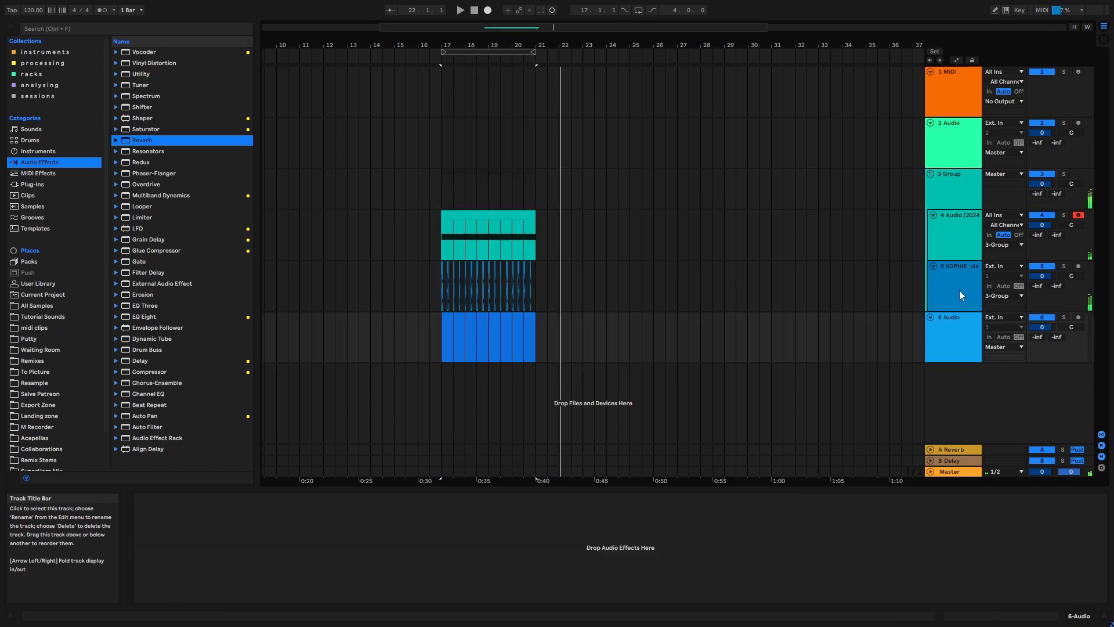
click(993, 318)
click(998, 345)
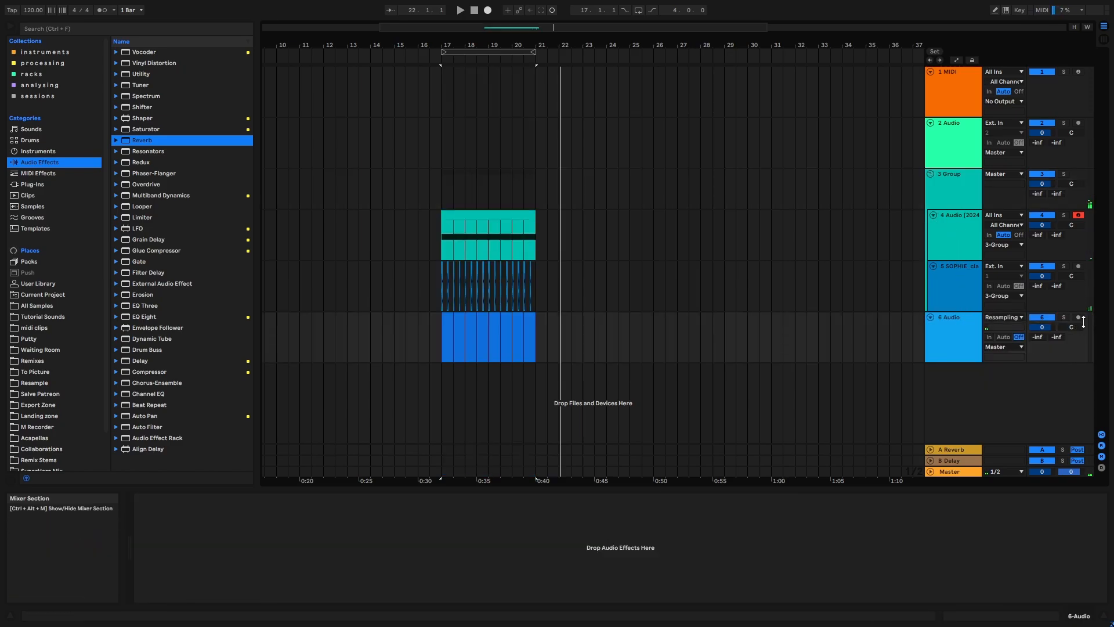
- Arm the Resampling track and record the processed group from bar 17 to just past bar 21
click(1078, 317)
mouse_move(480, 50)
mouse_down()
mouse_move(469, 50)
mouse_move(481, 51)
mouse_up()
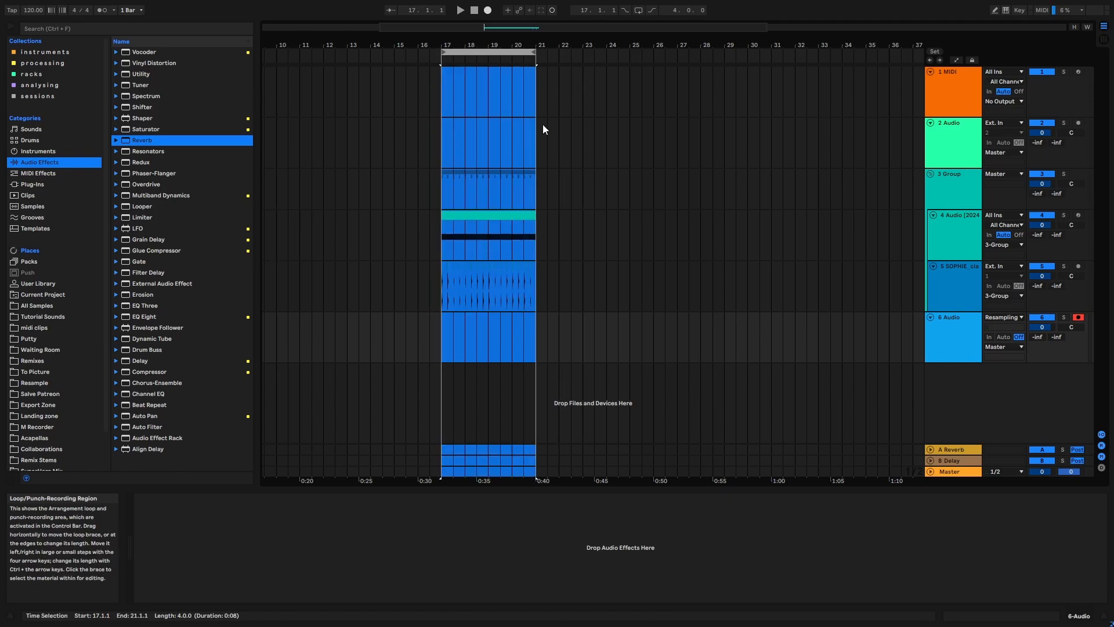
click(488, 11)
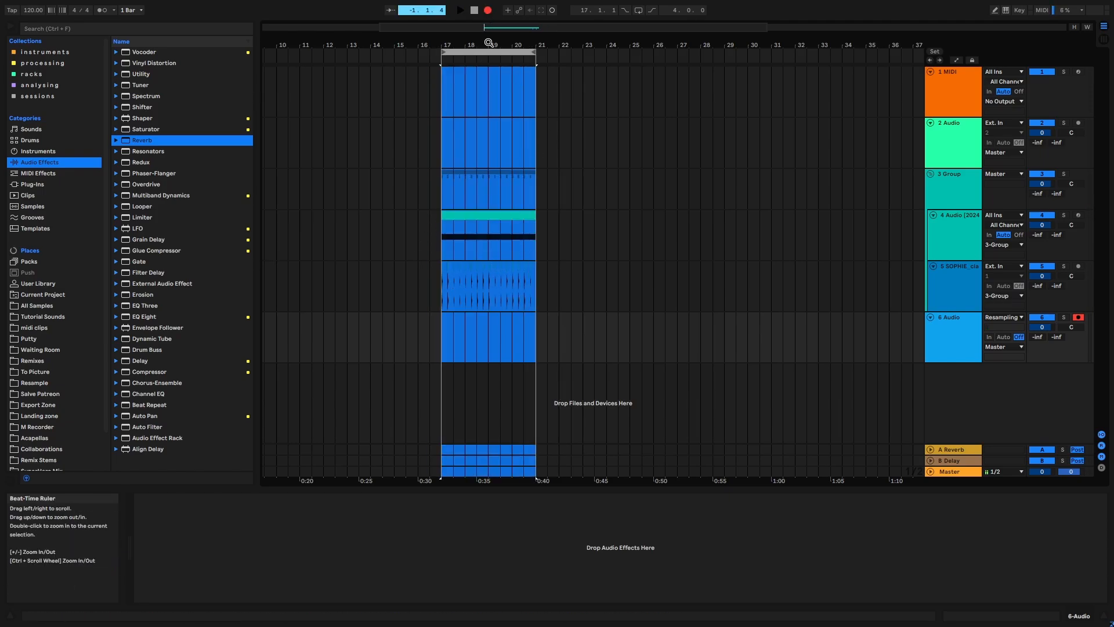
drag(489, 42, 500, 105)
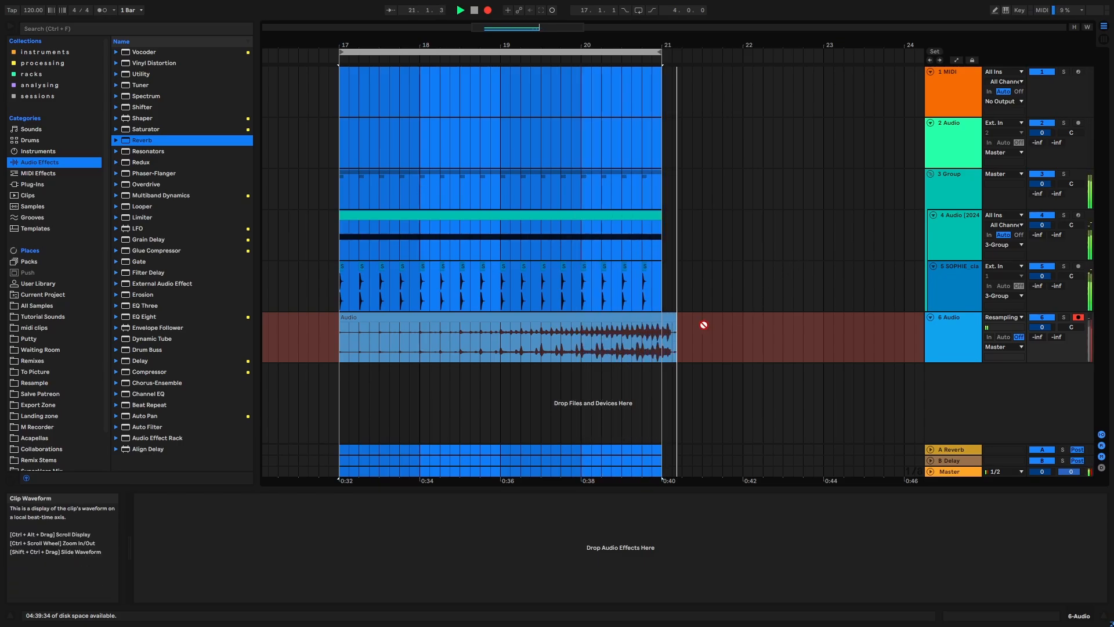
key(space)
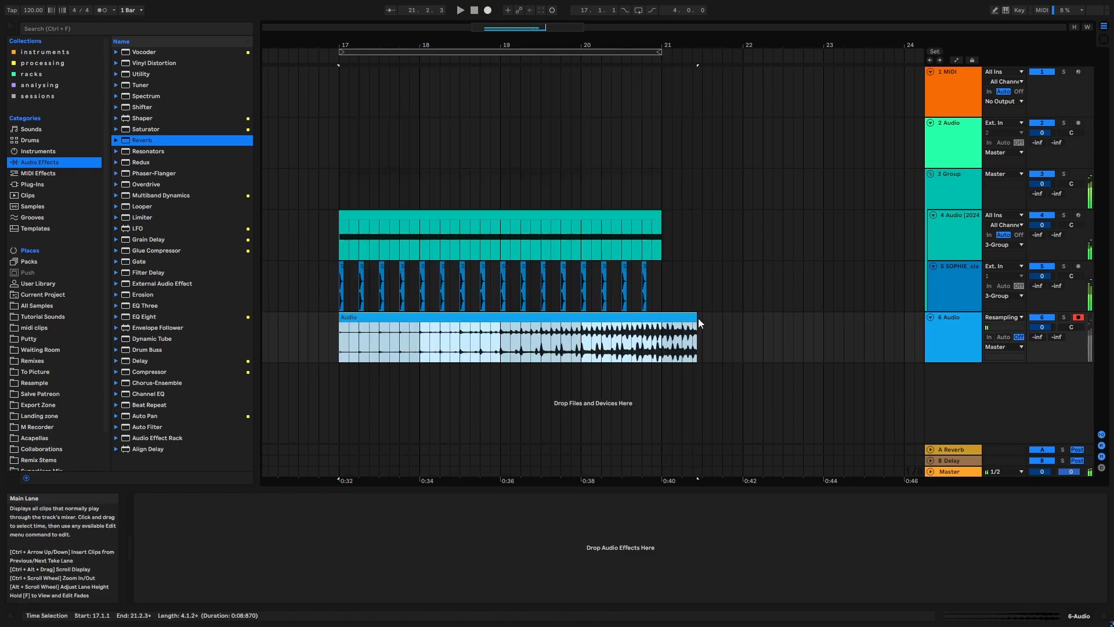
- Trim and consolidate the resampled riser clip so it ends at bar 21, and mute the group
drag(698, 318, 661, 318)
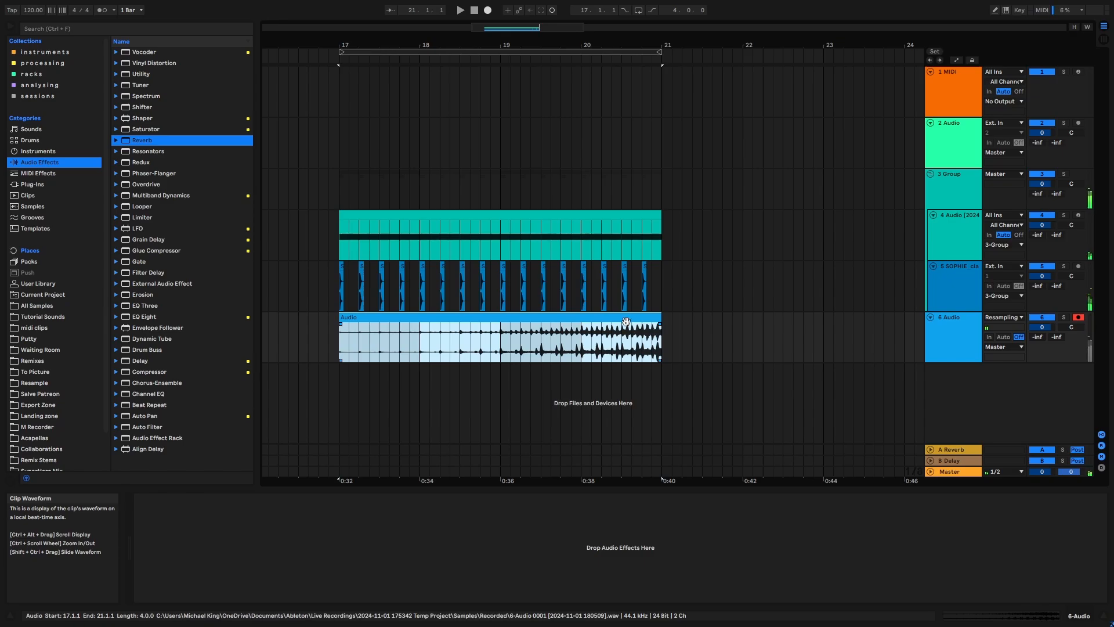
key(ctrl+j)
click(958, 176)
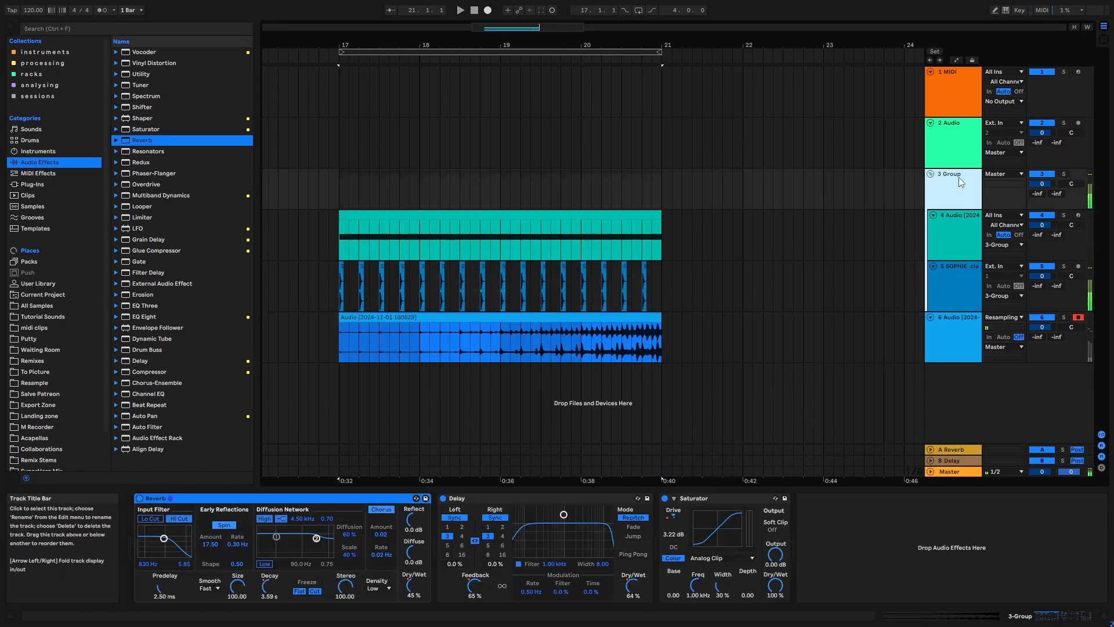
click(712, 346)
drag(586, 353, 659, 351)
click(623, 352)
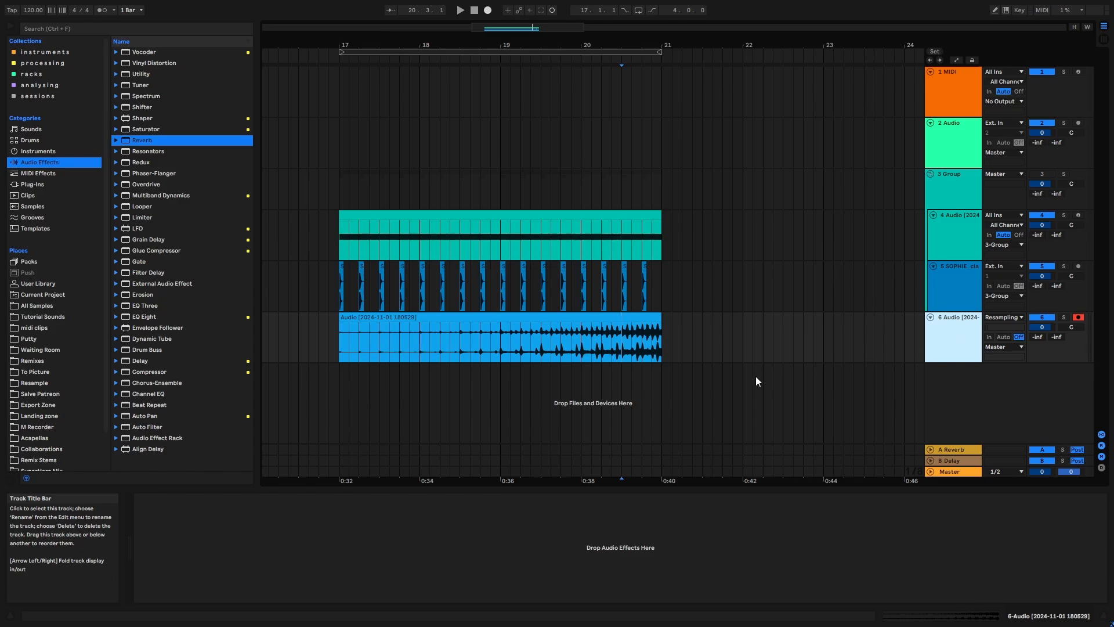
- Add an audio track below the resampled riser and copy the first clap at bar 17 onto it
key(ctrl+t)
drag(337, 336, 661, 394)
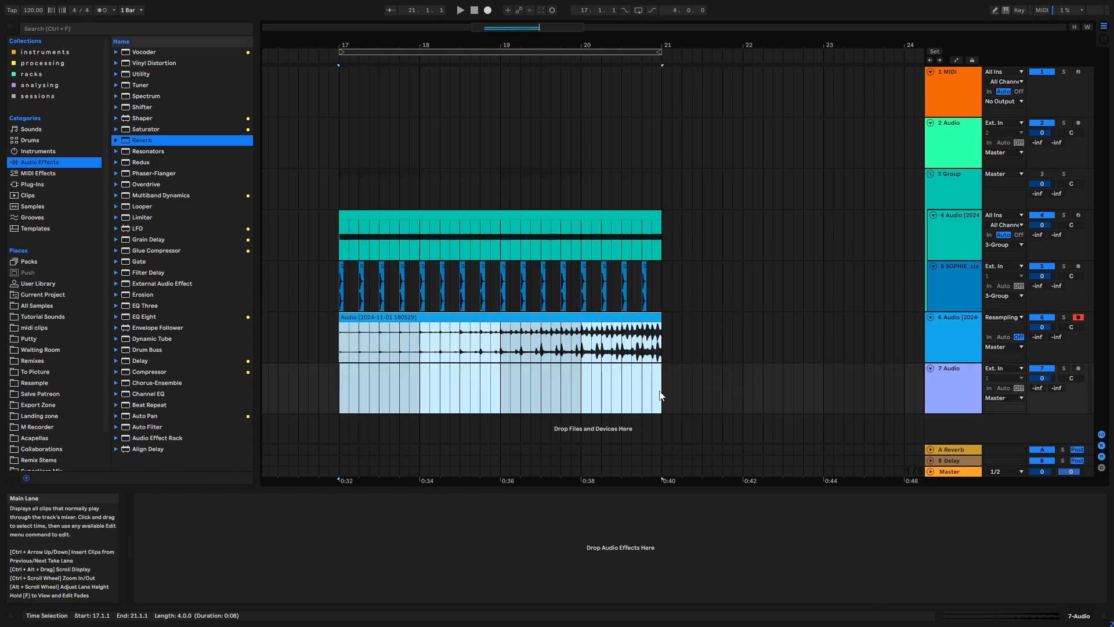
click(660, 402)
drag(441, 344, 633, 334)
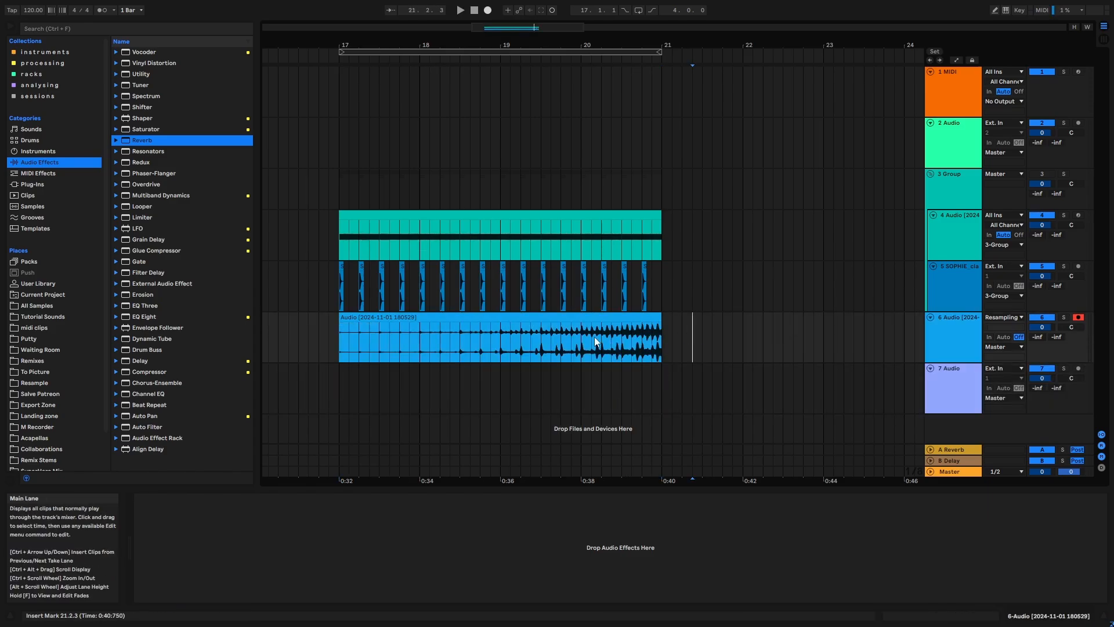
click(824, 337)
click(959, 391)
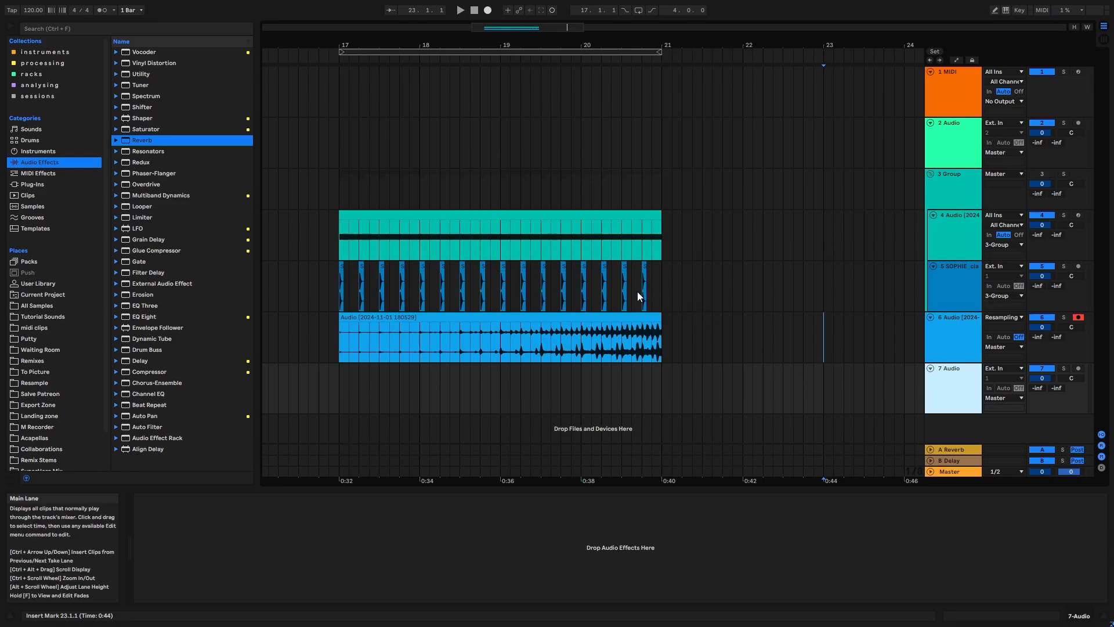
click(342, 267)
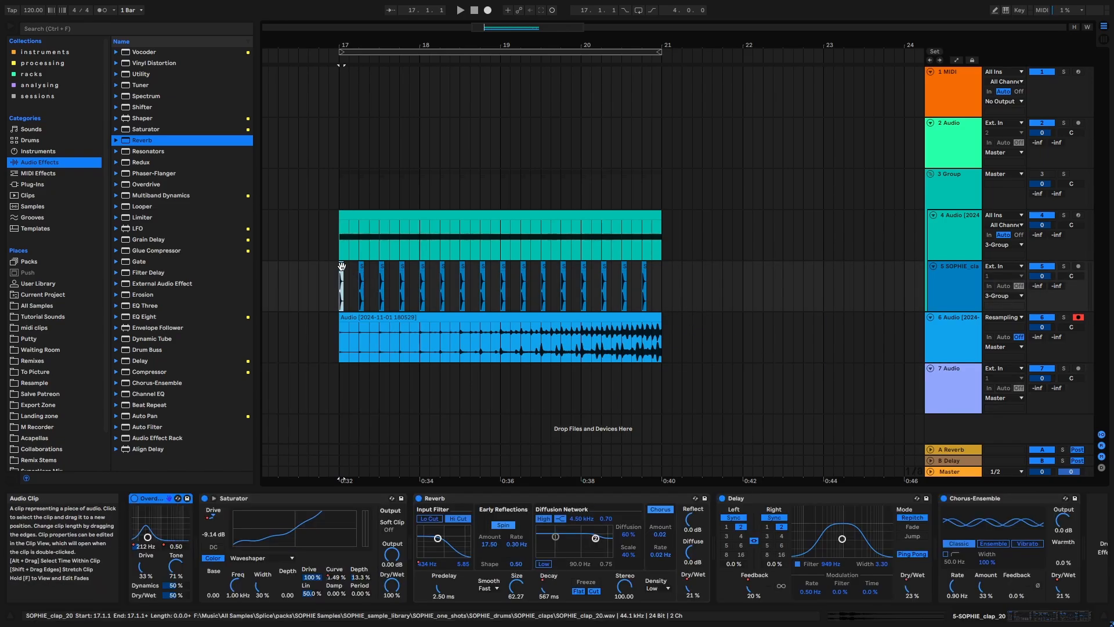
drag(341, 265, 339, 373)
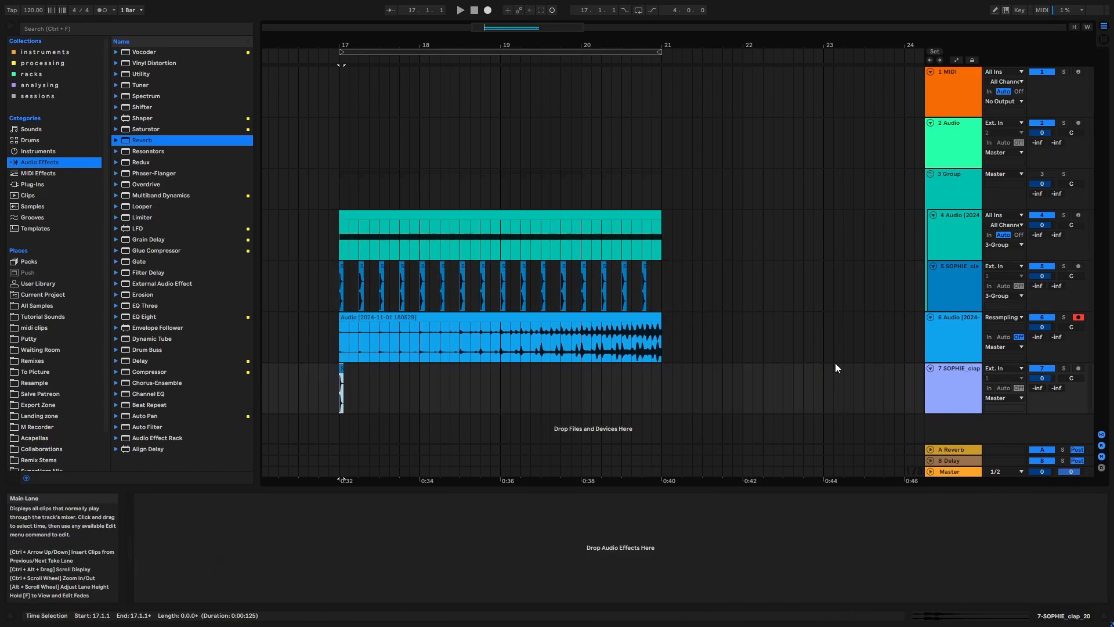
- Add a Reverb to the copied clap's track with Decay Time 12.9 s, Hi Cut off and Dry/Wet 100%
click(964, 390)
key(ctrl+f)
text(rev)
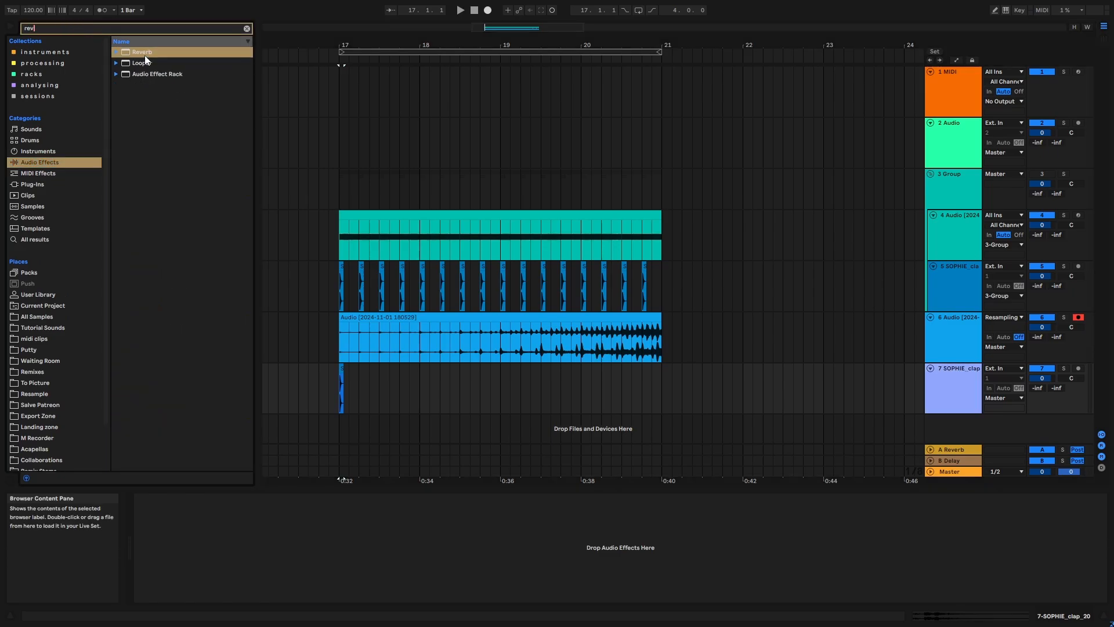
key(Down)
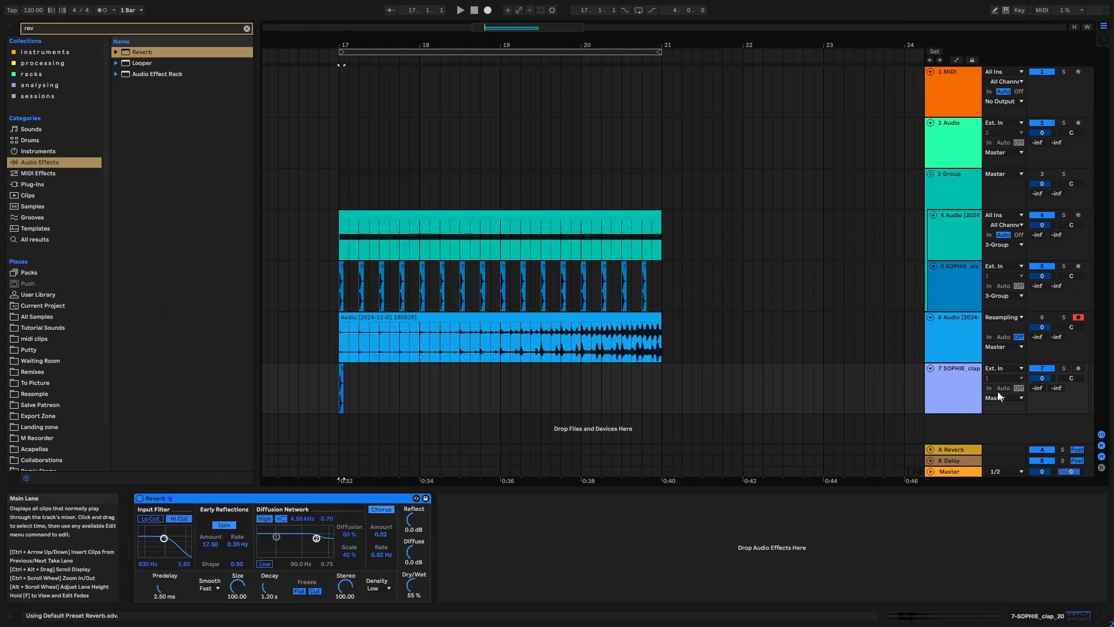
drag(266, 587, 265, 577)
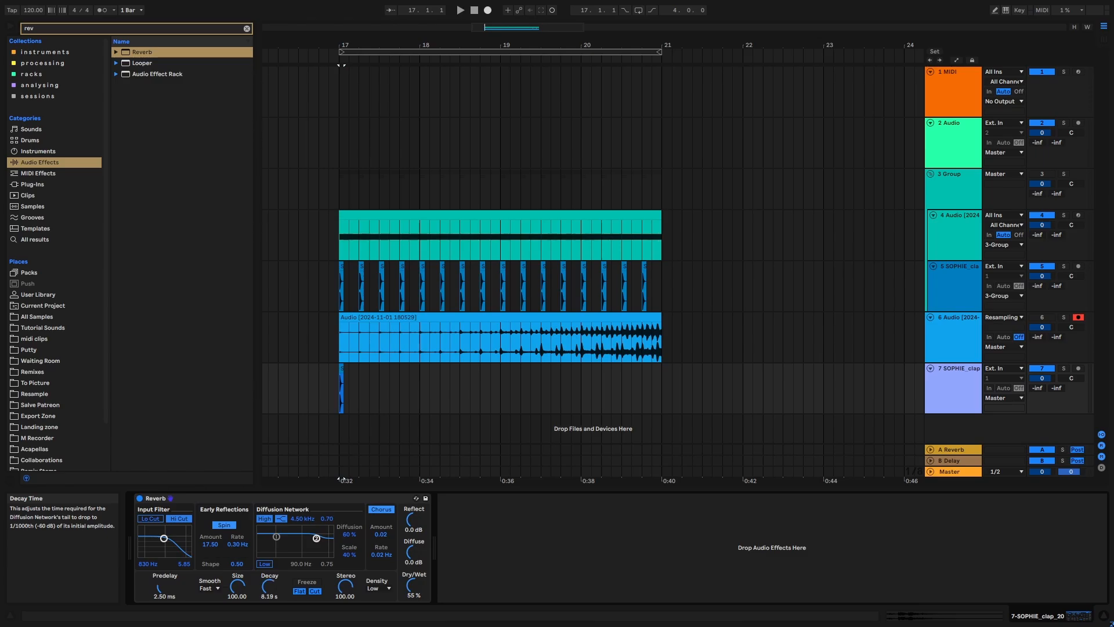
click(178, 519)
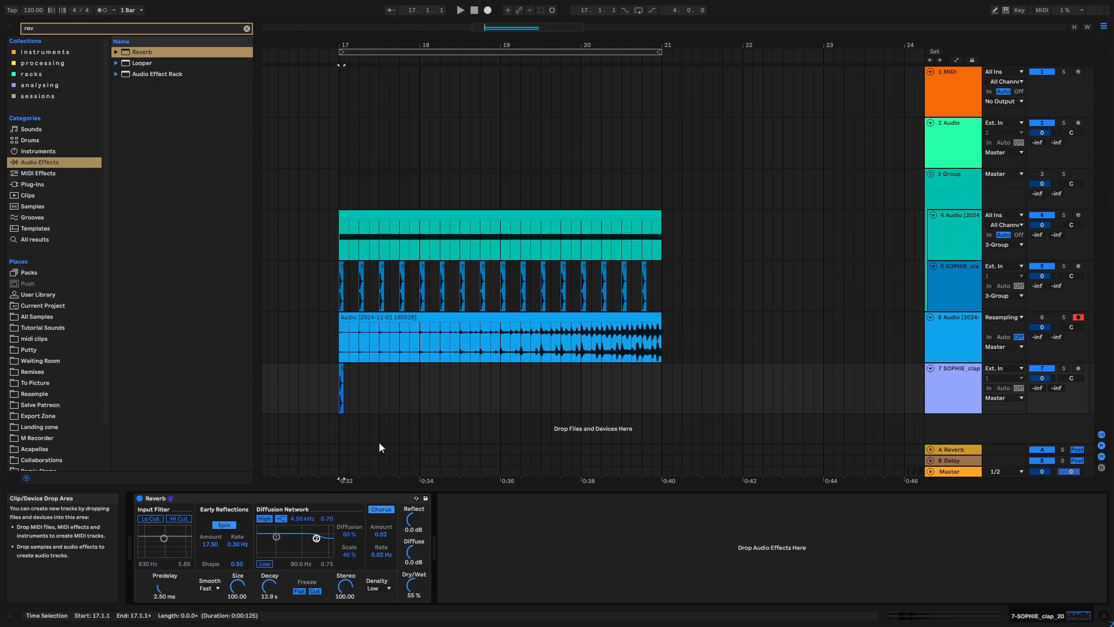
drag(409, 586, 410, 533)
- Add another audio track below the reverbed clap, set its input to Resampling and arm it
click(341, 403)
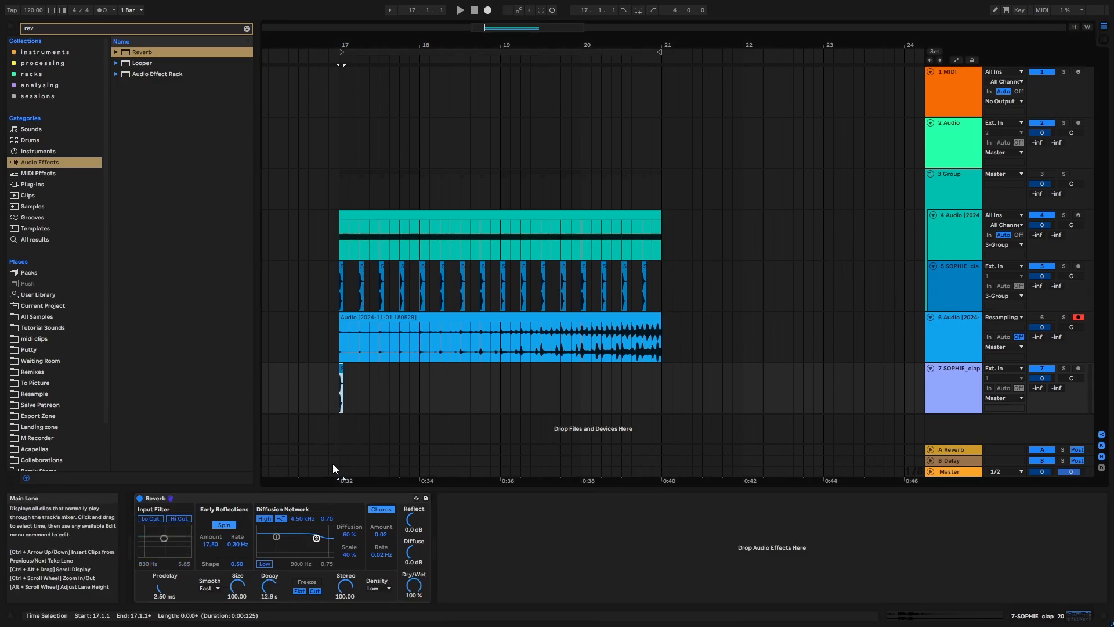
click(972, 381)
key(ctrl+t)
click(1003, 398)
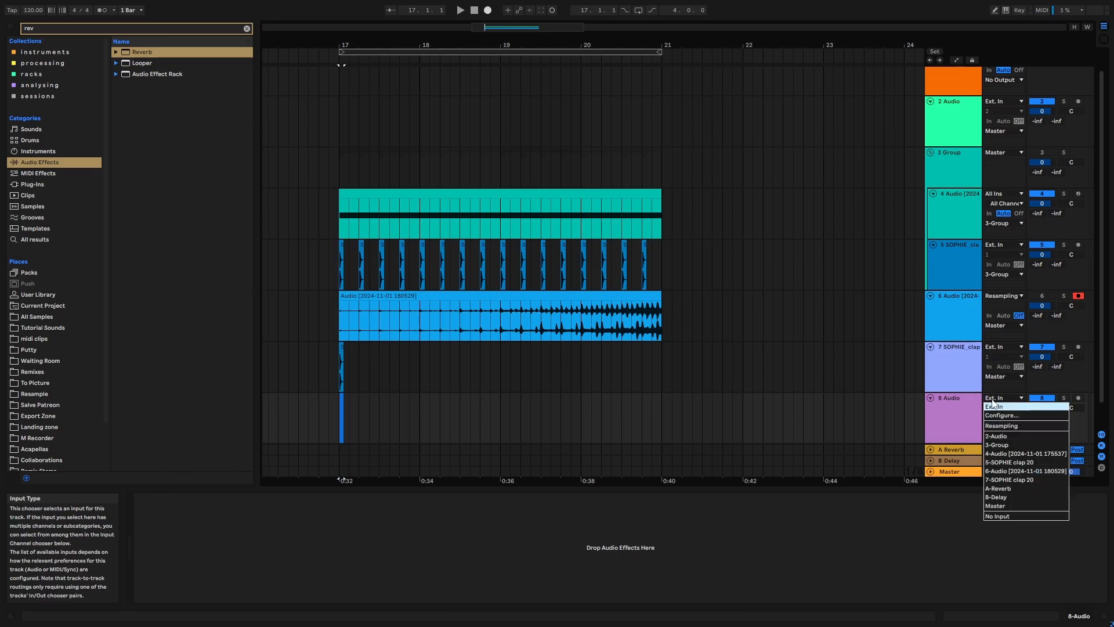
click(1013, 425)
click(1077, 397)
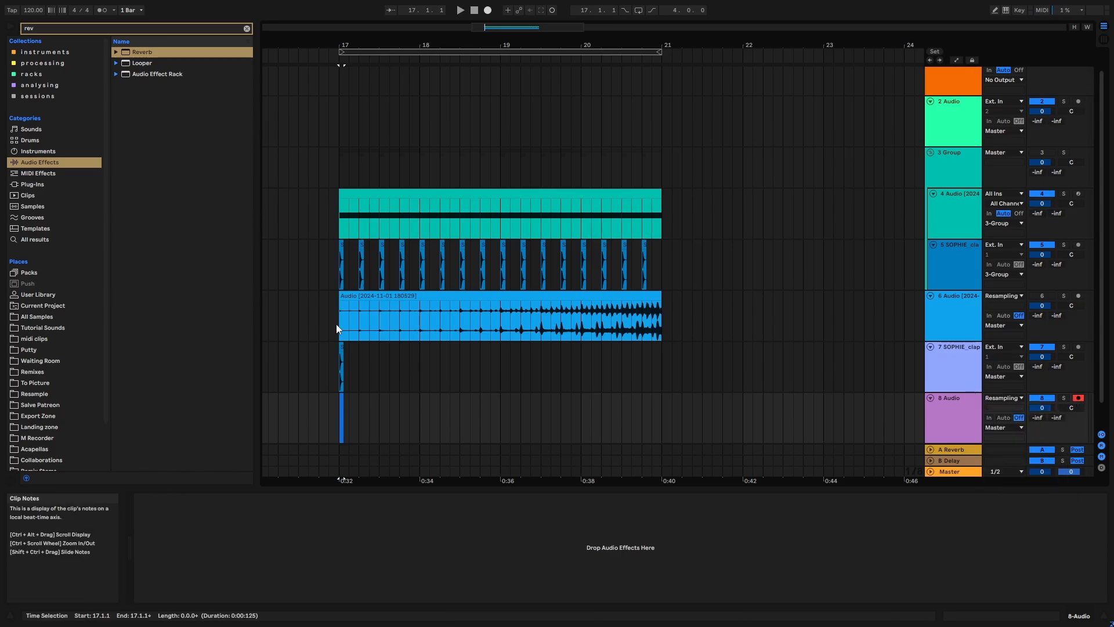
- Record the clap's reverb tail onto the new Resampling track from bar 17 to just past bar 19
click(341, 368)
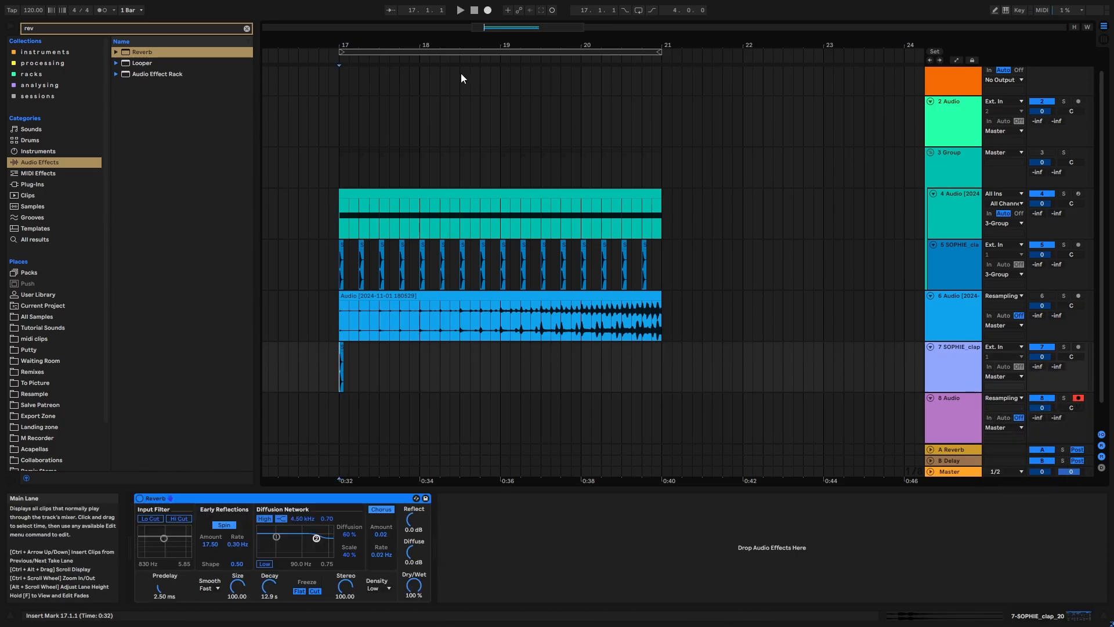
click(487, 10)
drag(491, 49, 515, 58)
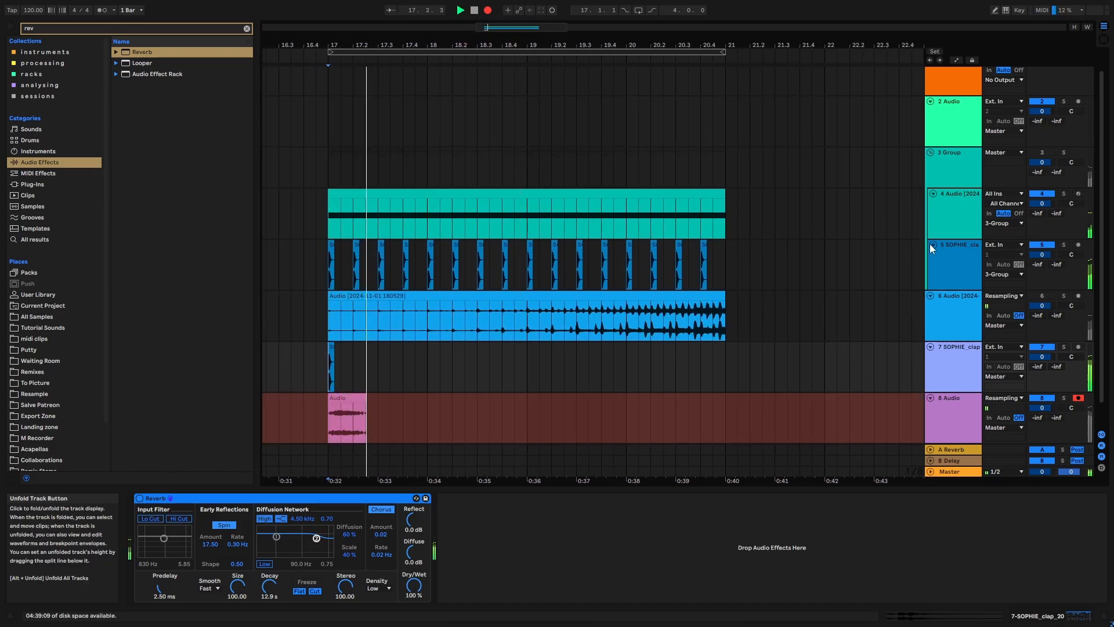
scroll(666, 353, down, 1)
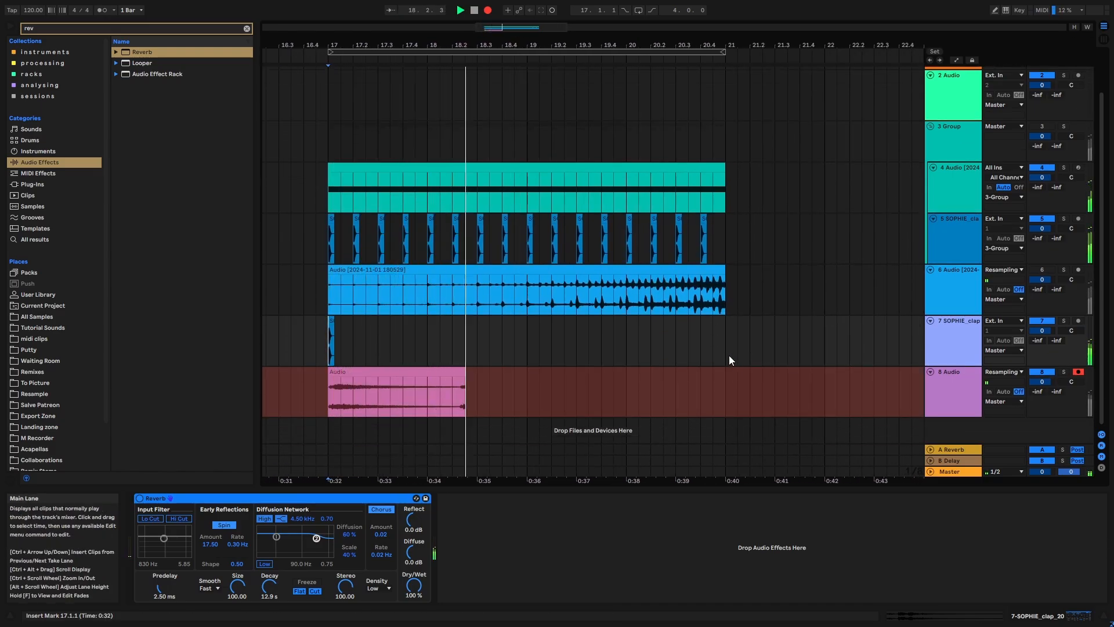
key(space)
- Trim and consolidate the recorded reverb tail to end at bar 19, and delete the reverbed clap's source track
click(535, 372)
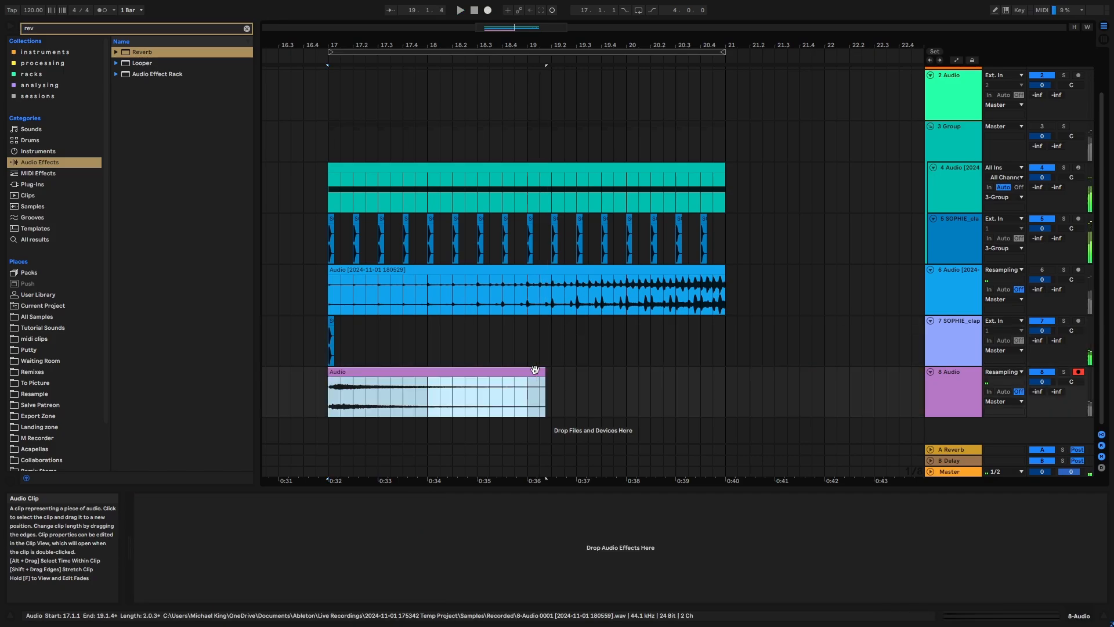
drag(540, 370, 519, 379)
click(500, 374)
key(ctrl+j)
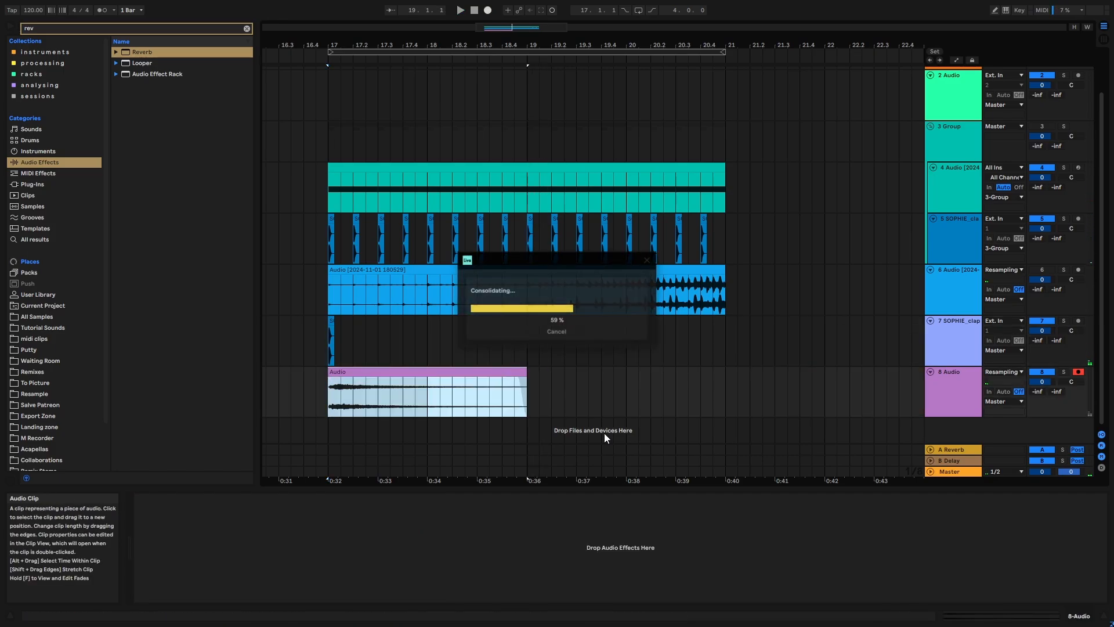
click(951, 340)
key(Delete)
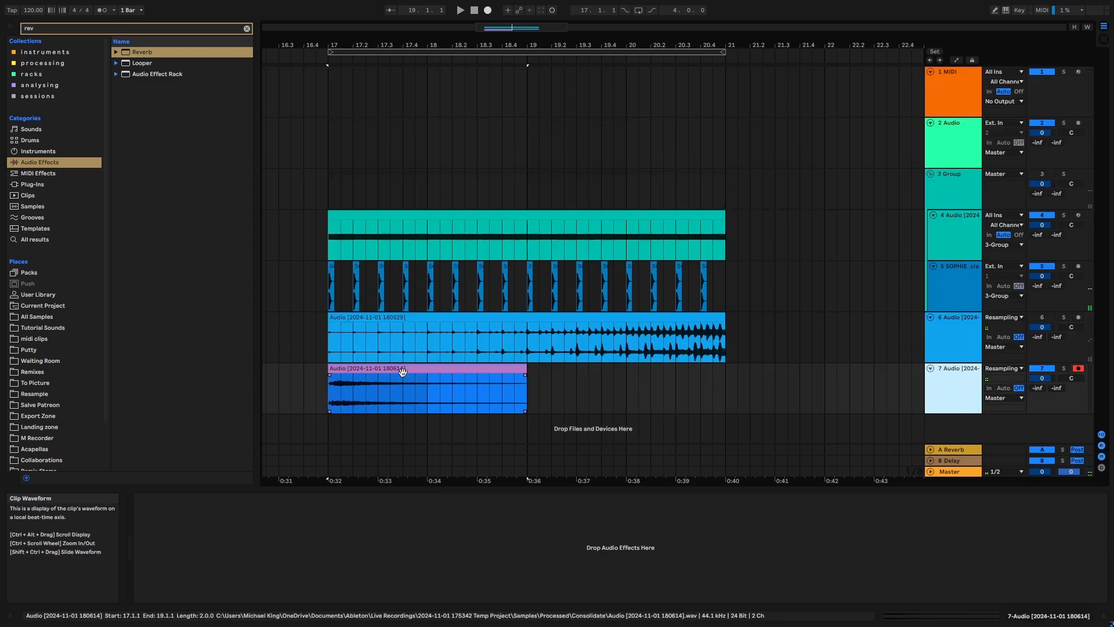
- Reverse the consolidated reverb tail and move it to span bars 19 to 21
double_click(404, 372)
click(200, 590)
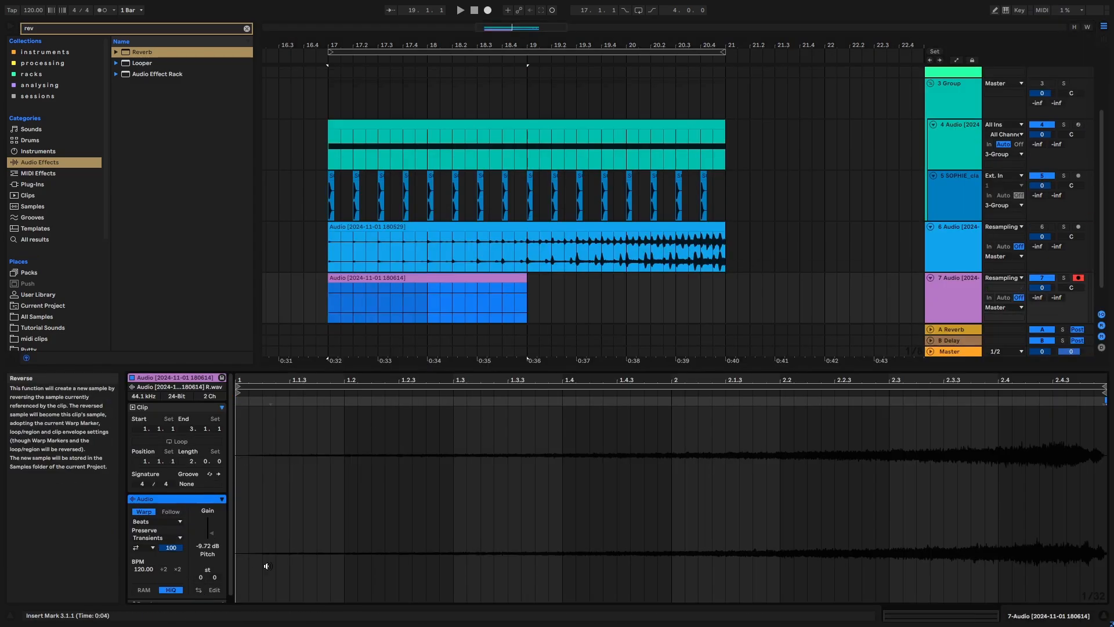
drag(462, 277, 619, 286)
- Briefly audition bars 17 to 21 and move the reversed tail's track into the group, directly above the clap track
click(516, 53)
key(space)
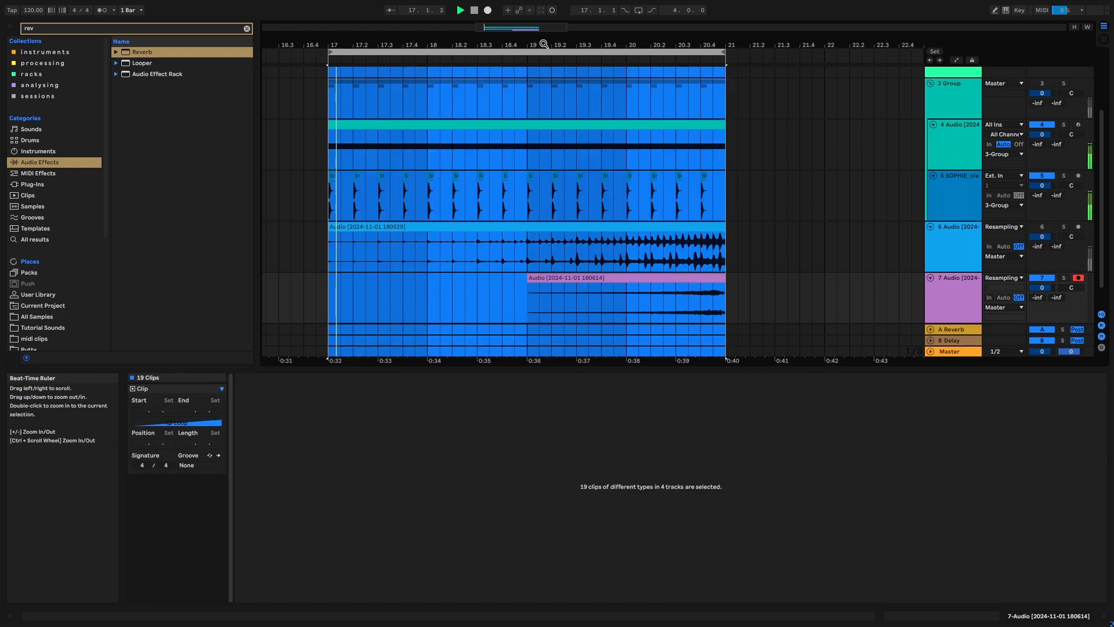
drag(543, 44, 543, 27)
key(space)
drag(941, 297, 963, 172)
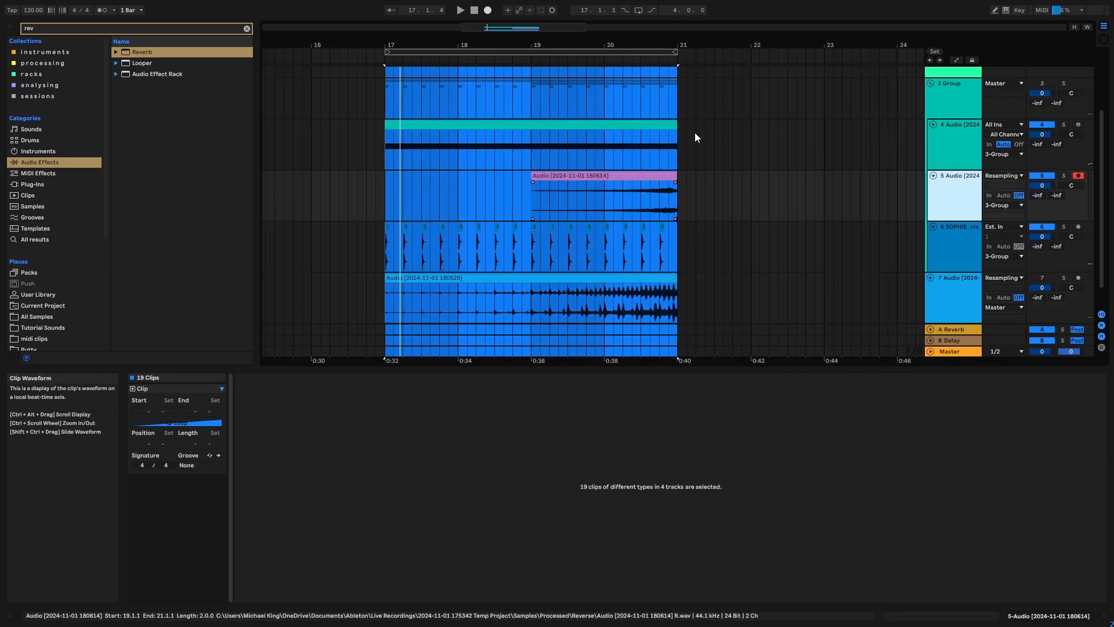
- Unmute the group and audition bars 17 to 21 with the reversed reverb tail included
drag(553, 45, 539, 42)
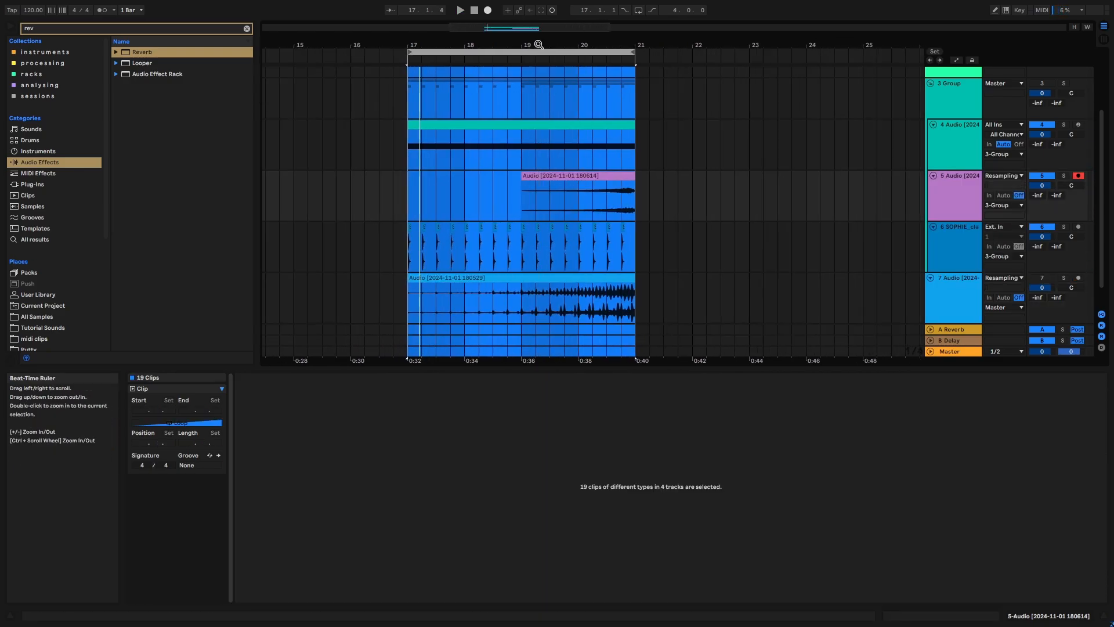
key(space)
click(719, 207)
scroll(719, 206, up, 1)
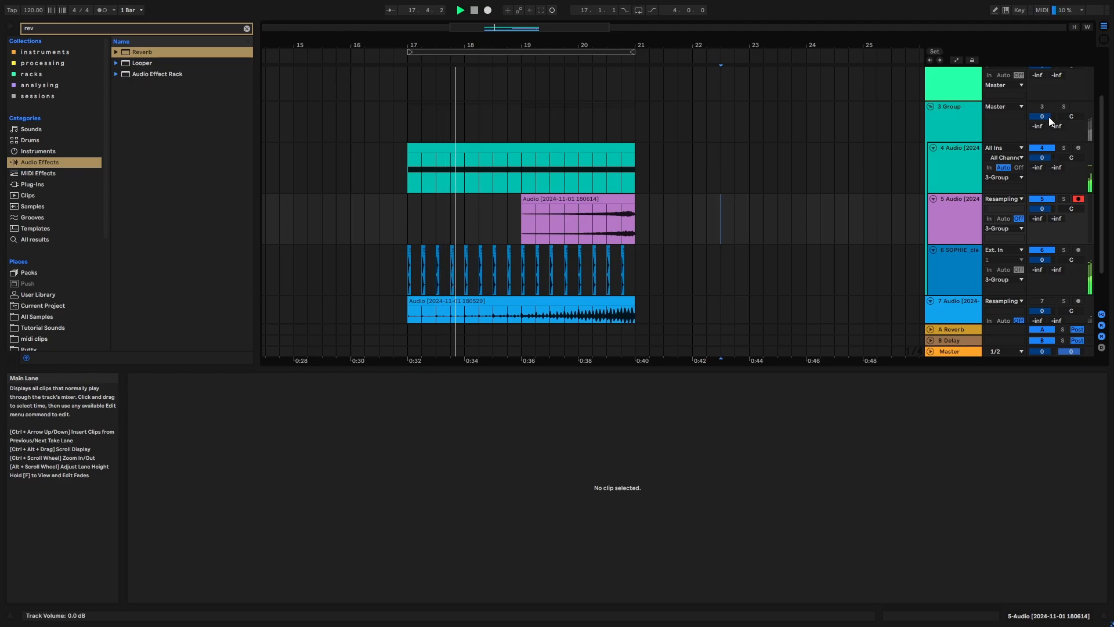
key(space)
click(523, 51)
key(space)
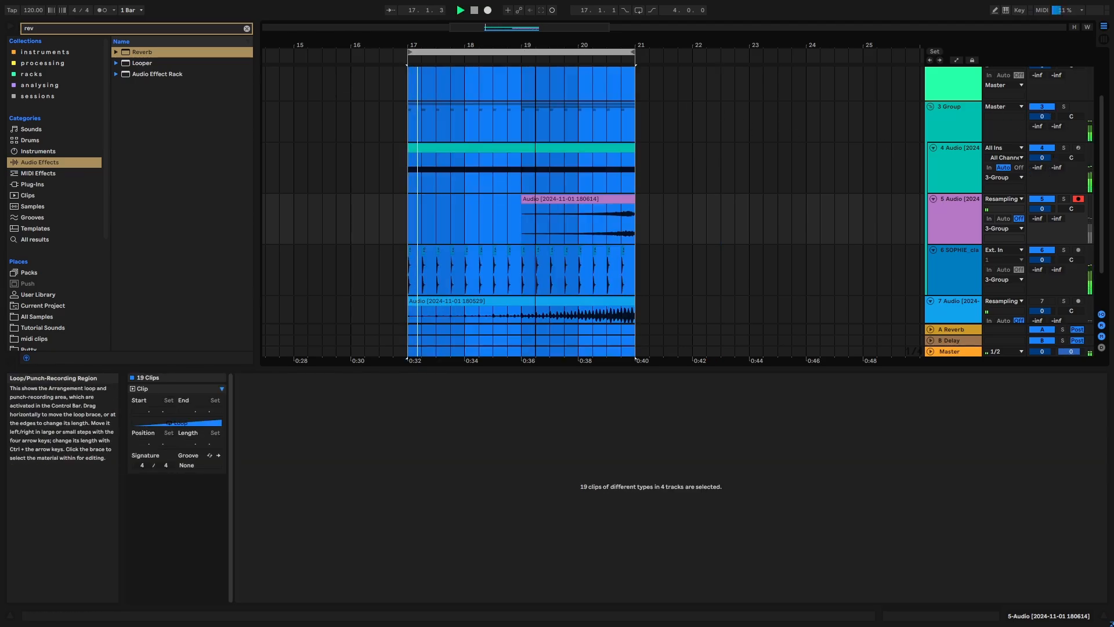
drag(523, 44, 527, 39)
click(687, 235)
scroll(687, 235, down, 2)
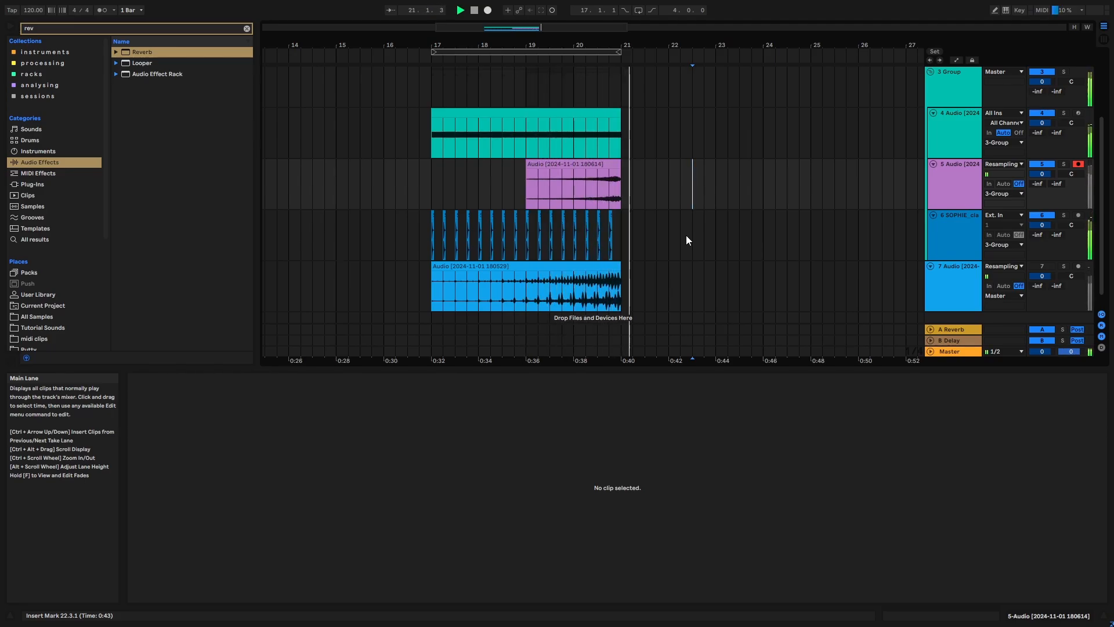
key(space)
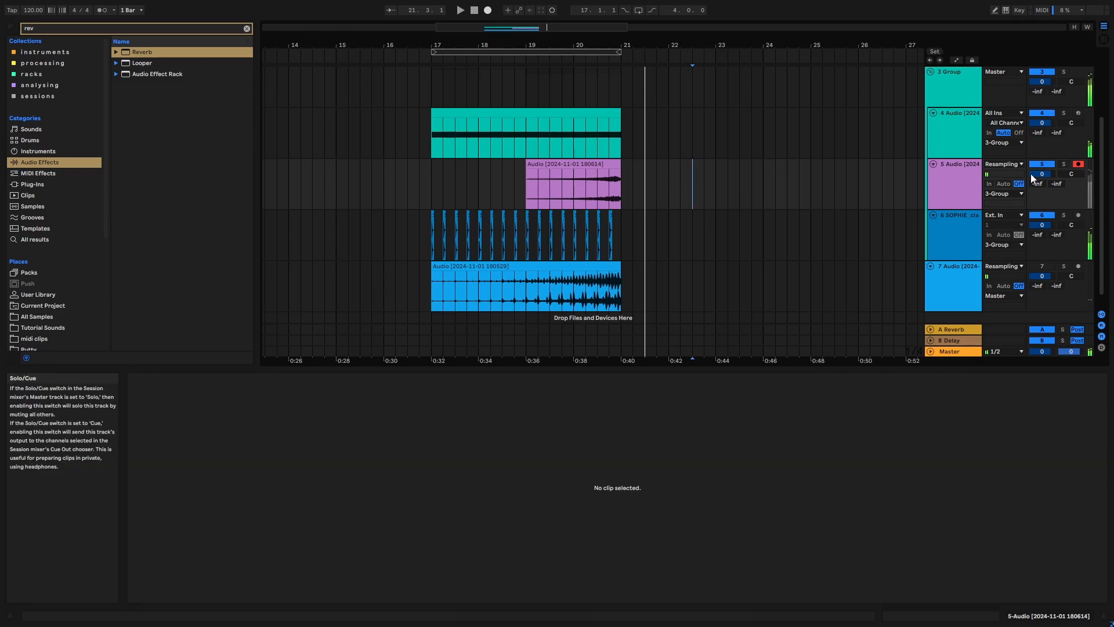
- Raise the reversed reverb tail clip's gain to -3.62 dB and select its track
click(566, 164)
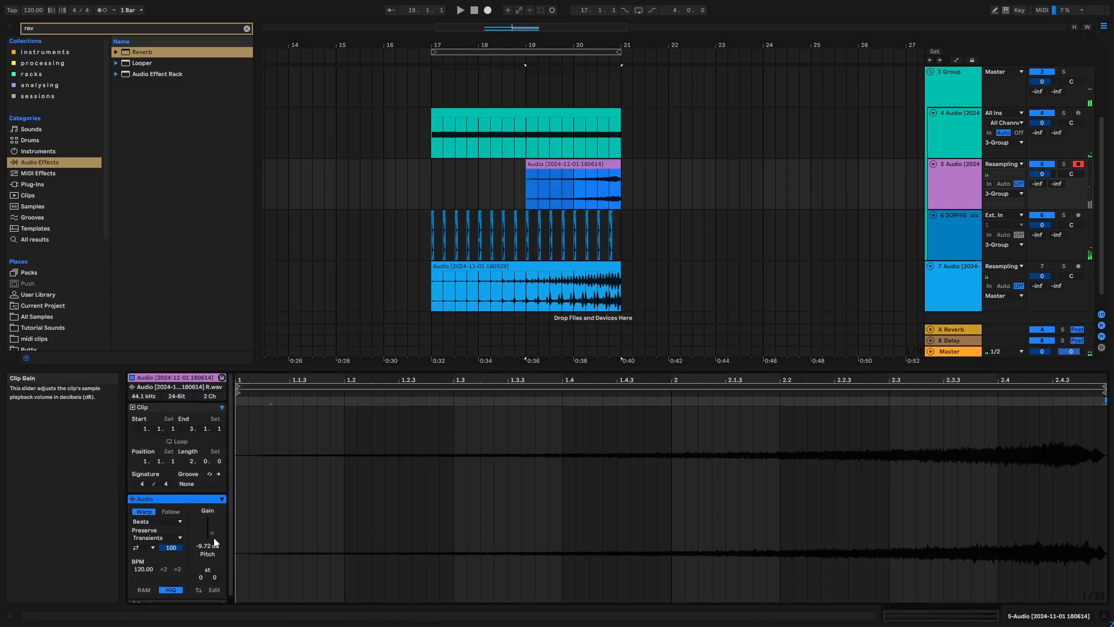
drag(213, 537, 214, 522)
click(957, 180)
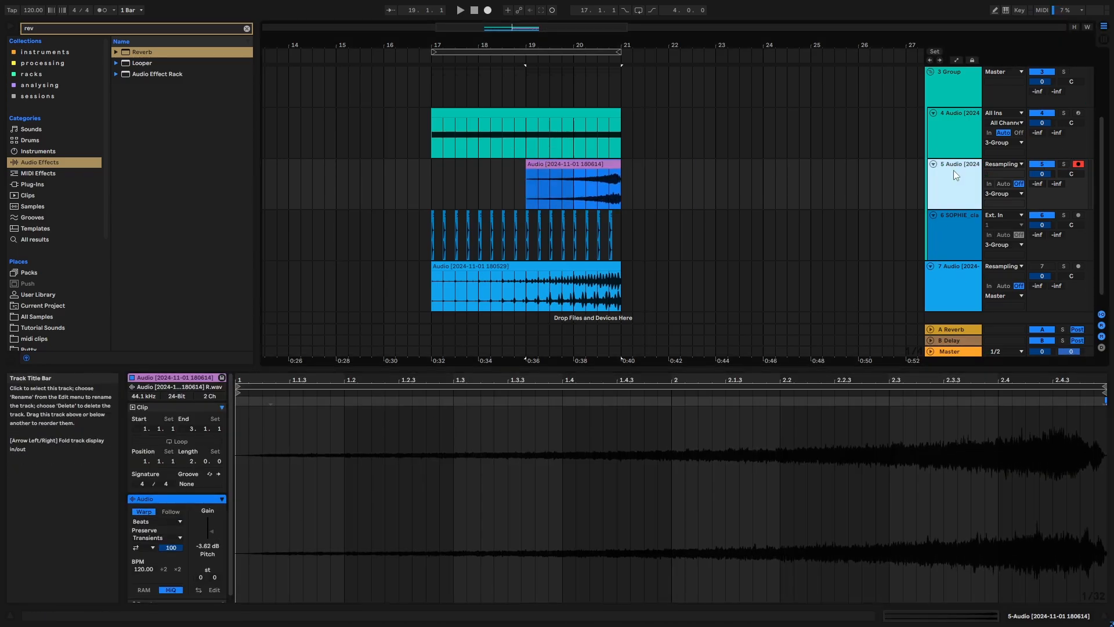
- Duplicate the reversed reverb tail's track, transpose the copied clip to -7 semitones, and audition the group from bar 19
key(ctrl+d)
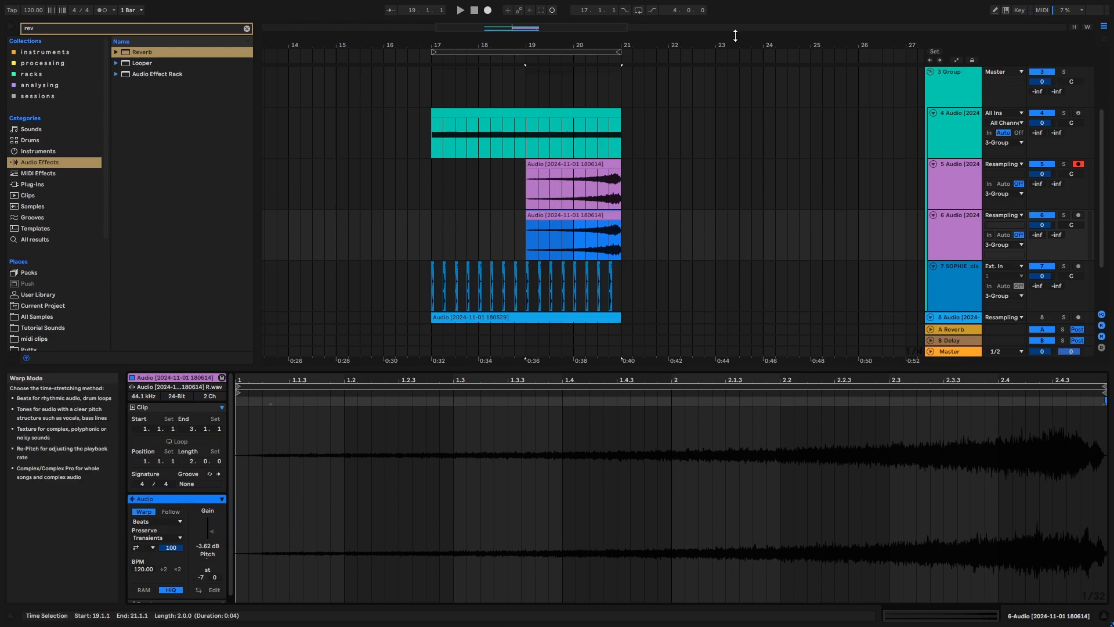
click(525, 241)
key(space)
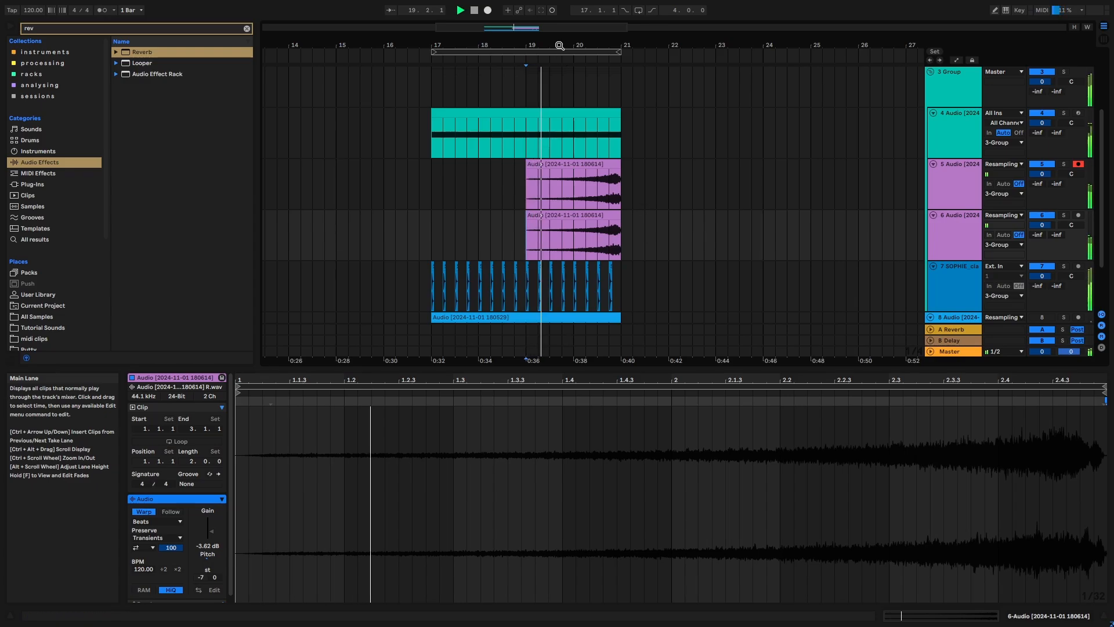
mouse_move(562, 45)
mouse_down()
mouse_move(562, 75)
mouse_move(533, 70)
mouse_move(563, 64)
mouse_up()
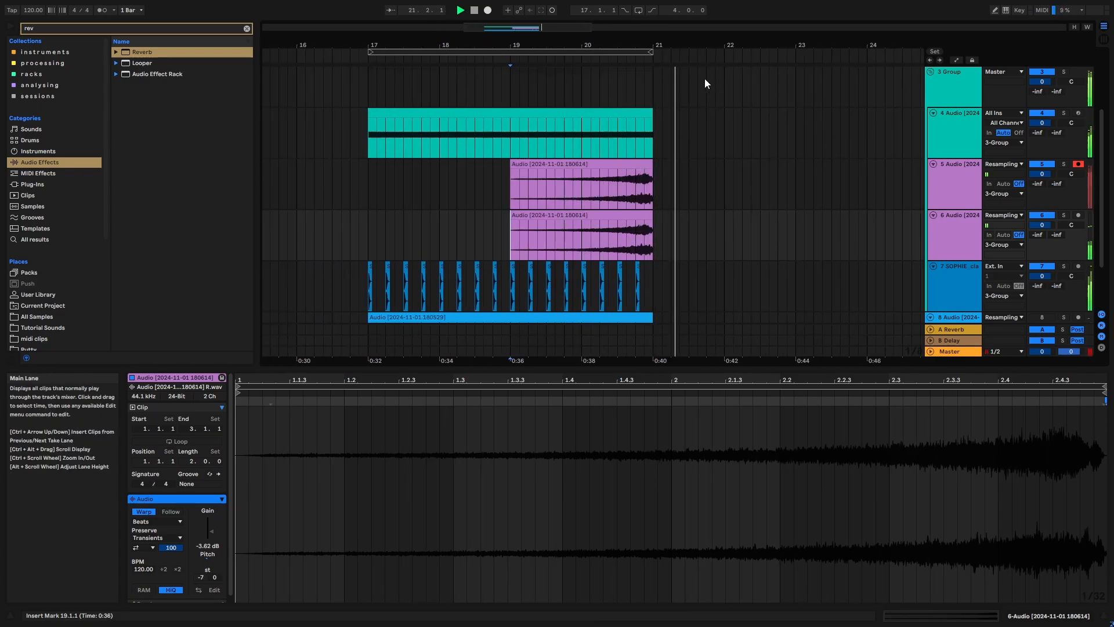
drag(615, 45, 615, 32)
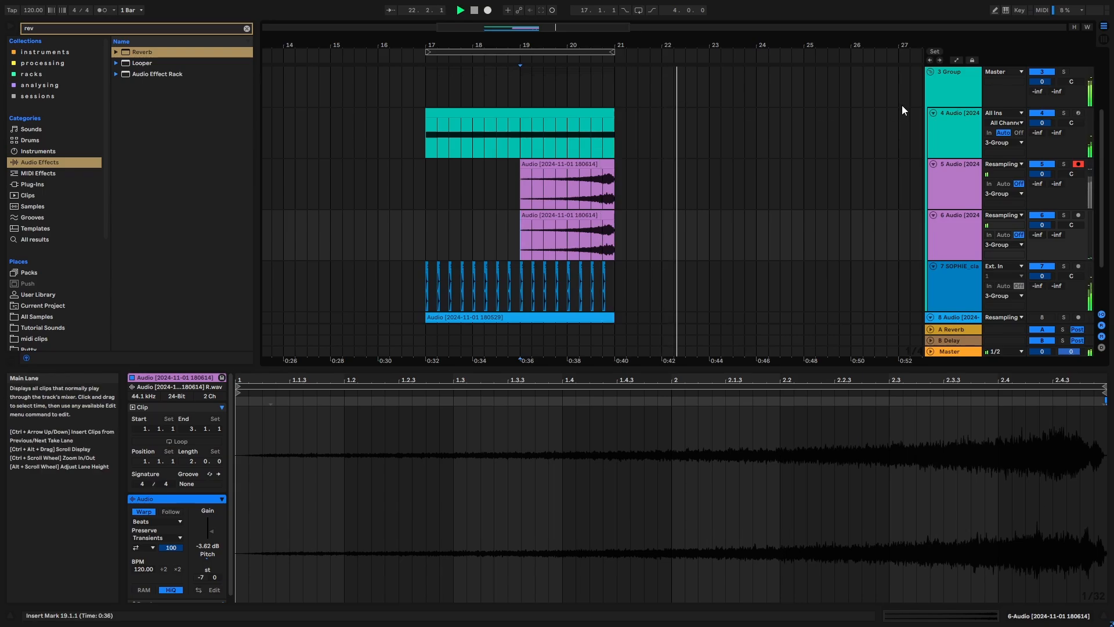
- Collapse the group, arm the resampling track below it and record the layered riser over bars 17 to 21
click(929, 72)
click(952, 197)
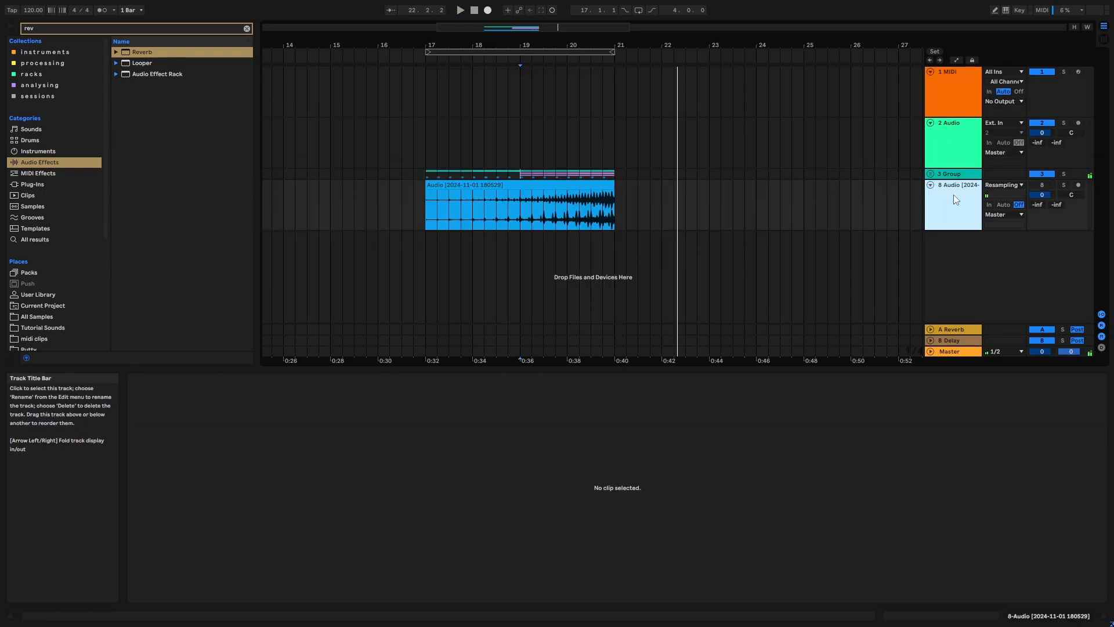
click(1077, 185)
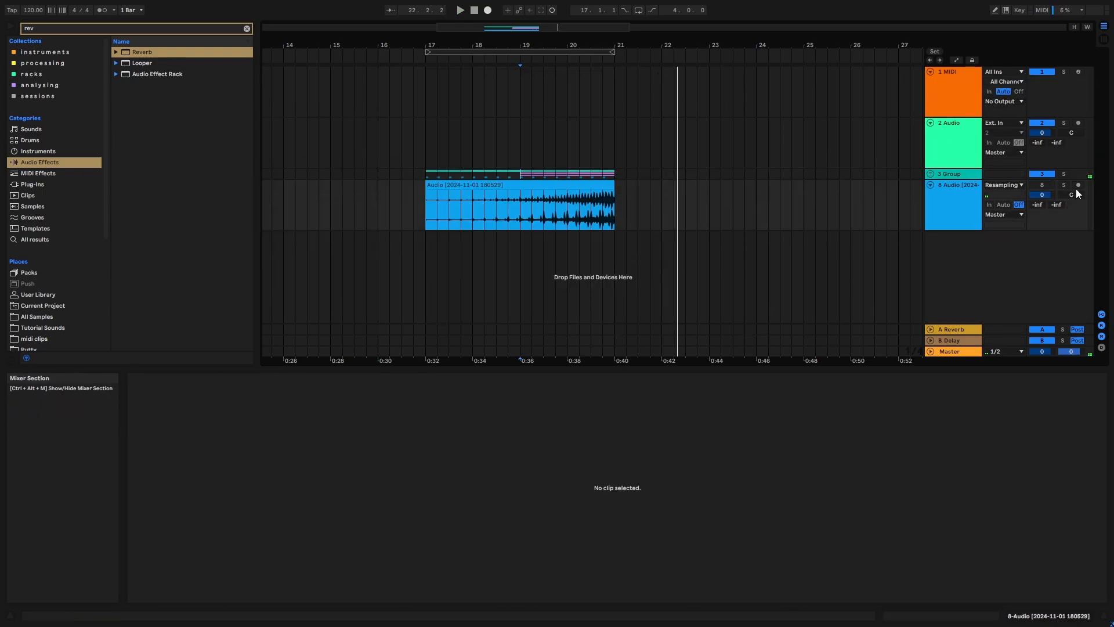
click(558, 52)
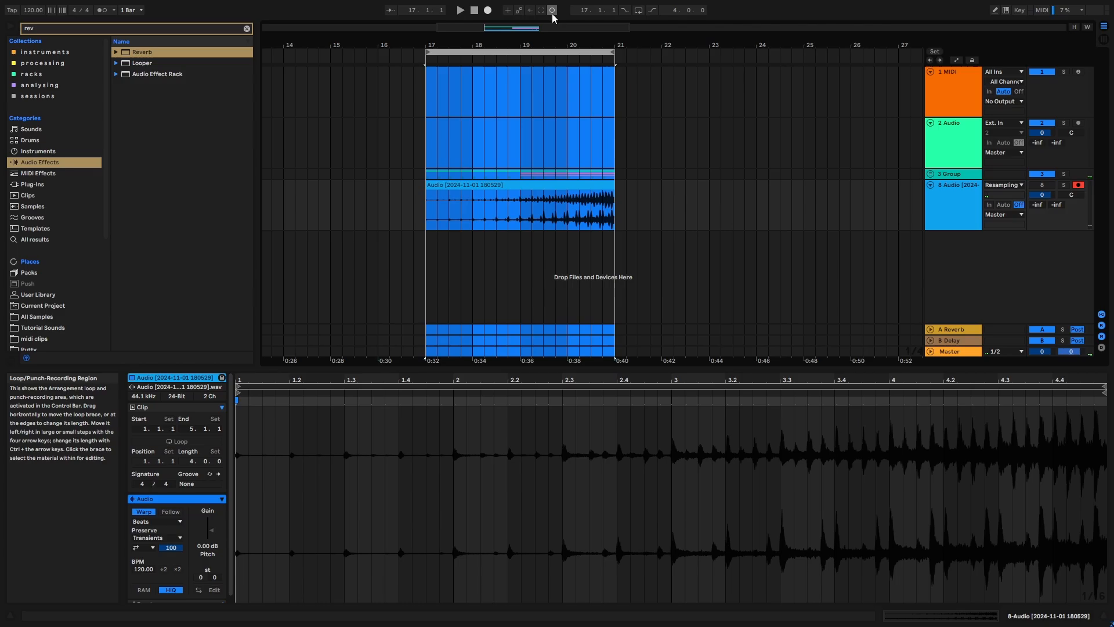
click(488, 10)
drag(526, 44, 517, 52)
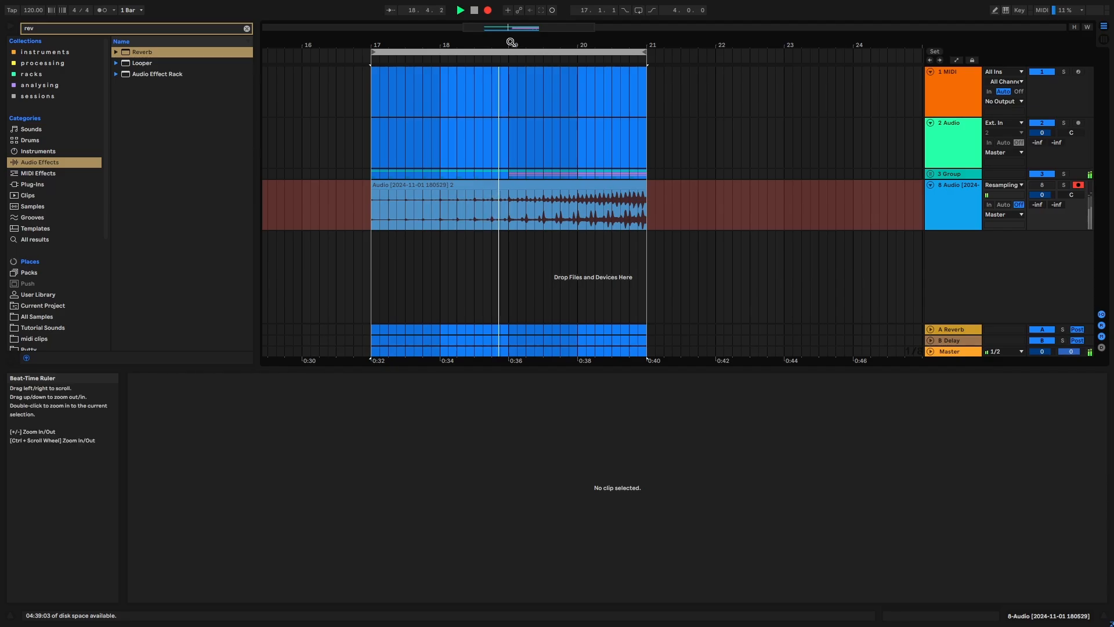
drag(511, 42, 517, 42)
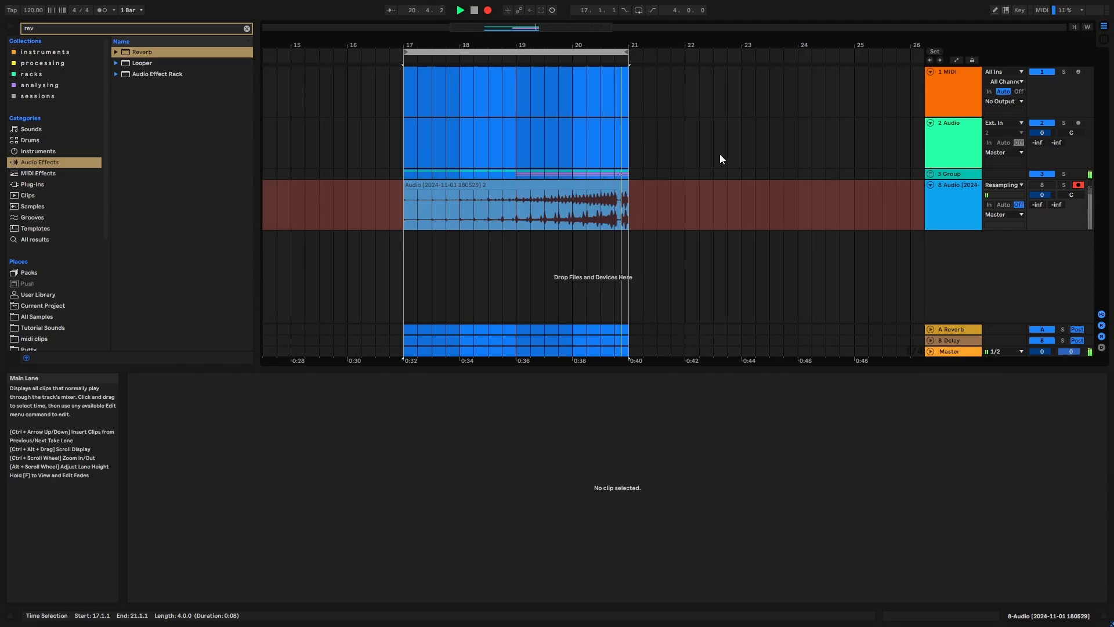
key(space)
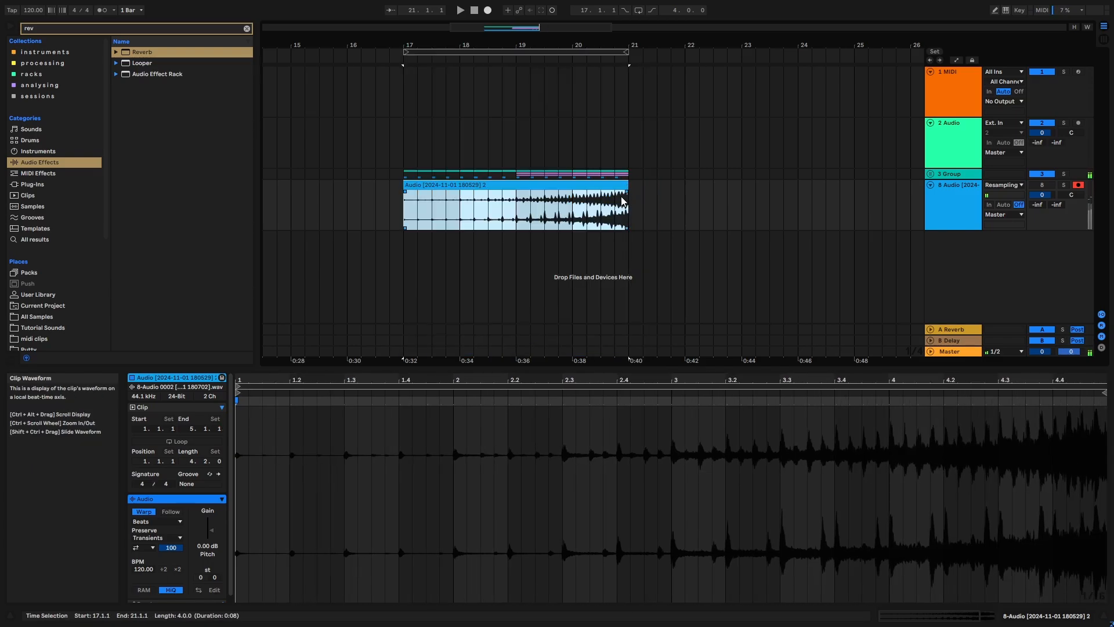
- Consolidate the resampled riser clip and audition it from bar 19 with its track active and the group muted
key(ctrl+j)
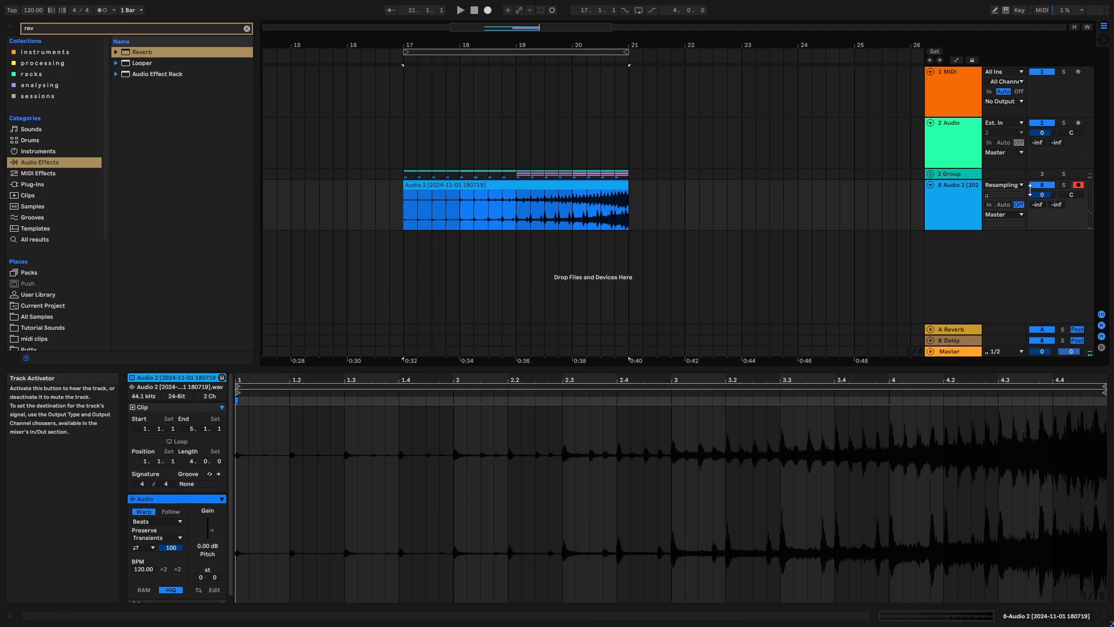
mouse_move(586, 57)
mouse_down()
mouse_move(568, 56)
mouse_move(605, 61)
mouse_up()
click(519, 216)
key(space)
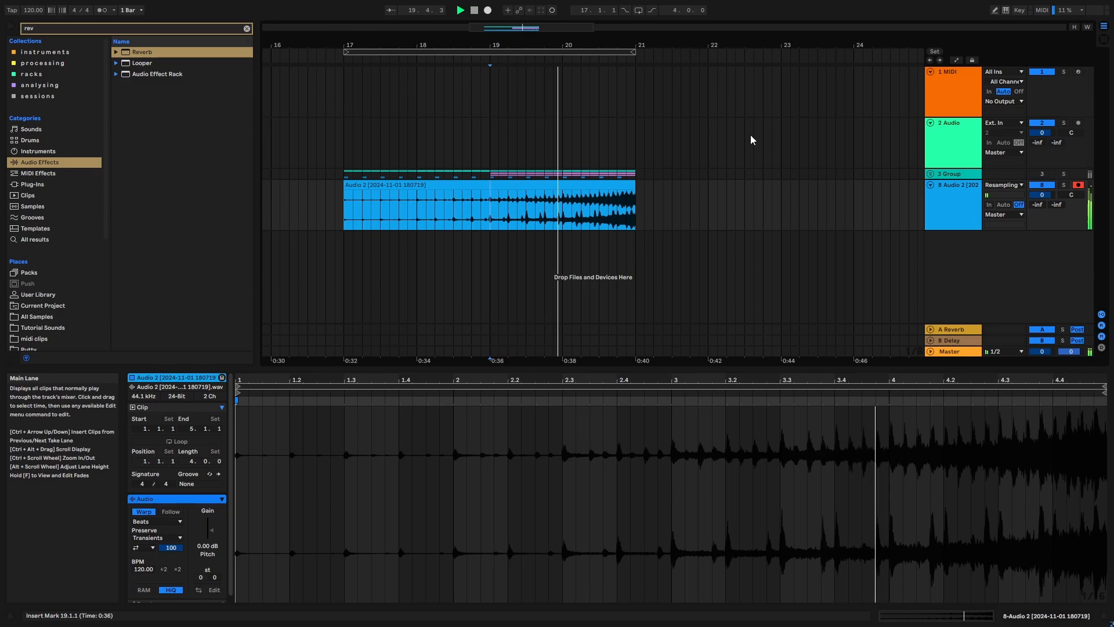